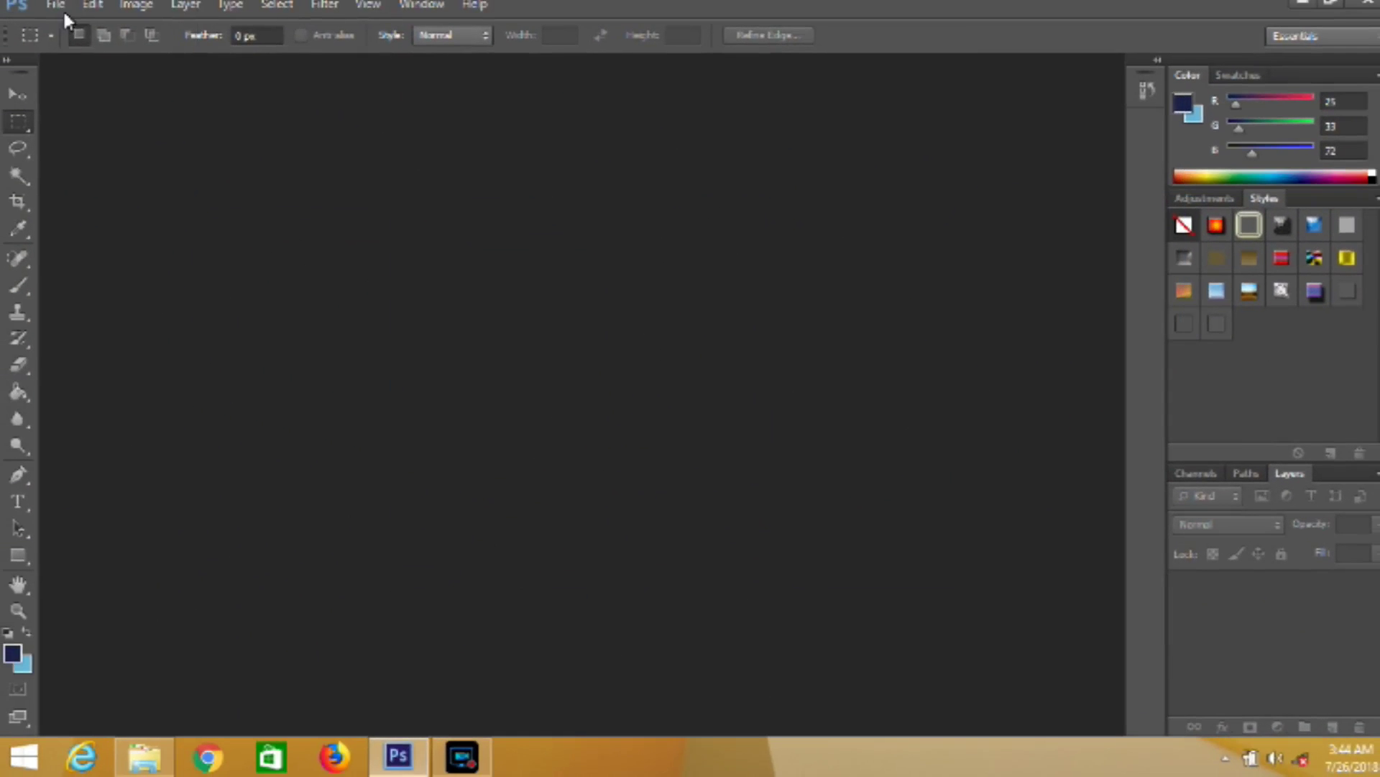
Create a 'Roll-up Banner' document: 30 × 70 inches, 300 ppi, CMYK Color, white background
{"action": "left_click", "coordinate": [63, 7]}
{"action": "left_click", "coordinate": [69, 27]}
{"action": "type", "text": "Roll-up"}
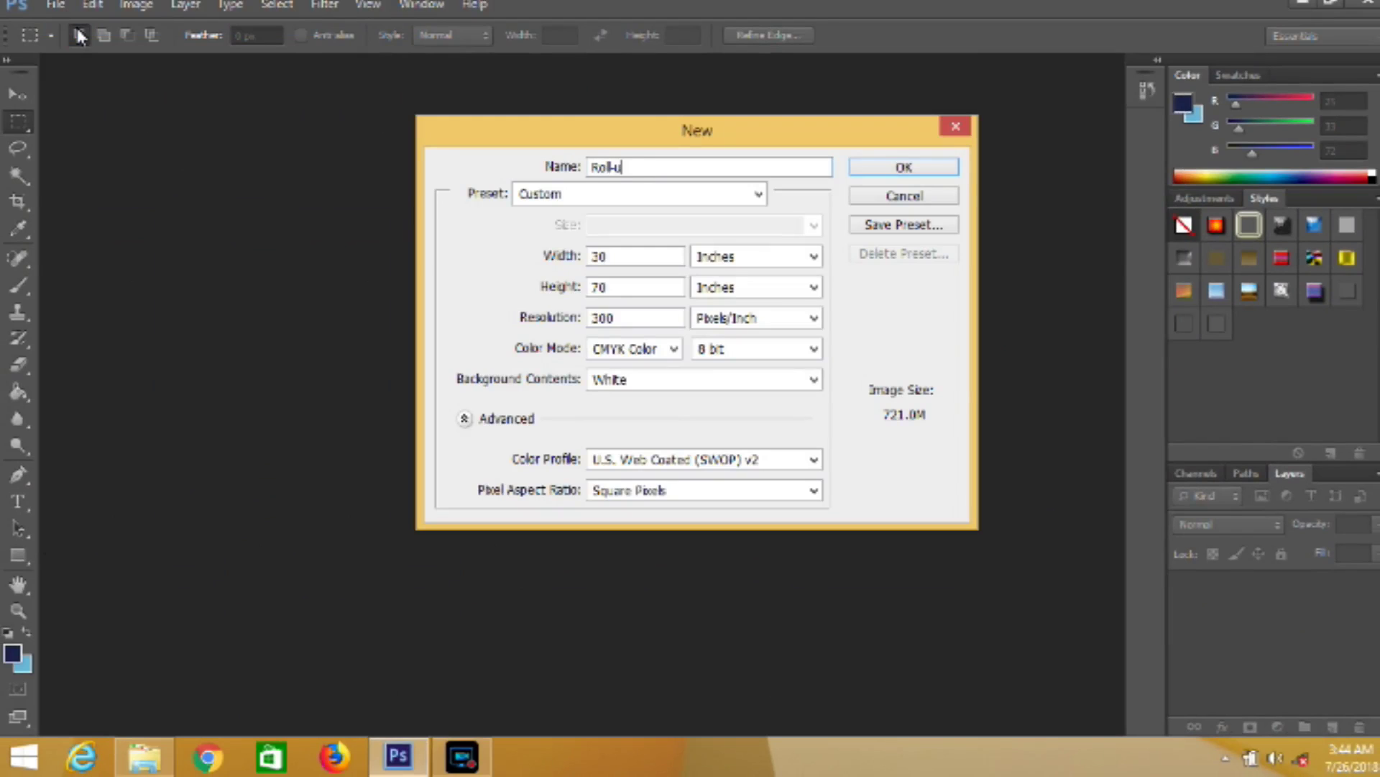
{"action": "type", "text": " Banner"}
{"action": "double_click", "coordinate": [616, 257]}
{"action": "left_click", "coordinate": [632, 291]}
{"action": "double_click", "coordinate": [633, 291]}
{"action": "double_click", "coordinate": [617, 318]}
{"action": "left_click", "coordinate": [675, 349]}
{"action": "left_click", "coordinate": [642, 417]}
{"action": "left_click", "coordinate": [886, 172]}
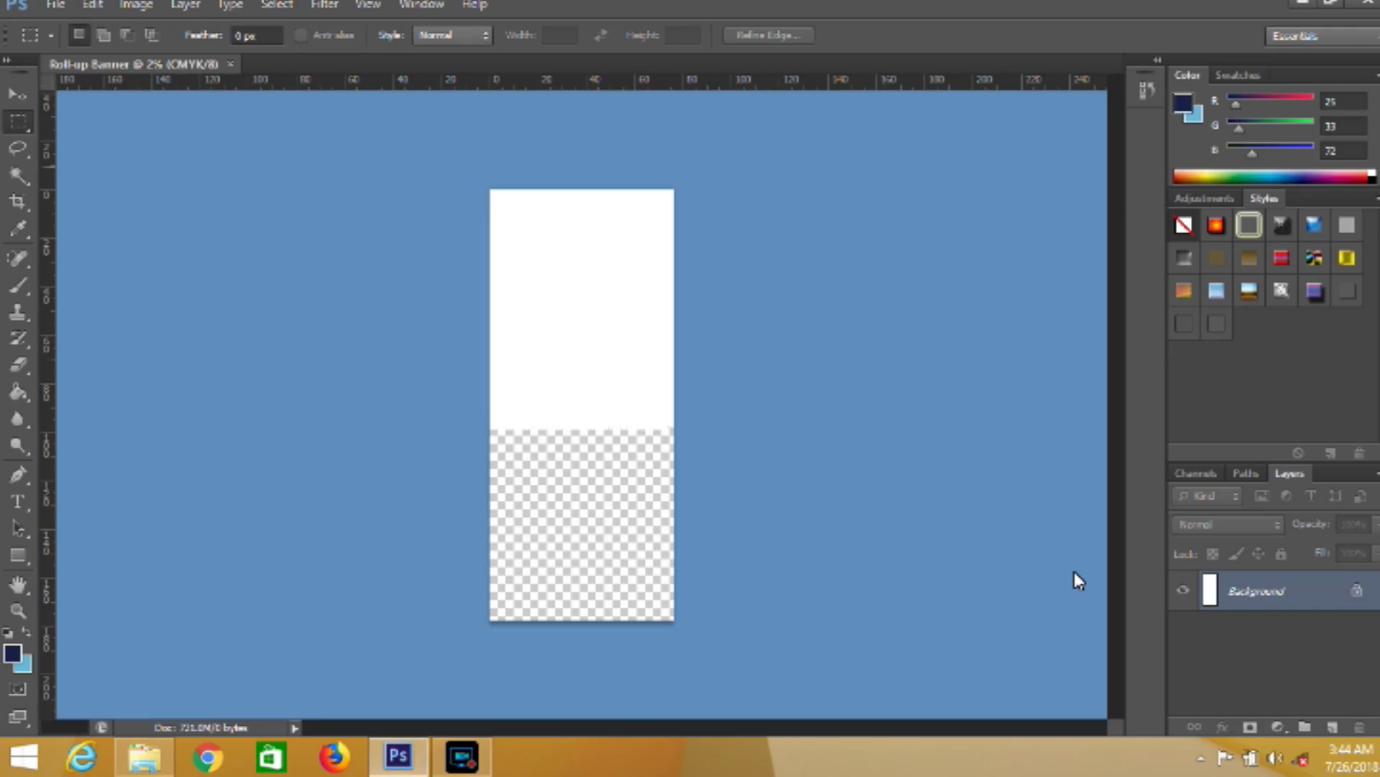
On a new layer, draw a large navy ellipse and move it up over the banner's top
{"action": "left_click", "coordinate": [1333, 727]}
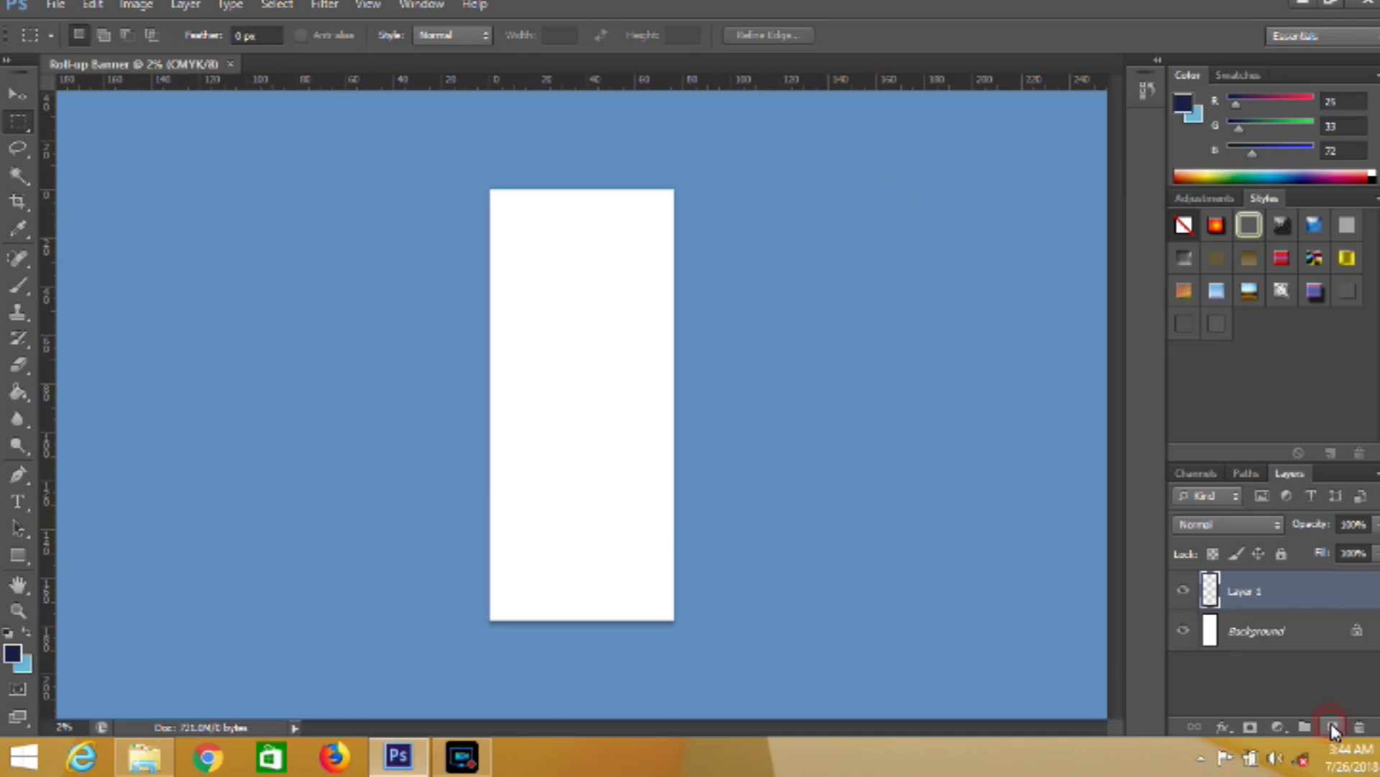
{"action": "left_click", "coordinate": [27, 559]}
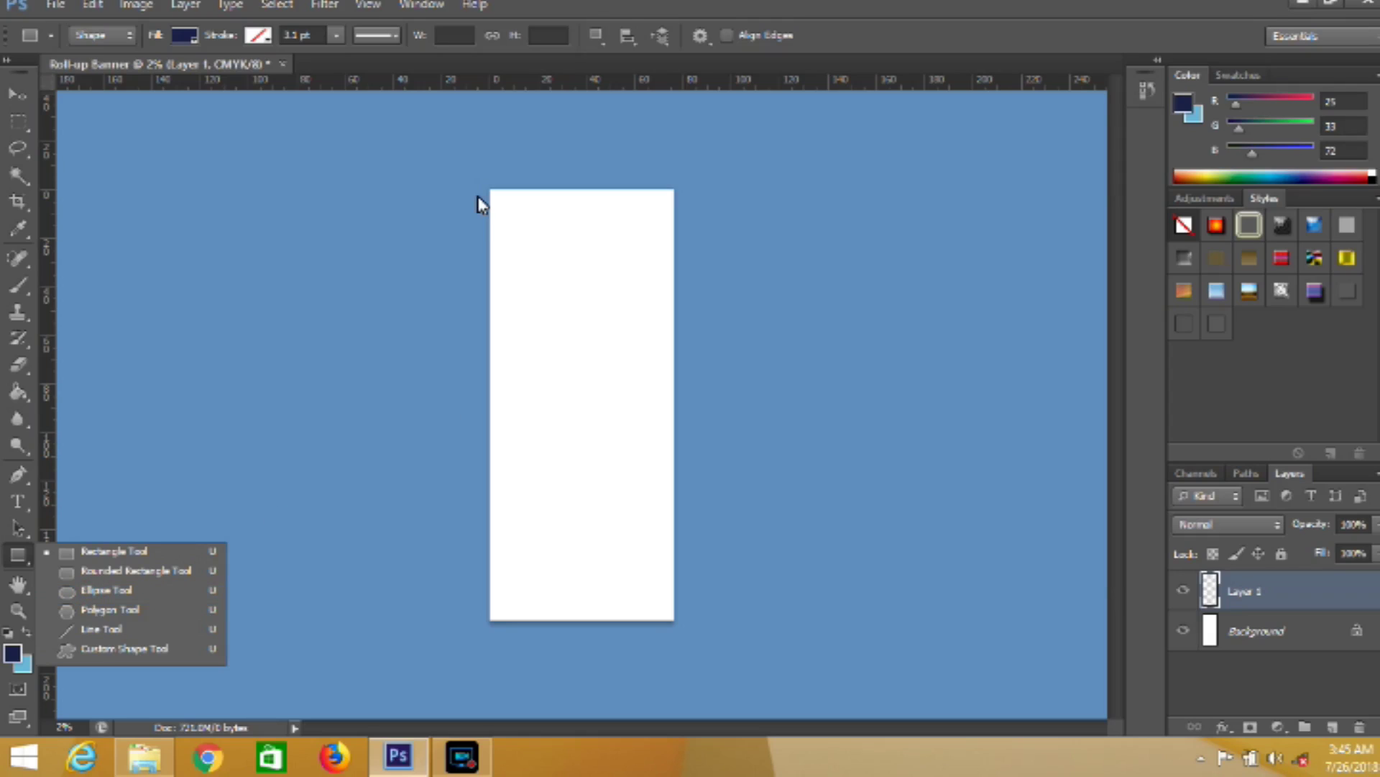
{"action": "left_click", "coordinate": [172, 588]}
{"action": "left_click_drag", "start_coordinate": [480, 187], "coordinate": [728, 449]}
{"action": "left_click", "coordinate": [22, 95]}
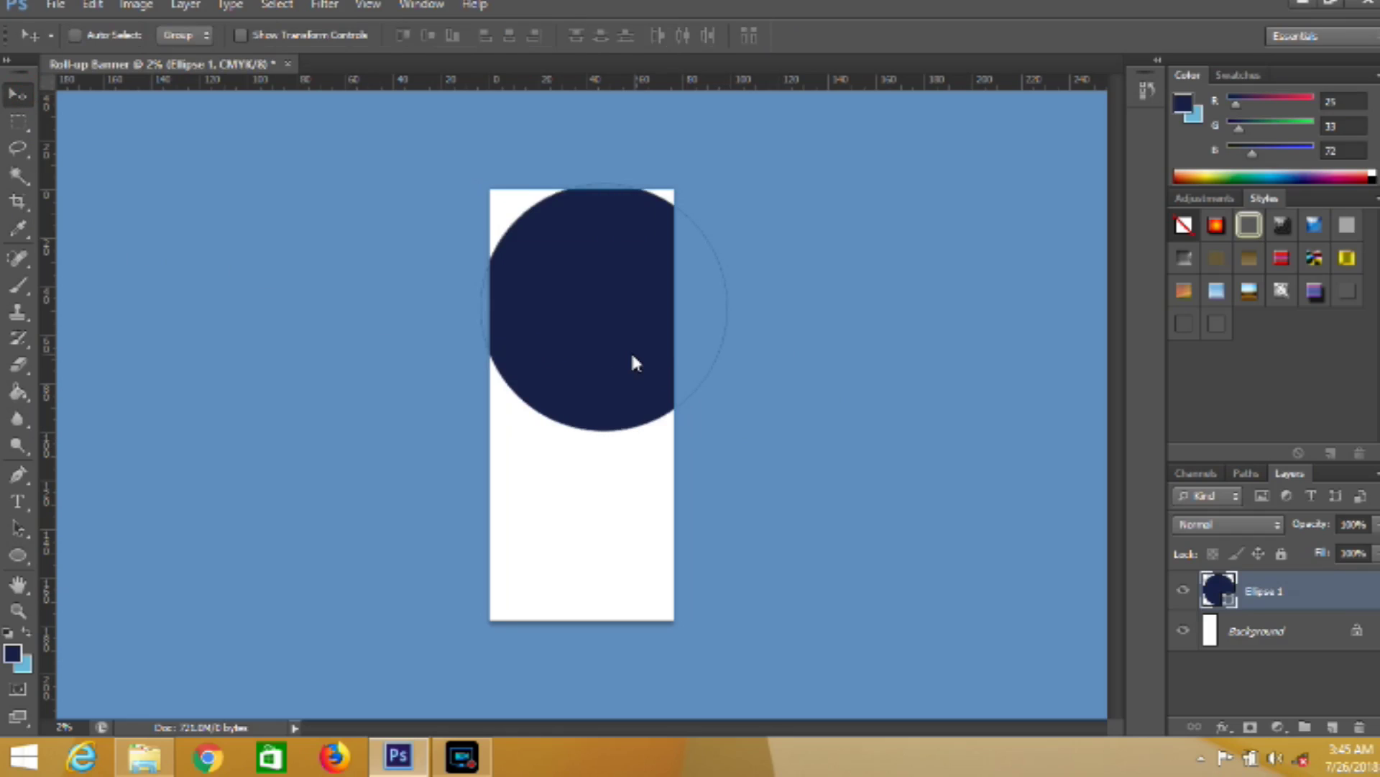
{"action": "mouse_move", "coordinate": [632, 356]}
{"action": "left_mouse_down"}
{"action": "mouse_move", "coordinate": [635, 331]}
{"action": "mouse_move", "coordinate": [599, 295]}
{"action": "mouse_move", "coordinate": [601, 316]}
{"action": "mouse_move", "coordinate": [616, 295]}
{"action": "left_mouse_up"}
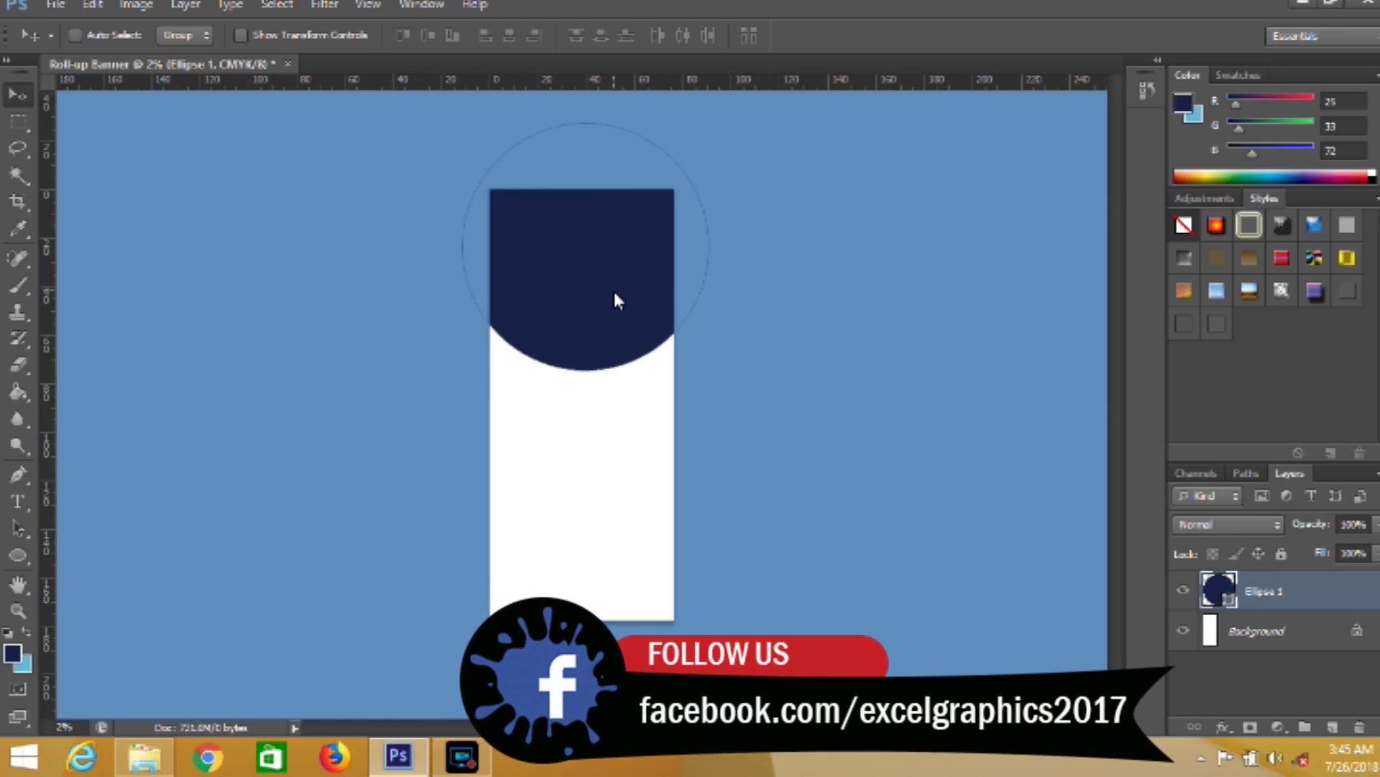
Duplicate the Ellipse 1 layer as 'down shape'
{"action": "right_click", "coordinate": [1285, 602]}
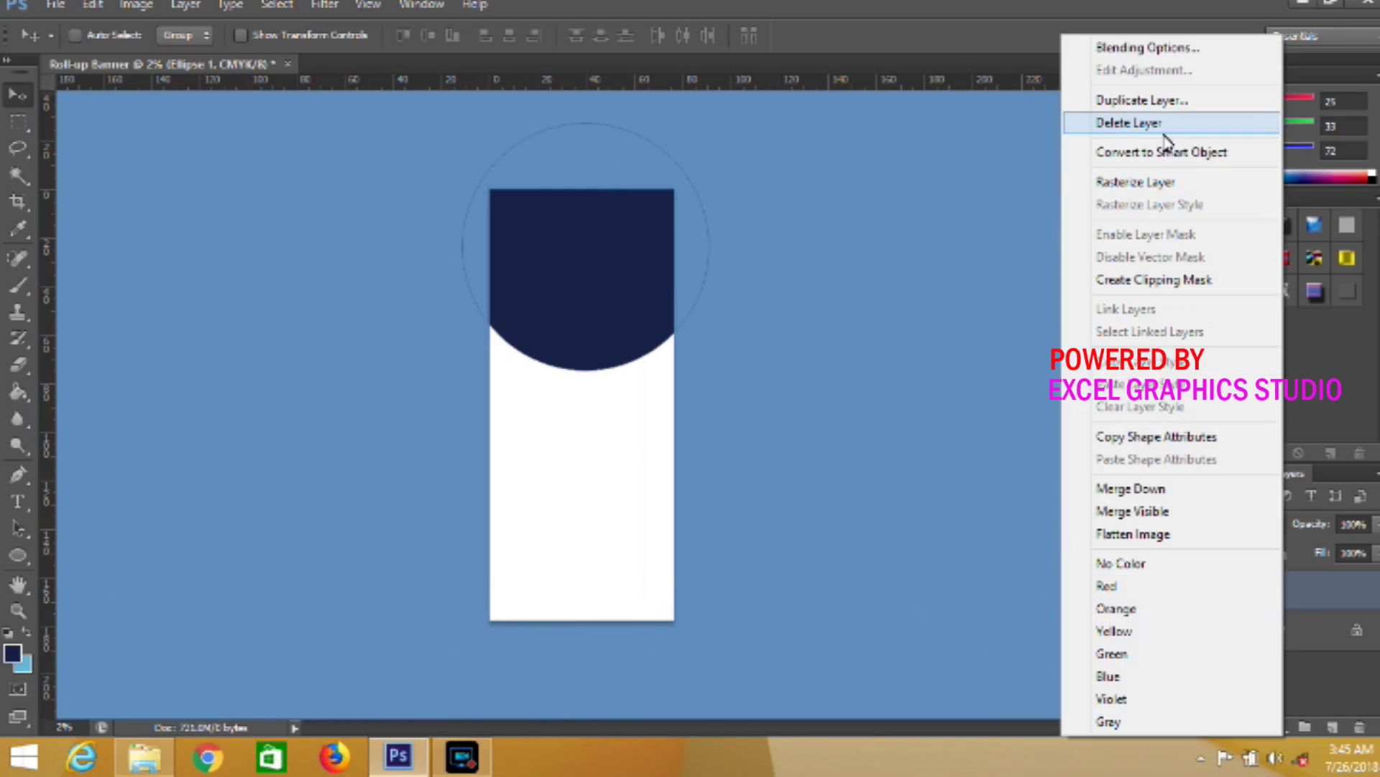
{"action": "left_click", "coordinate": [1165, 102]}
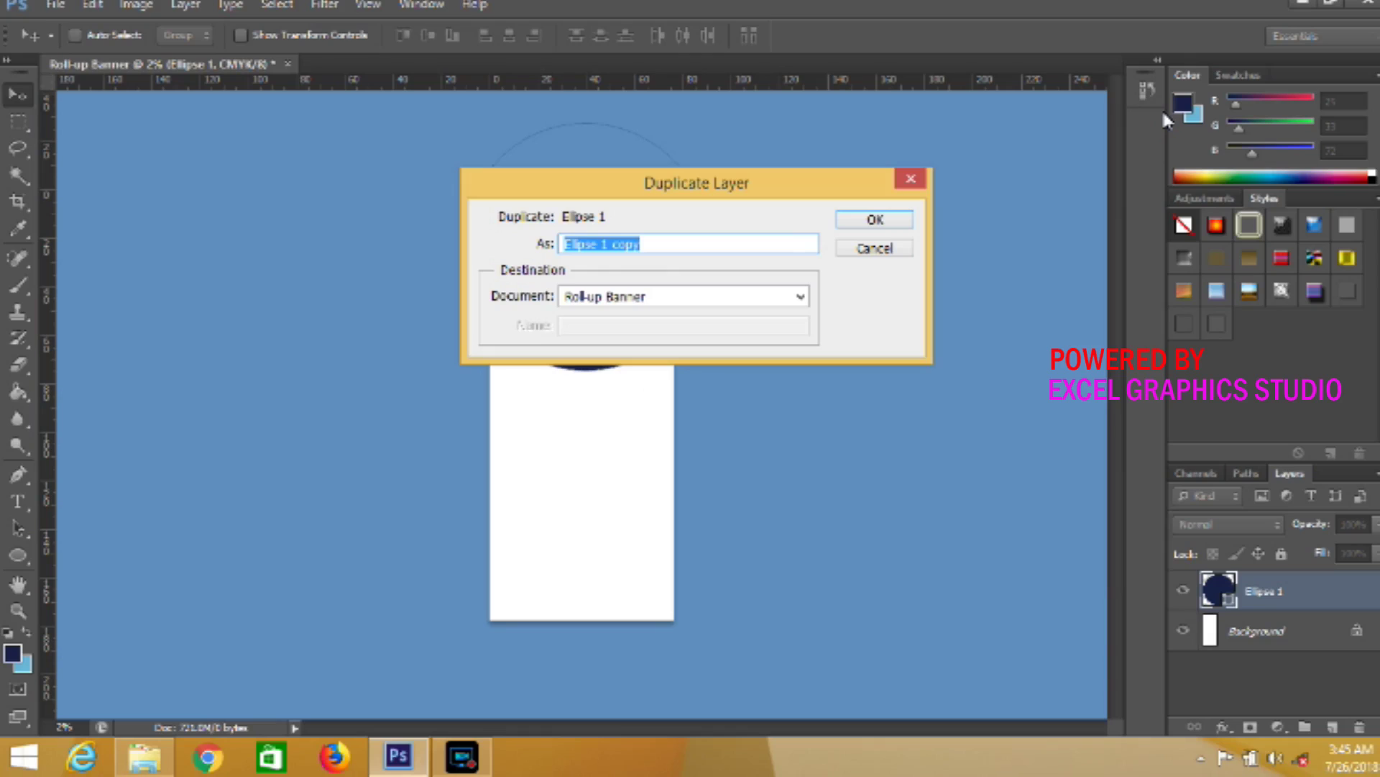
{"action": "type", "text": "down shape"}
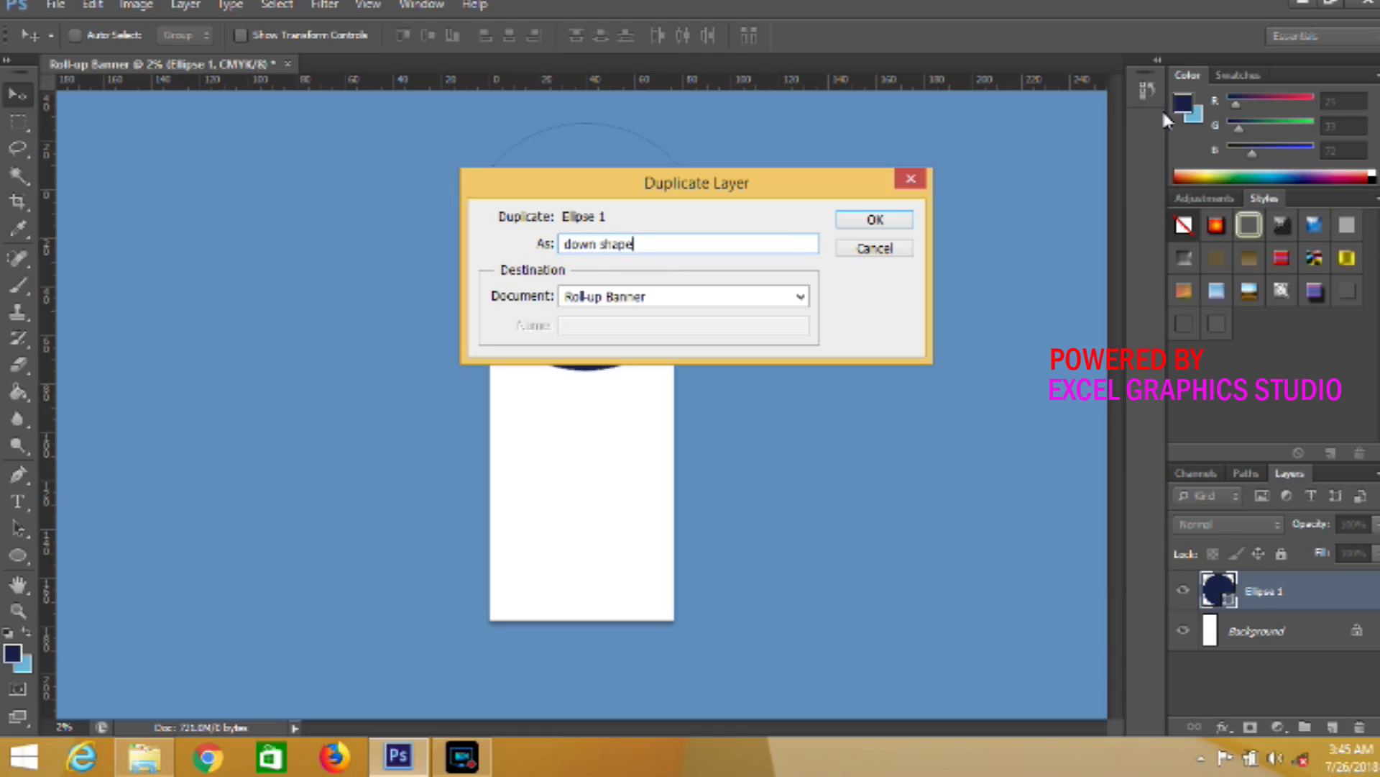
{"action": "left_click", "coordinate": [902, 217]}
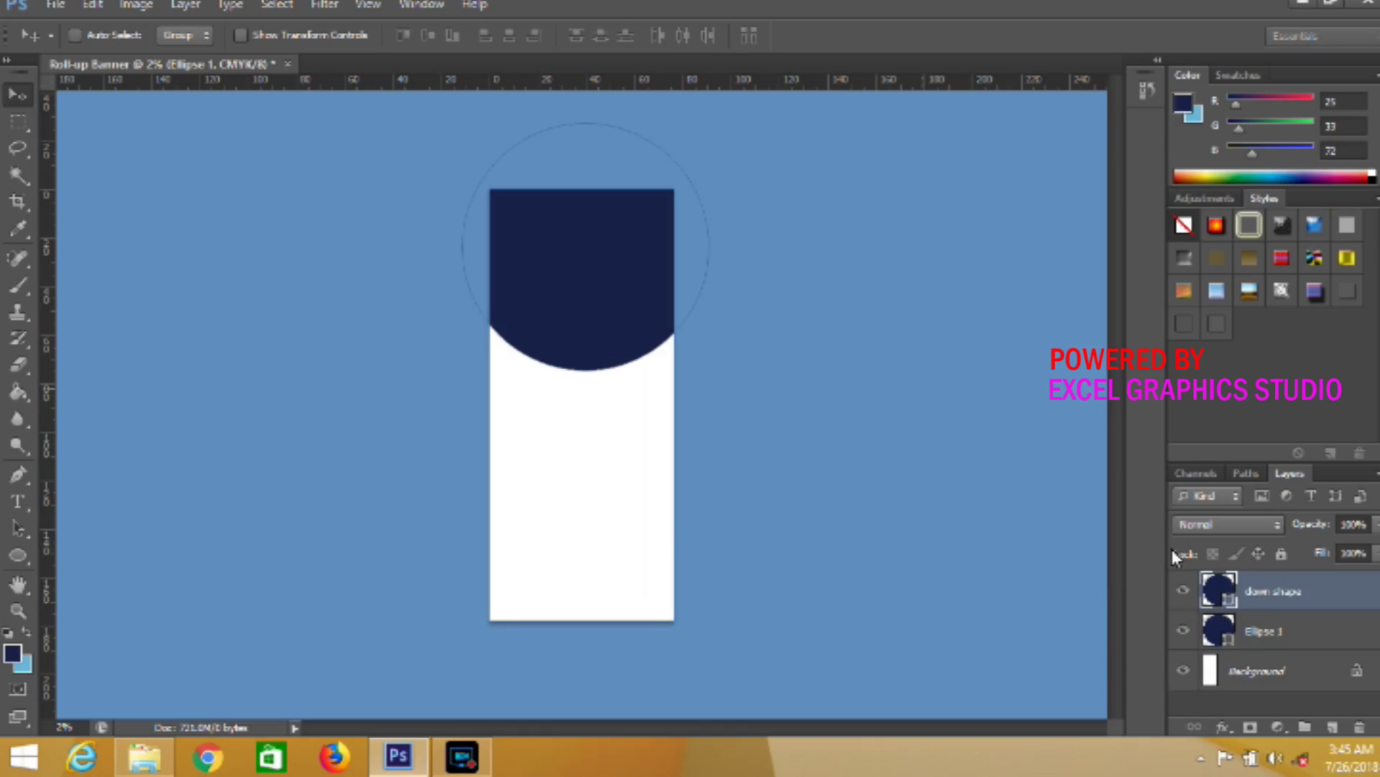
Put Ellipse 1 above down shape and move the down shape circle to the banner's bottom
{"action": "left_click", "coordinate": [1276, 627]}
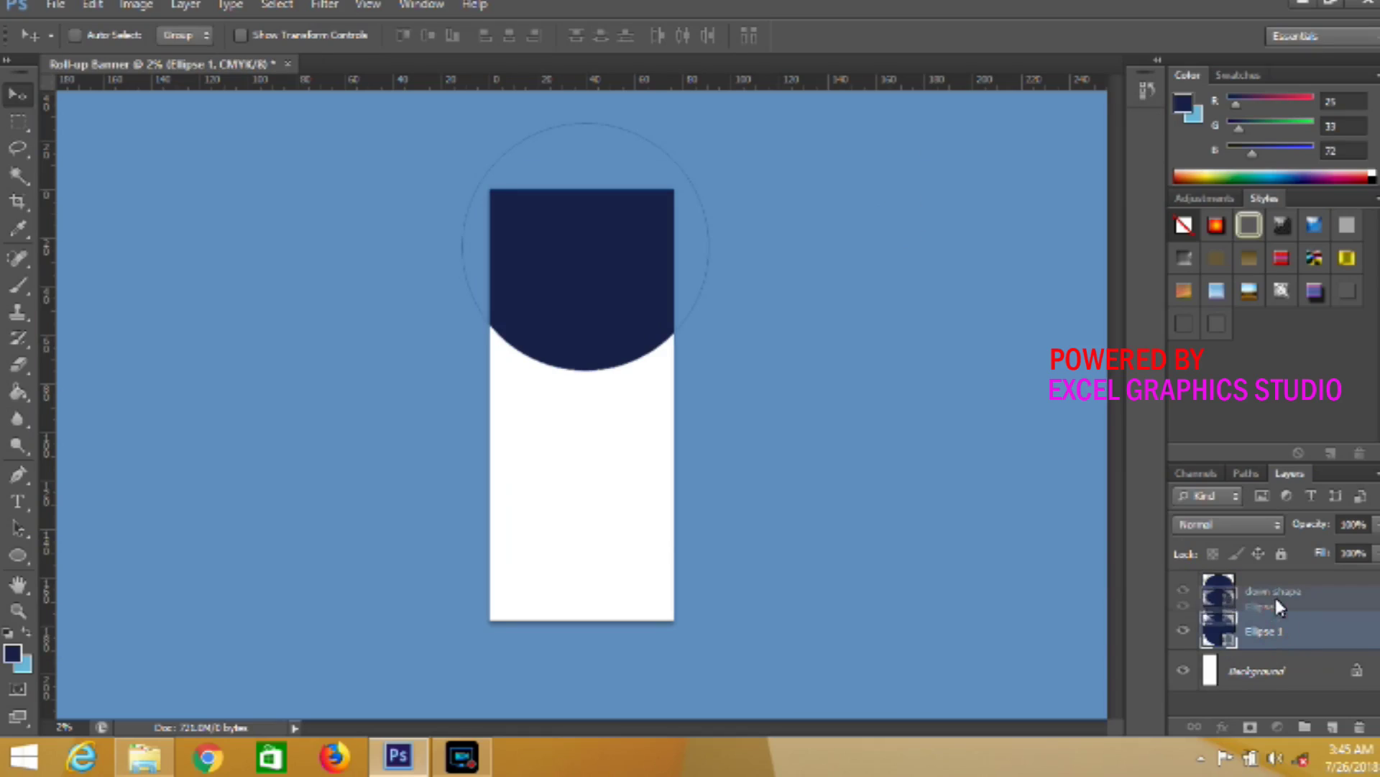
{"action": "left_click_drag", "start_coordinate": [1275, 595], "coordinate": [1276, 584]}
{"action": "left_click", "coordinate": [1274, 640]}
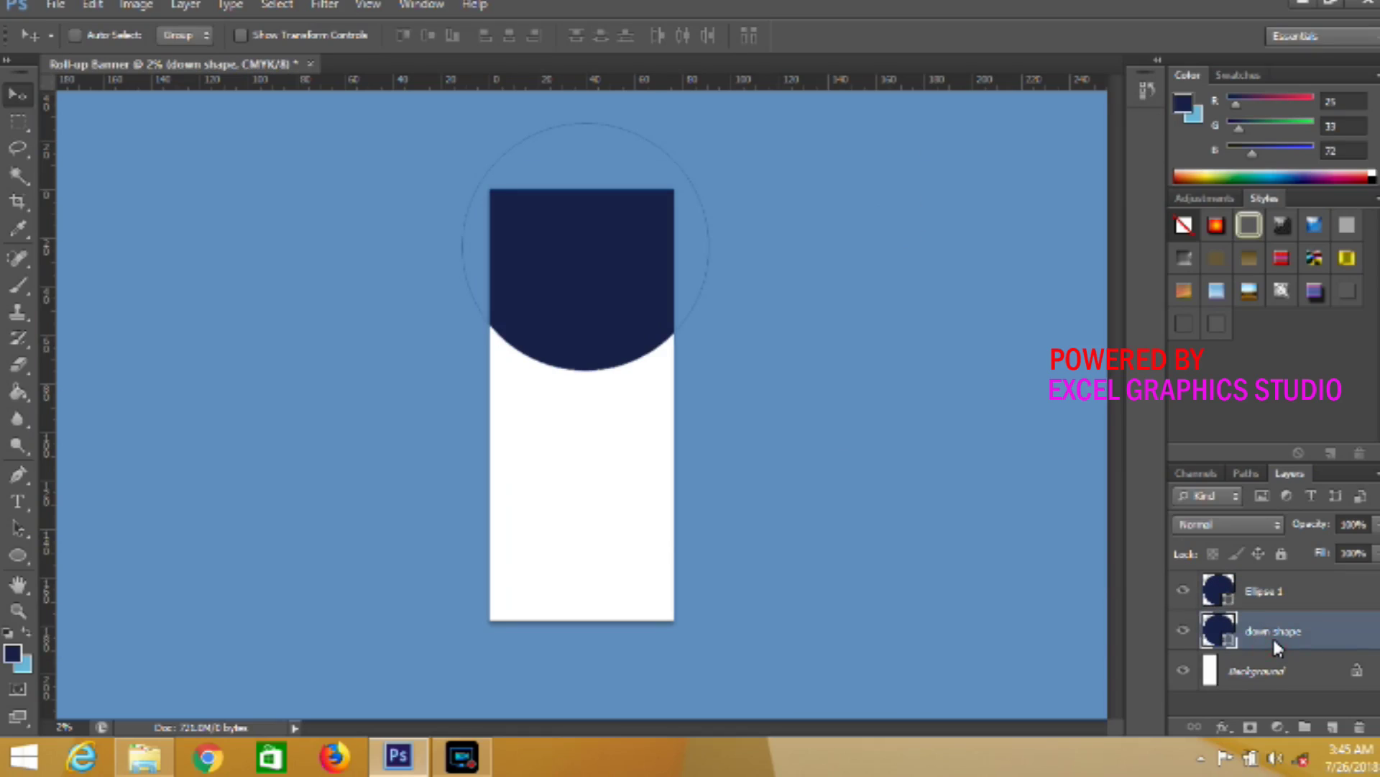
{"action": "left_click_drag", "start_coordinate": [596, 290], "coordinate": [577, 605]}
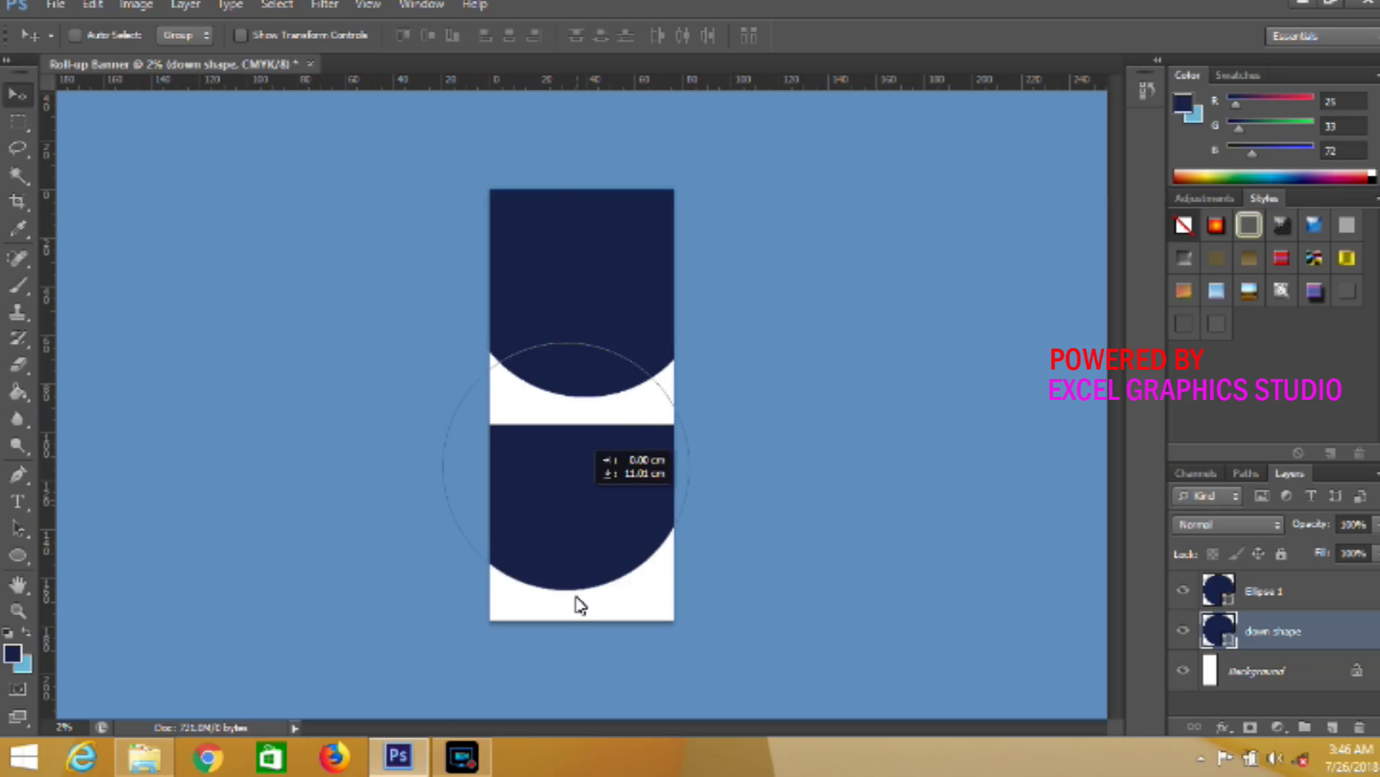
{"action": "left_click_drag", "start_coordinate": [577, 597], "coordinate": [593, 582]}
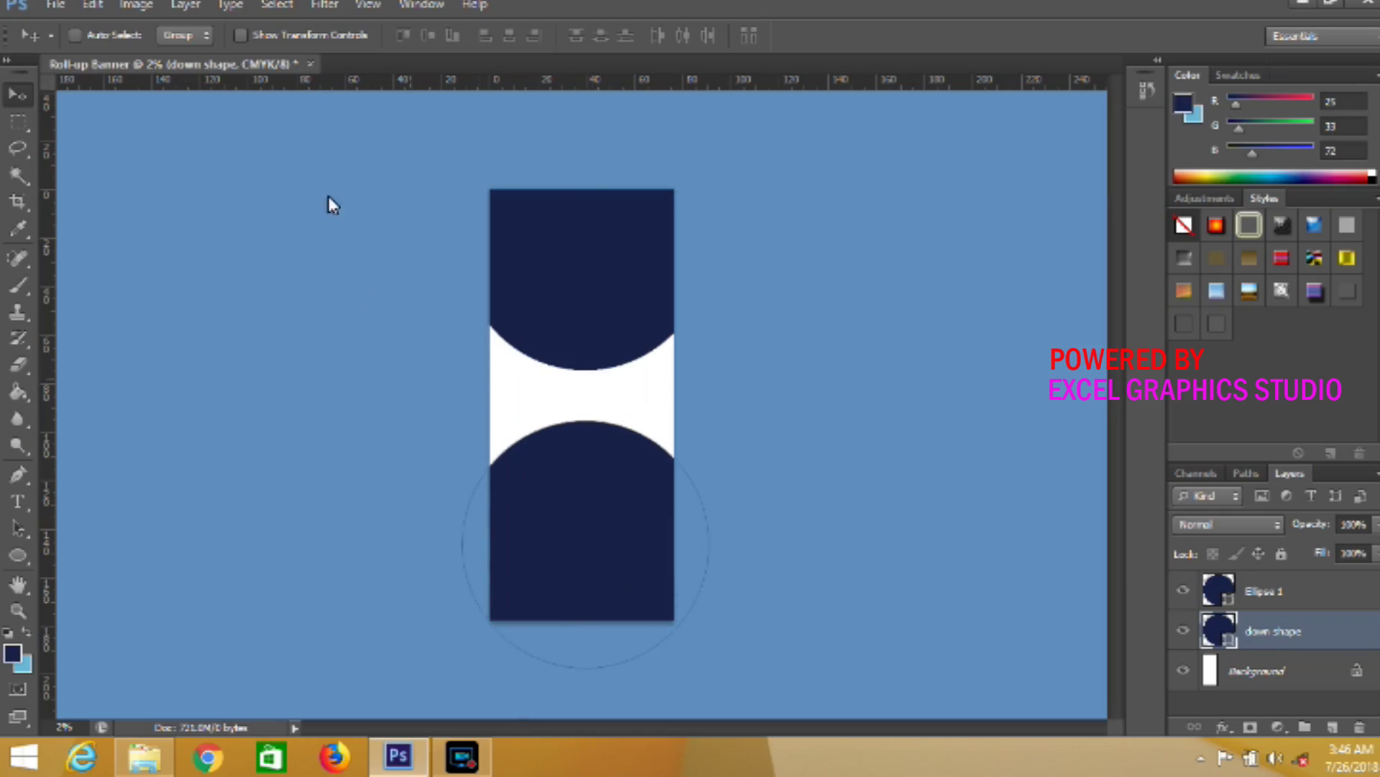
Stretch the down shape's top edge upward with Free Transform Path
{"action": "left_click", "coordinate": [95, 7]}
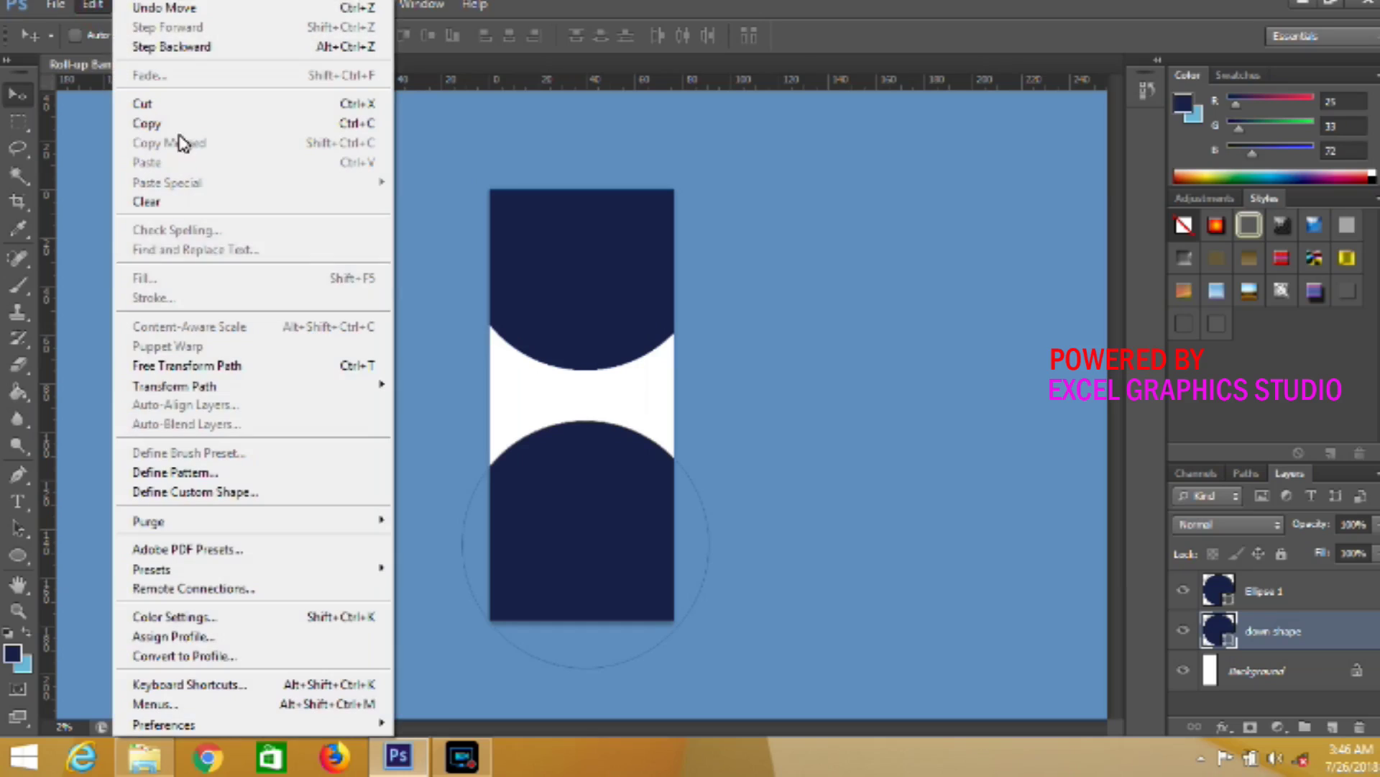
{"action": "left_click", "coordinate": [232, 368]}
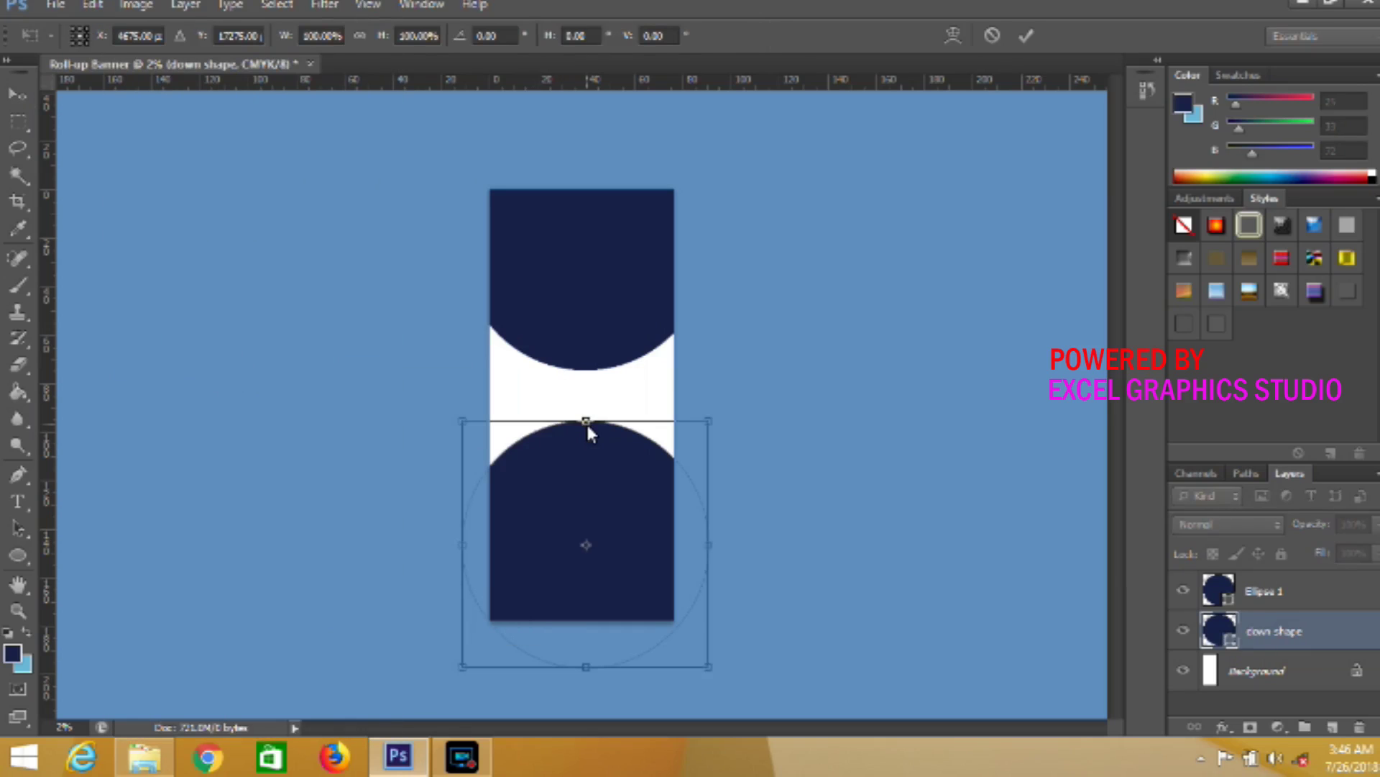
{"action": "left_click_drag", "start_coordinate": [587, 427], "coordinate": [589, 380]}
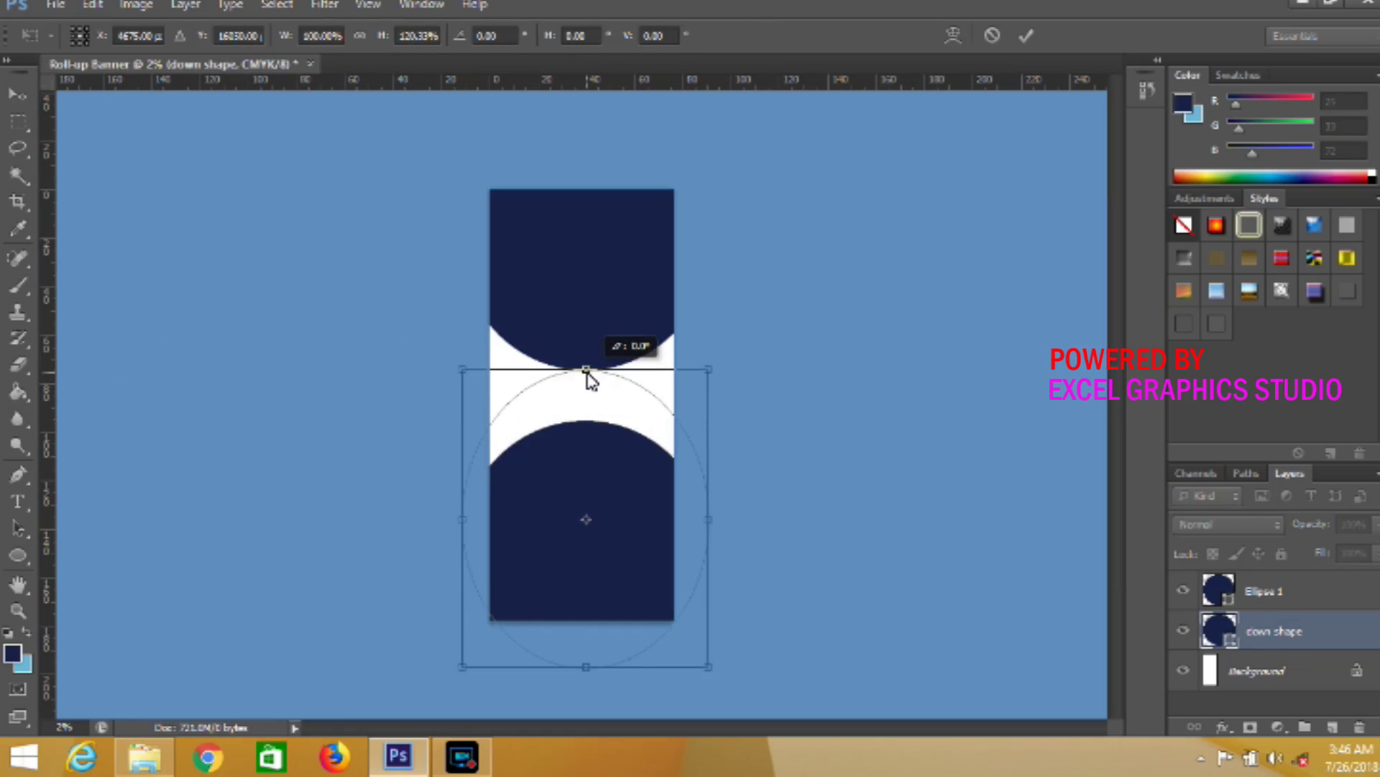
{"action": "left_click_drag", "start_coordinate": [589, 380], "coordinate": [587, 378]}
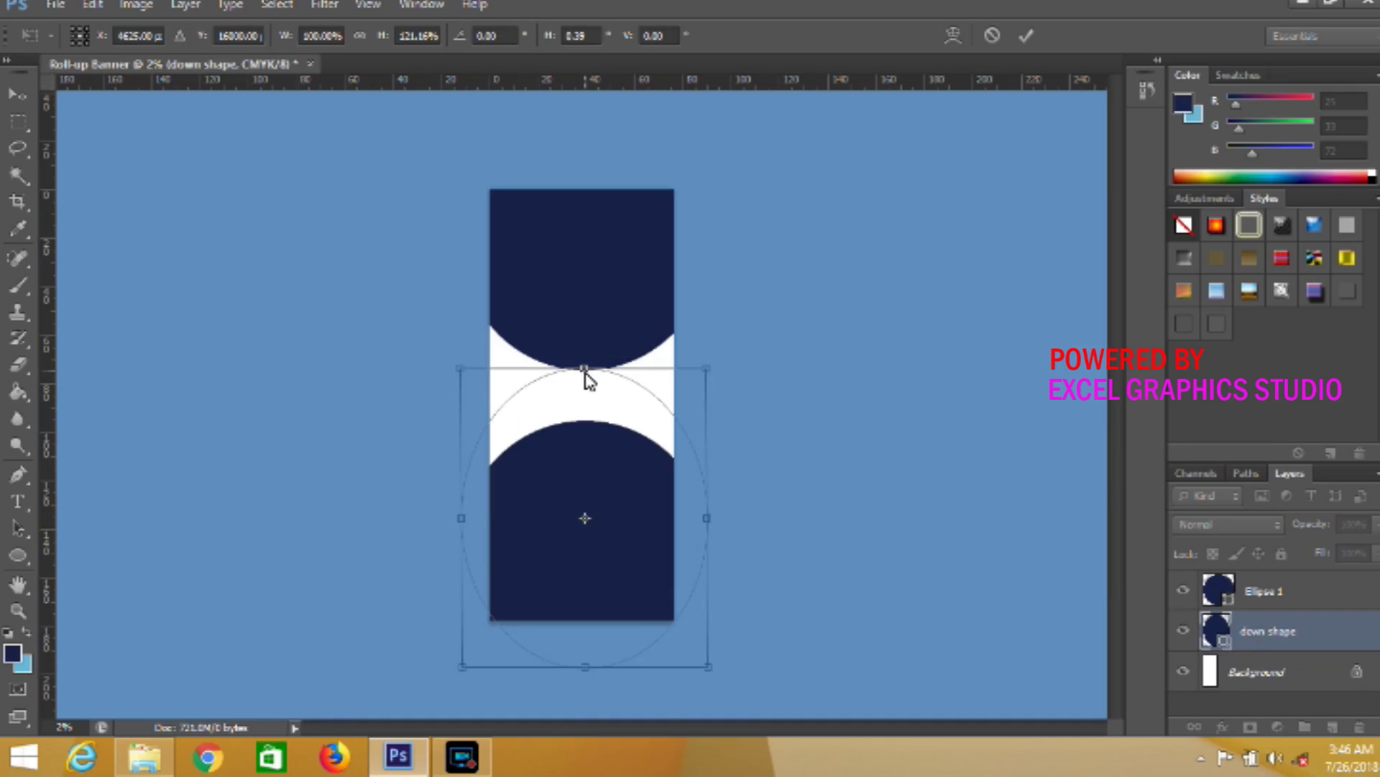
{"action": "left_click", "coordinate": [1025, 37]}
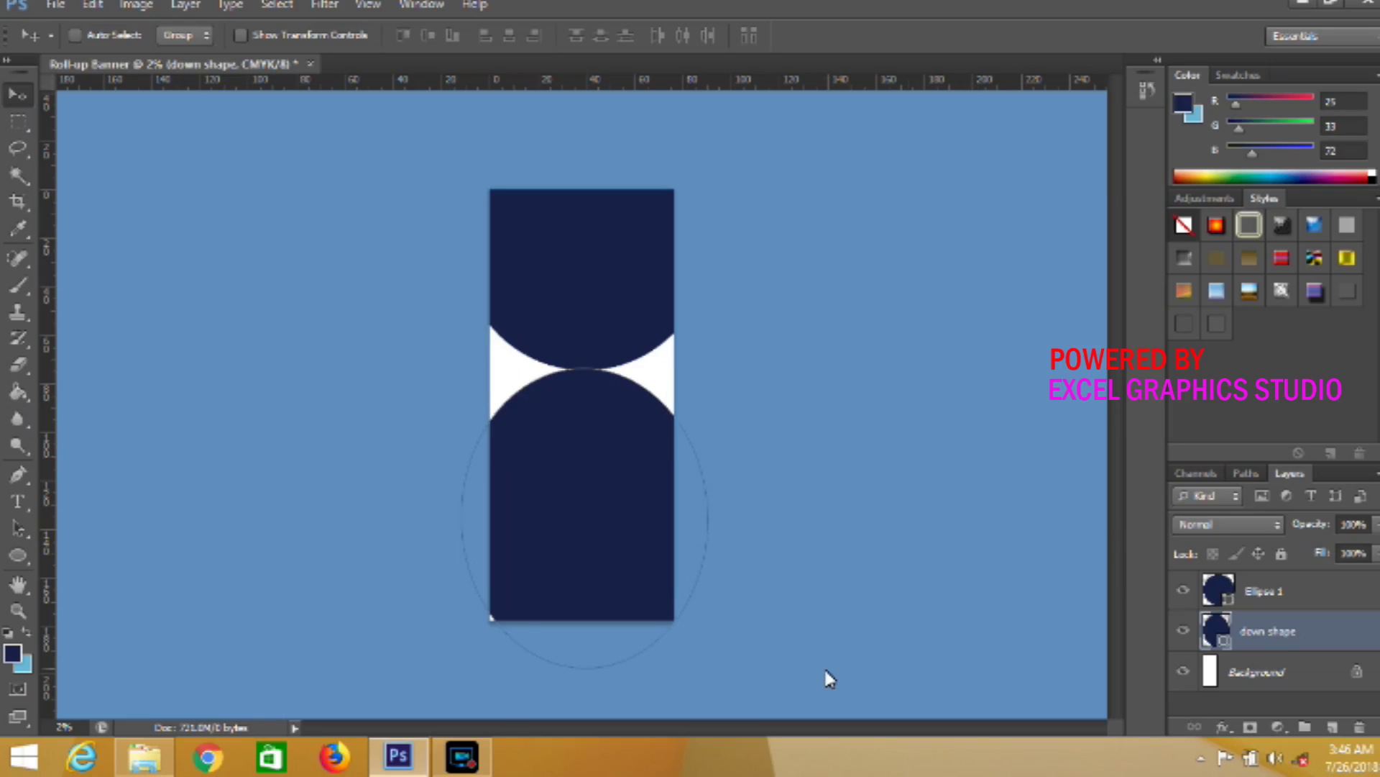
Extend the down shape's bottom edge further below the banner
{"action": "left_click", "coordinate": [93, 6]}
{"action": "left_click", "coordinate": [180, 366]}
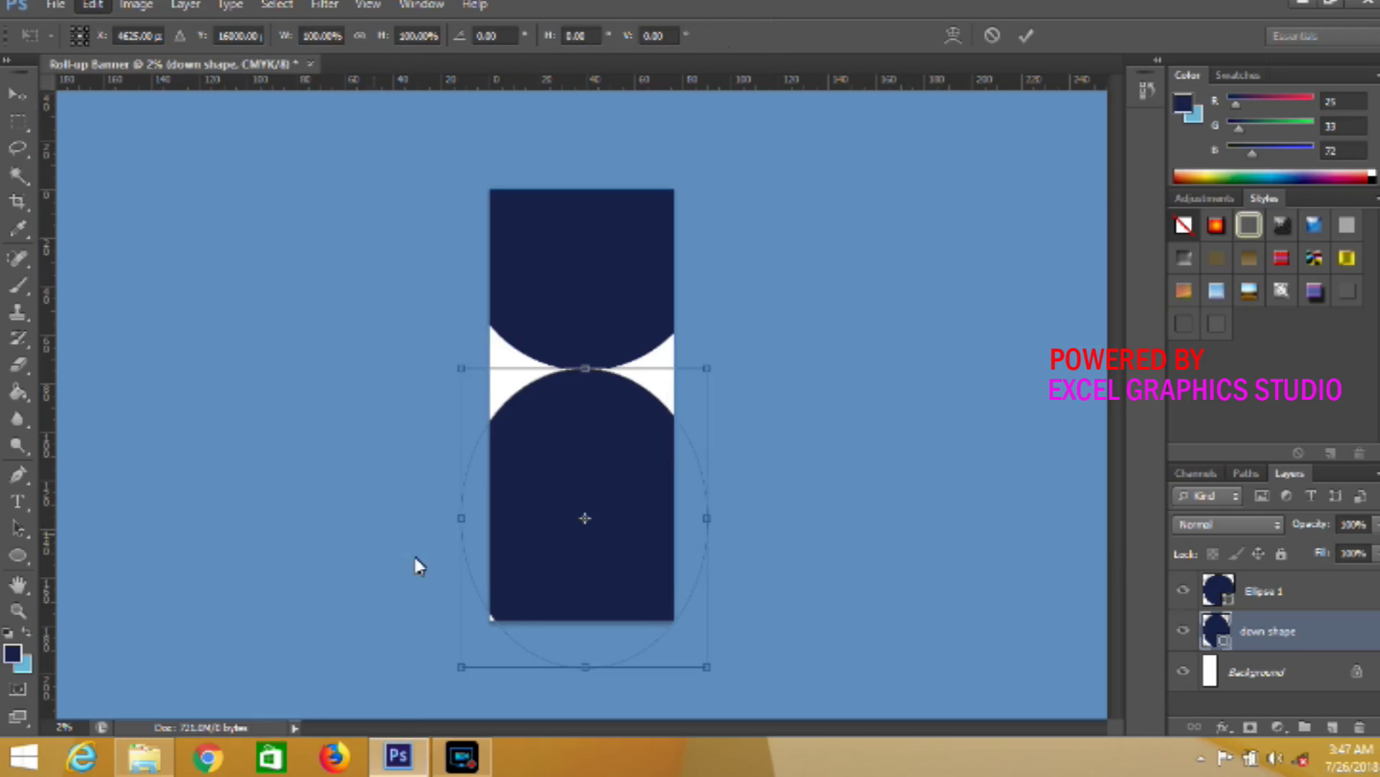
{"action": "left_click_drag", "start_coordinate": [459, 674], "coordinate": [457, 684]}
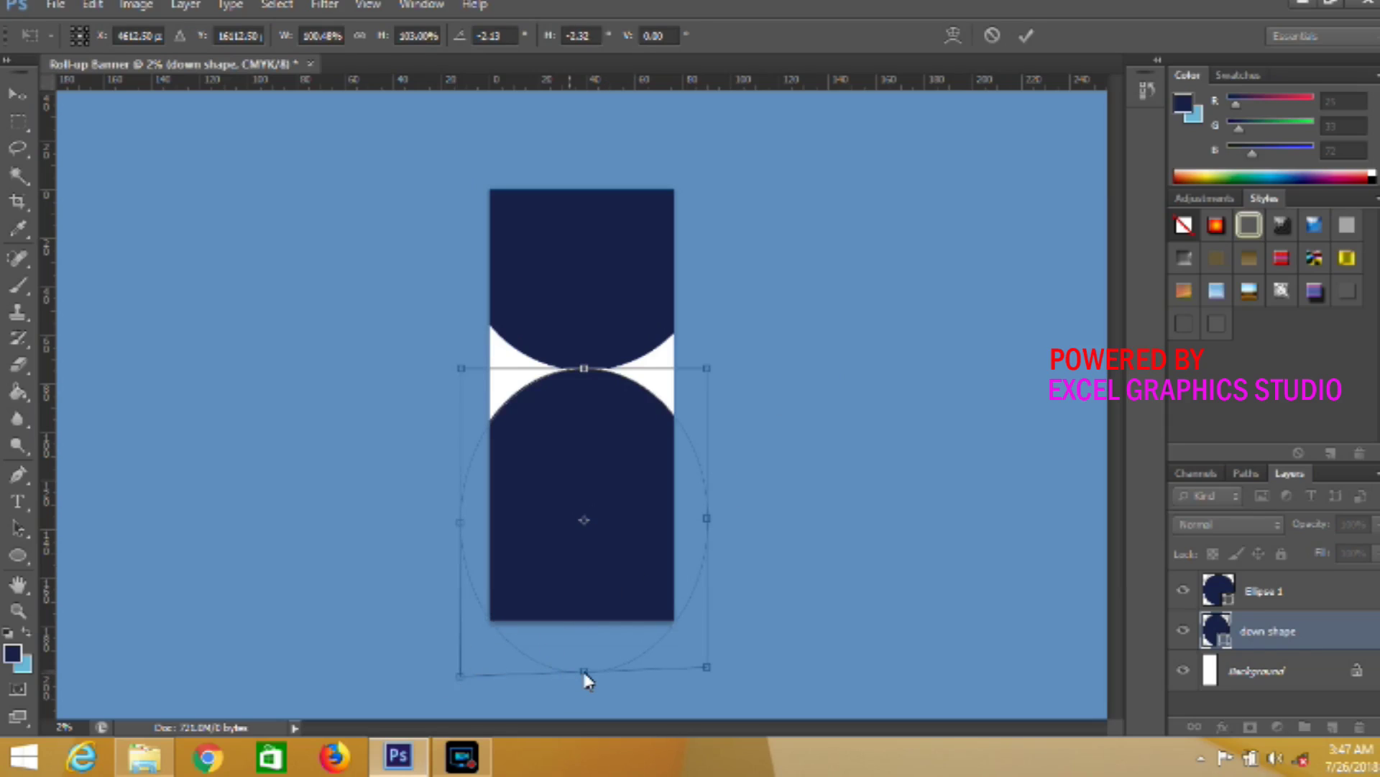
{"action": "left_click_drag", "start_coordinate": [584, 671], "coordinate": [584, 685]}
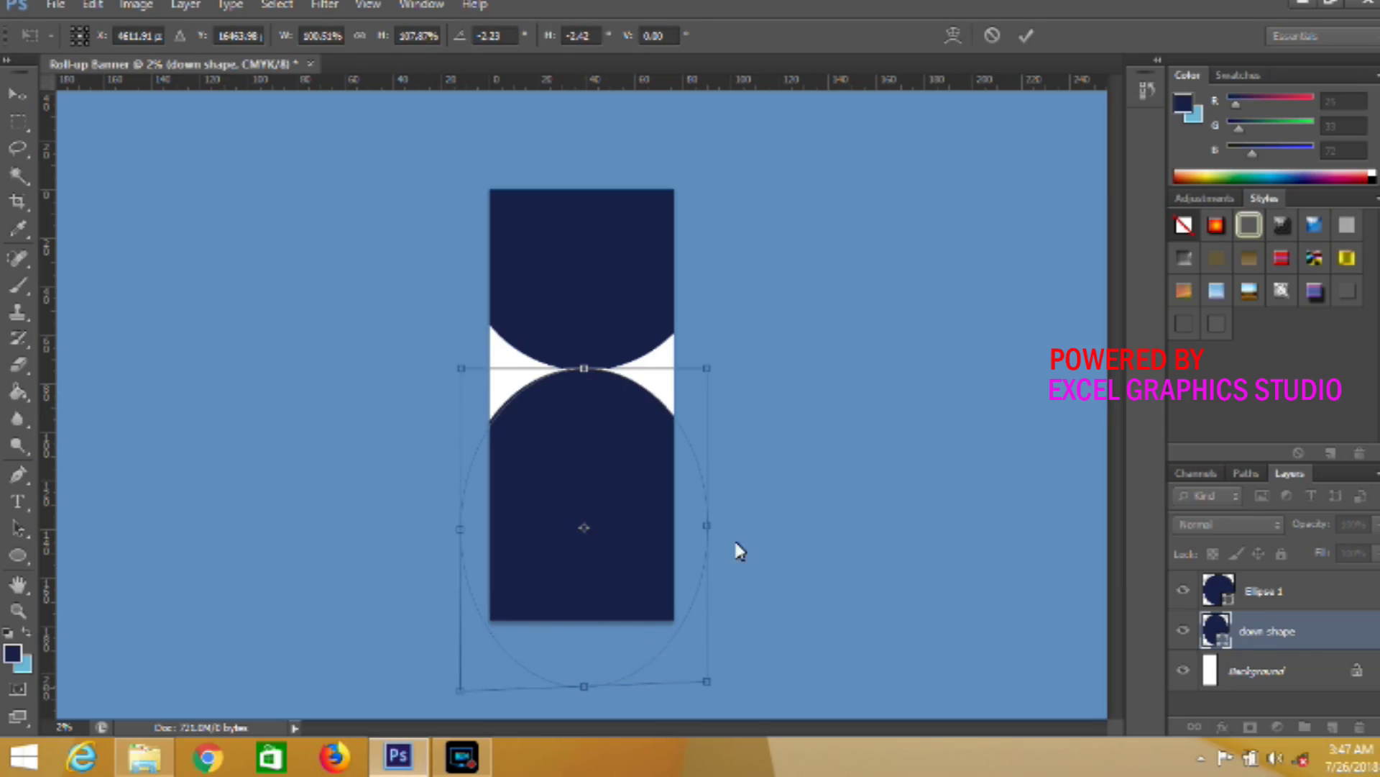
{"action": "left_click", "coordinate": [1025, 37]}
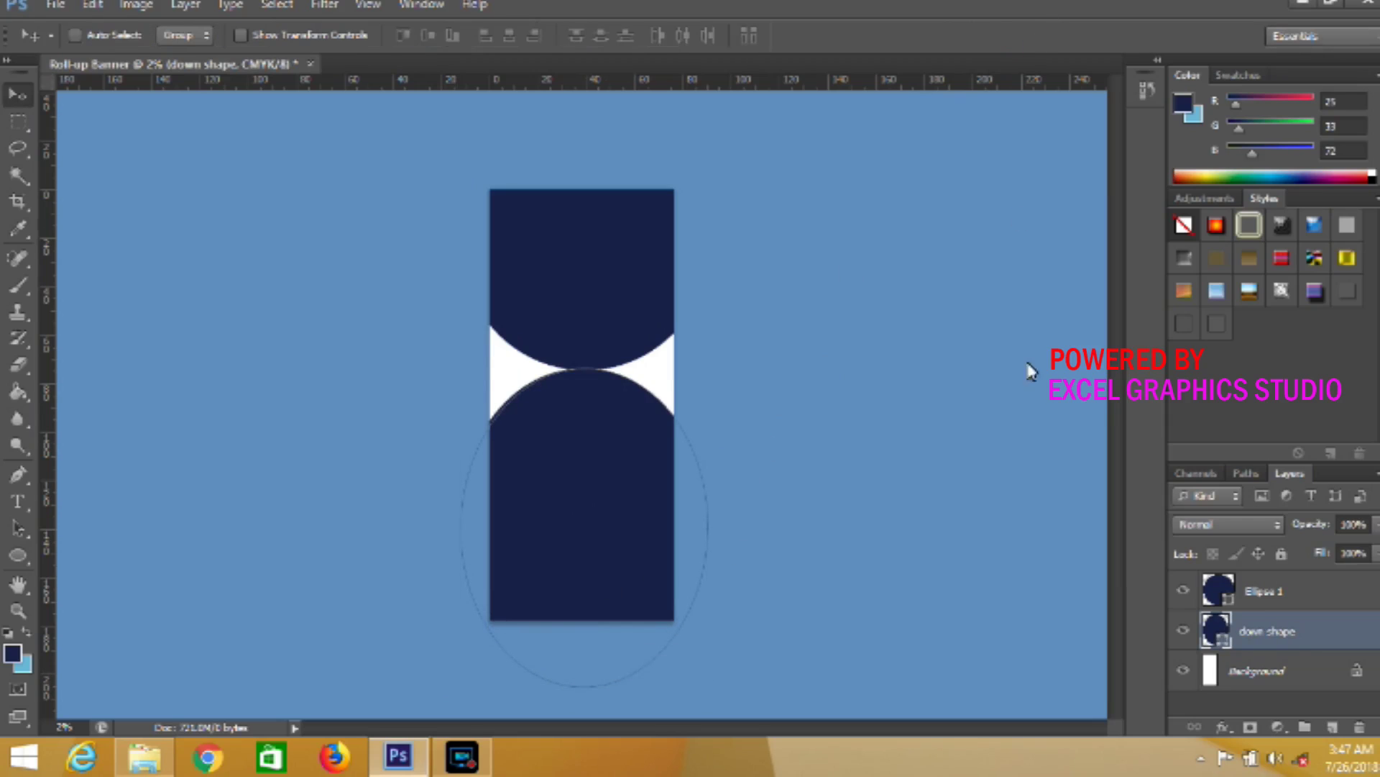
On a new layer, draw a rectangle strip across the banner's bottom
{"action": "left_click", "coordinate": [1331, 732]}
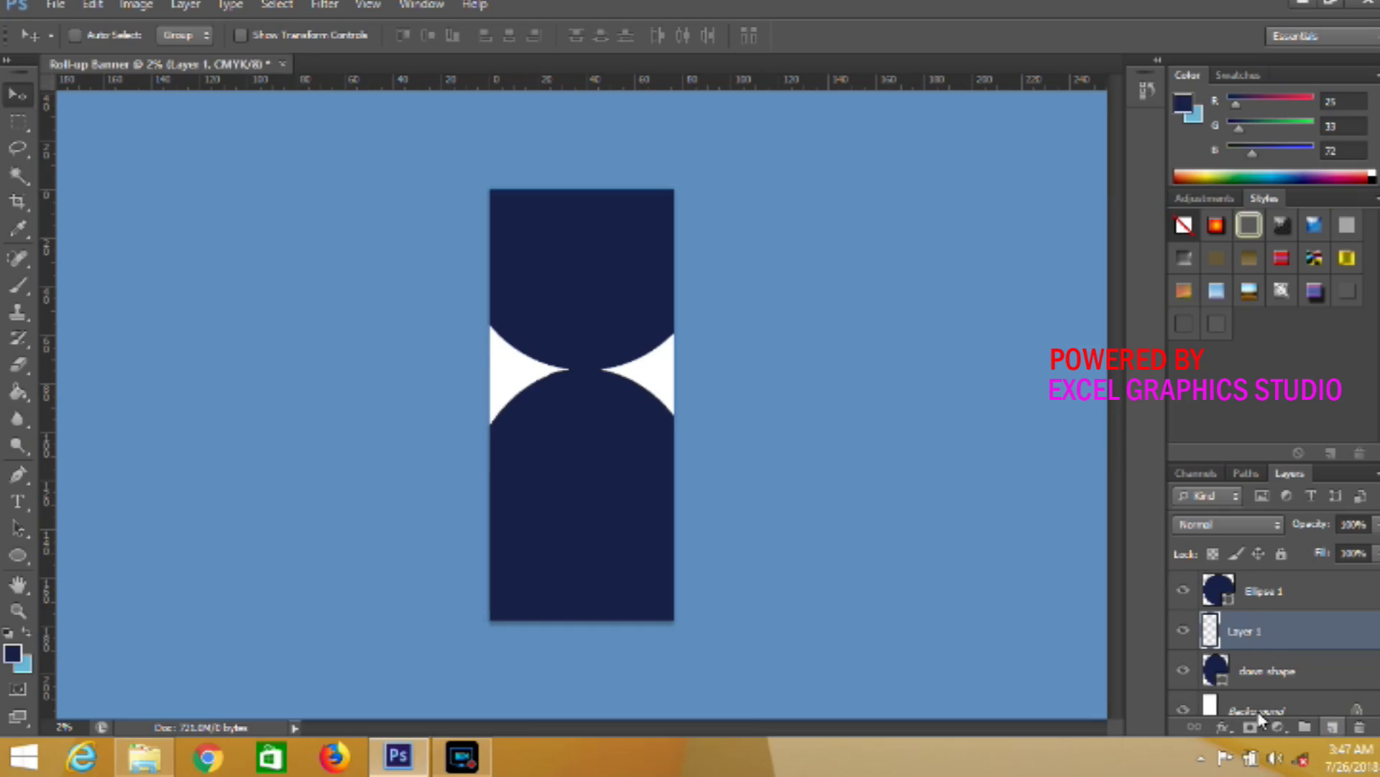
{"action": "left_click", "coordinate": [22, 554]}
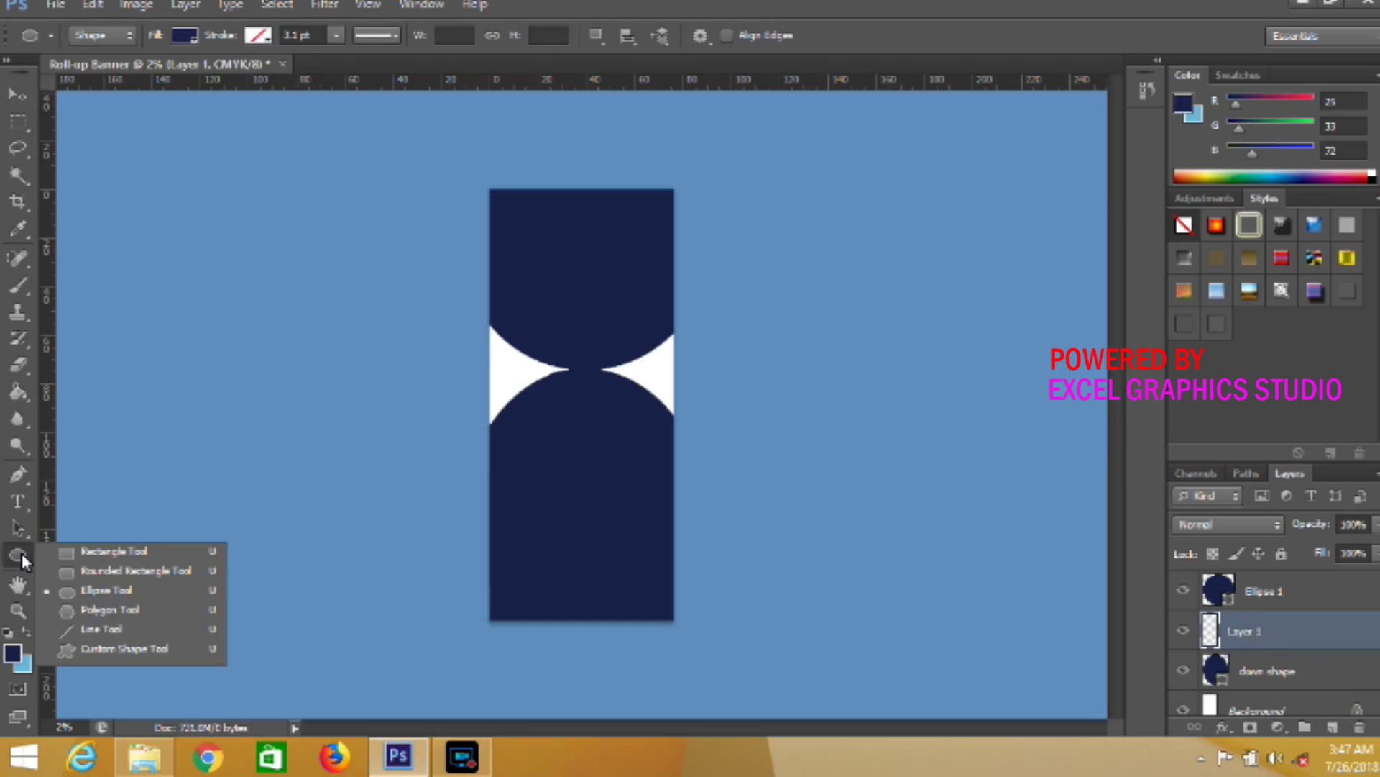
{"action": "left_click", "coordinate": [107, 552]}
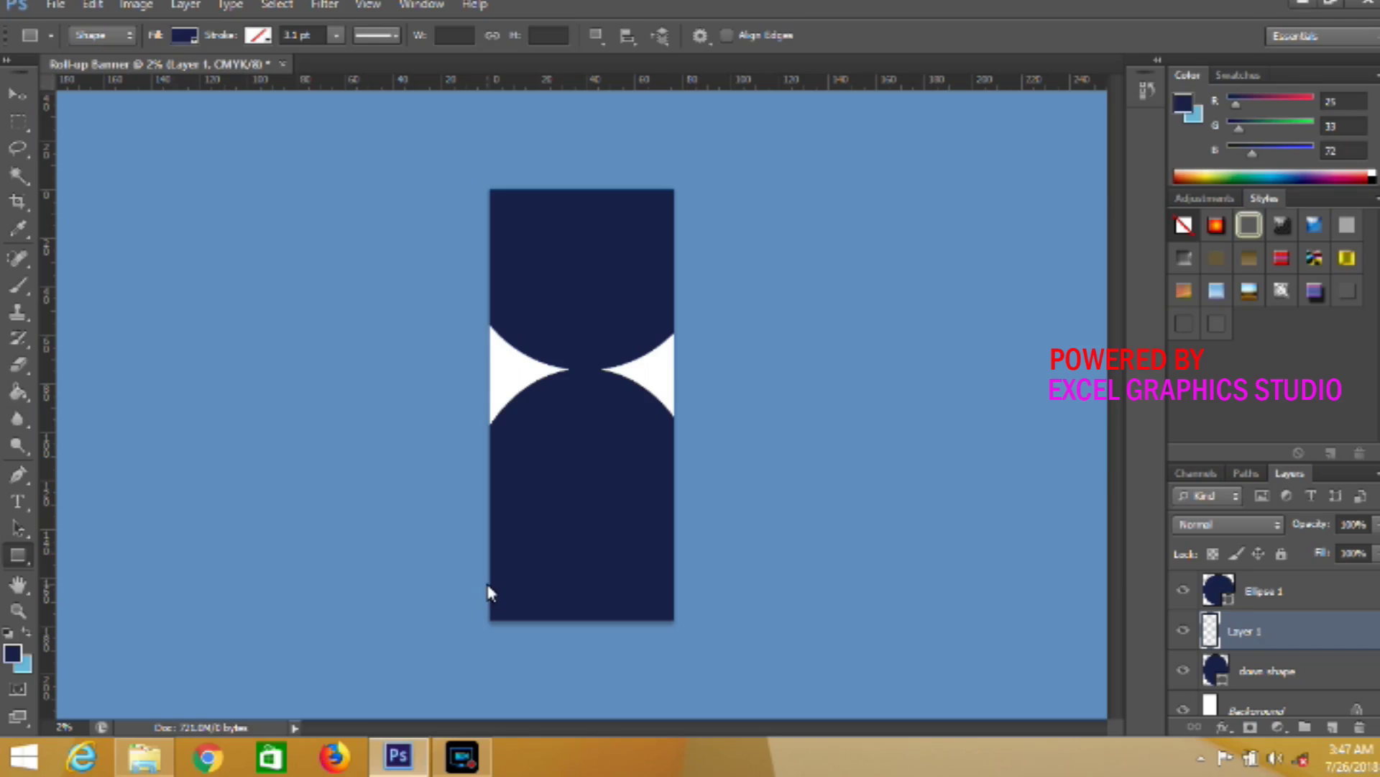
{"action": "left_click_drag", "start_coordinate": [486, 581], "coordinate": [711, 642]}
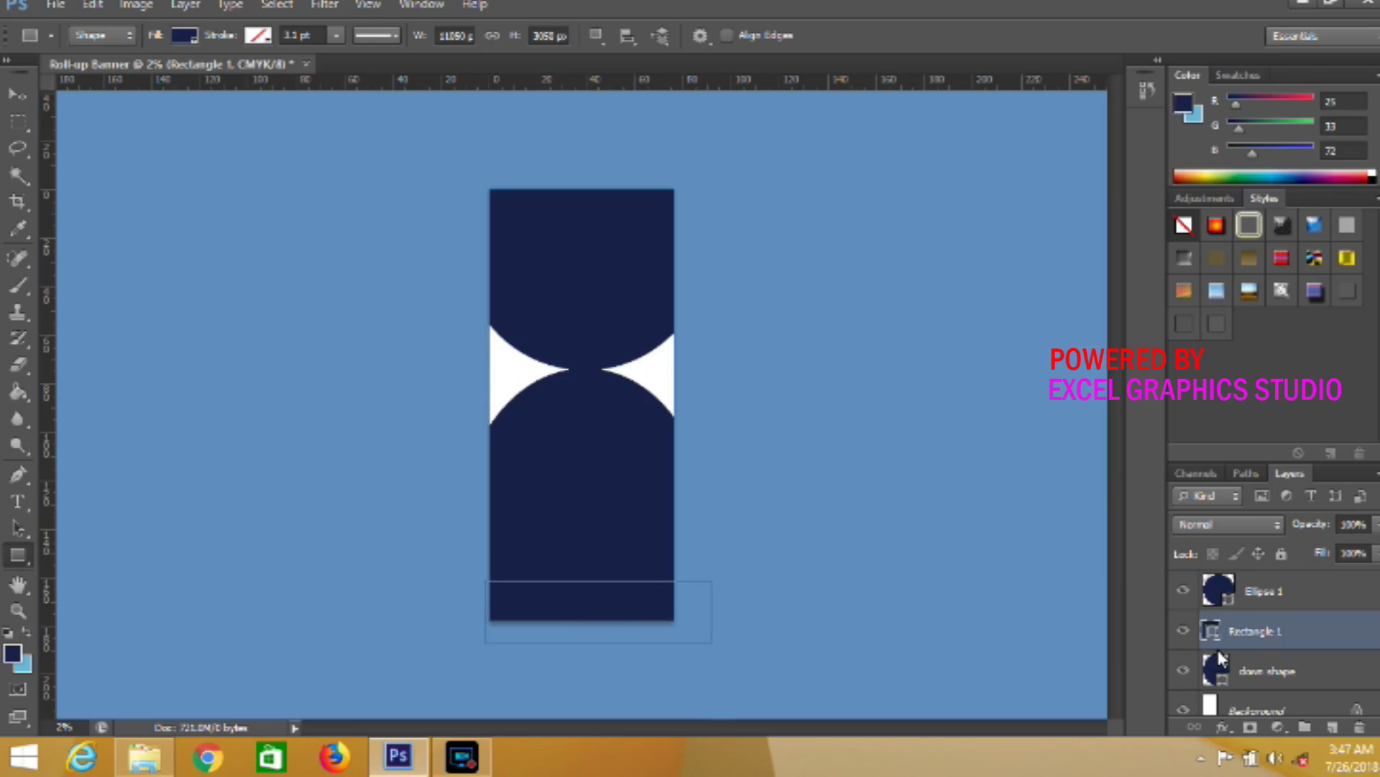
{"action": "key", "text": "ctrl+z"}
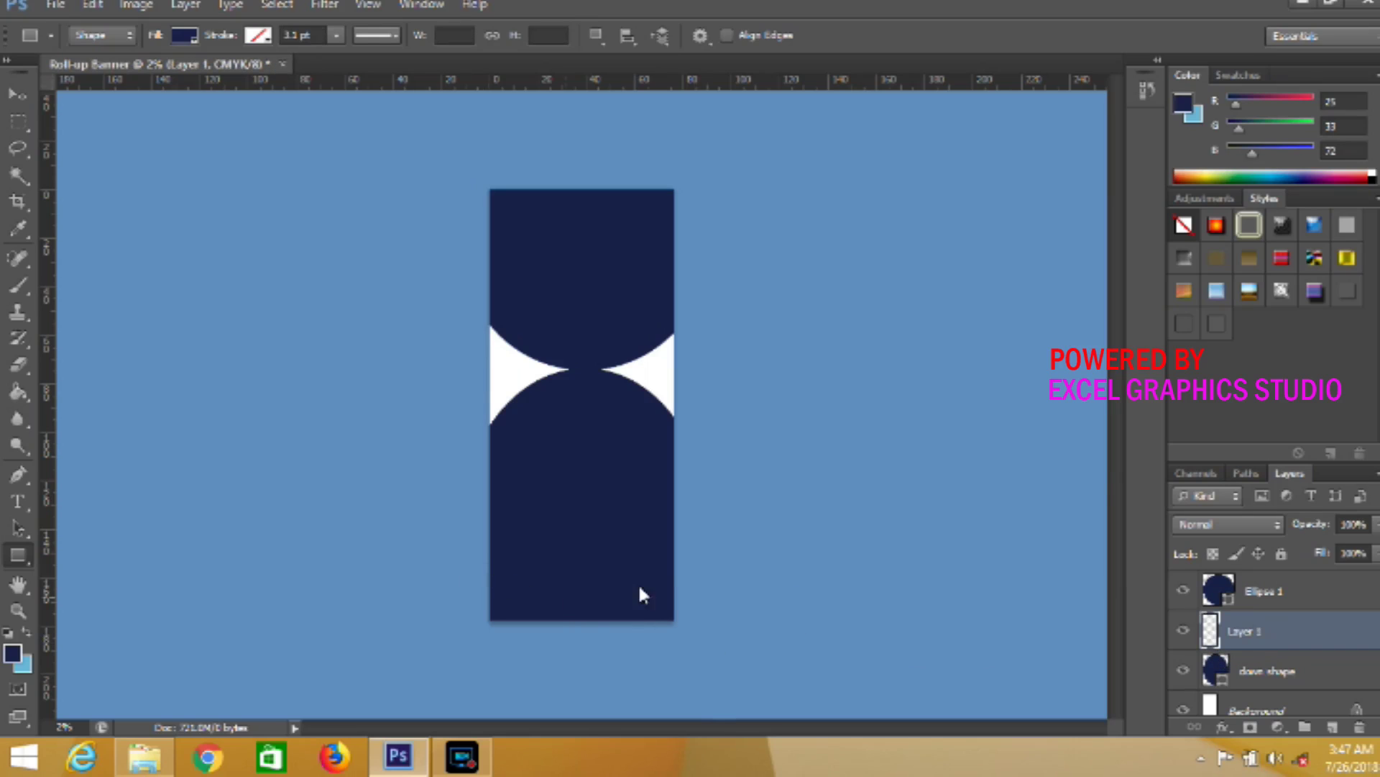
{"action": "left_click_drag", "start_coordinate": [478, 576], "coordinate": [692, 639]}
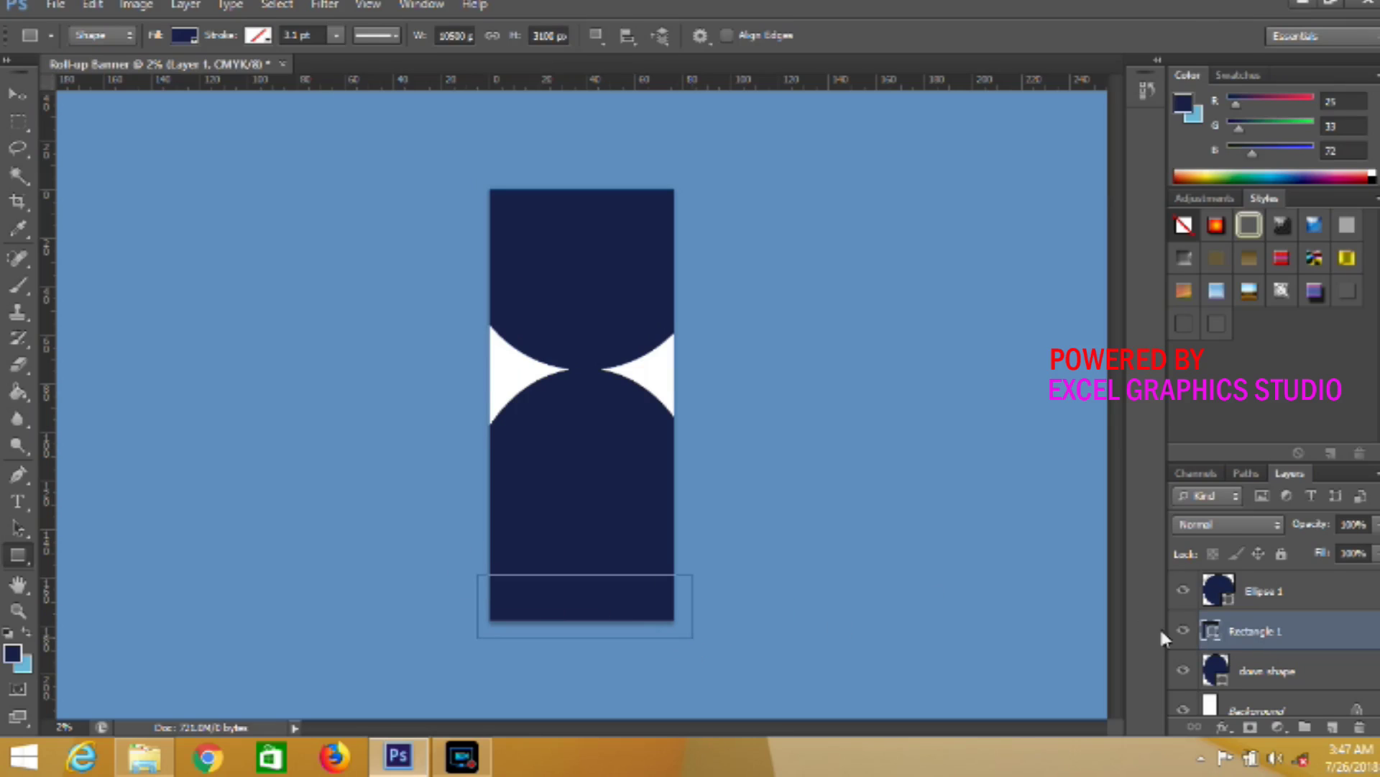
Fill Rectangle 1 with a darker navy (C86 M79 Y56 K74)
{"action": "double_click", "coordinate": [1211, 631]}
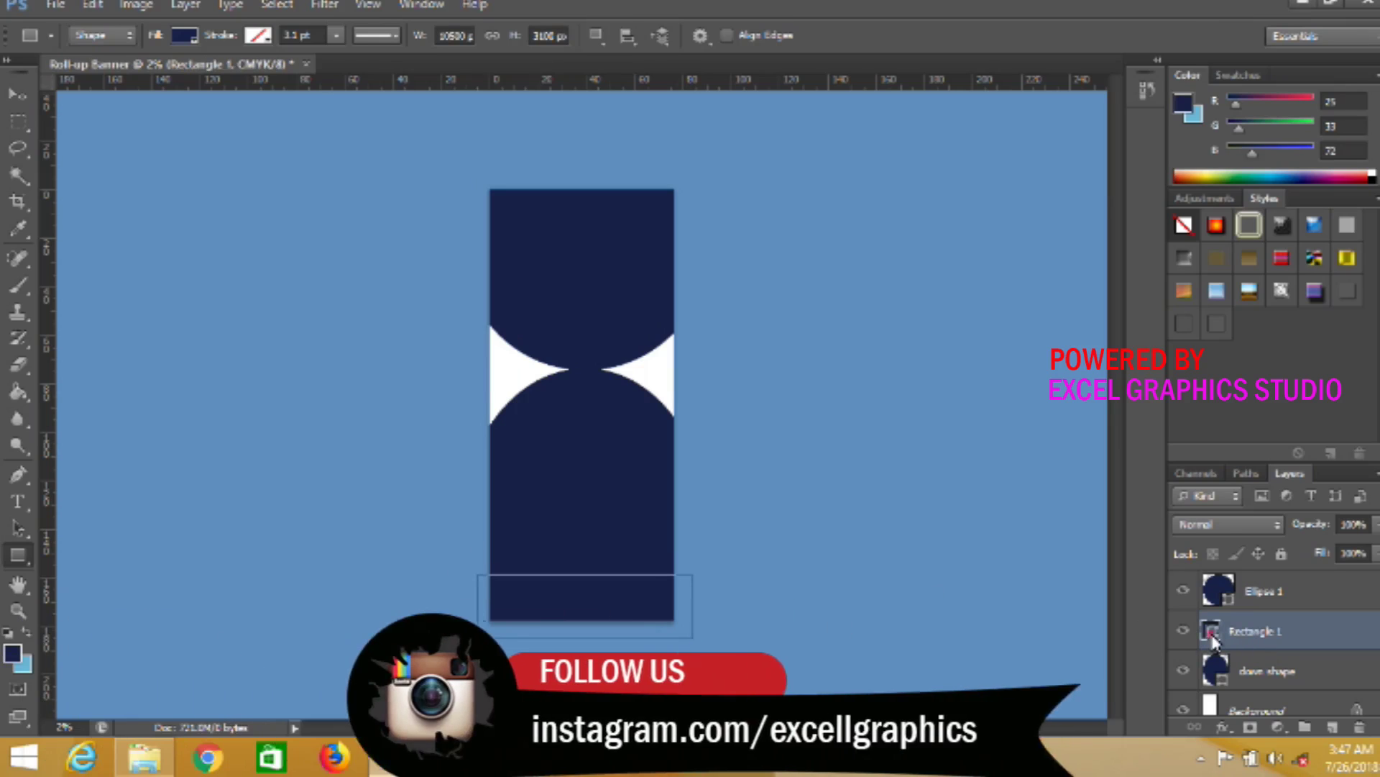
{"action": "left_click", "coordinate": [1021, 318]}
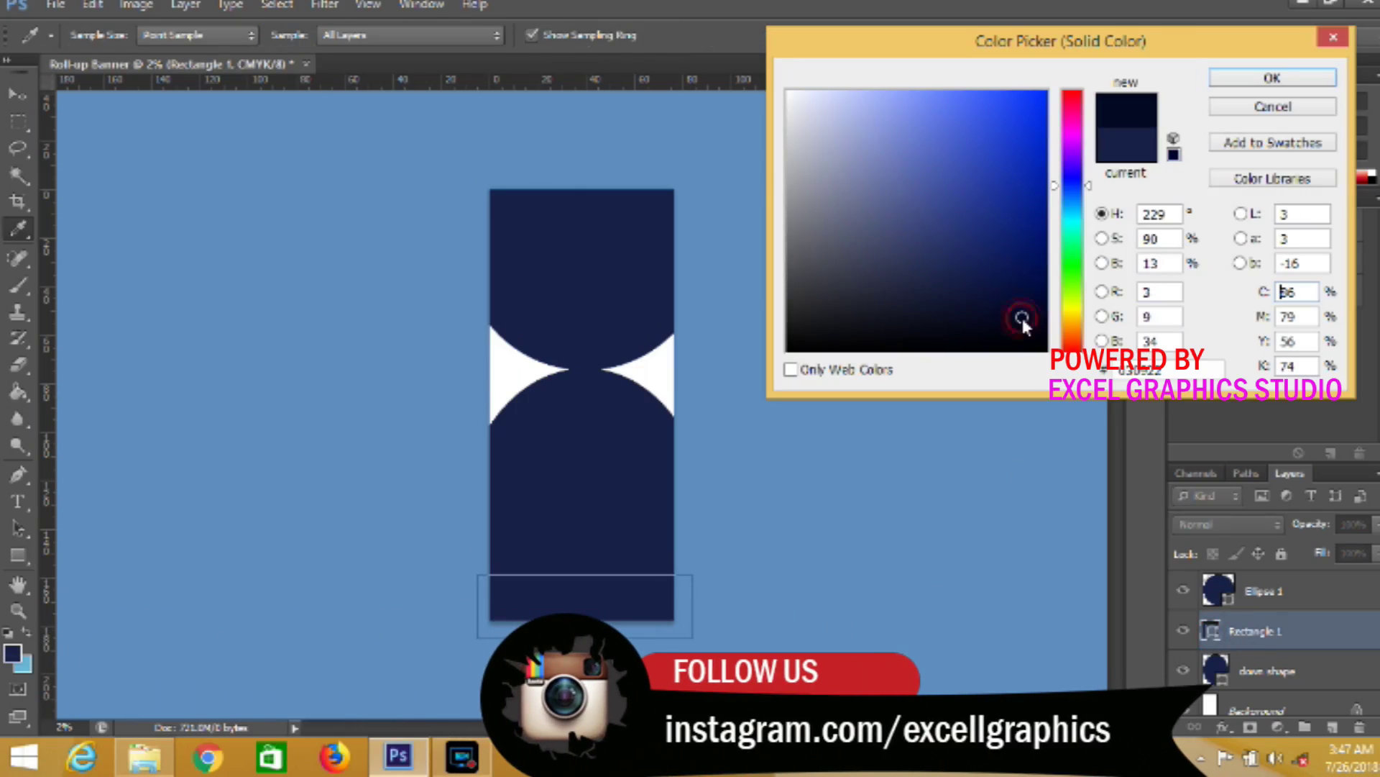
{"action": "left_click", "coordinate": [1246, 82]}
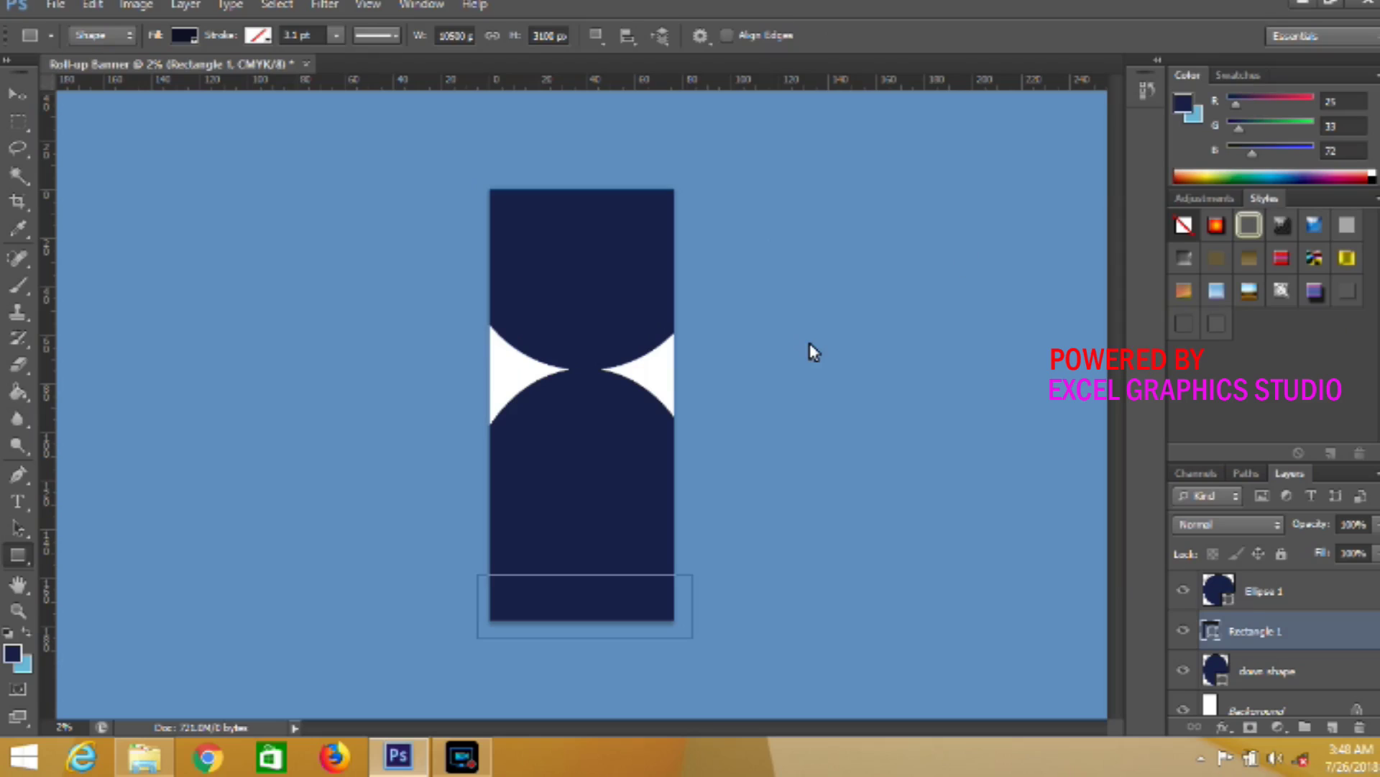
{"action": "left_click", "coordinate": [29, 92]}
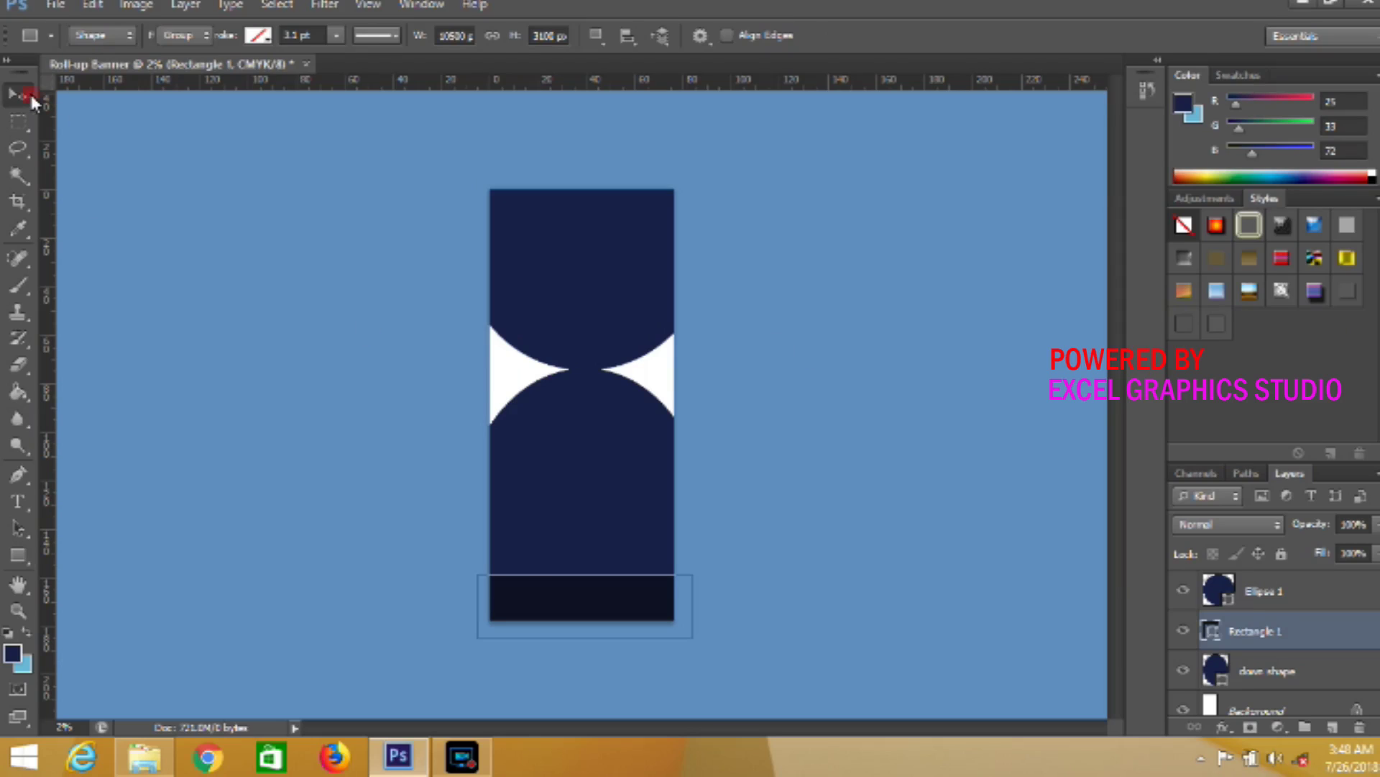
Duplicate Ellipse 1 as 'stock photo shapes', placed at the top of the layer stack
{"action": "left_click", "coordinate": [1270, 601]}
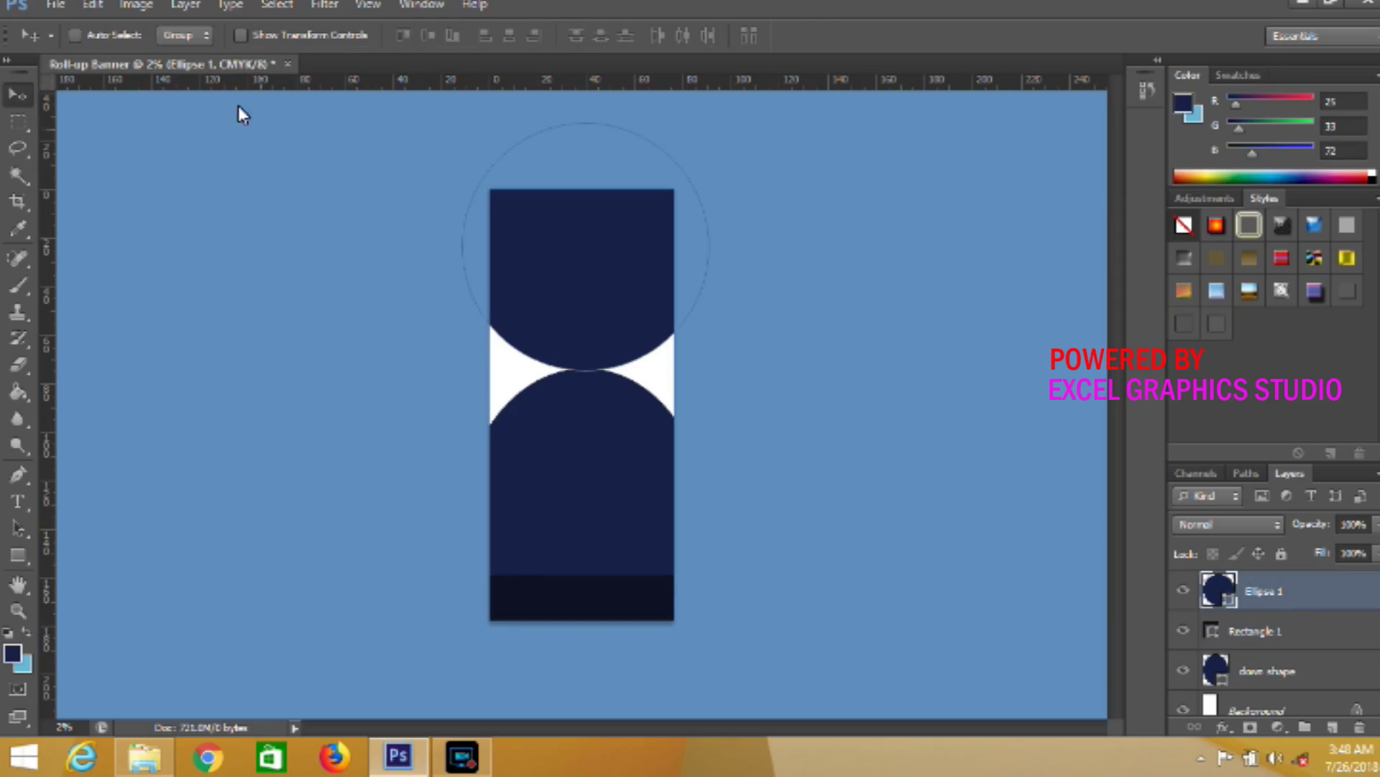
{"action": "left_click", "coordinate": [92, 6]}
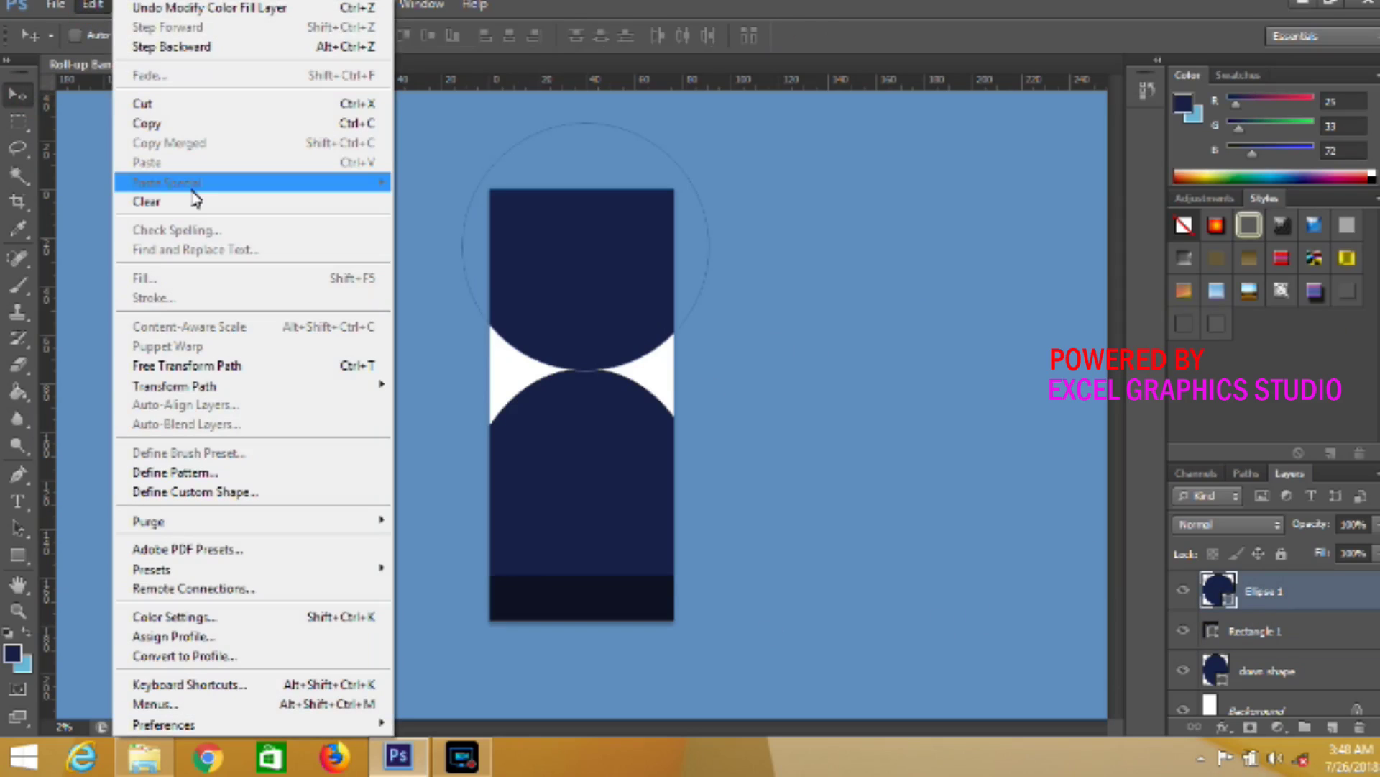
{"action": "left_click", "coordinate": [540, 240]}
{"action": "right_click", "coordinate": [1312, 591]}
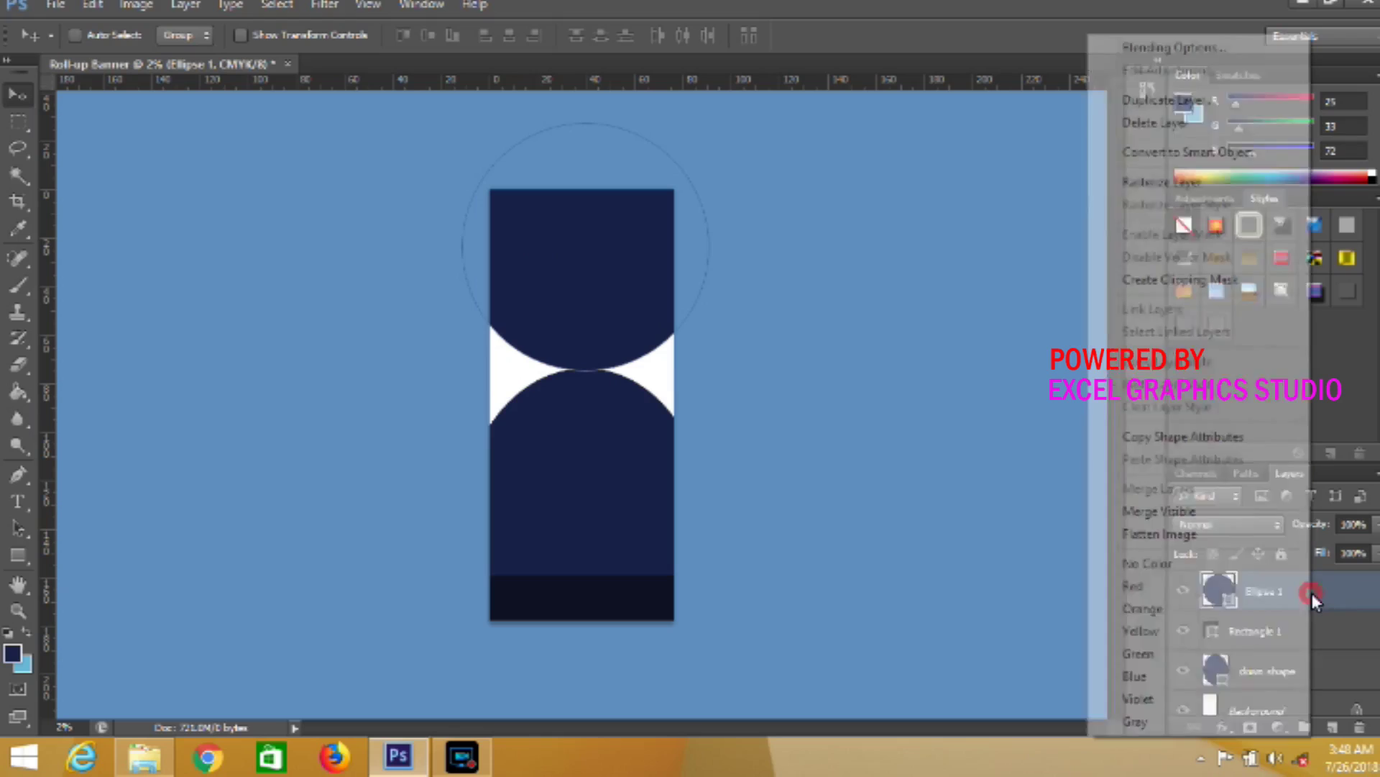
{"action": "left_click", "coordinate": [1167, 104]}
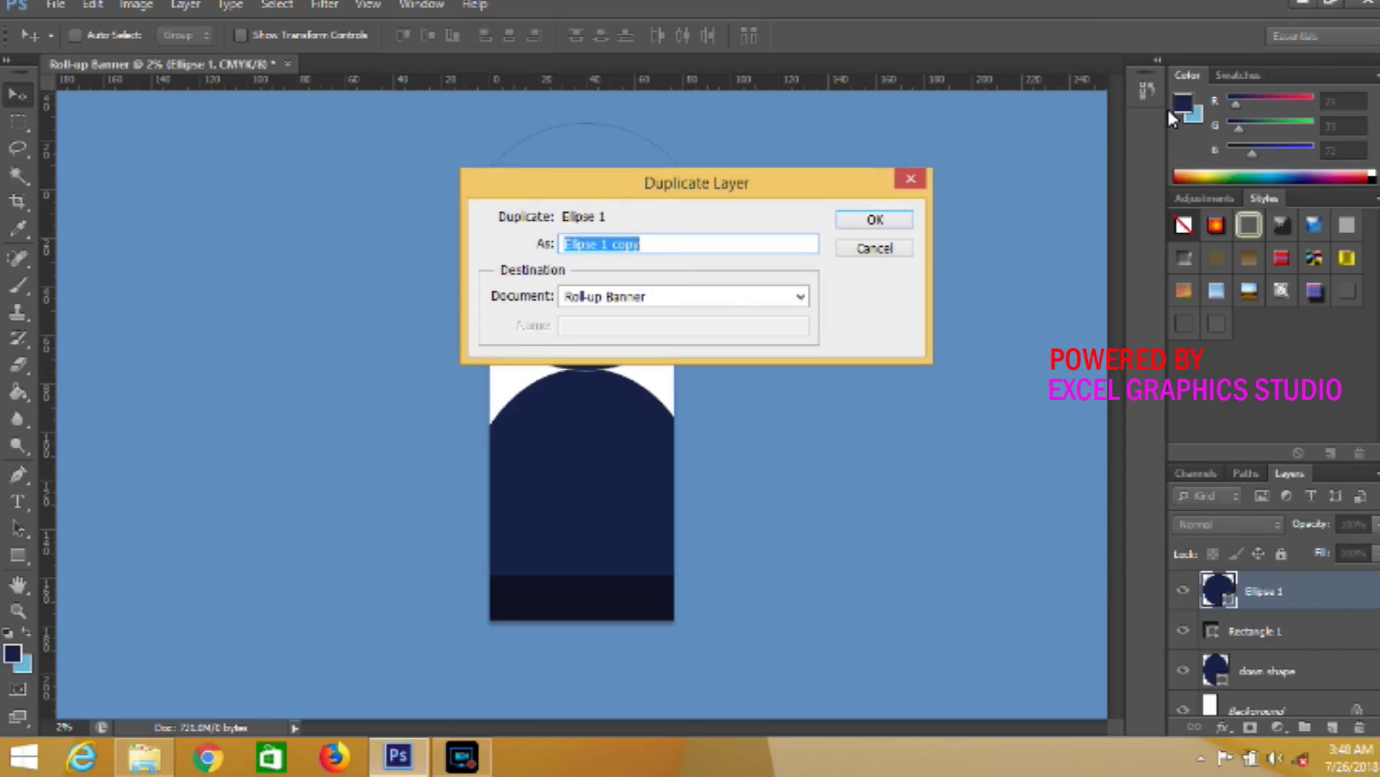
{"action": "type", "text": "stock photo"}
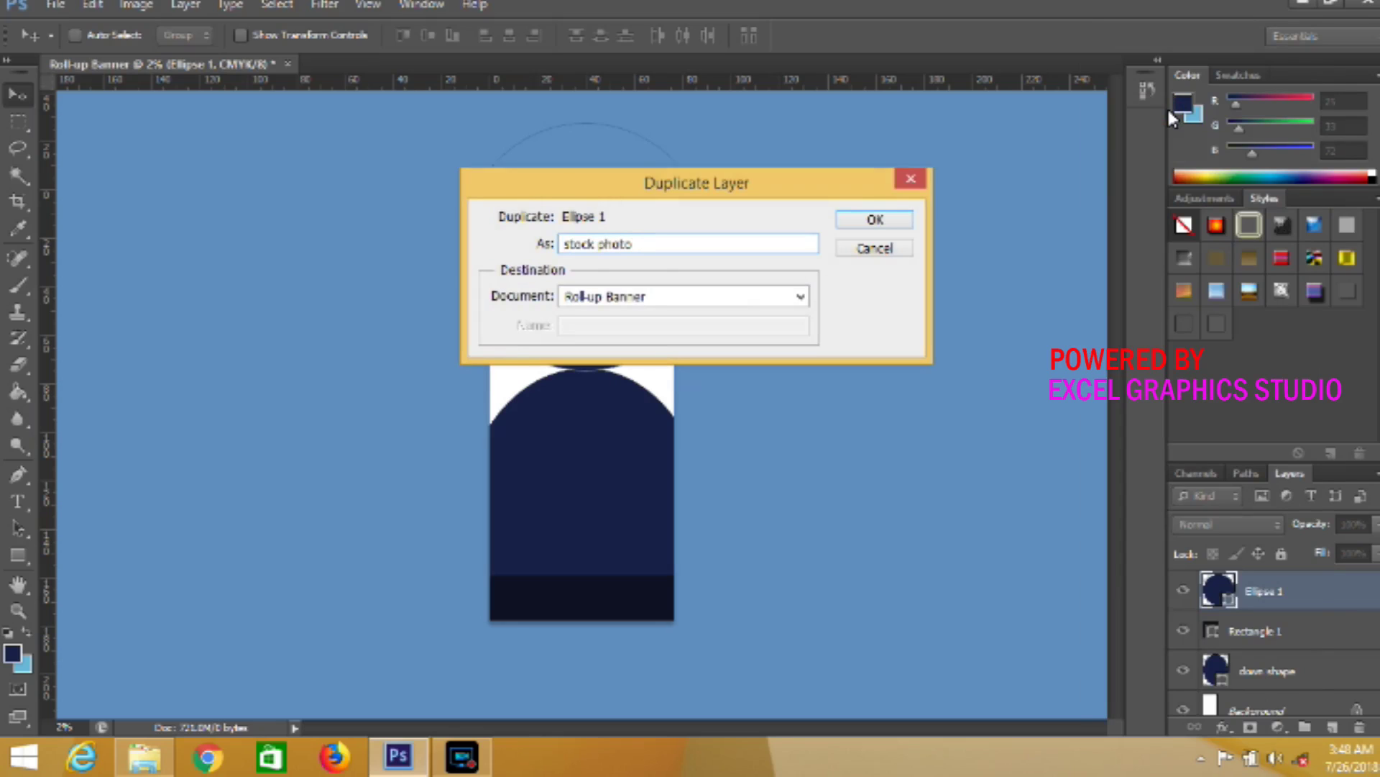
{"action": "type", "text": " shapes"}
{"action": "left_click", "coordinate": [866, 220]}
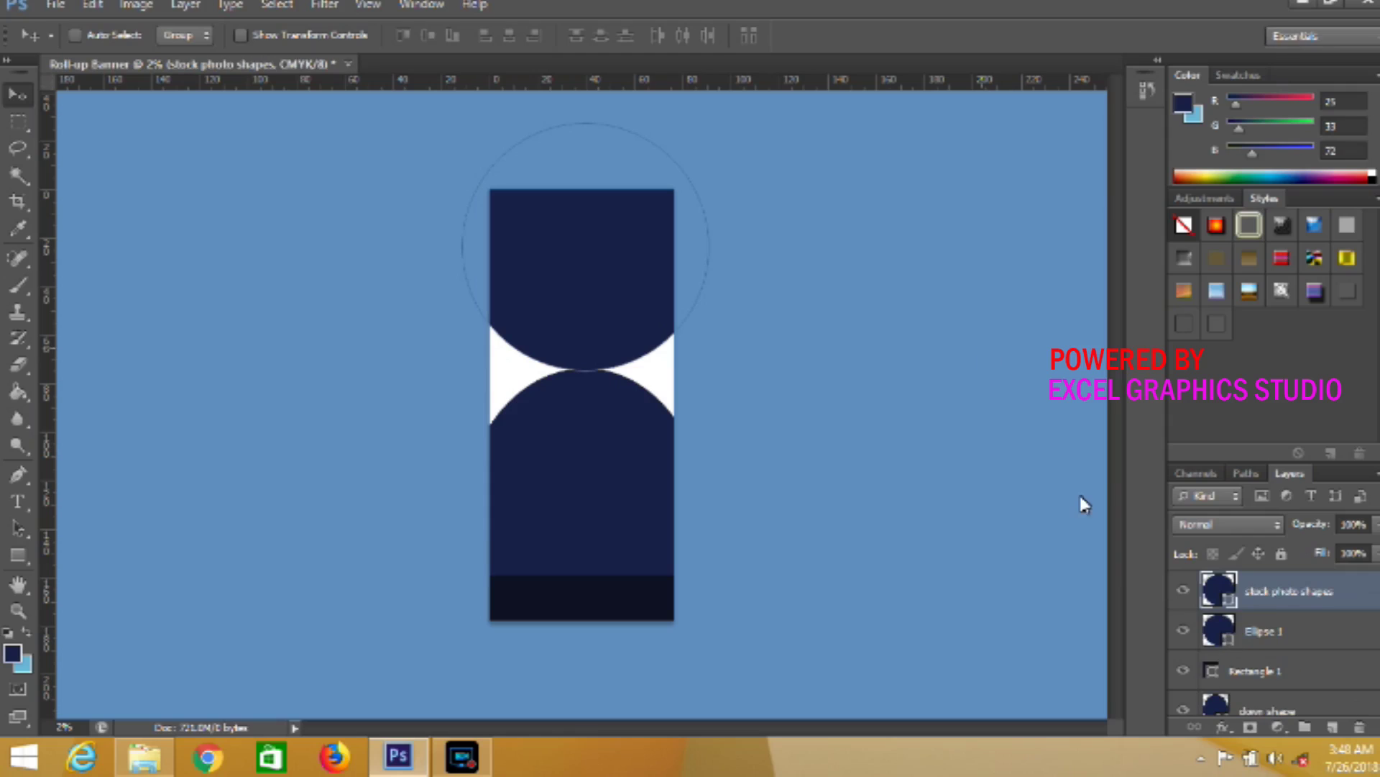
{"action": "left_click", "coordinate": [92, 7]}
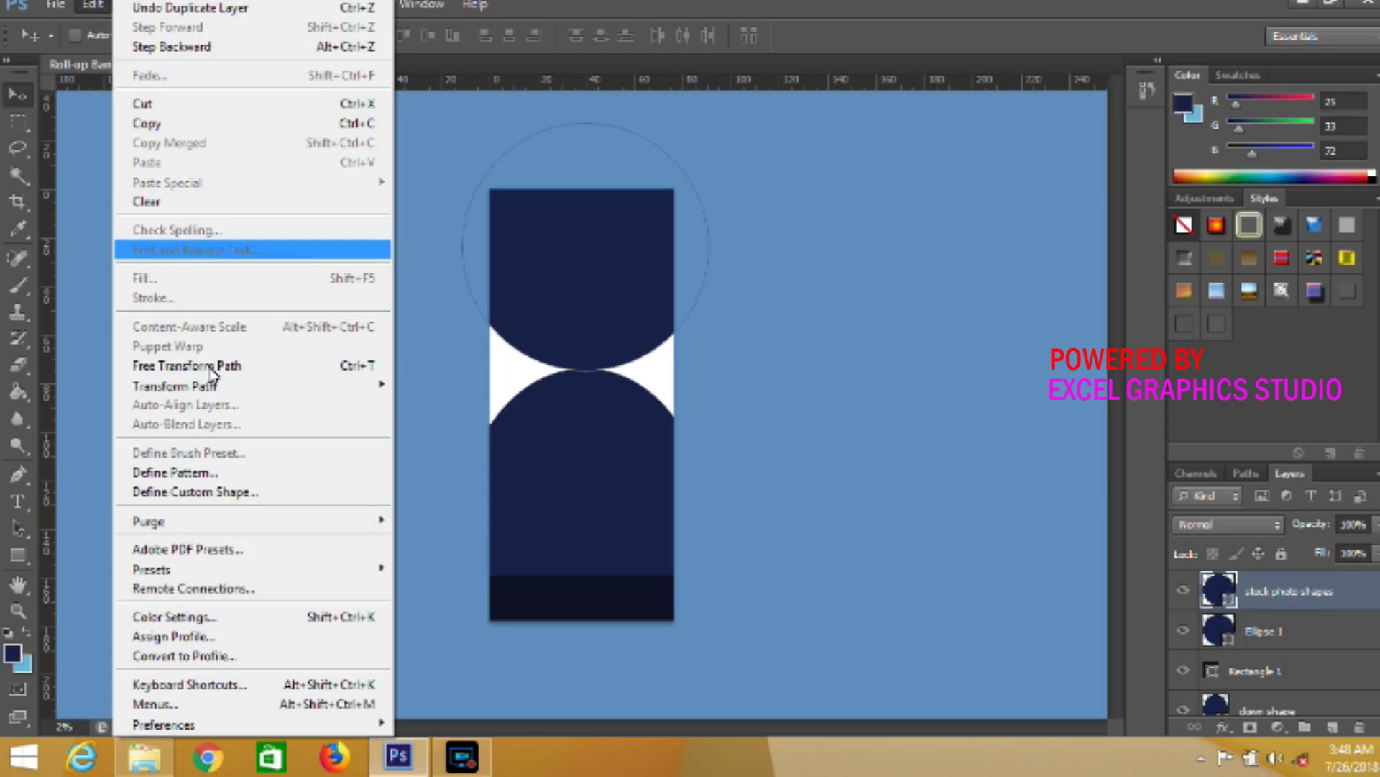
Skew the stock photo shapes circle's left edge rightward and nudge it up two steps
{"action": "left_click", "coordinate": [211, 368]}
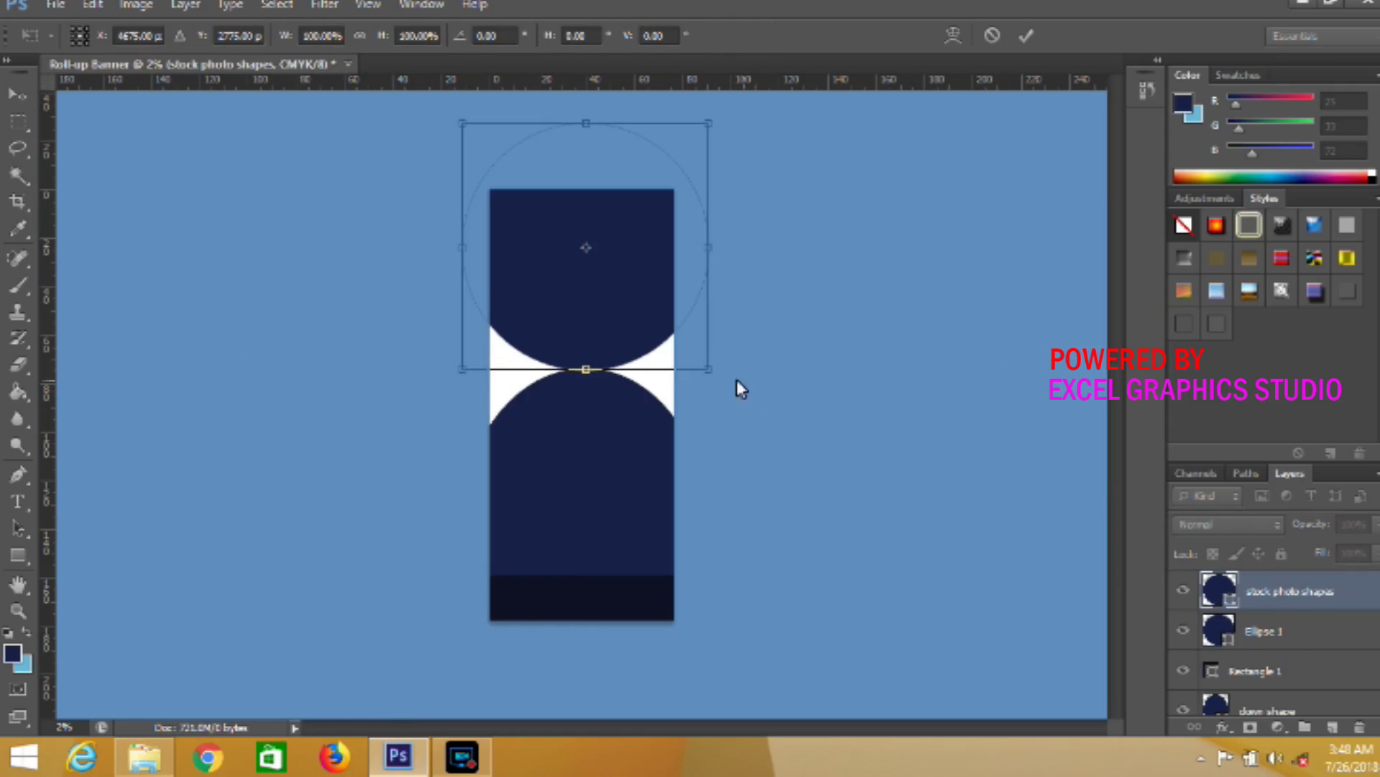
{"action": "left_click_drag", "start_coordinate": [690, 363], "coordinate": [673, 349]}
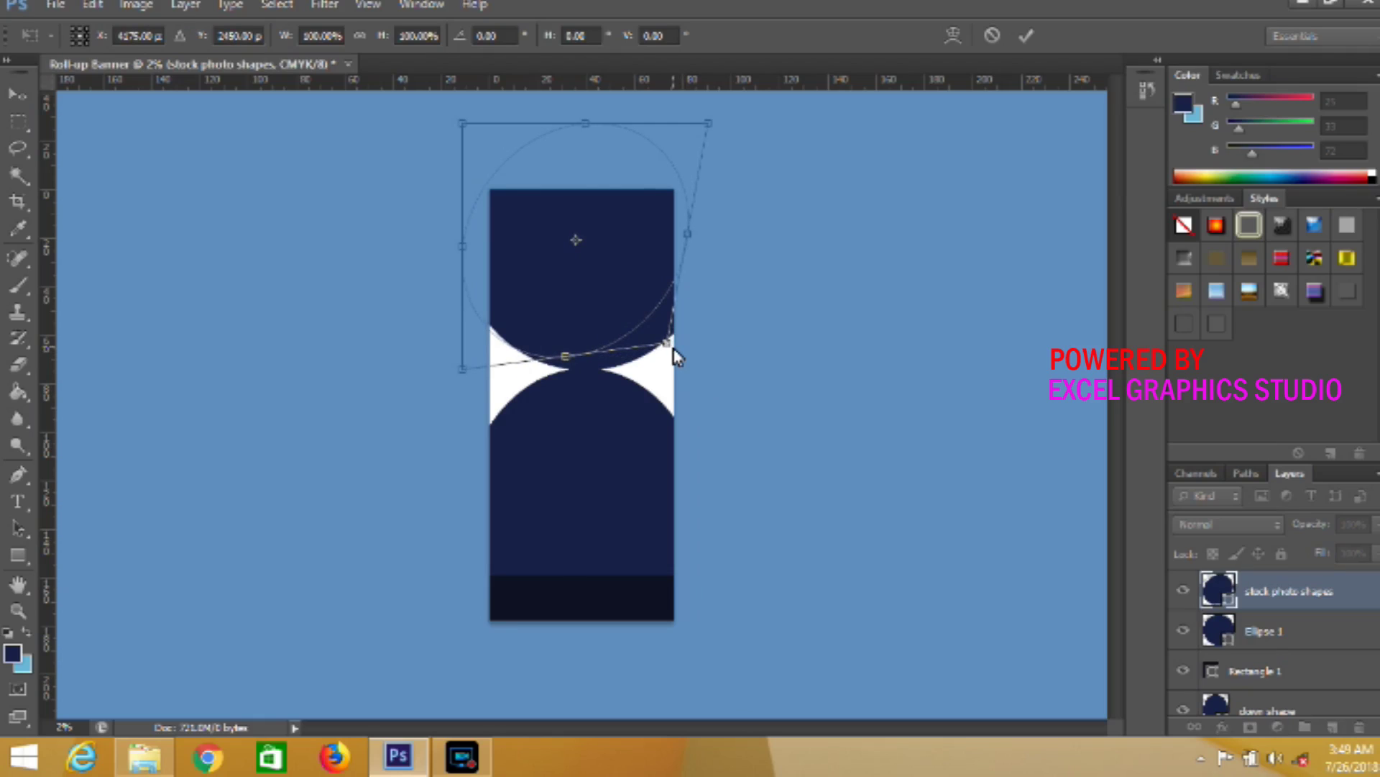
{"action": "key", "text": "ctrl+z"}
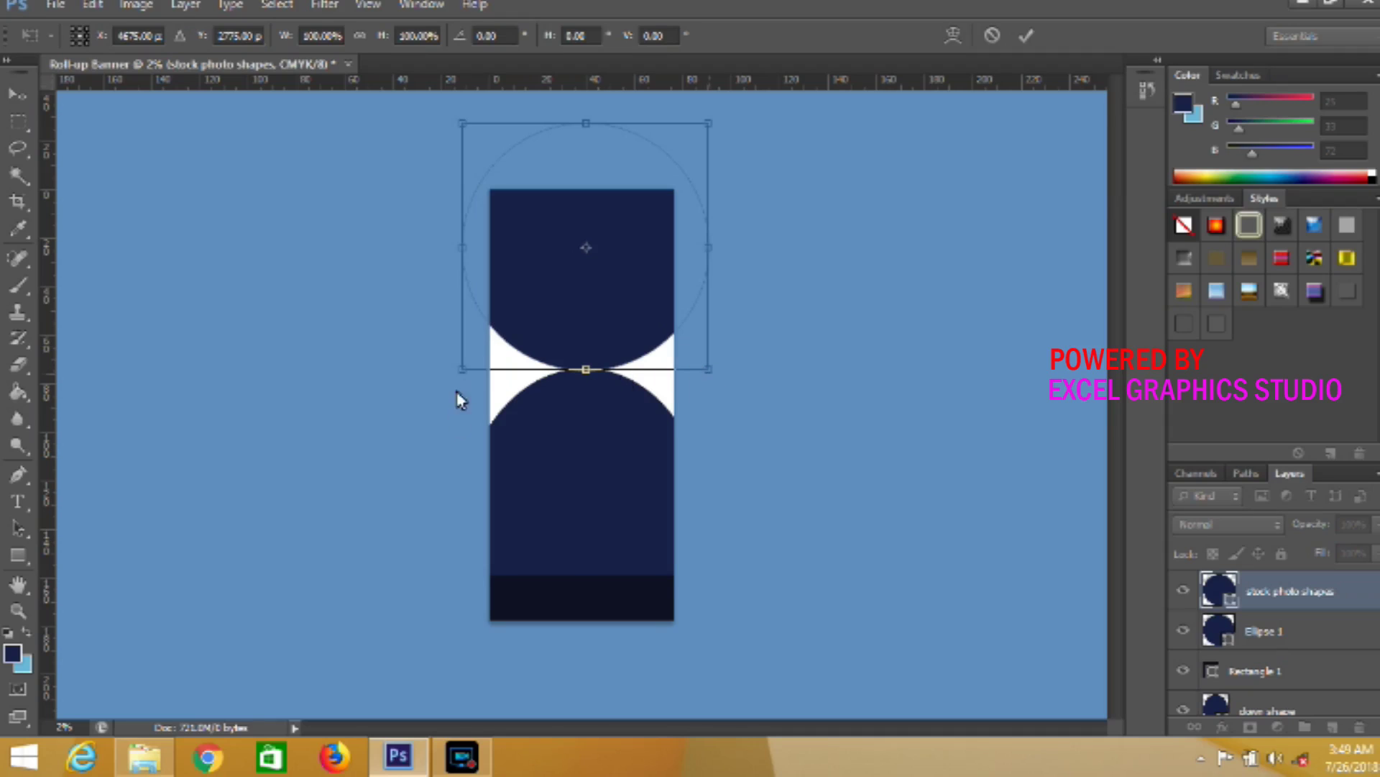
{"action": "left_click_drag", "start_coordinate": [462, 369], "coordinate": [497, 369]}
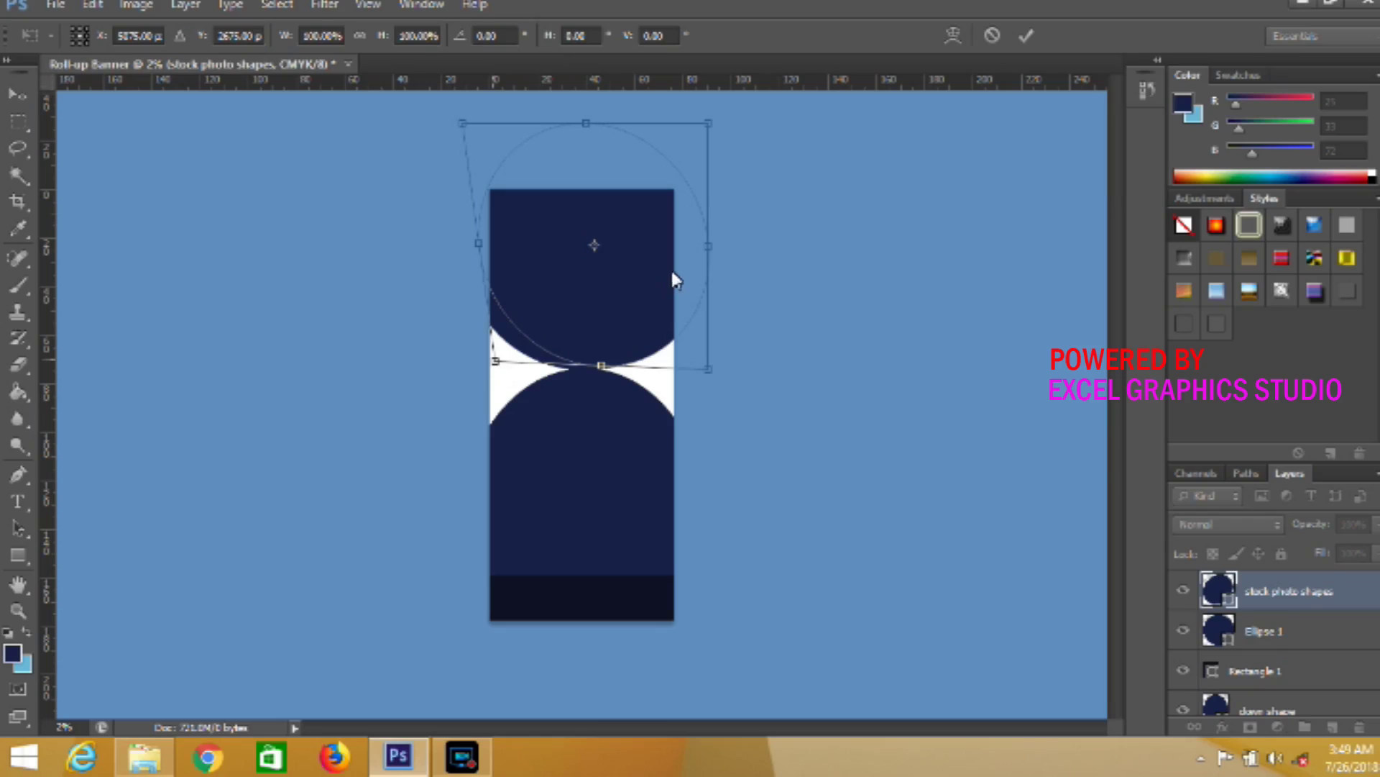
{"action": "key", "text": "Up"}
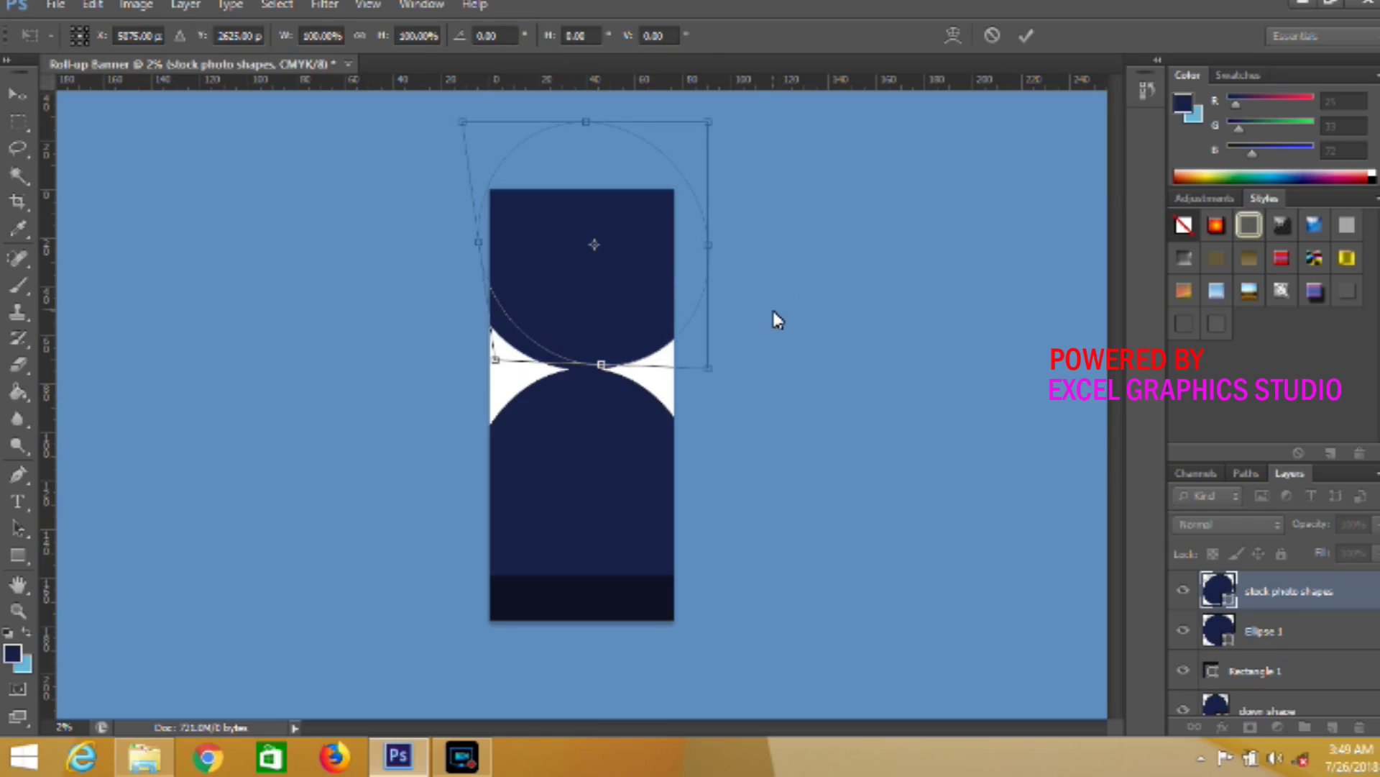
{"action": "key", "text": "Up"}
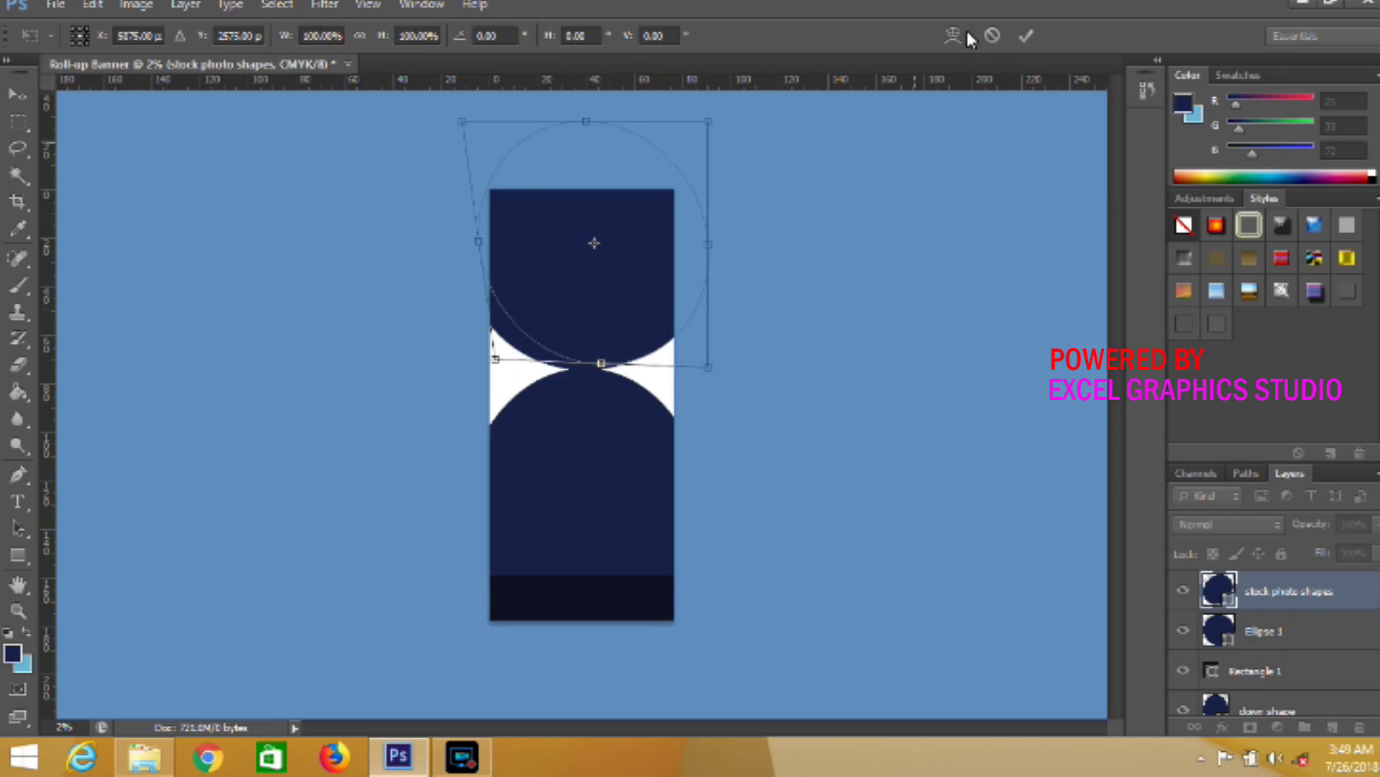
{"action": "left_click", "coordinate": [1029, 42]}
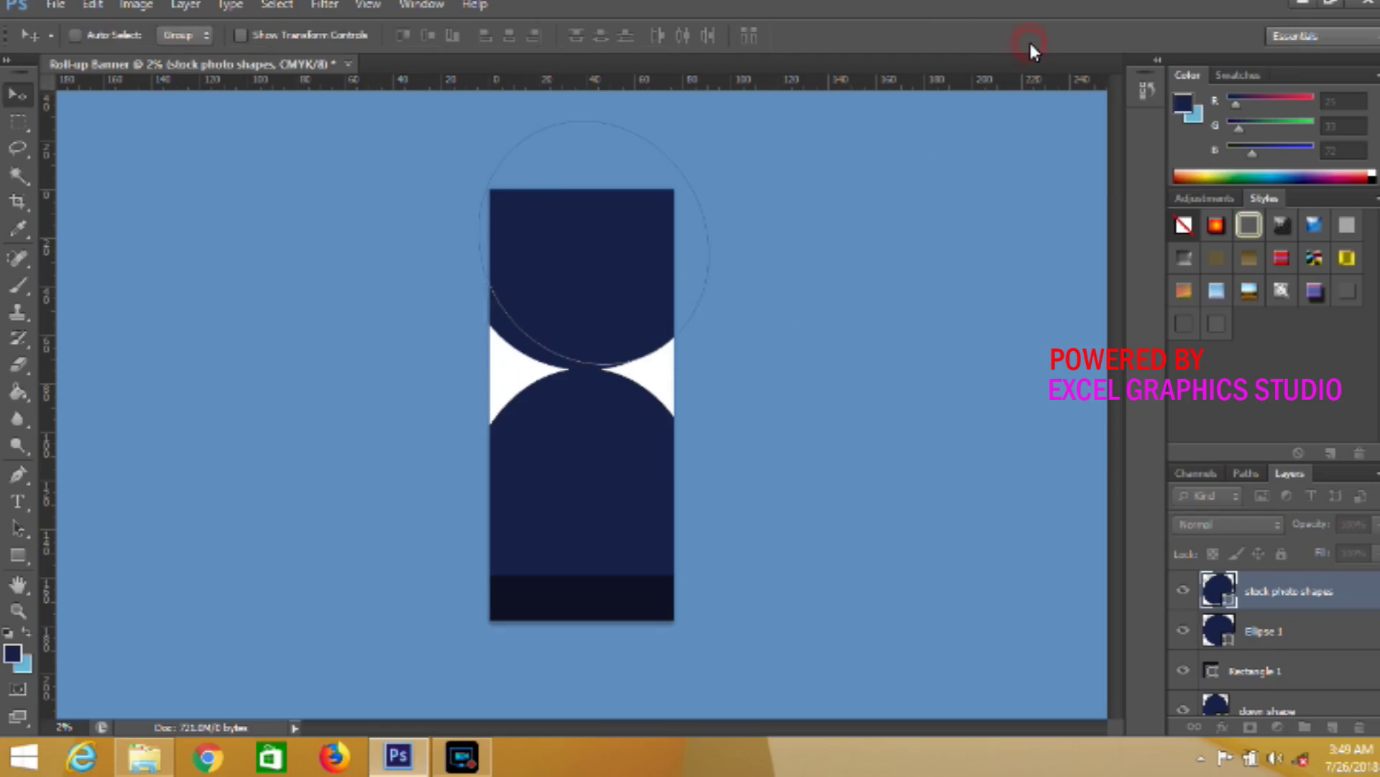
{"action": "left_click", "coordinate": [1268, 629]}
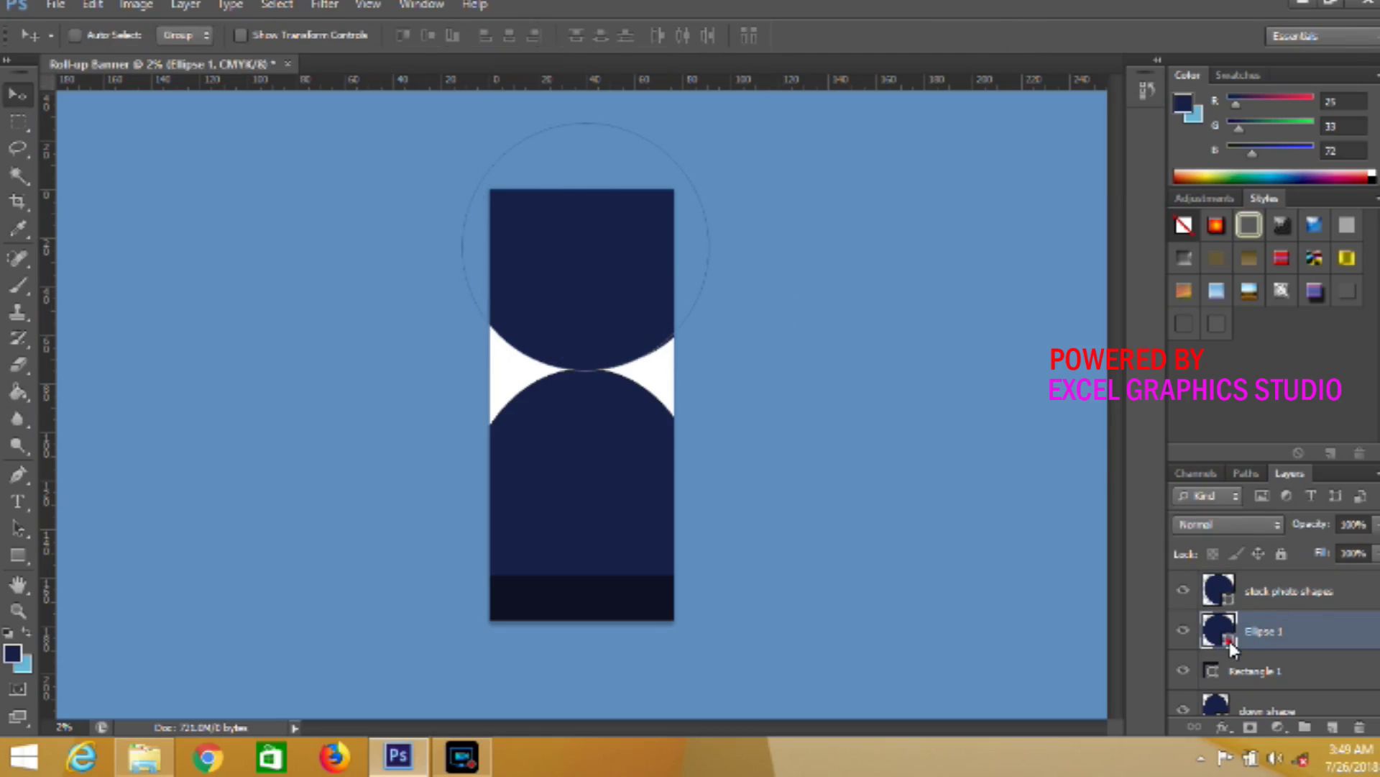
Recolour Ellipse 1 light blue (C56 M12 Y7 K0)
{"action": "double_click", "coordinate": [1228, 637]}
{"action": "left_click", "coordinate": [27, 671]}
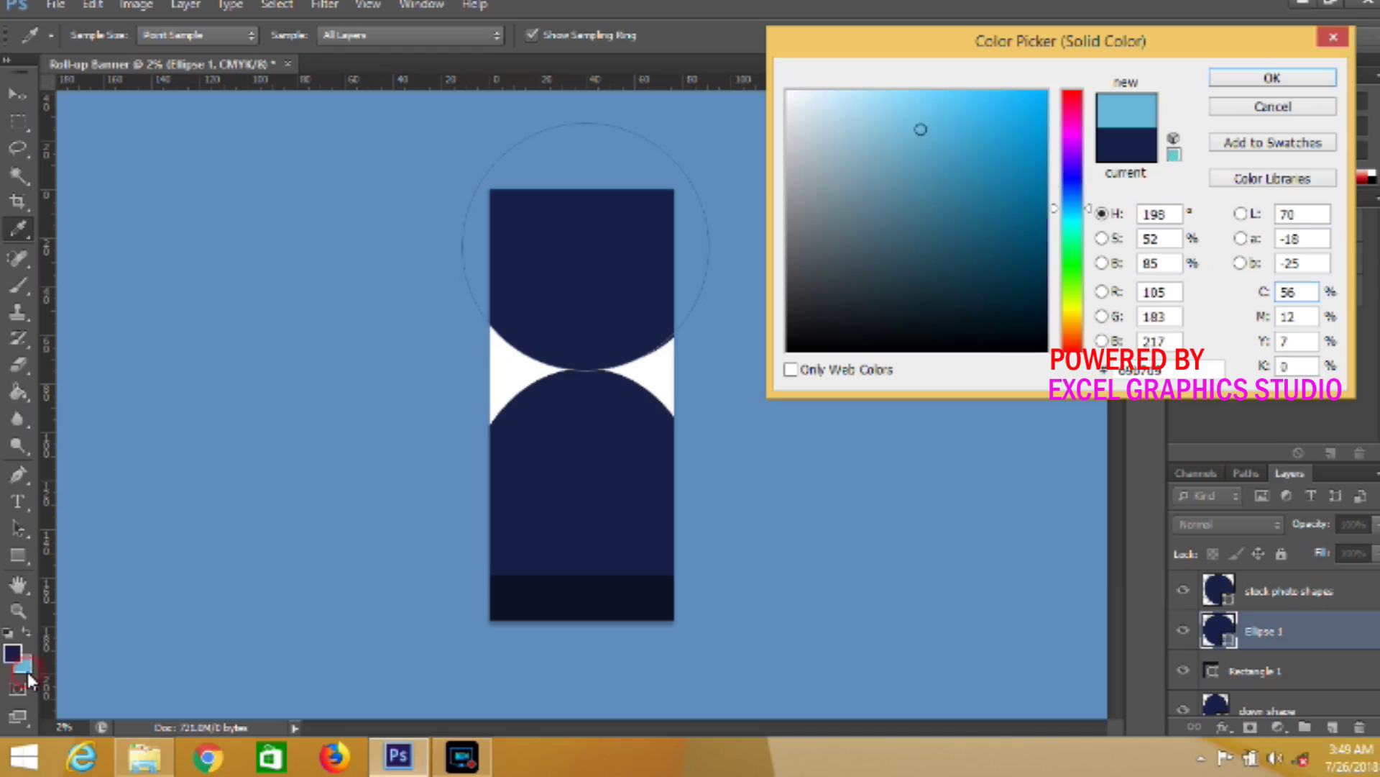
{"action": "left_click", "coordinate": [1246, 81]}
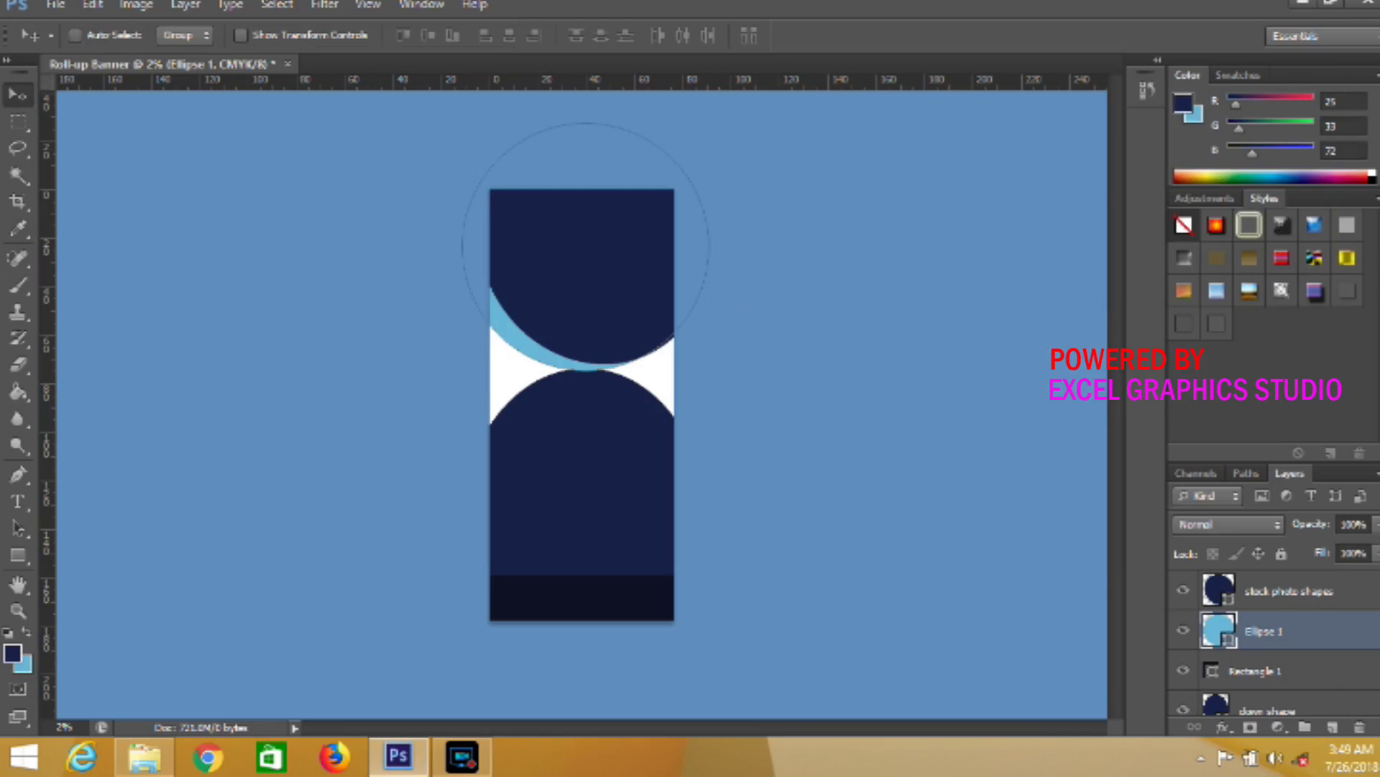
Add an empty layer directly above the Background layer
{"action": "scroll", "coordinate": [1273, 647], "scroll_direction": "down", "scroll_amount": 2}
{"action": "left_click", "coordinate": [1253, 688]}
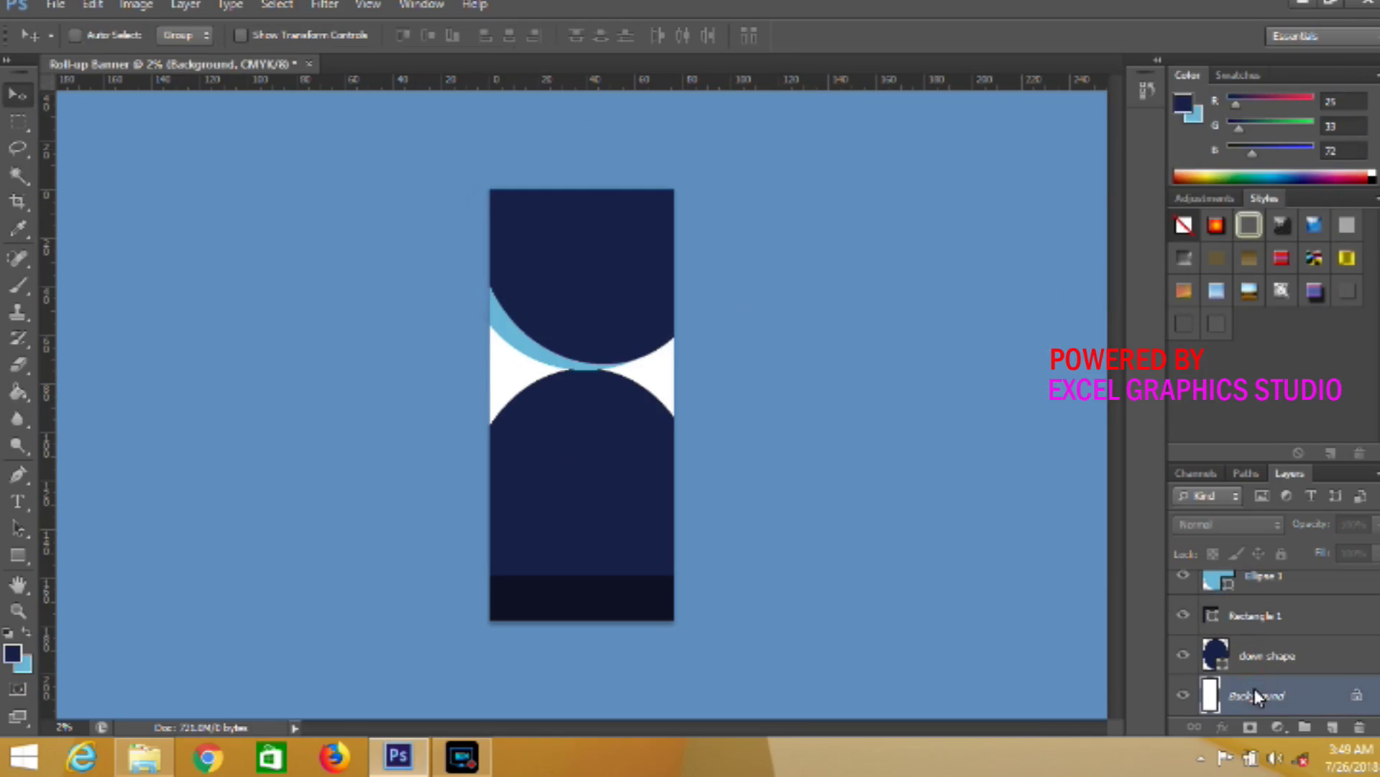
{"action": "left_click", "coordinate": [1332, 727]}
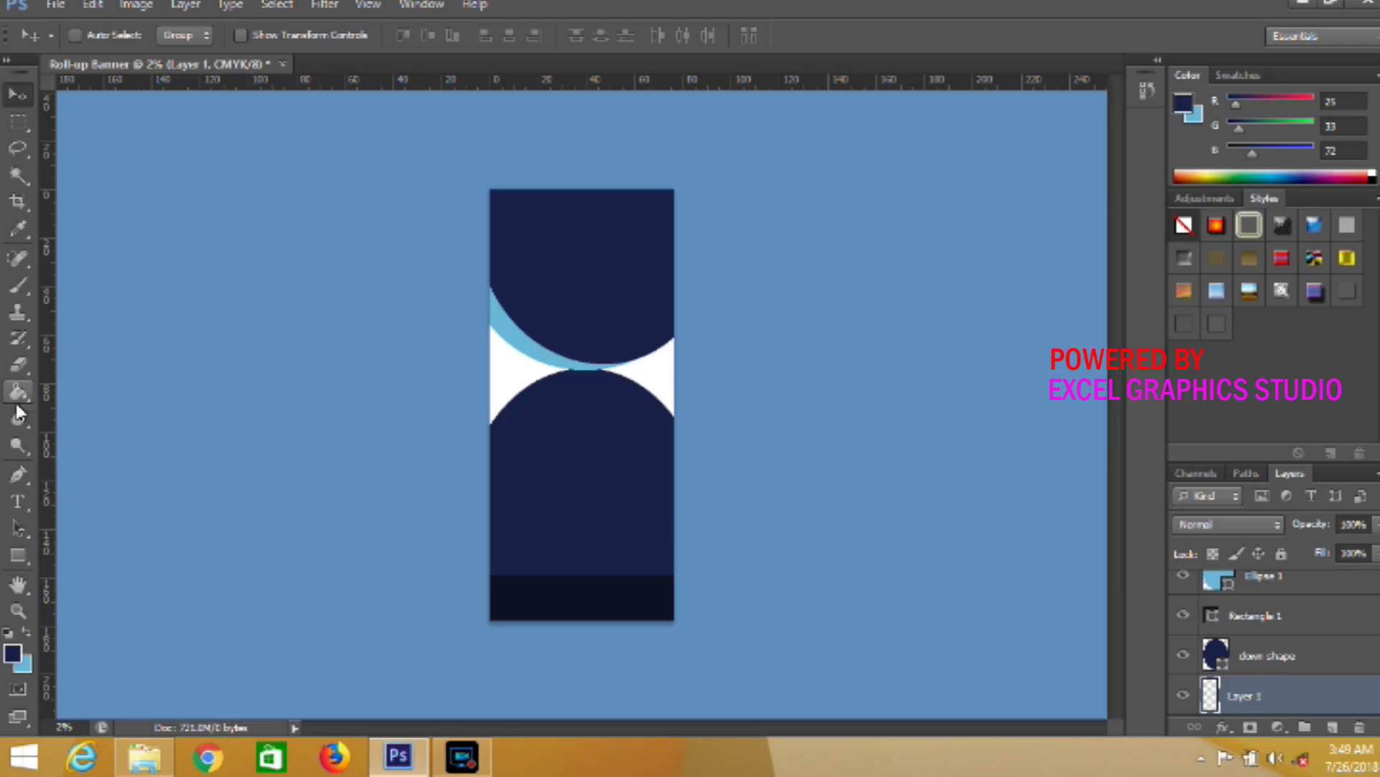
Draw a rectangle covering the whole banner, filled with the footer's dark navy
{"action": "left_click", "coordinate": [20, 554]}
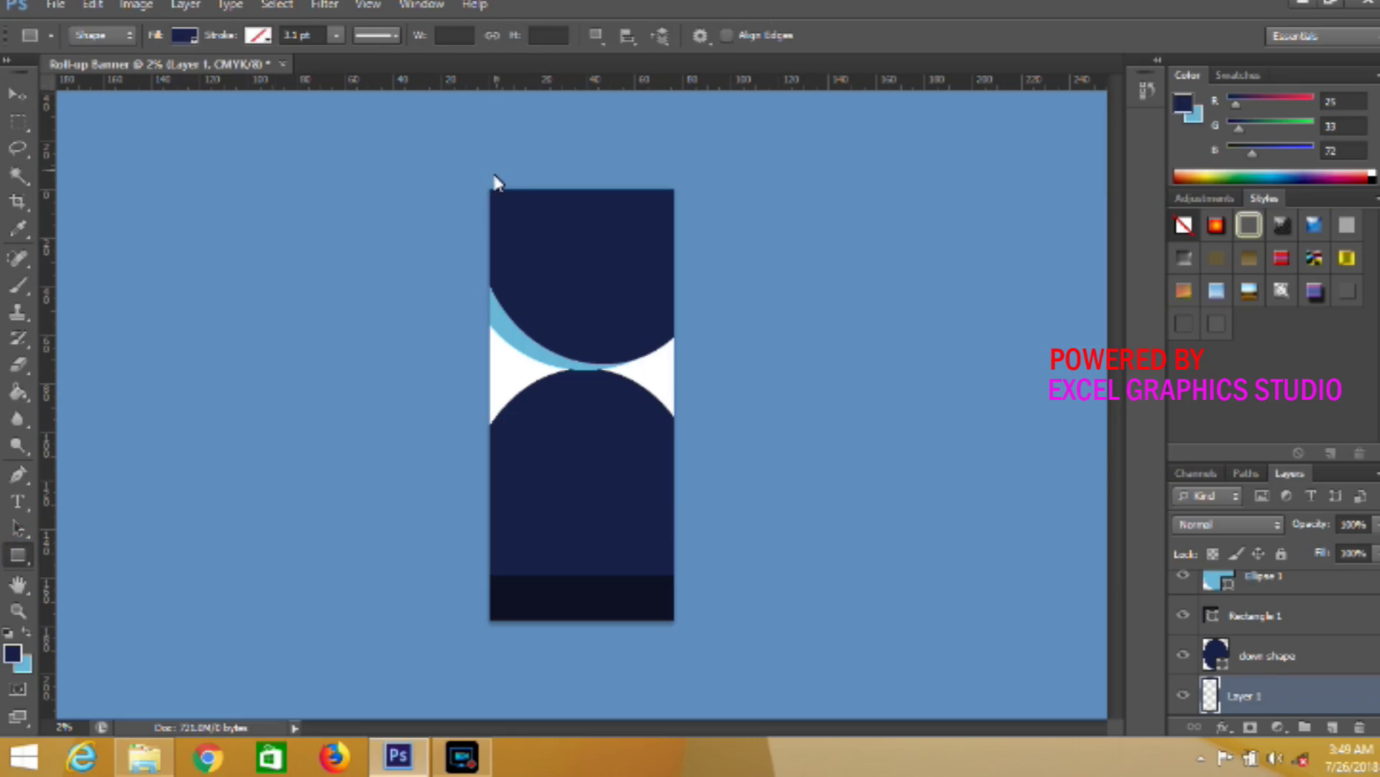
{"action": "left_click_drag", "start_coordinate": [489, 196], "coordinate": [678, 640]}
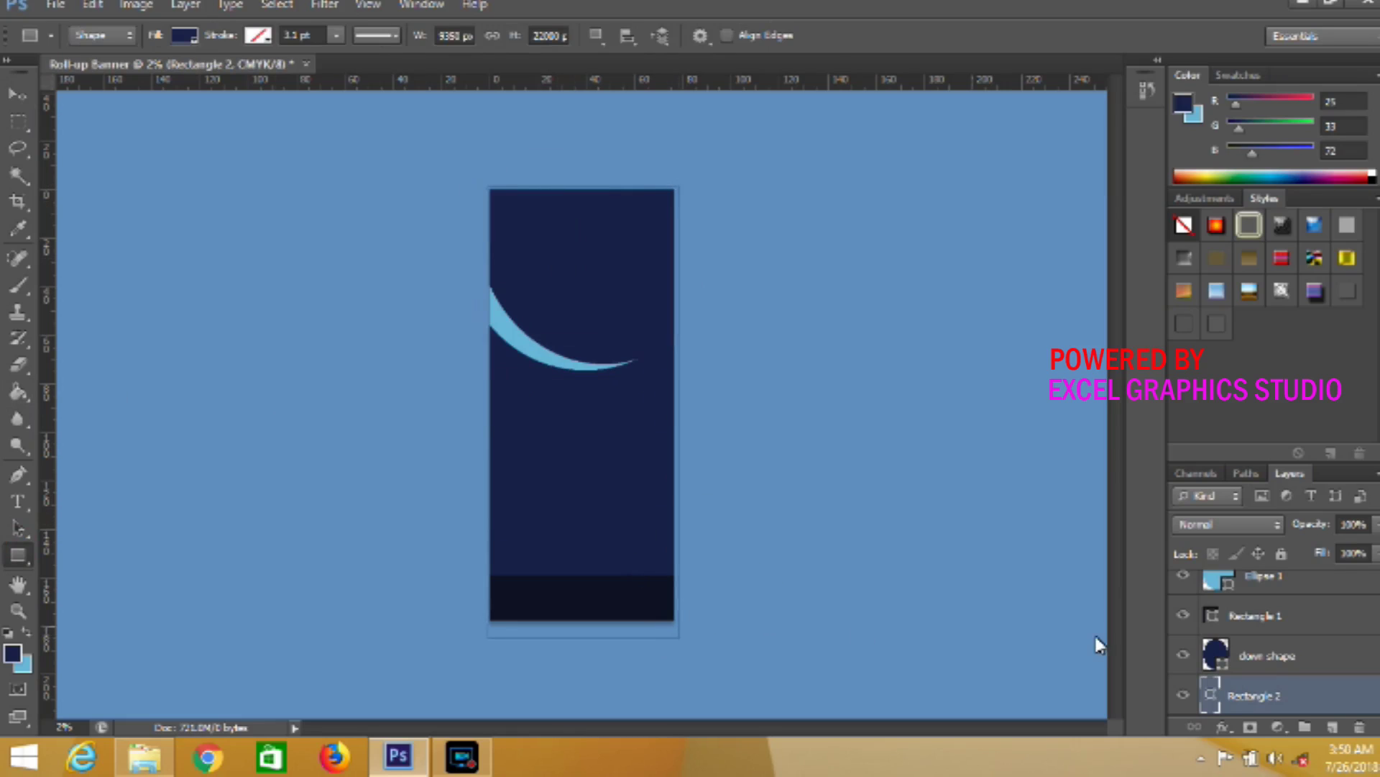
{"action": "double_click", "coordinate": [1210, 696]}
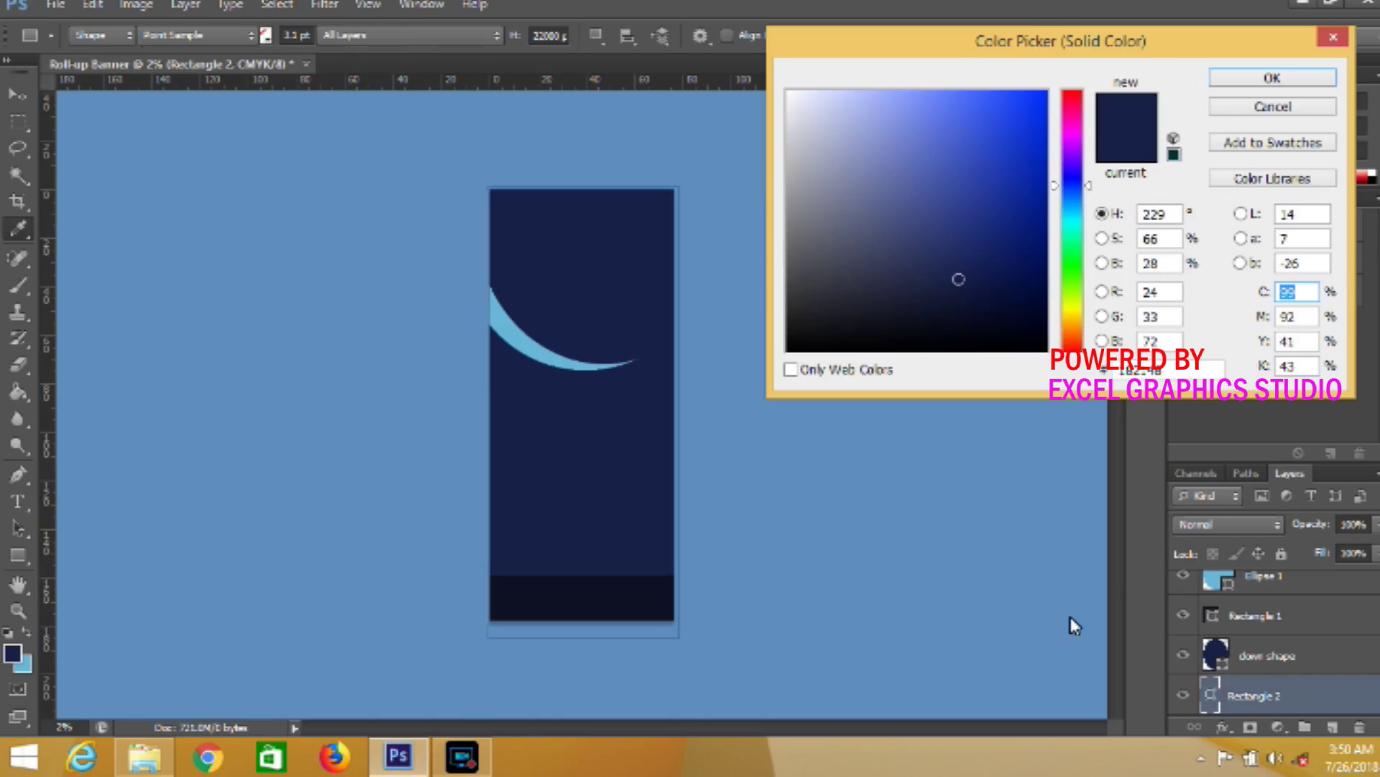
{"action": "left_click", "coordinate": [650, 606]}
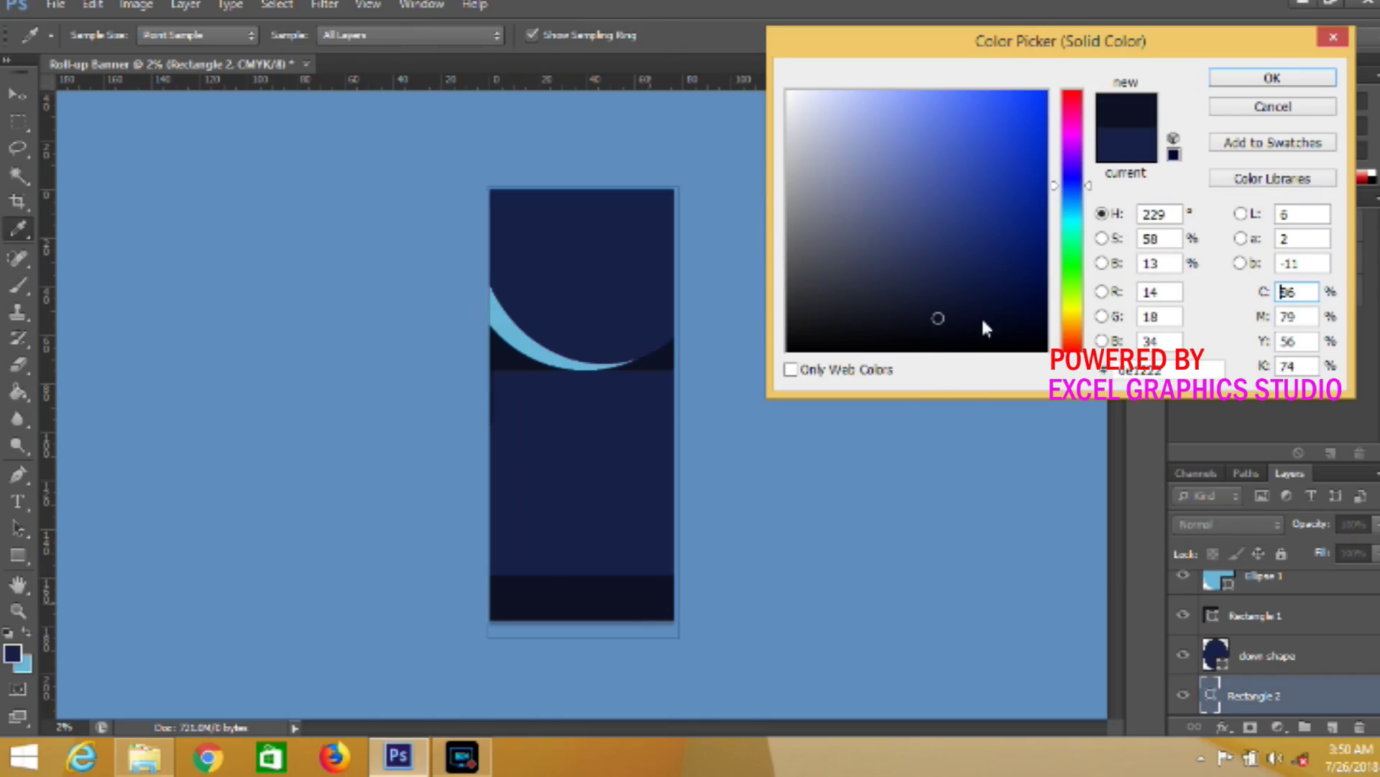
{"action": "left_click", "coordinate": [1228, 79]}
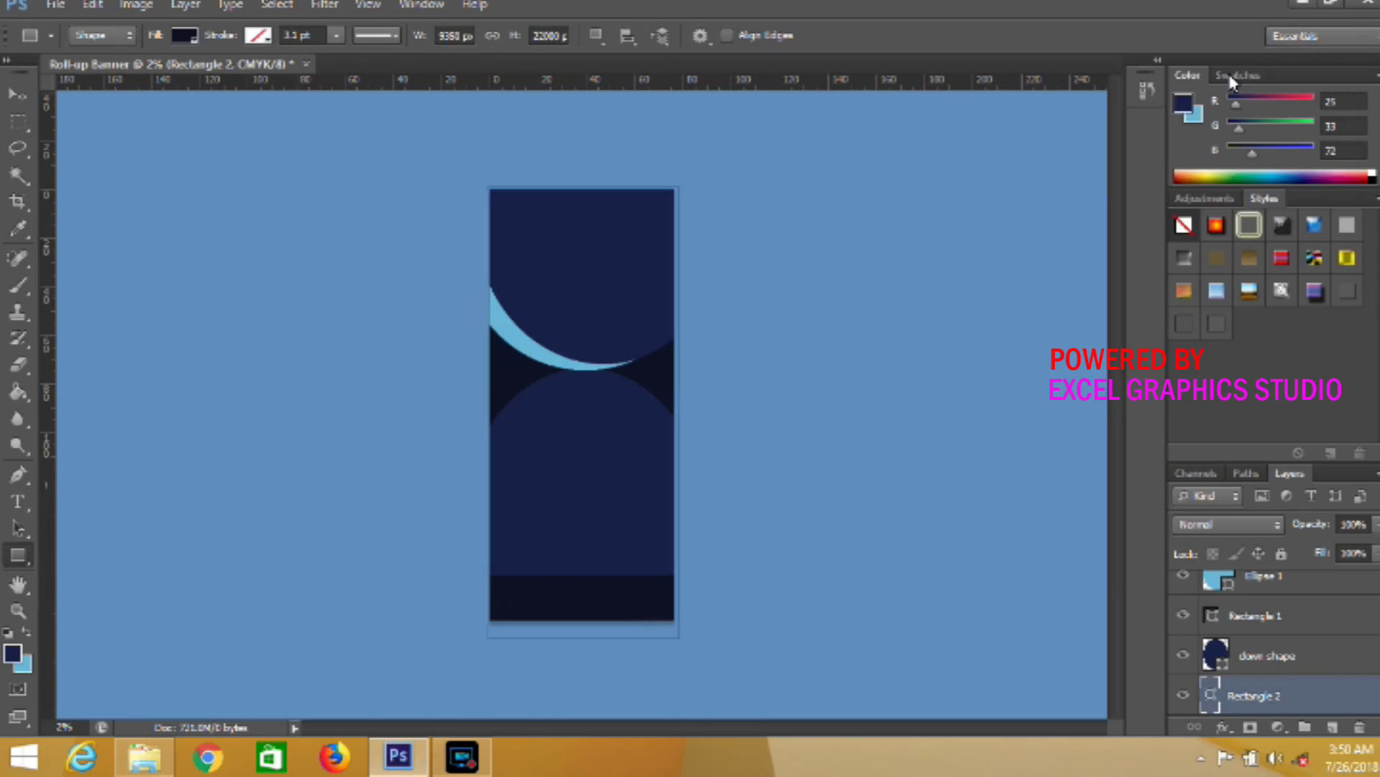
{"action": "key", "text": "ctrl+plus"}
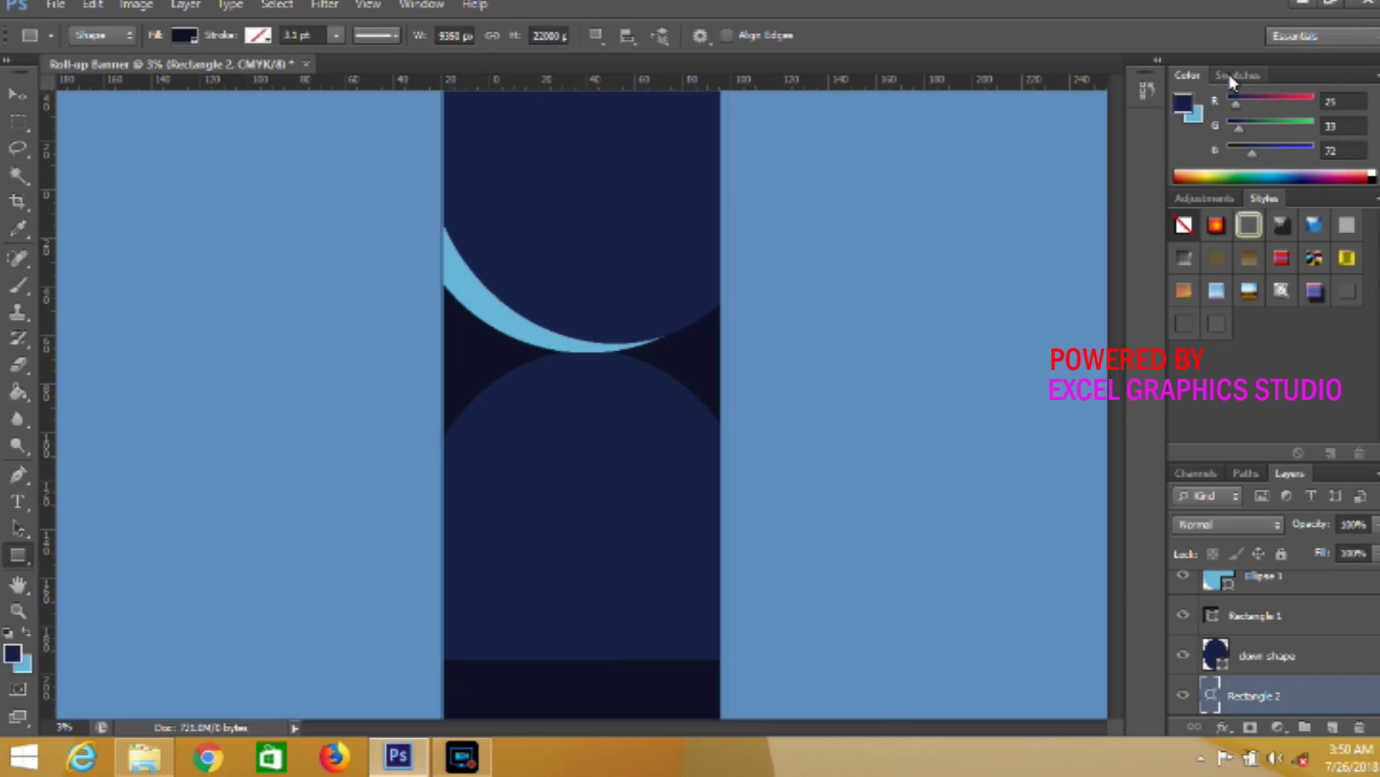
Fill the down shape near-white (C1 M1 Y0 K0) and zoom out to the full banner
{"action": "left_click", "coordinate": [1265, 655]}
{"action": "double_click", "coordinate": [1223, 662]}
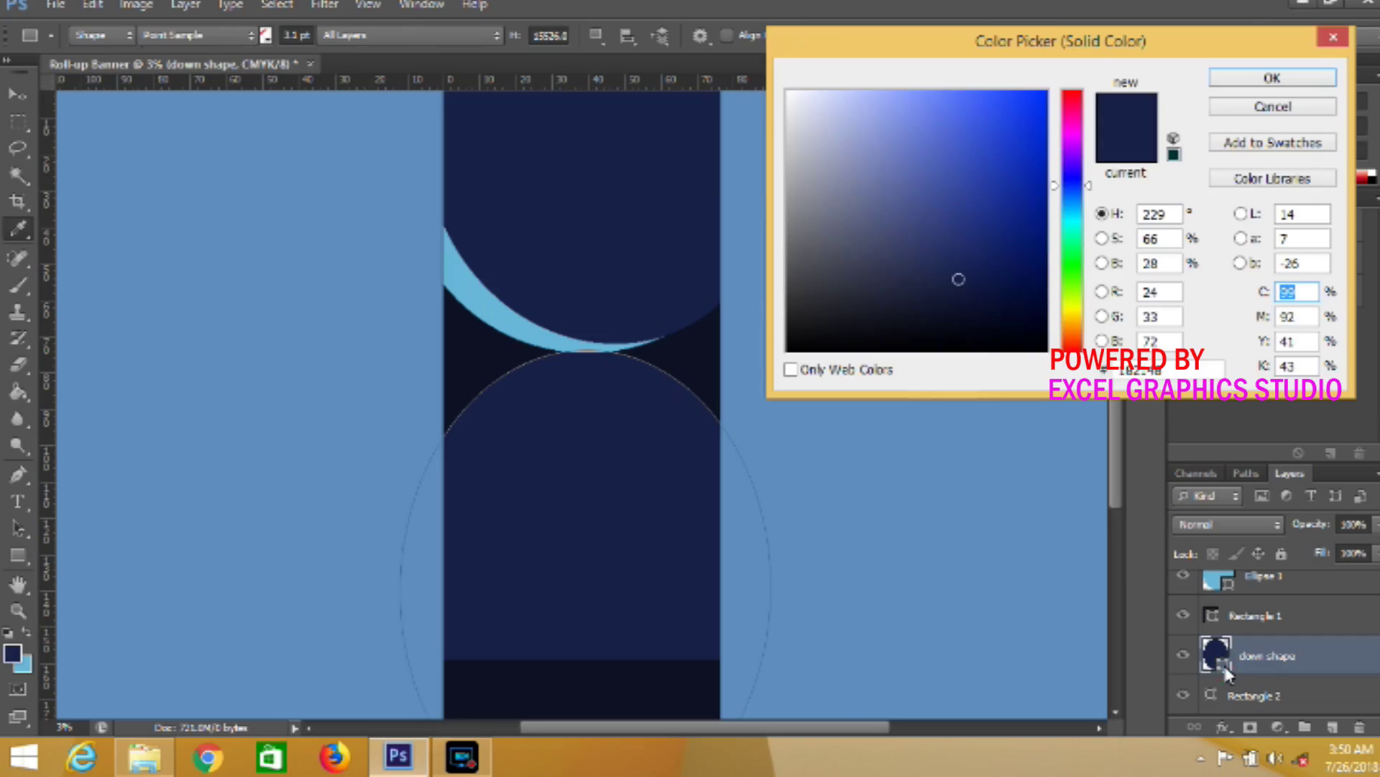
{"action": "left_click", "coordinate": [789, 94]}
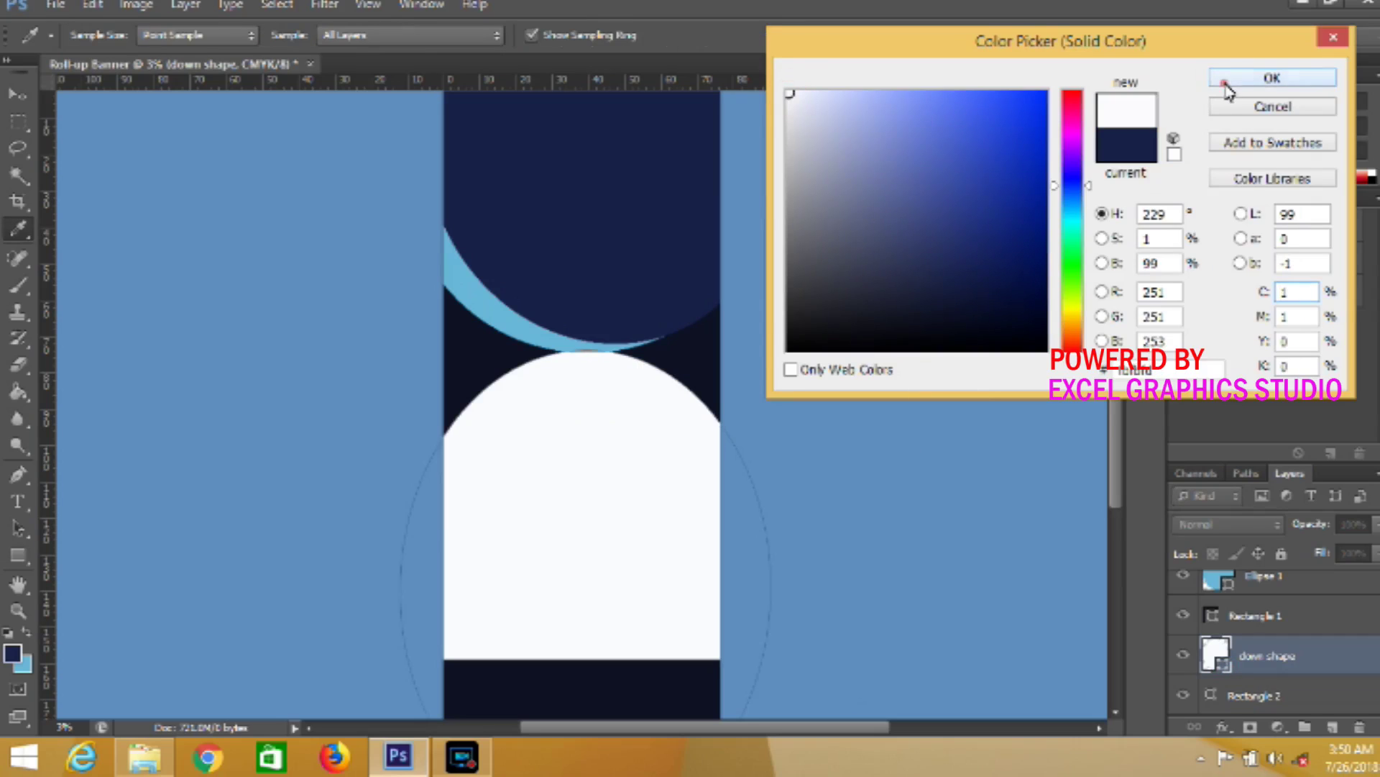
{"action": "left_click", "coordinate": [1224, 80]}
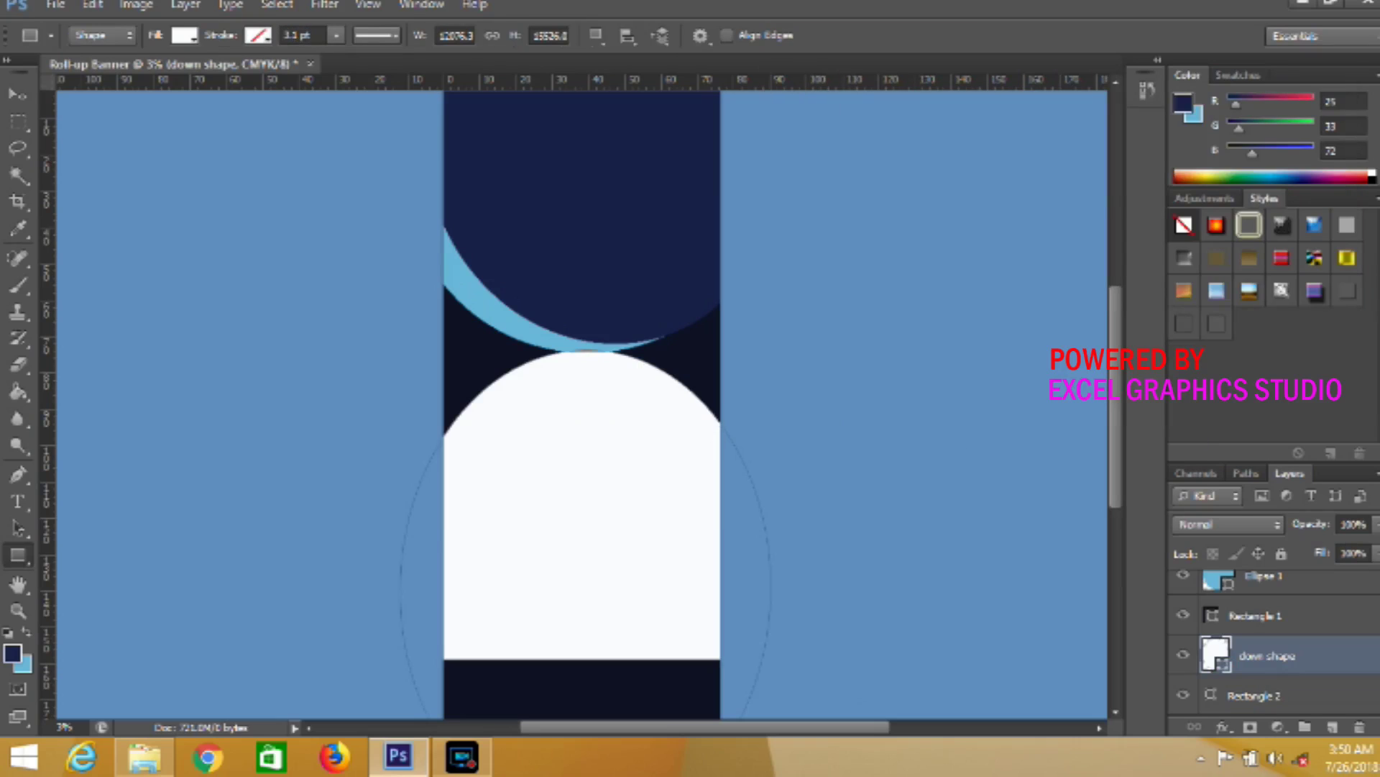
{"action": "scroll", "coordinate": [1273, 632], "scroll_direction": "up", "scroll_amount": 1}
{"action": "scroll", "coordinate": [1272, 633], "scroll_direction": "up", "scroll_amount": 1}
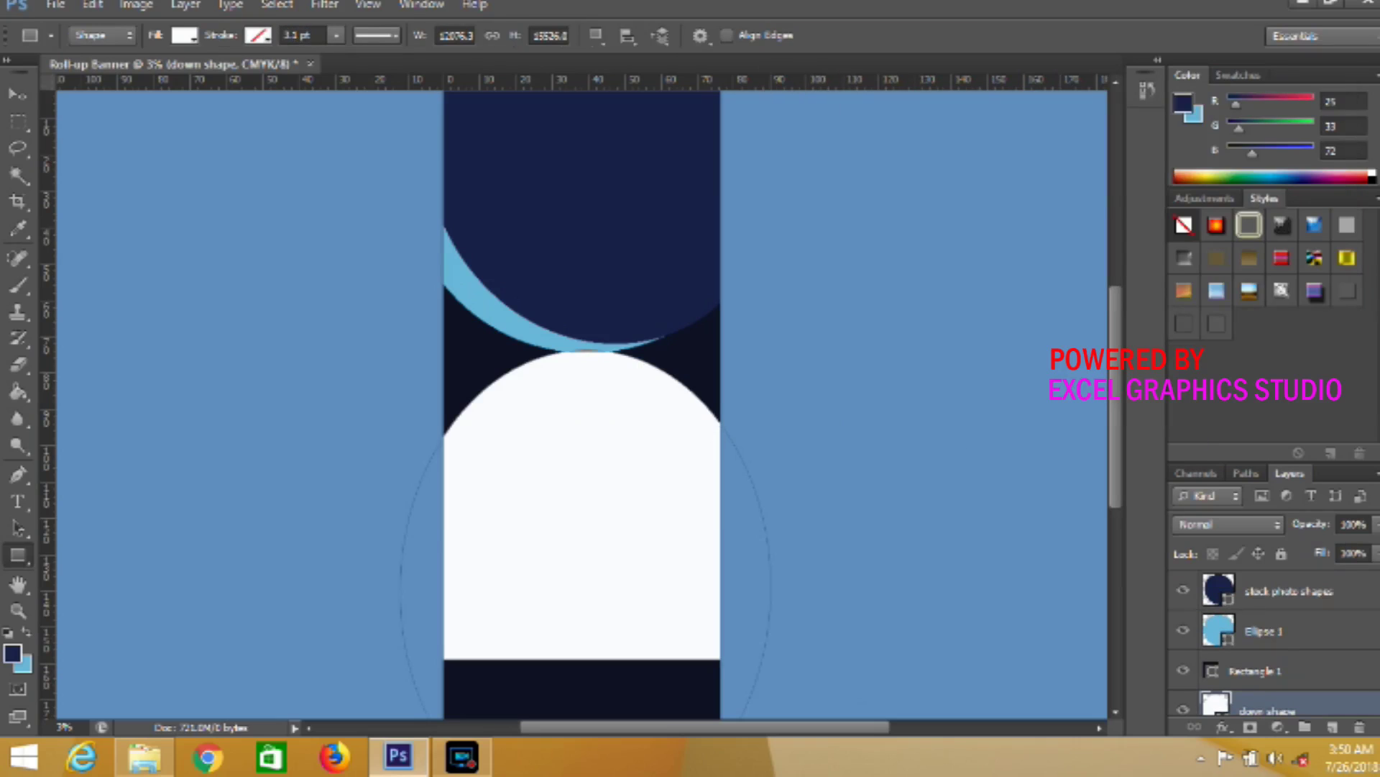
{"action": "key", "text": "ctrl+minus"}
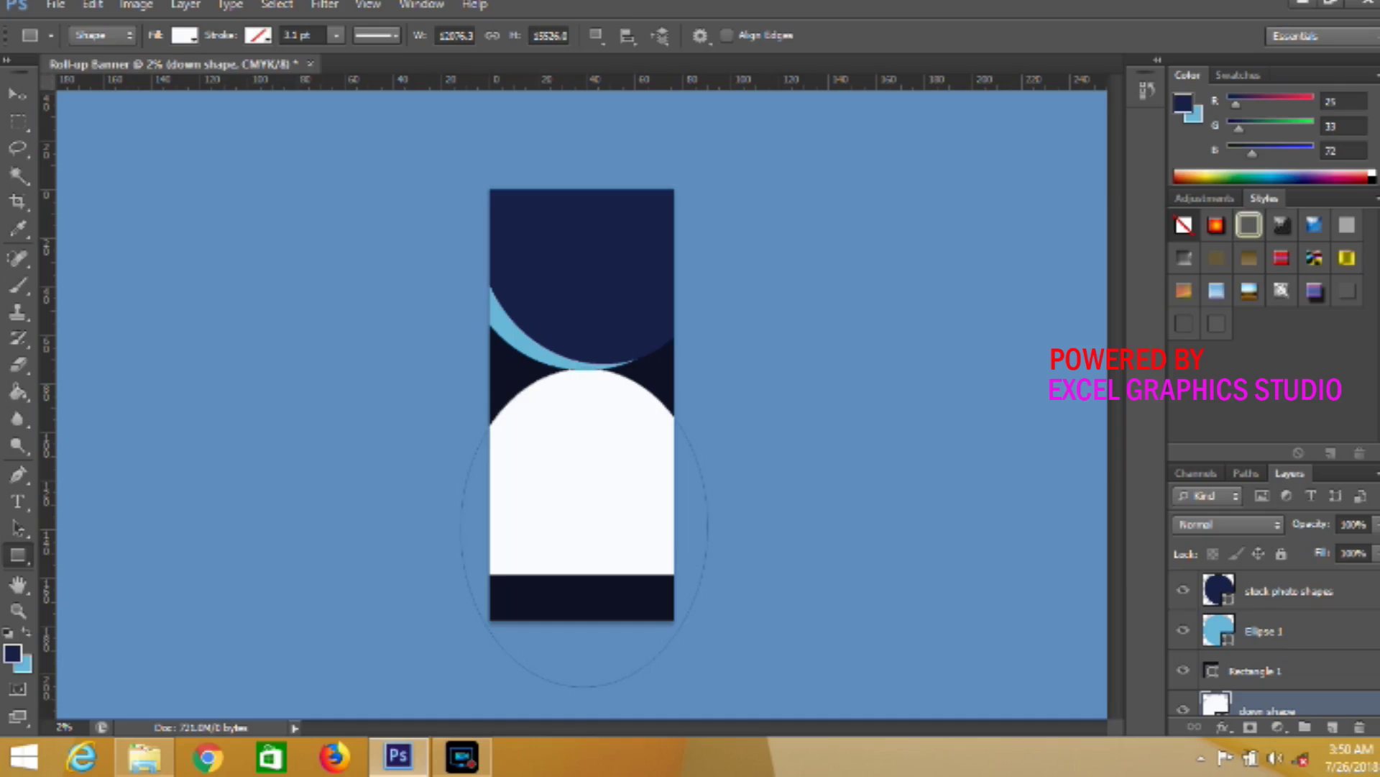
Select the stock photo shapes layer and browse the Desktop's icons2 folder in File Explorer
{"action": "left_click", "coordinate": [1326, 591]}
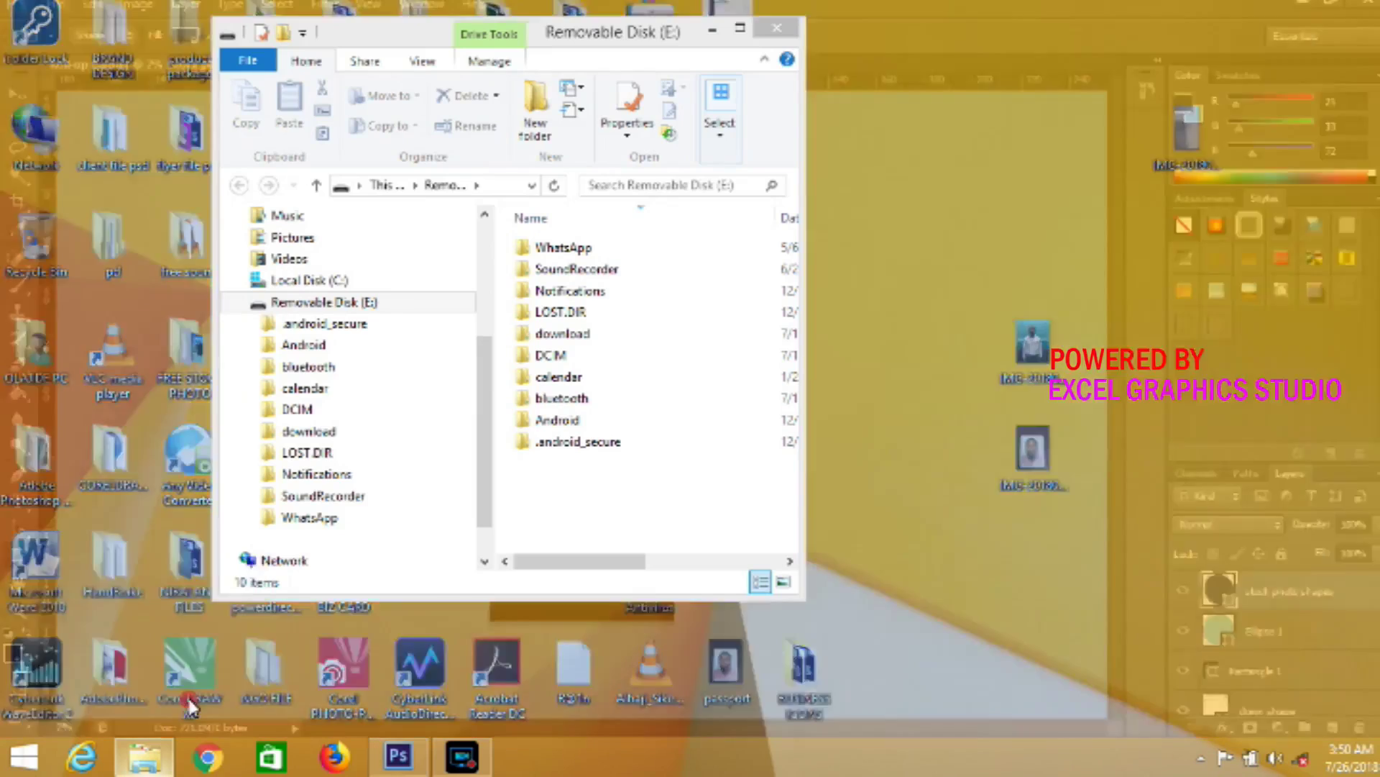
{"action": "mouse_move", "coordinate": [143, 757]}
{"action": "left_click", "coordinate": [173, 691]}
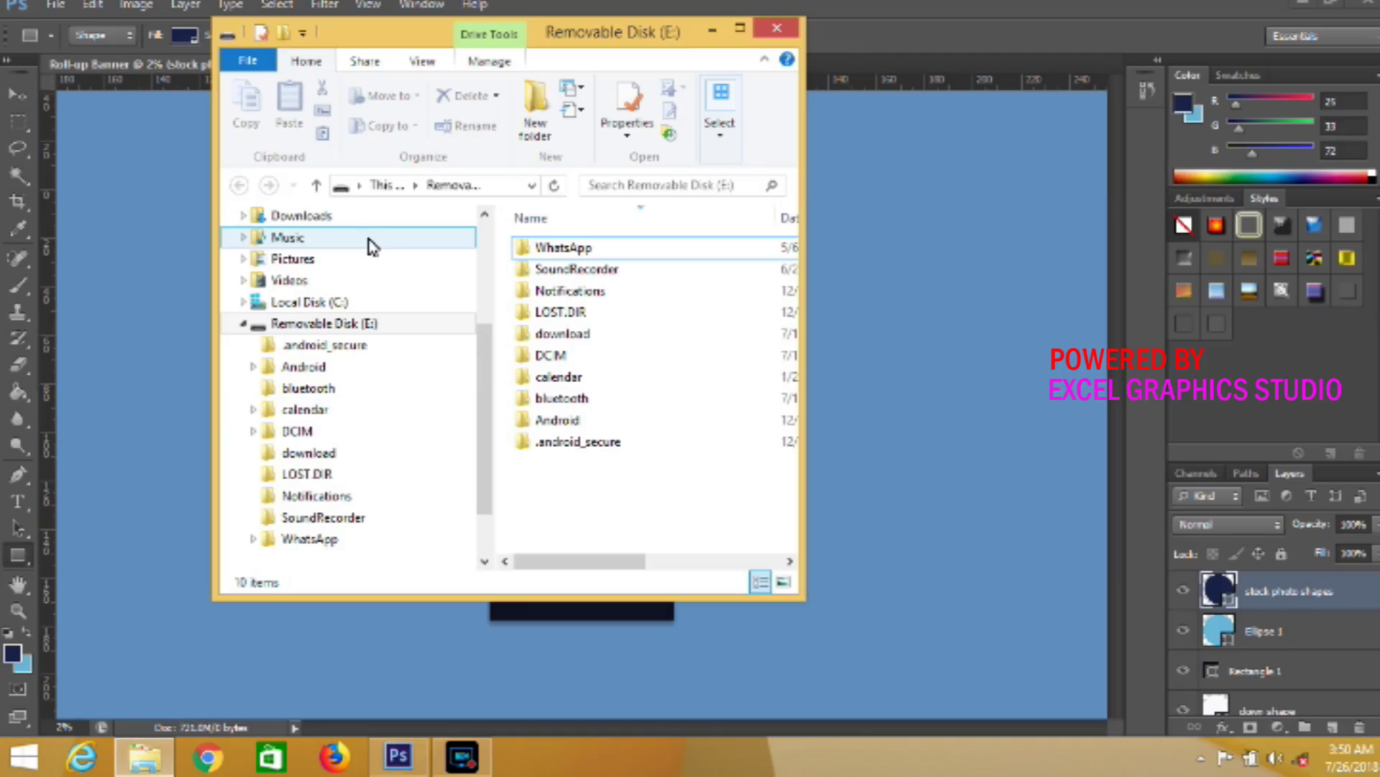
{"action": "left_click", "coordinate": [478, 237]}
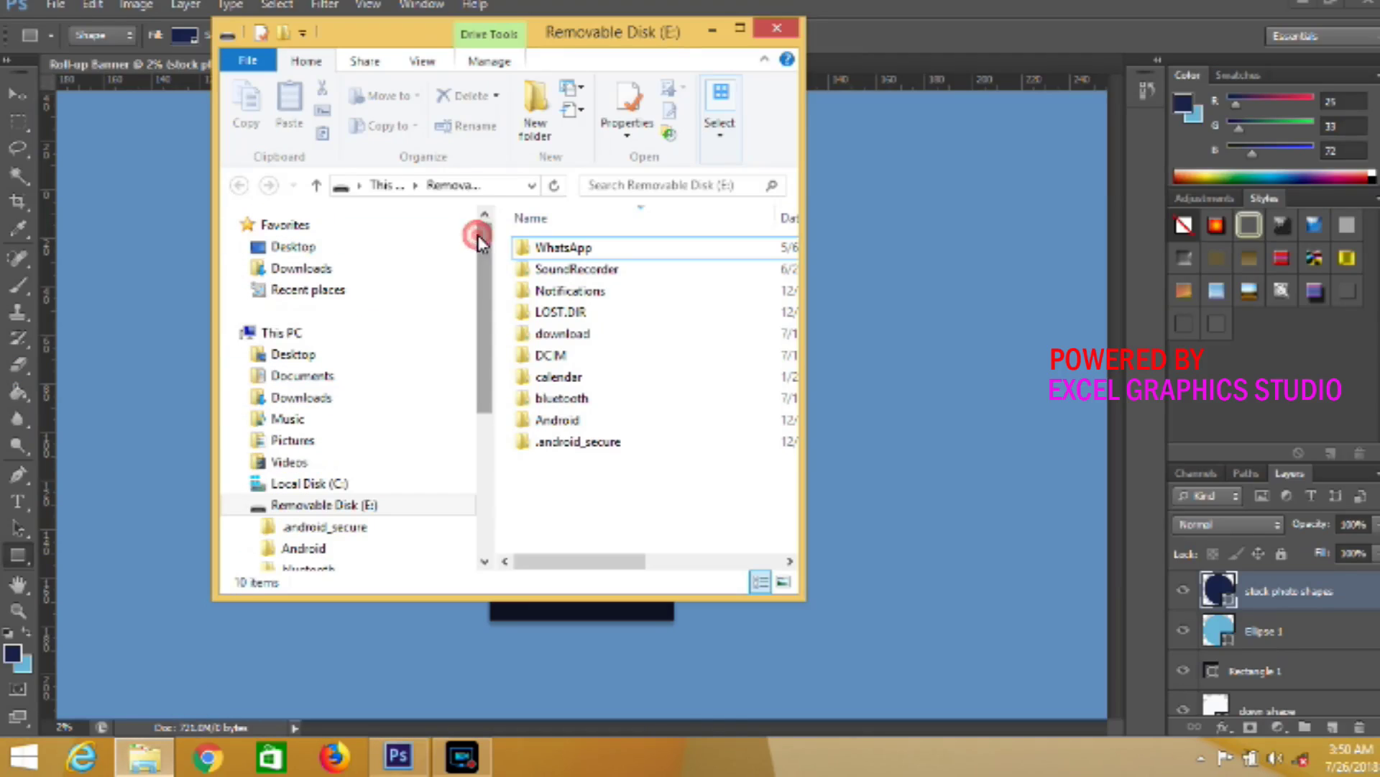
{"action": "left_click", "coordinate": [342, 249]}
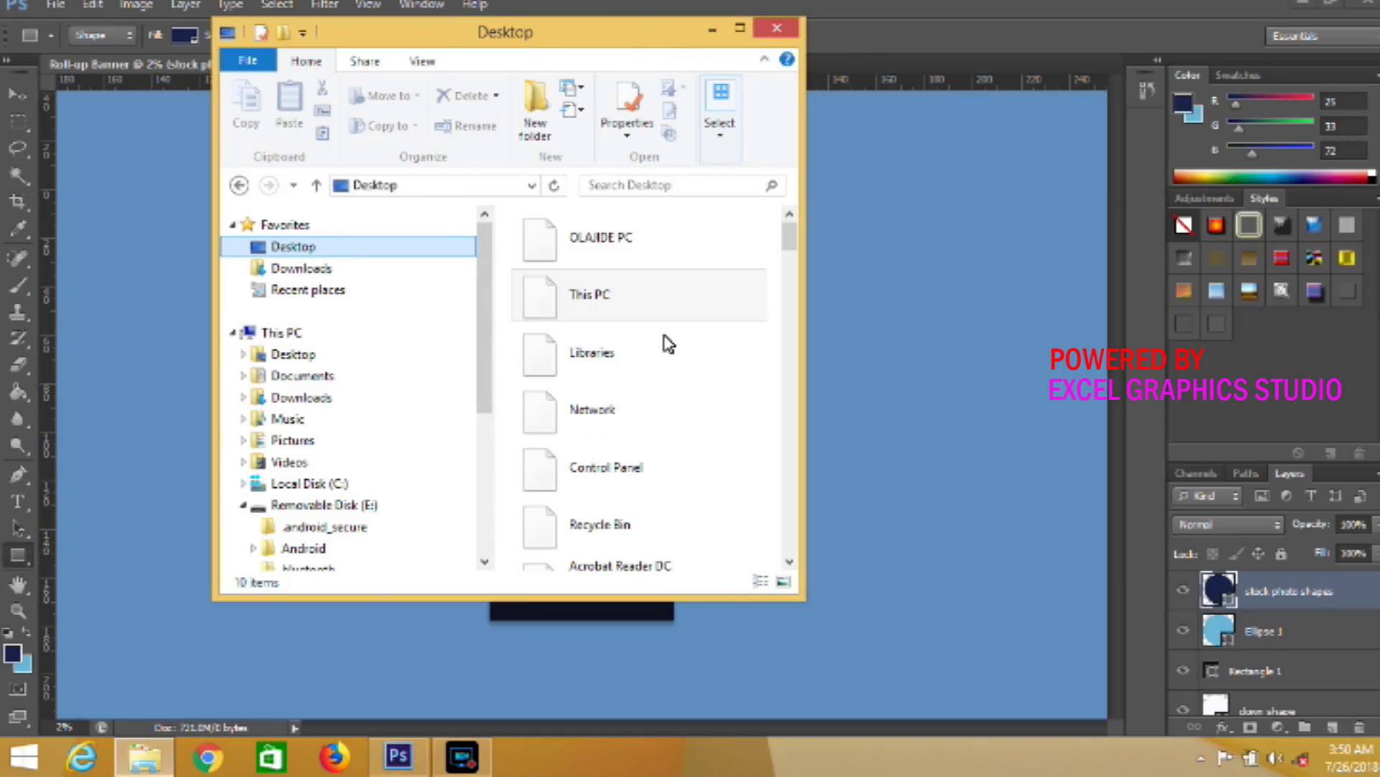
{"action": "left_click", "coordinate": [662, 335]}
{"action": "left_click", "coordinate": [791, 564]}
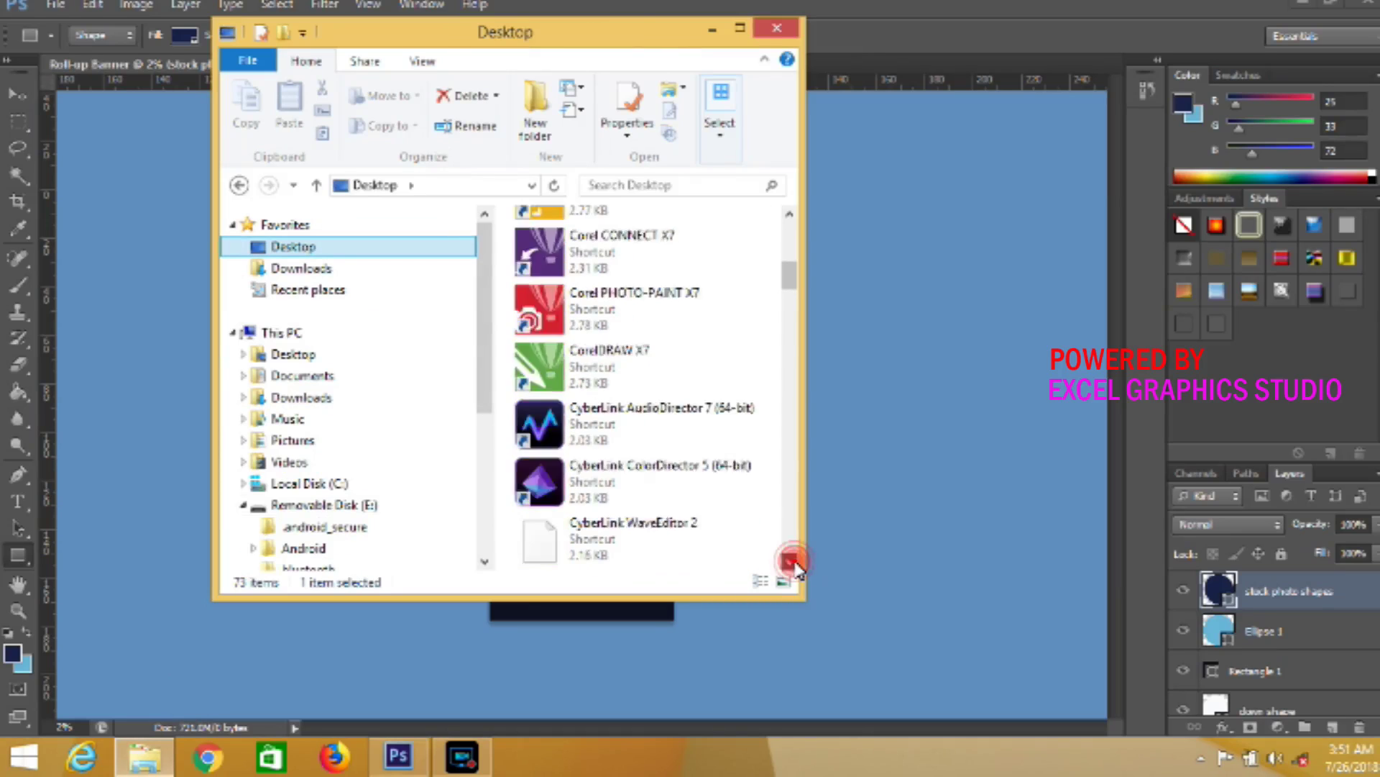
{"action": "left_click_drag", "start_coordinate": [791, 565], "coordinate": [791, 564]}
{"action": "double_click", "coordinate": [662, 544]}
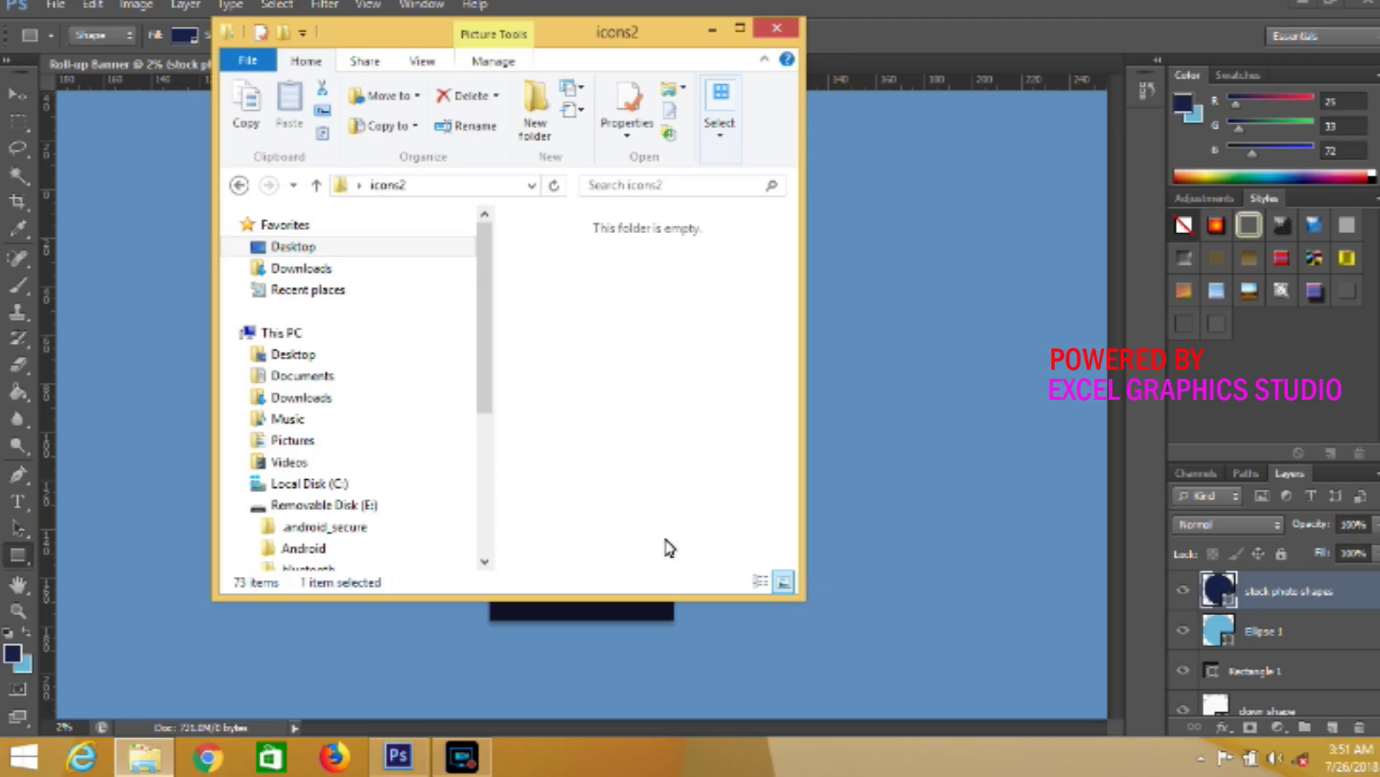
{"action": "left_click_drag", "start_coordinate": [789, 562], "coordinate": [788, 565]}
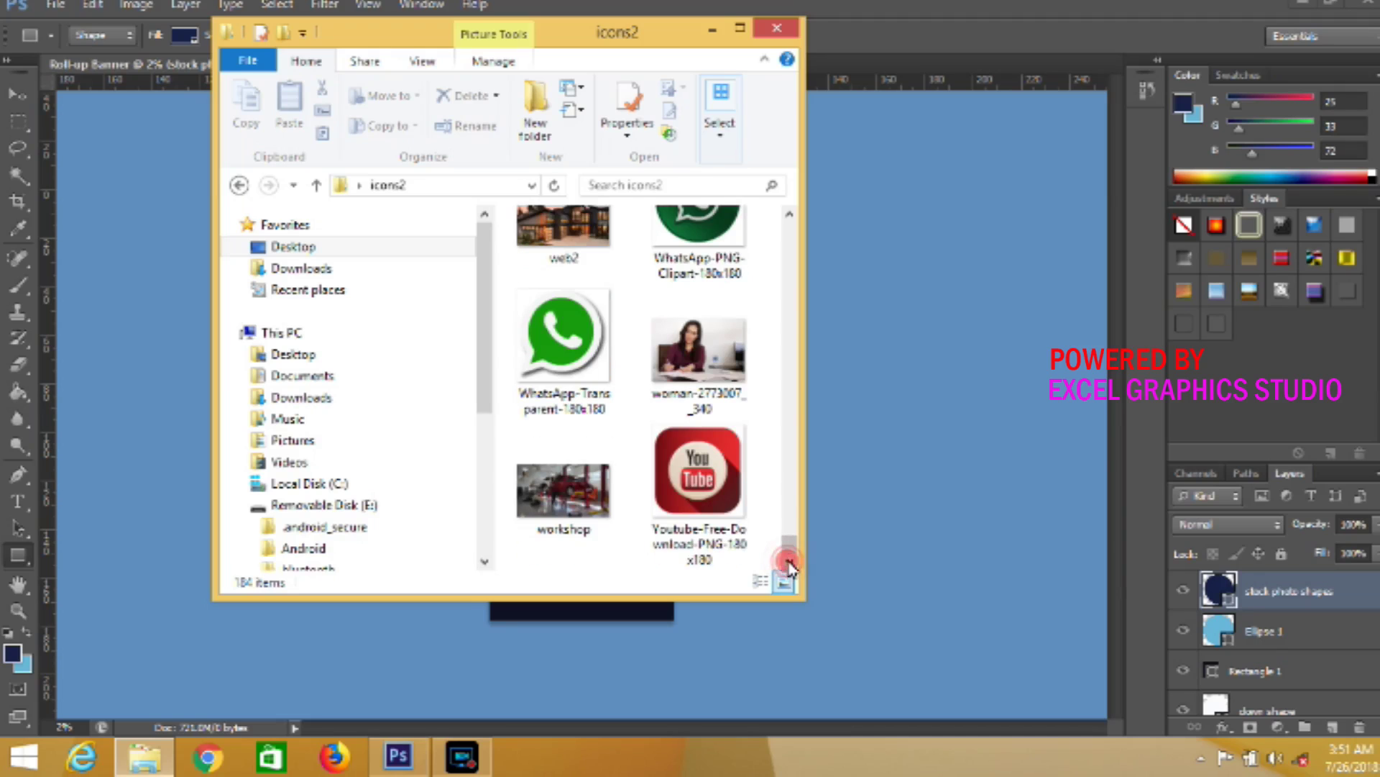
{"action": "left_click_drag", "start_coordinate": [790, 217], "coordinate": [790, 217]}
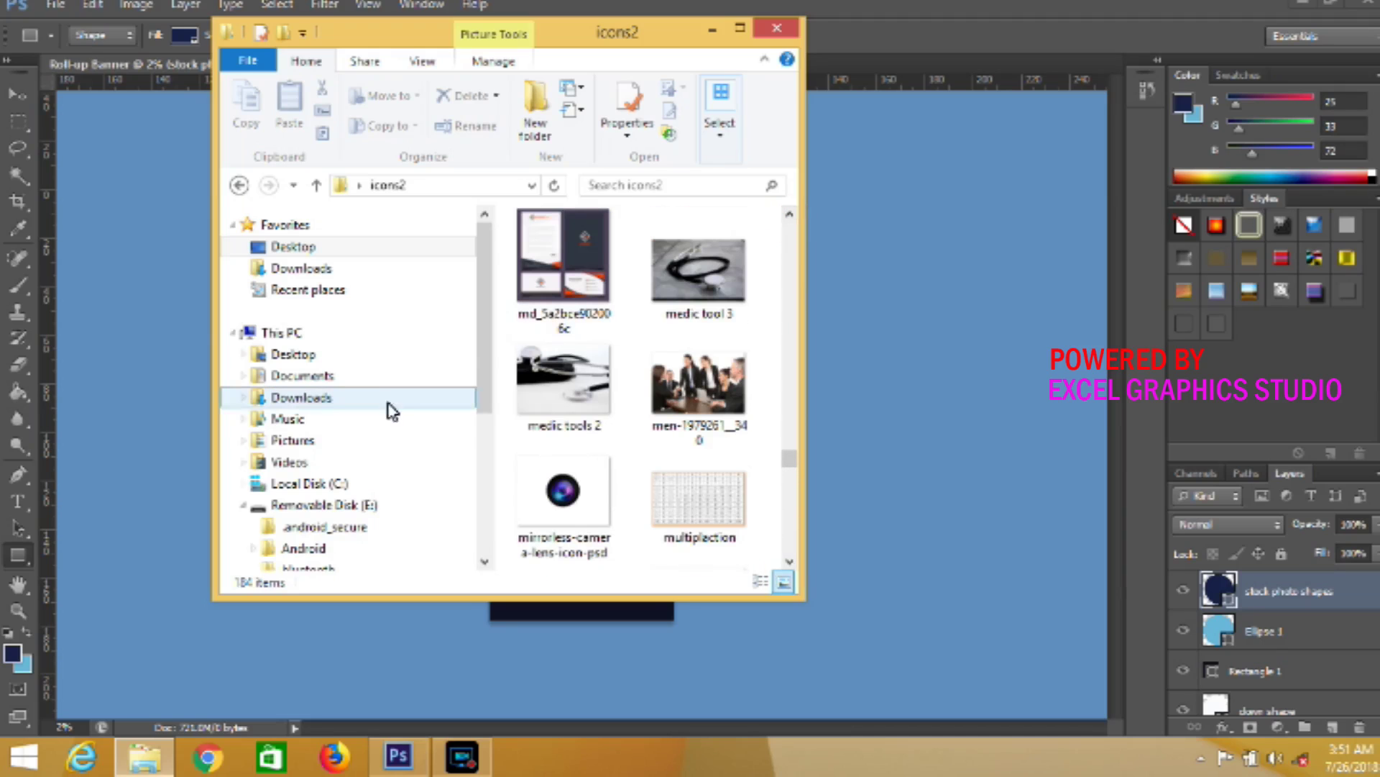
Drag hands-1063442_960_720 from the FREE STOCK PHOTO folder onto the banner canvas
{"action": "left_click", "coordinate": [365, 355]}
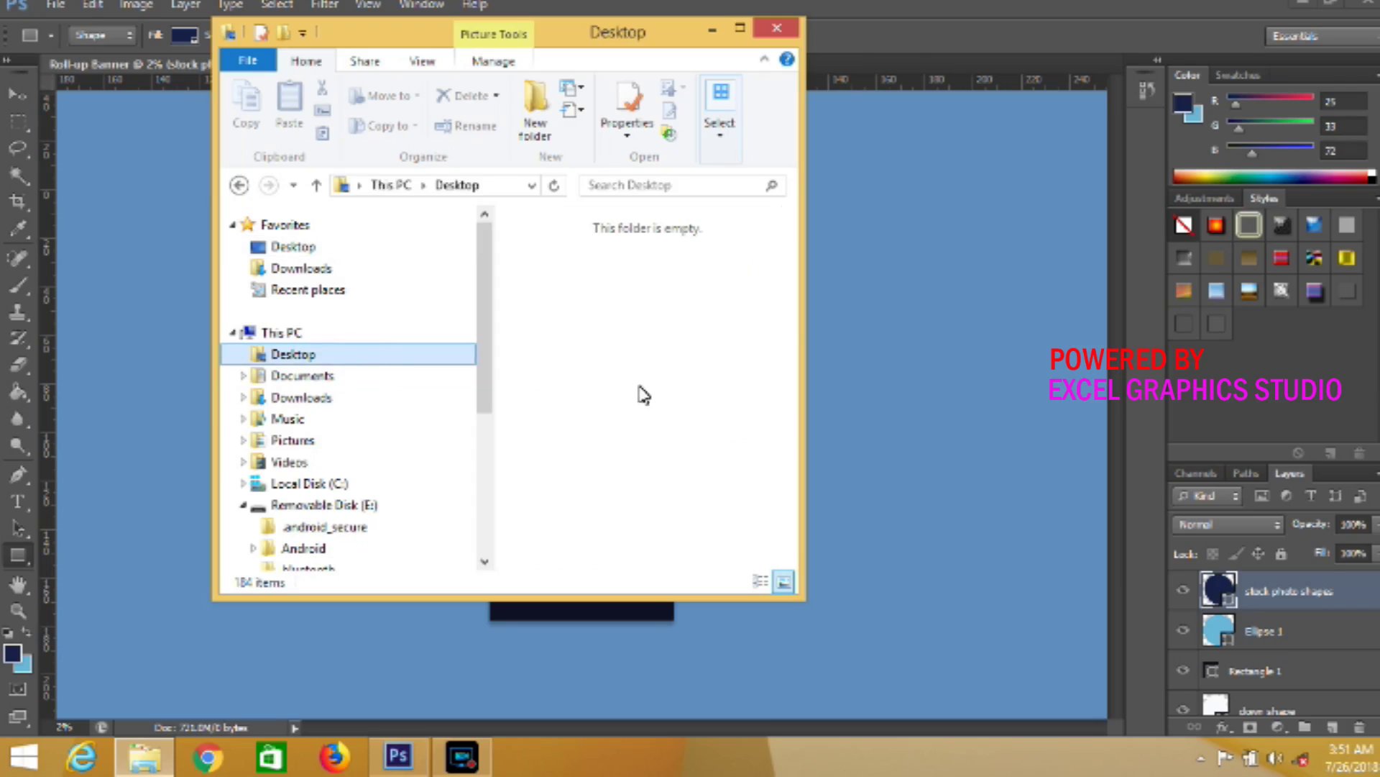
{"action": "scroll", "coordinate": [790, 515], "scroll_direction": "down", "scroll_amount": 2}
{"action": "scroll", "coordinate": [787, 523], "scroll_direction": "down", "scroll_amount": 2}
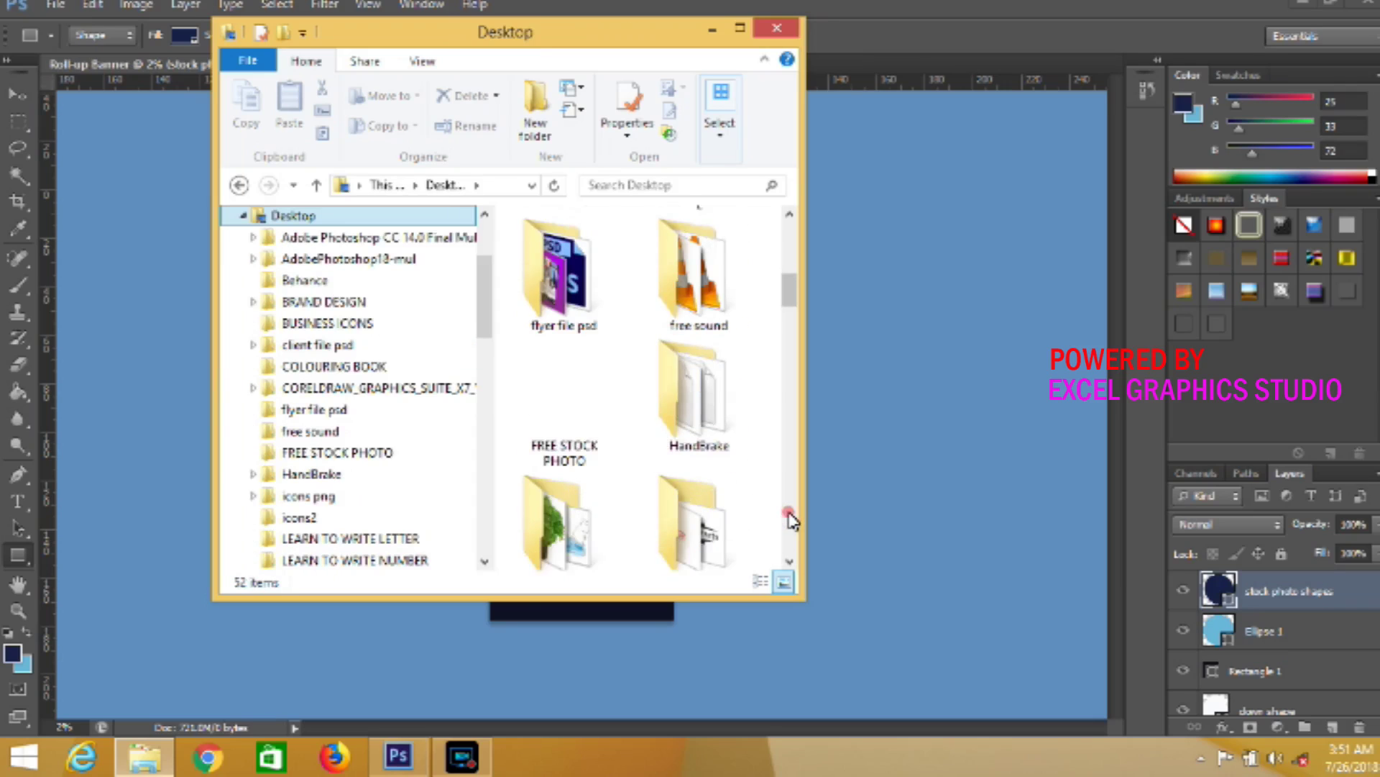
{"action": "double_click", "coordinate": [561, 427]}
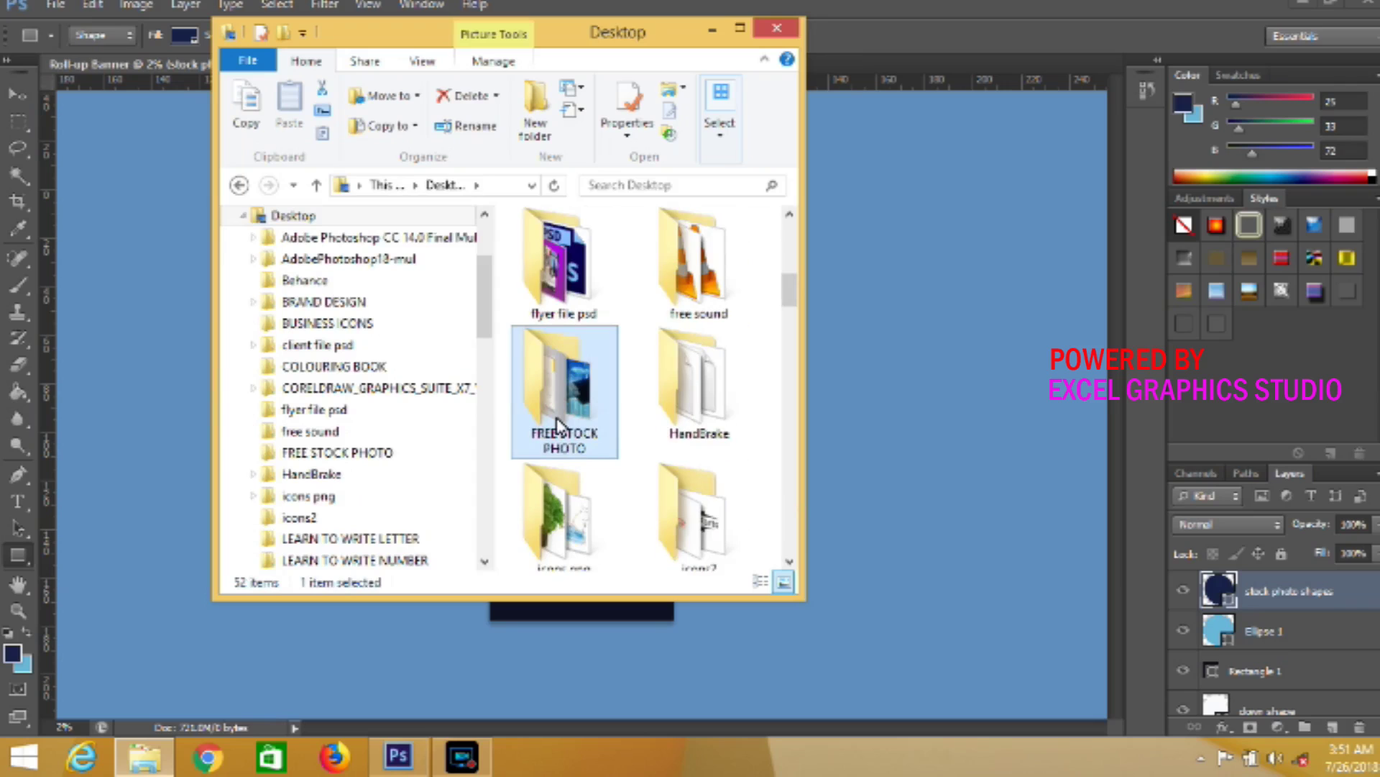
{"action": "left_click", "coordinate": [789, 565]}
{"action": "left_click_drag", "start_coordinate": [789, 564], "coordinate": [789, 568]}
{"action": "left_click", "coordinate": [669, 268]}
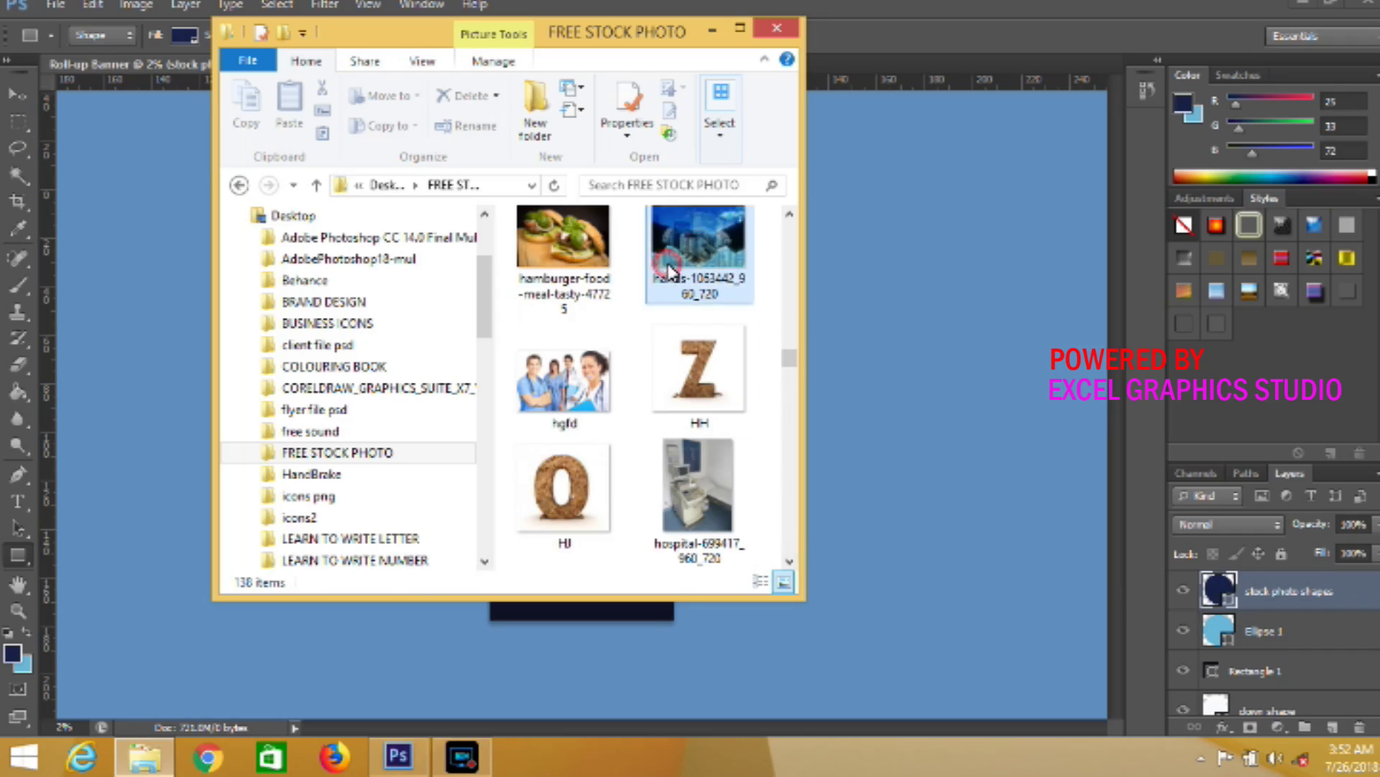
{"action": "left_click_drag", "start_coordinate": [669, 267], "coordinate": [877, 348]}
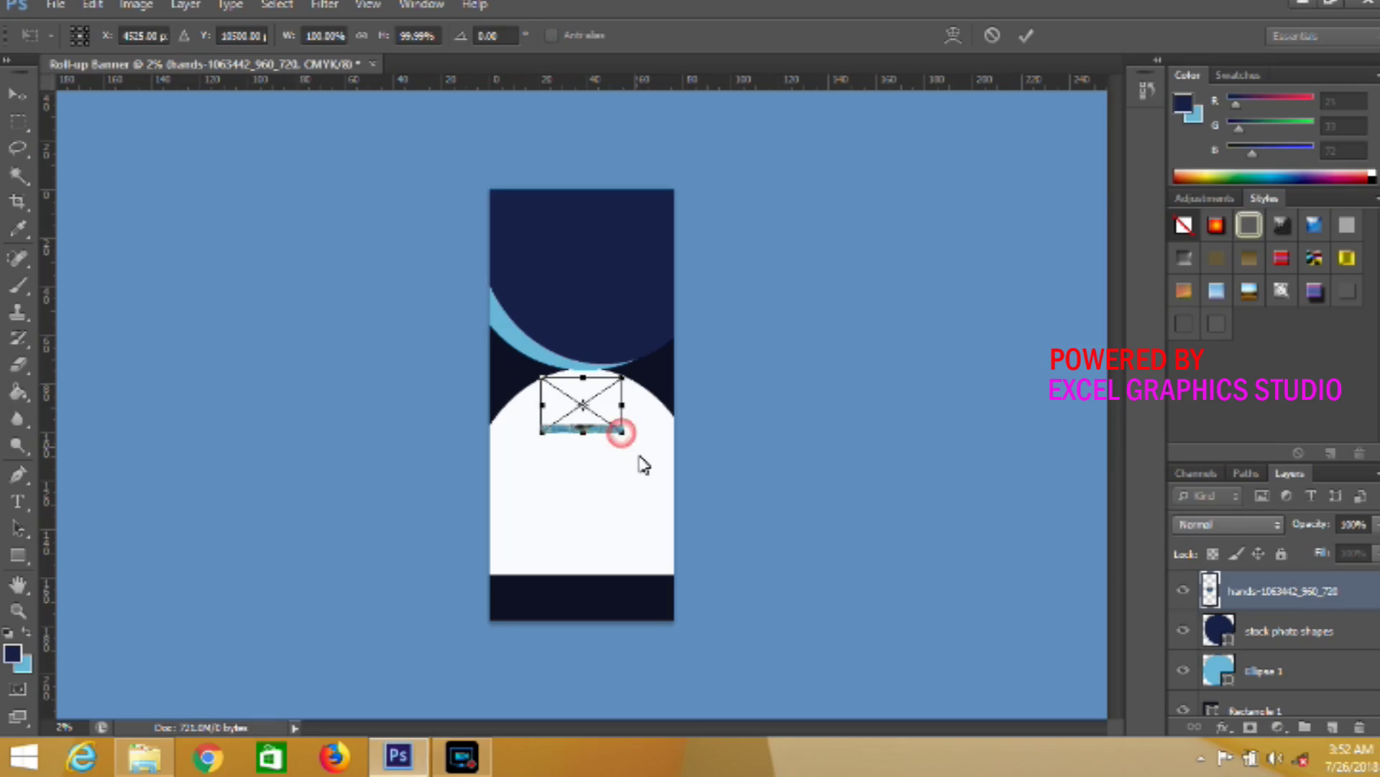
Enlarge the handshake city photo and move it up to the top of the banner
{"action": "left_click_drag", "start_coordinate": [623, 431], "coordinate": [640, 444]}
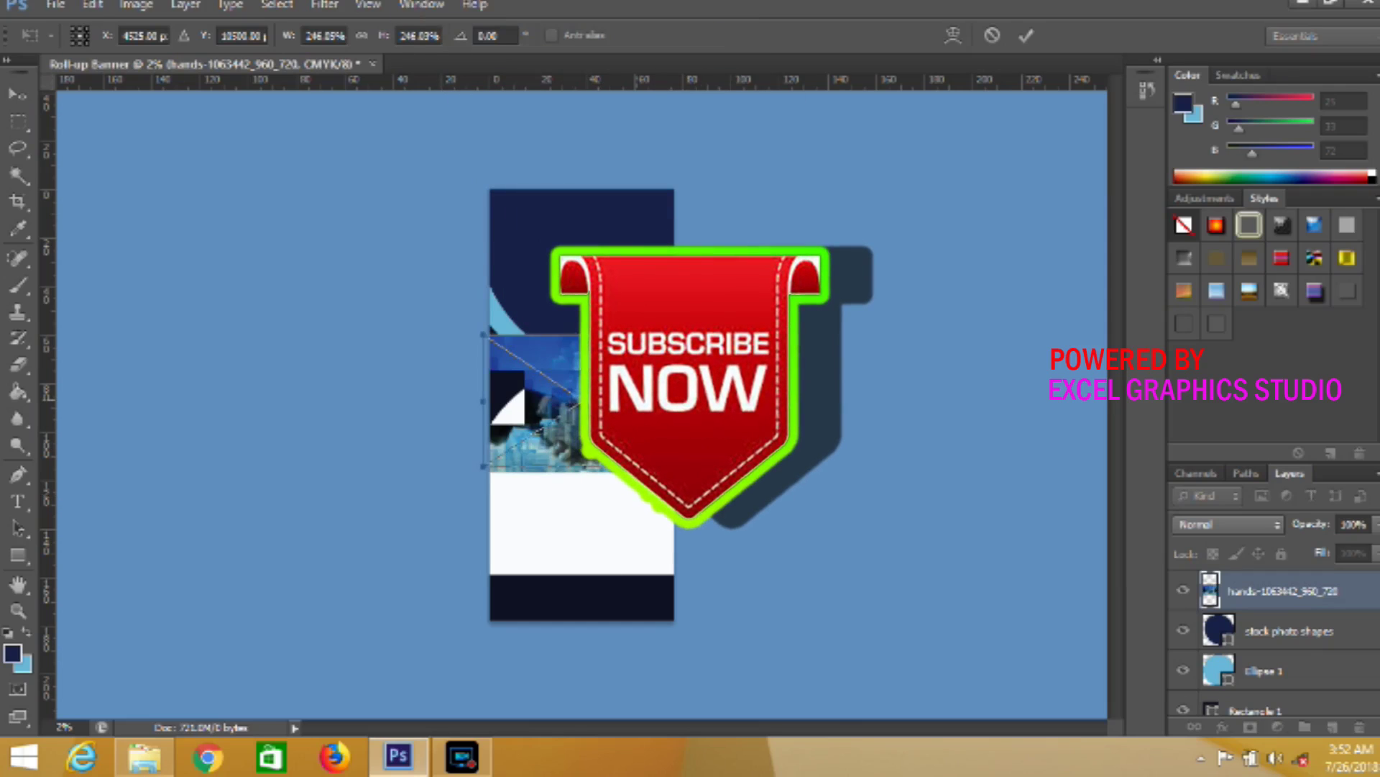
{"action": "left_click_drag", "start_coordinate": [532, 403], "coordinate": [534, 317]}
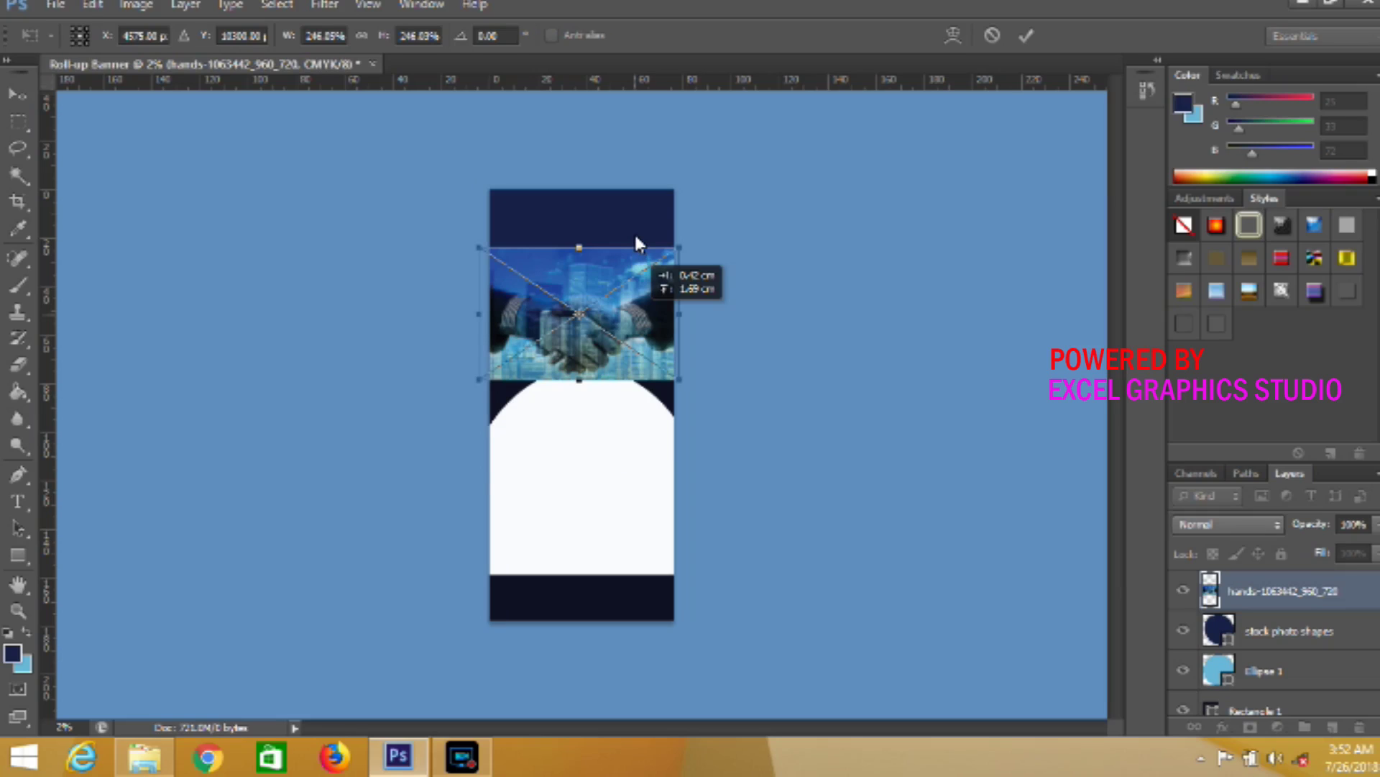
{"action": "left_click_drag", "start_coordinate": [636, 241], "coordinate": [637, 169]}
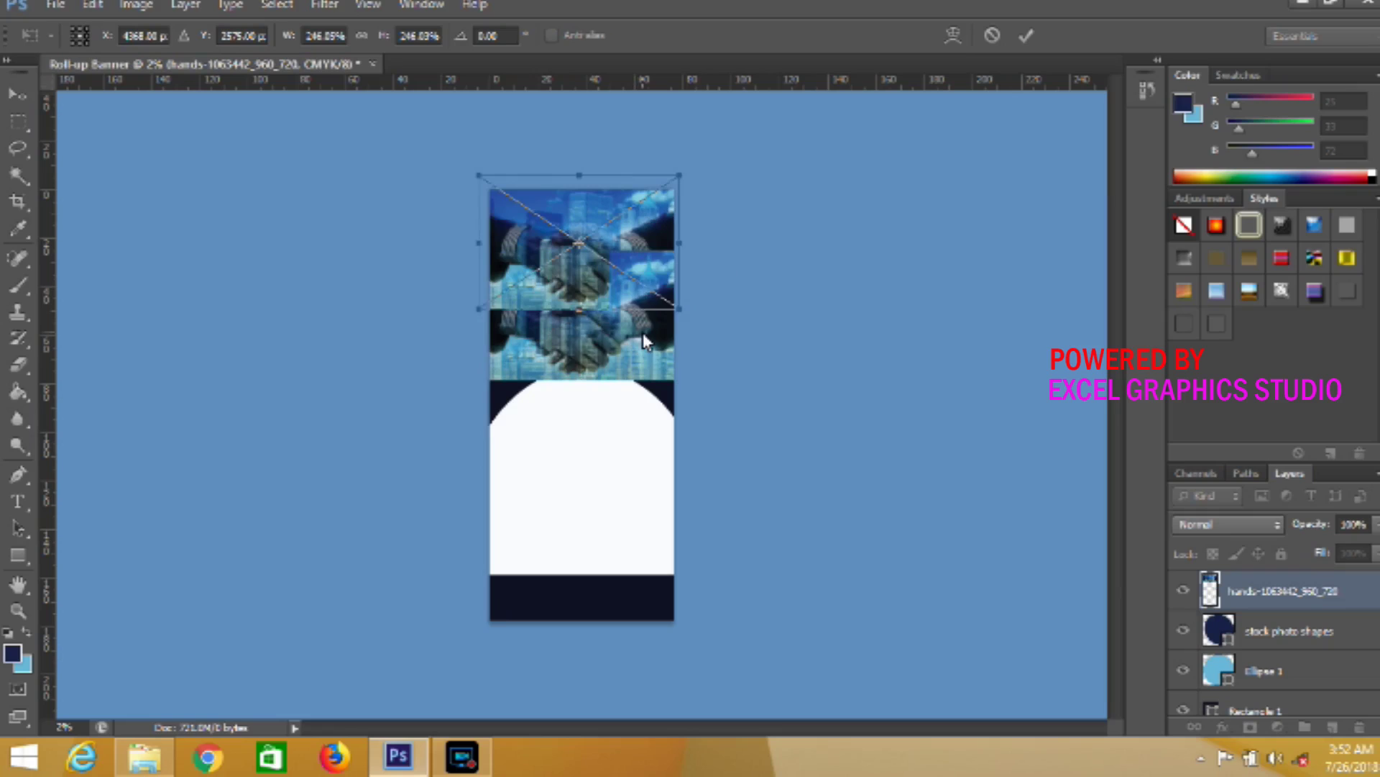
{"action": "key", "text": "Down"}
{"action": "key", "text": "Down"}
{"action": "key", "text": "Down"}
{"action": "key", "text": "Down"}
{"action": "key", "text": "Down"}
{"action": "key", "text": "Down"}
{"action": "key", "text": "Down"}
{"action": "key", "text": "Down"}
{"action": "key", "text": "Down"}
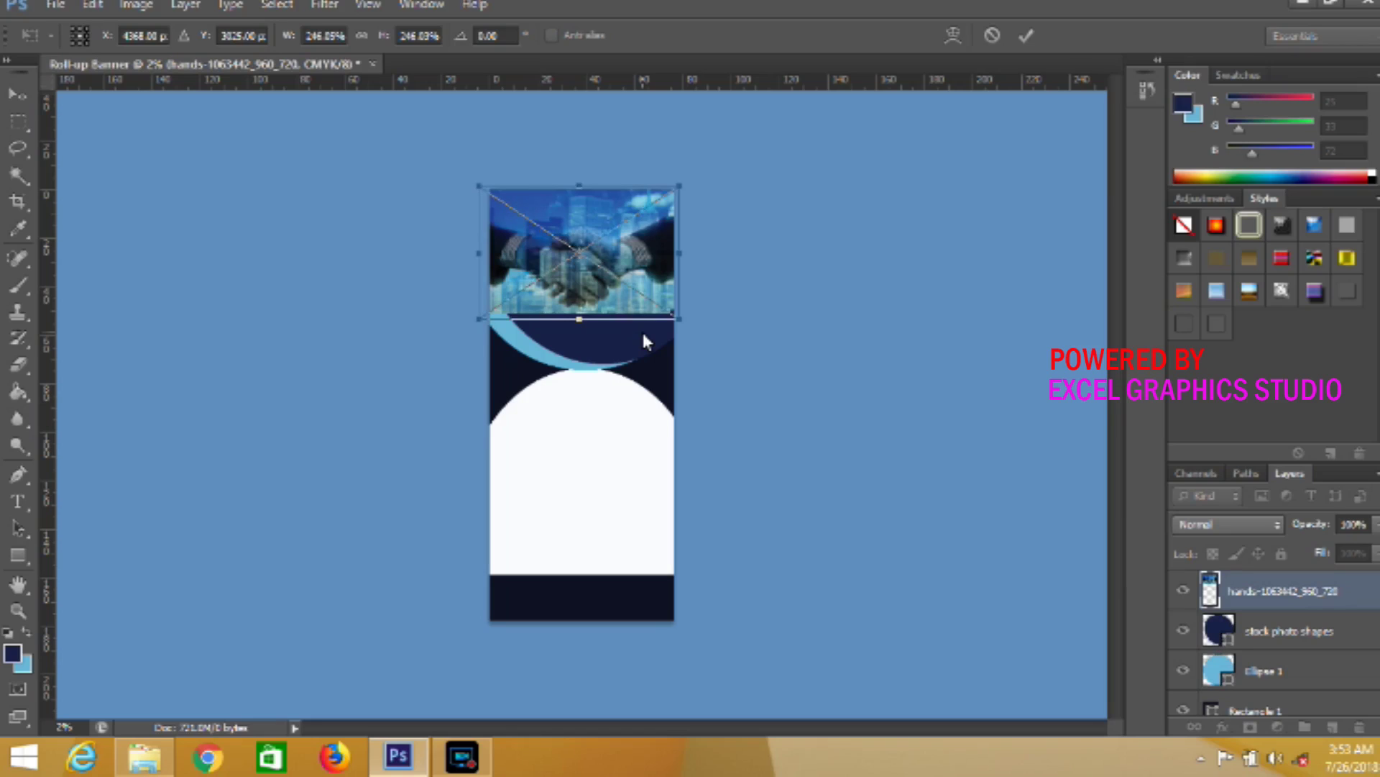
{"action": "key", "text": "Down"}
{"action": "key", "text": "Down"}
{"action": "key", "text": "Down"}
{"action": "key", "text": "Down"}
{"action": "key", "text": "Down"}
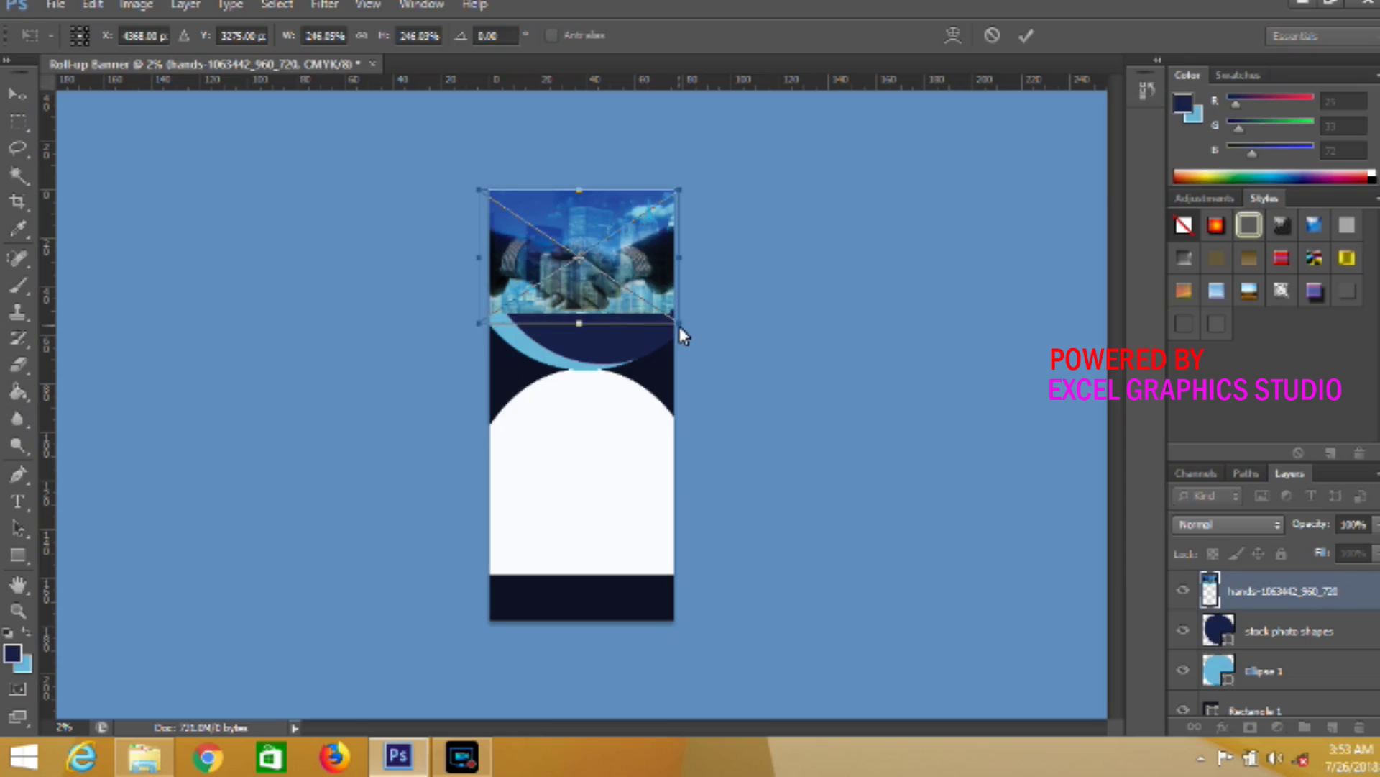
Widen the photo across the banner and stretch its top edge, committing at about 306.65% × 318.14%
{"action": "left_click_drag", "start_coordinate": [679, 326], "coordinate": [685, 328]}
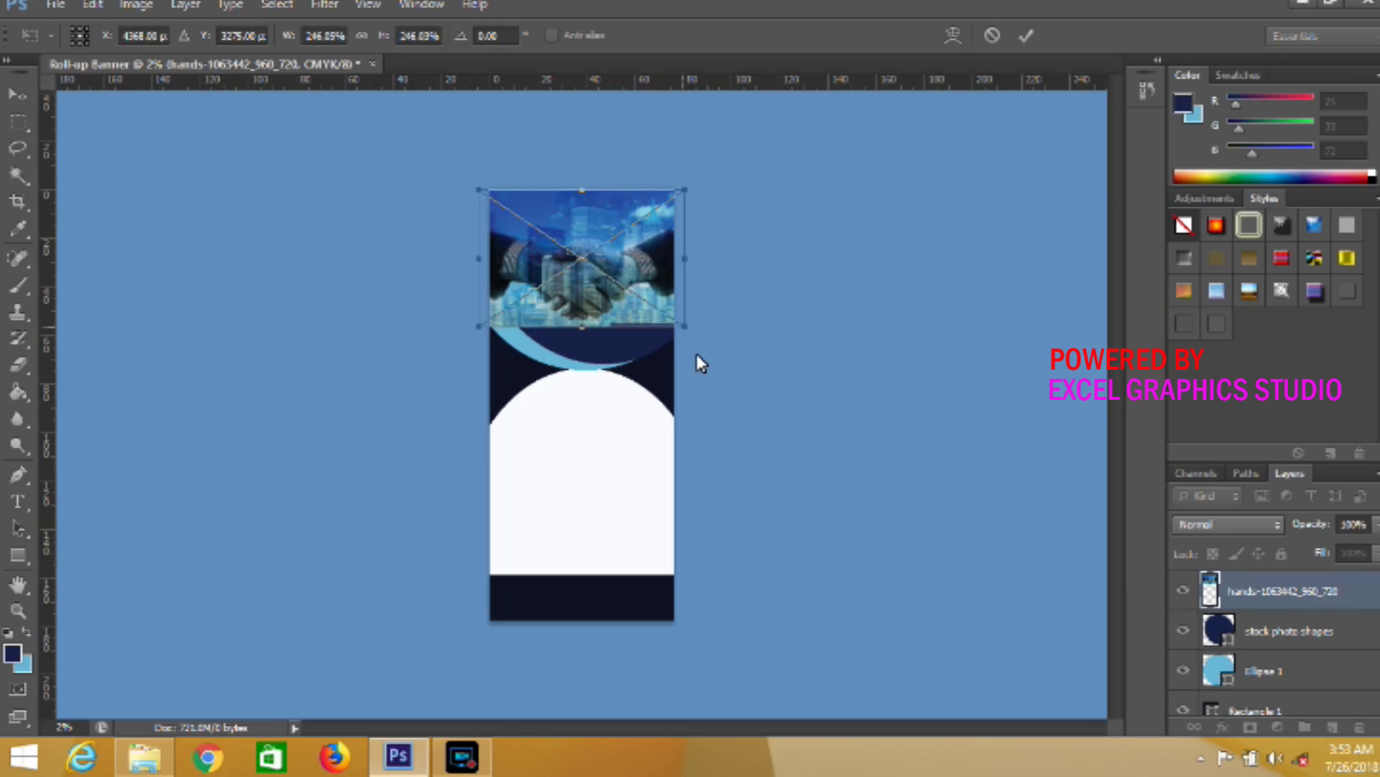
{"action": "left_click_drag", "start_coordinate": [684, 327], "coordinate": [705, 340]}
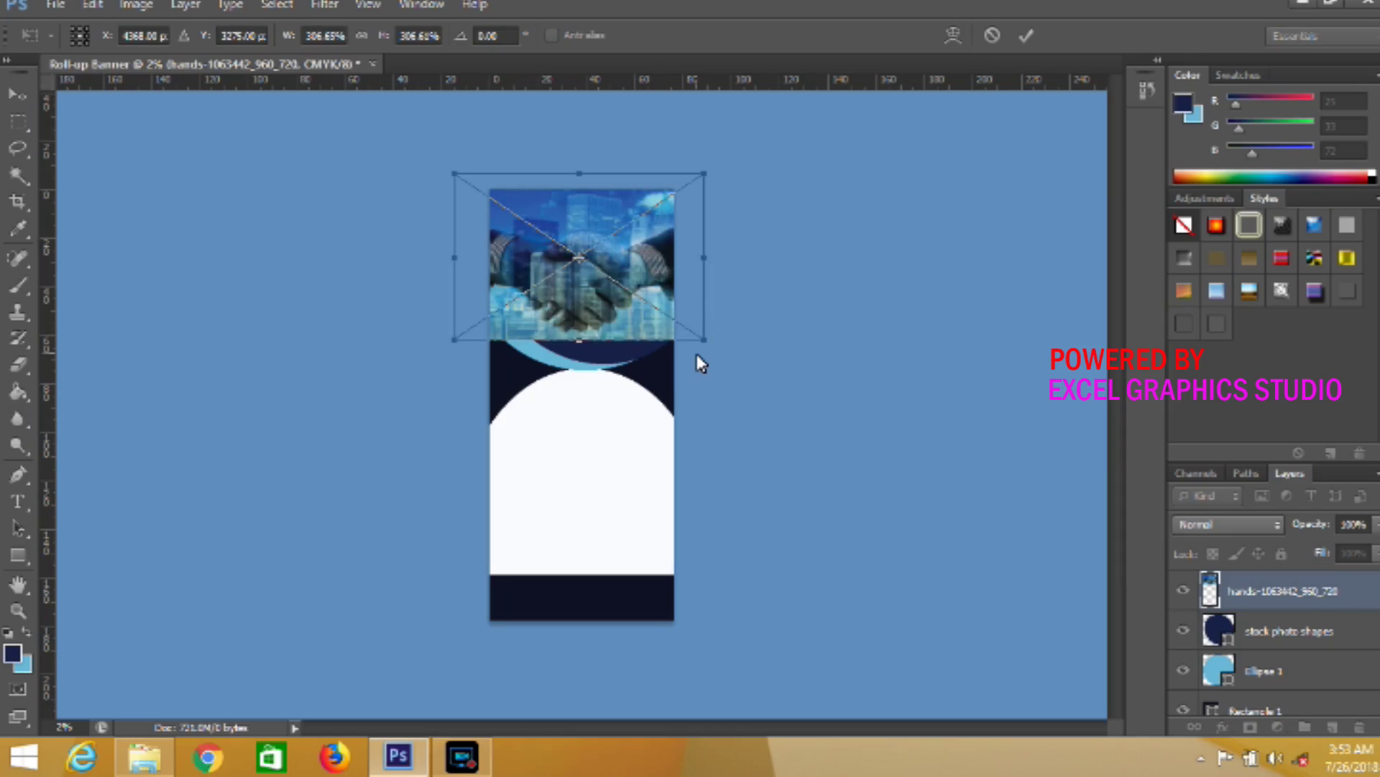
{"action": "key", "text": "shift+Down"}
{"action": "key", "text": "shift+Down"}
{"action": "key", "text": "shift+Down"}
{"action": "key", "text": "shift+Down"}
{"action": "key", "text": "shift+Down"}
{"action": "key", "text": "shift+Down"}
{"action": "key", "text": "Down"}
{"action": "key", "text": "Down"}
{"action": "key", "text": "Down"}
{"action": "key", "text": "Down"}
{"action": "key", "text": "Down"}
{"action": "key", "text": "Down"}
{"action": "key", "text": "Down"}
{"action": "key", "text": "Down"}
{"action": "key", "text": "Down"}
{"action": "key", "text": "Down"}
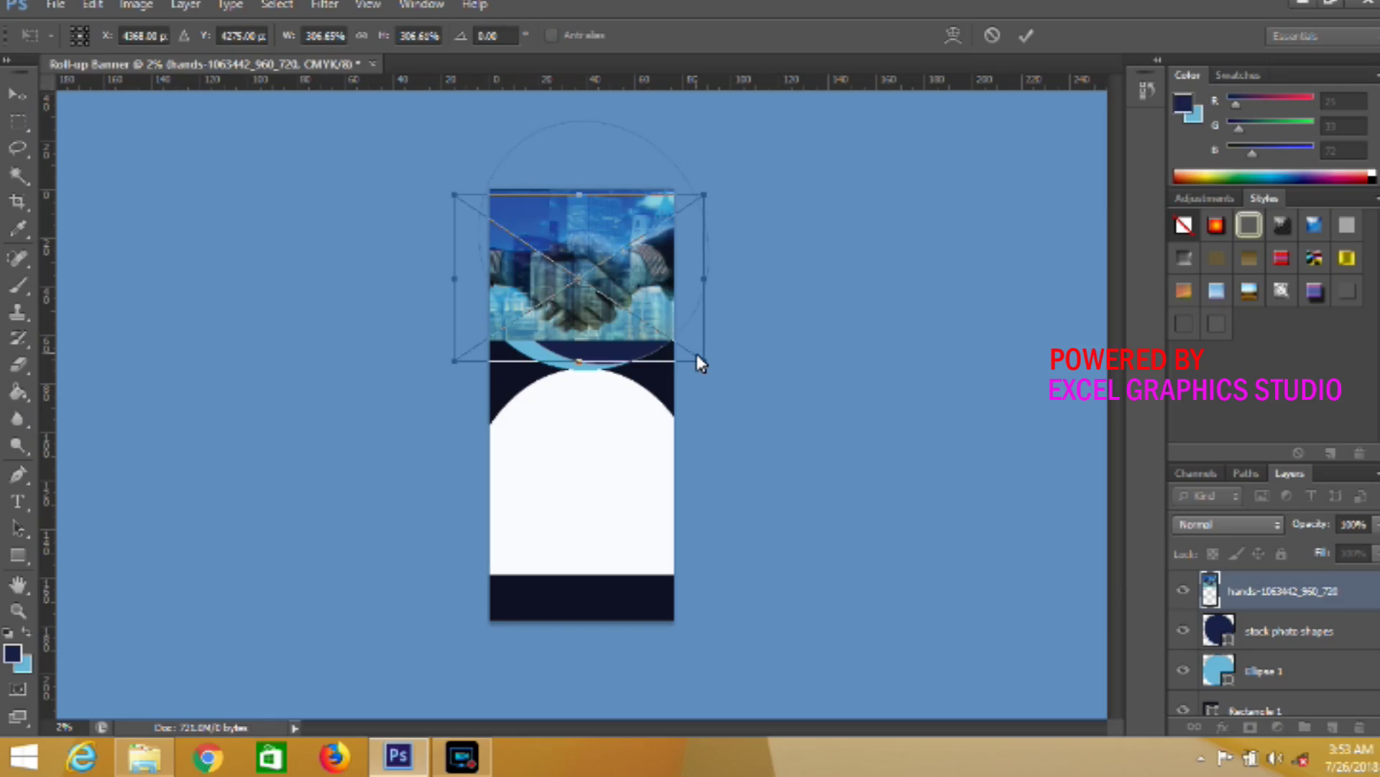
{"action": "key", "text": "Down"}
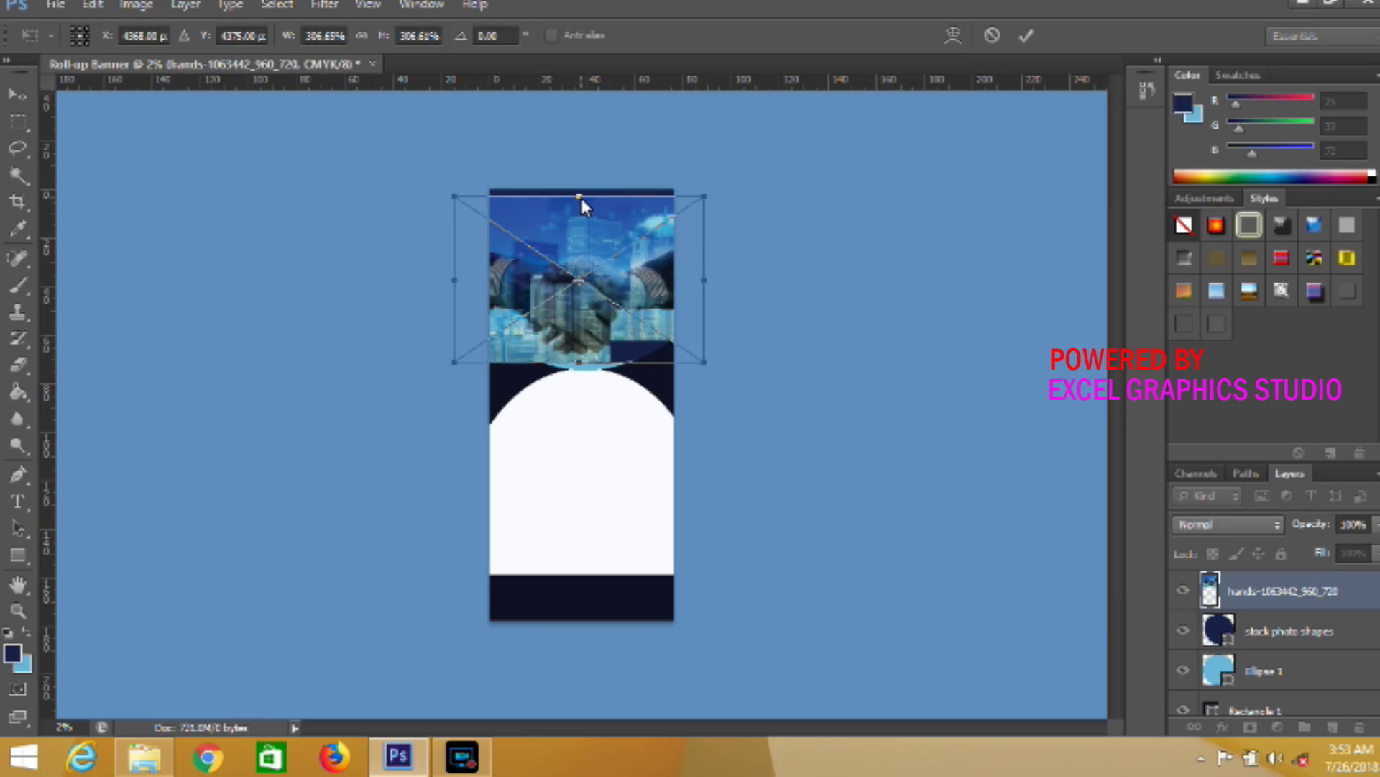
{"action": "left_click_drag", "start_coordinate": [581, 196], "coordinate": [581, 190]}
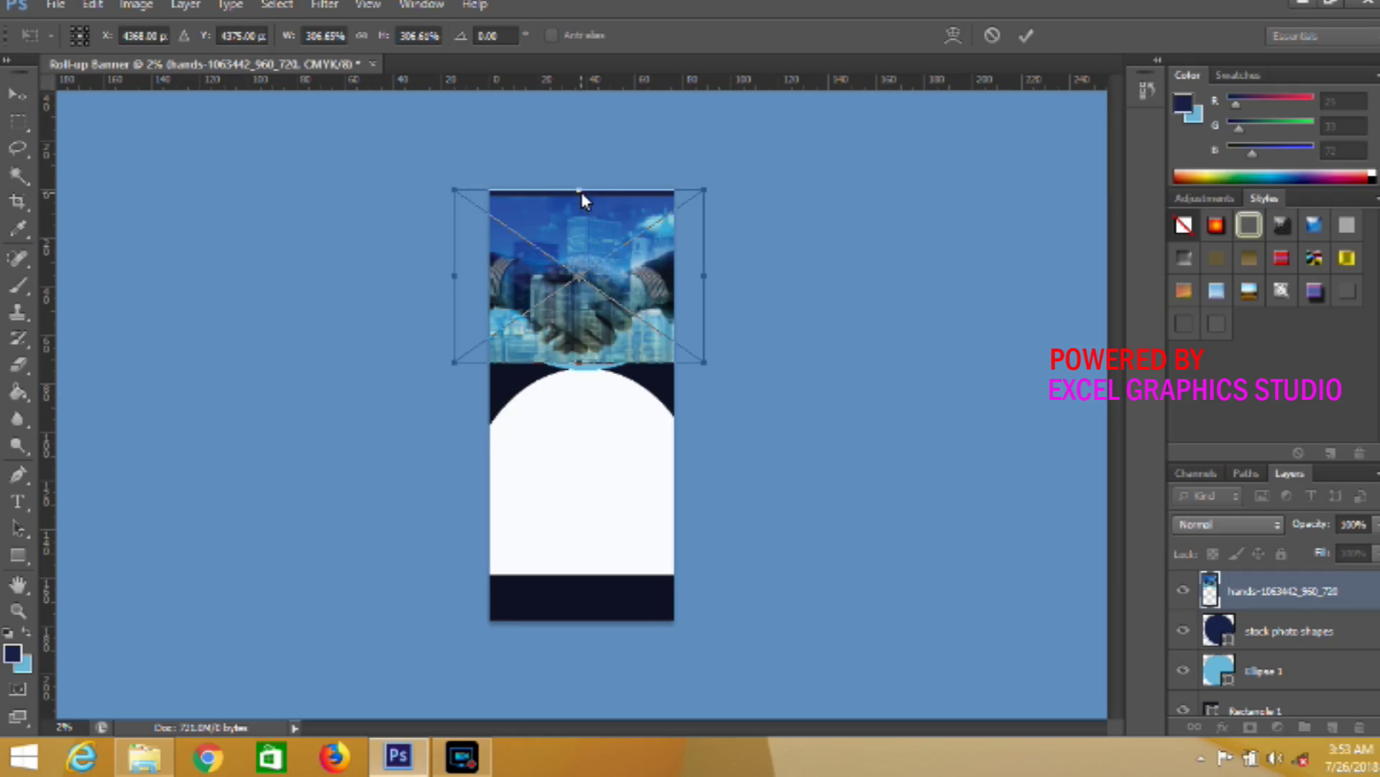
{"action": "left_click", "coordinate": [1021, 38]}
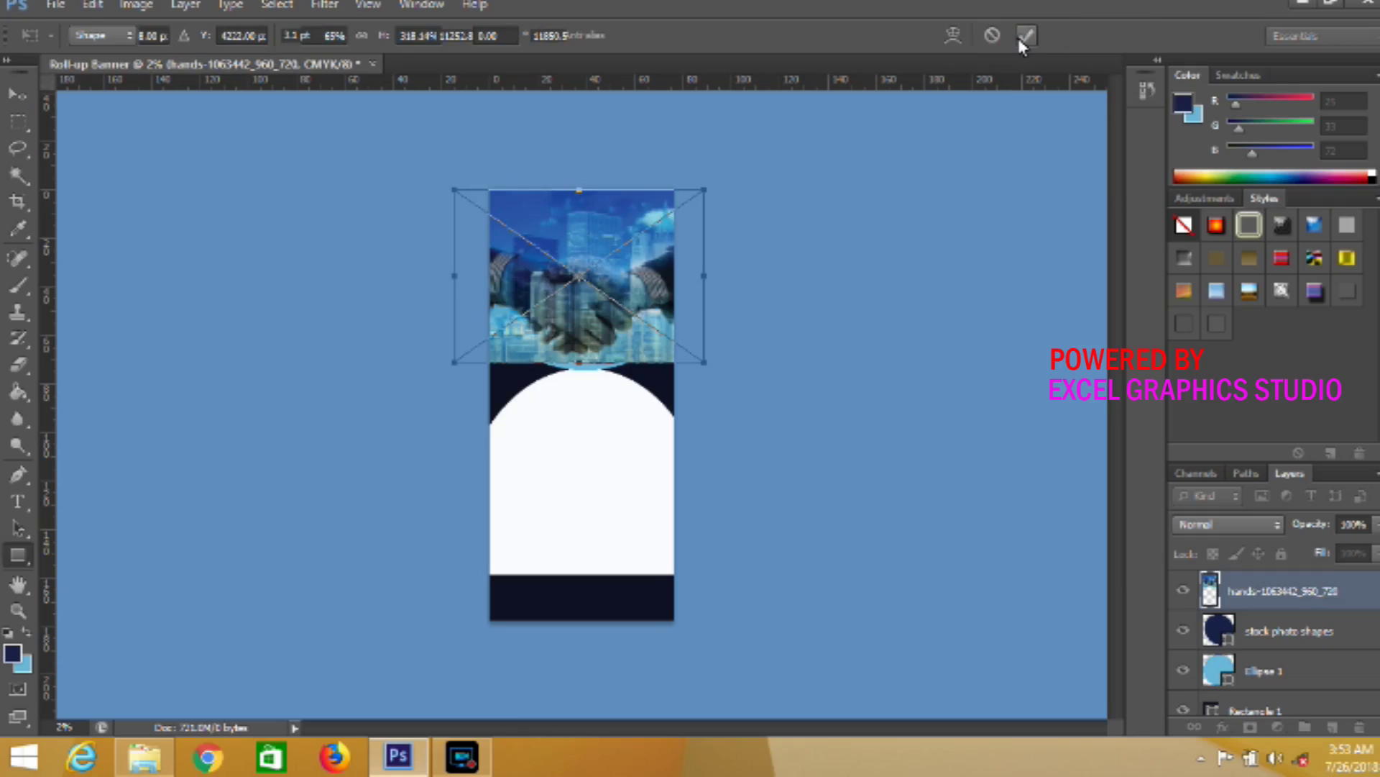
{"action": "left_click", "coordinate": [1018, 38]}
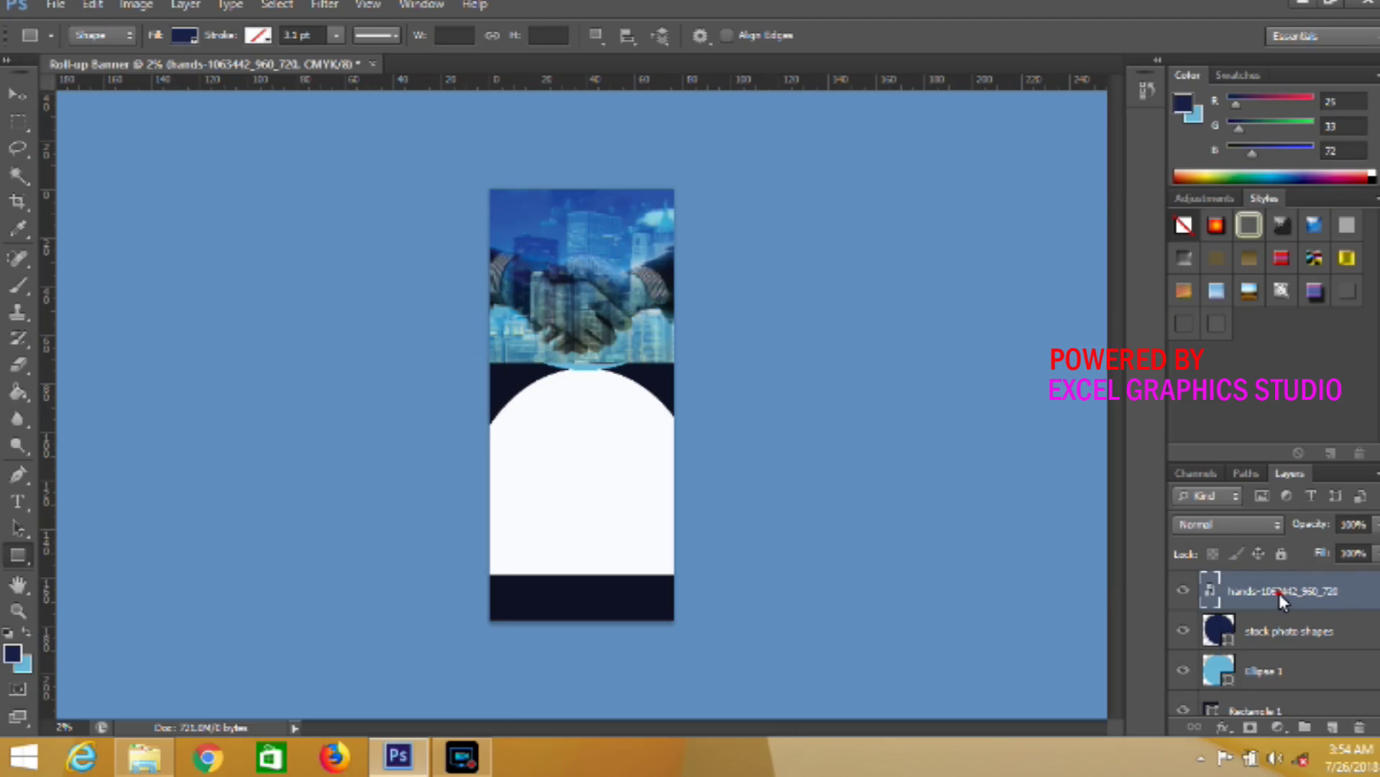
Clip the handshake photo layer into the shape layer below it
{"action": "right_click", "coordinate": [1279, 593]}
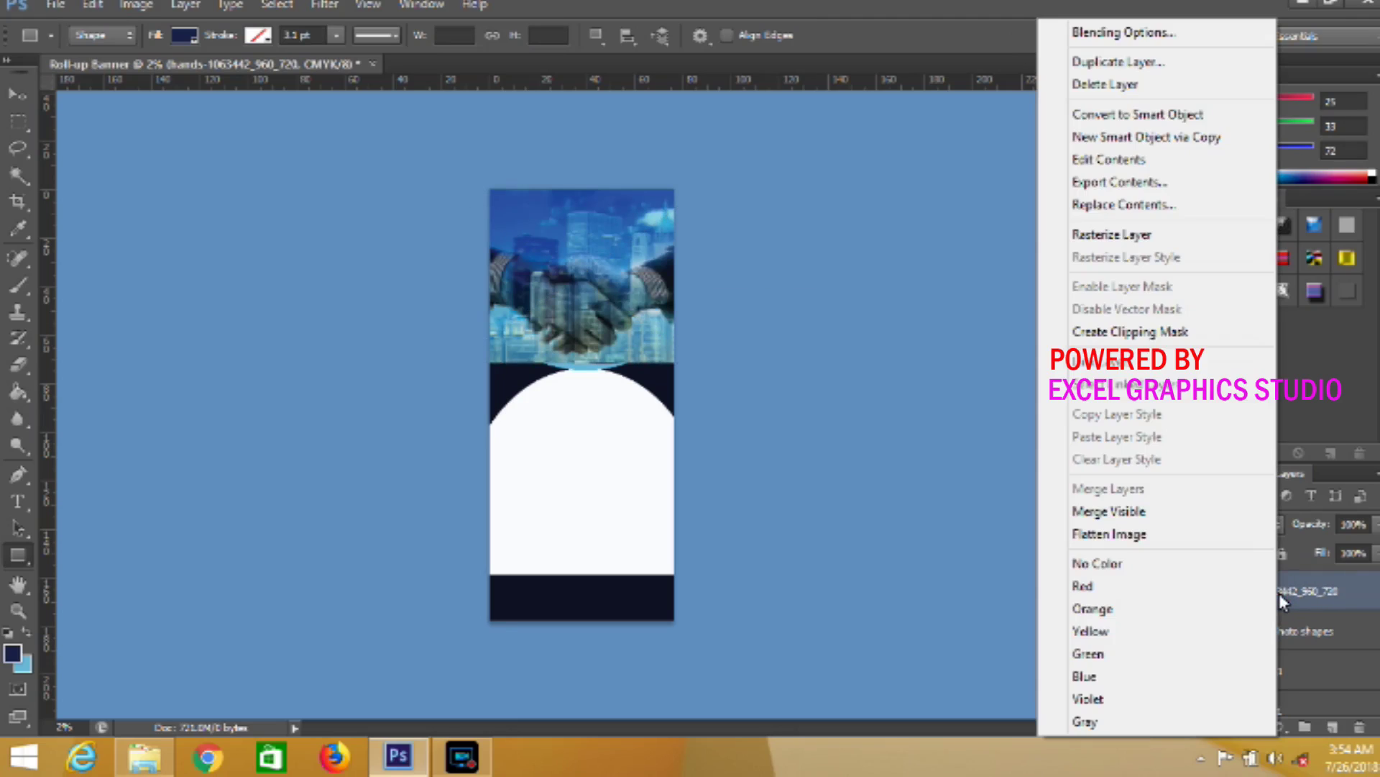
{"action": "left_click", "coordinate": [1153, 332]}
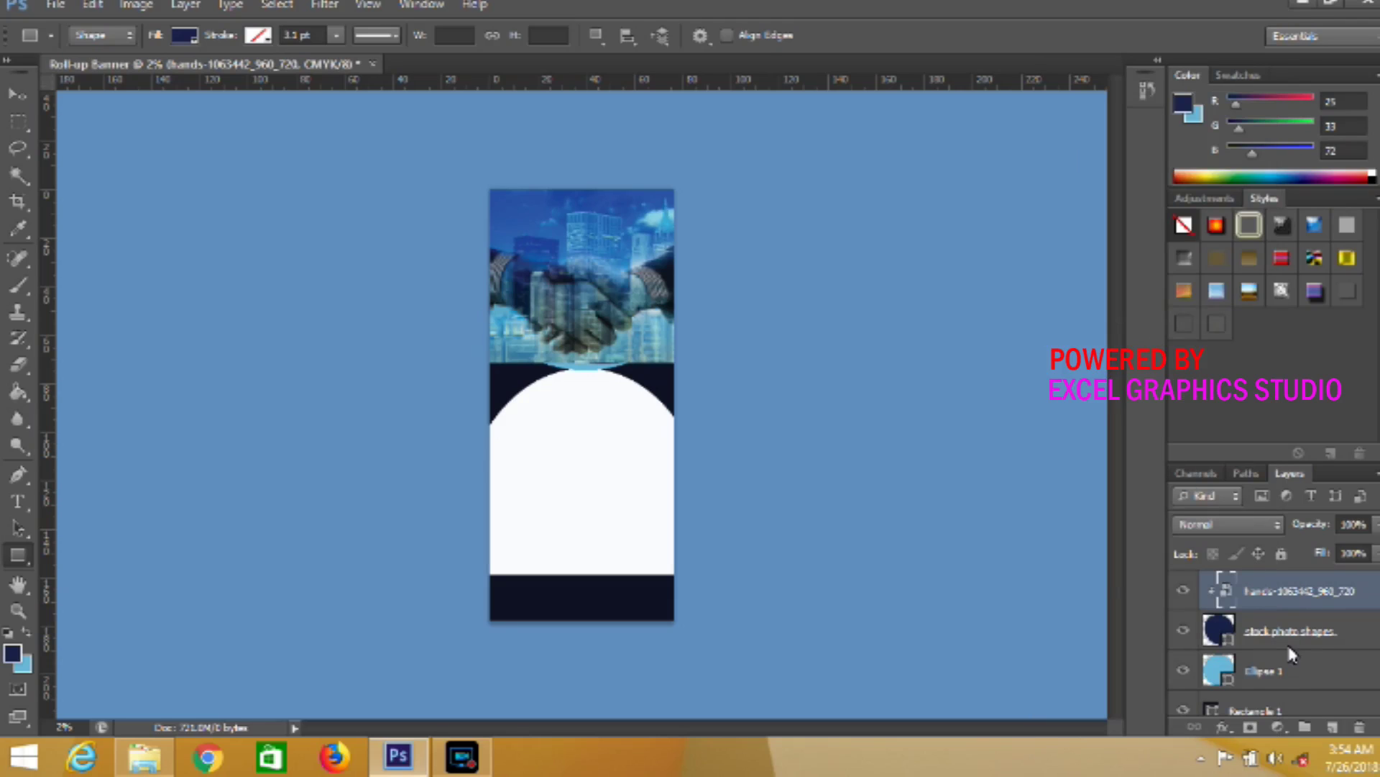
{"action": "key", "text": "ctrl+minus"}
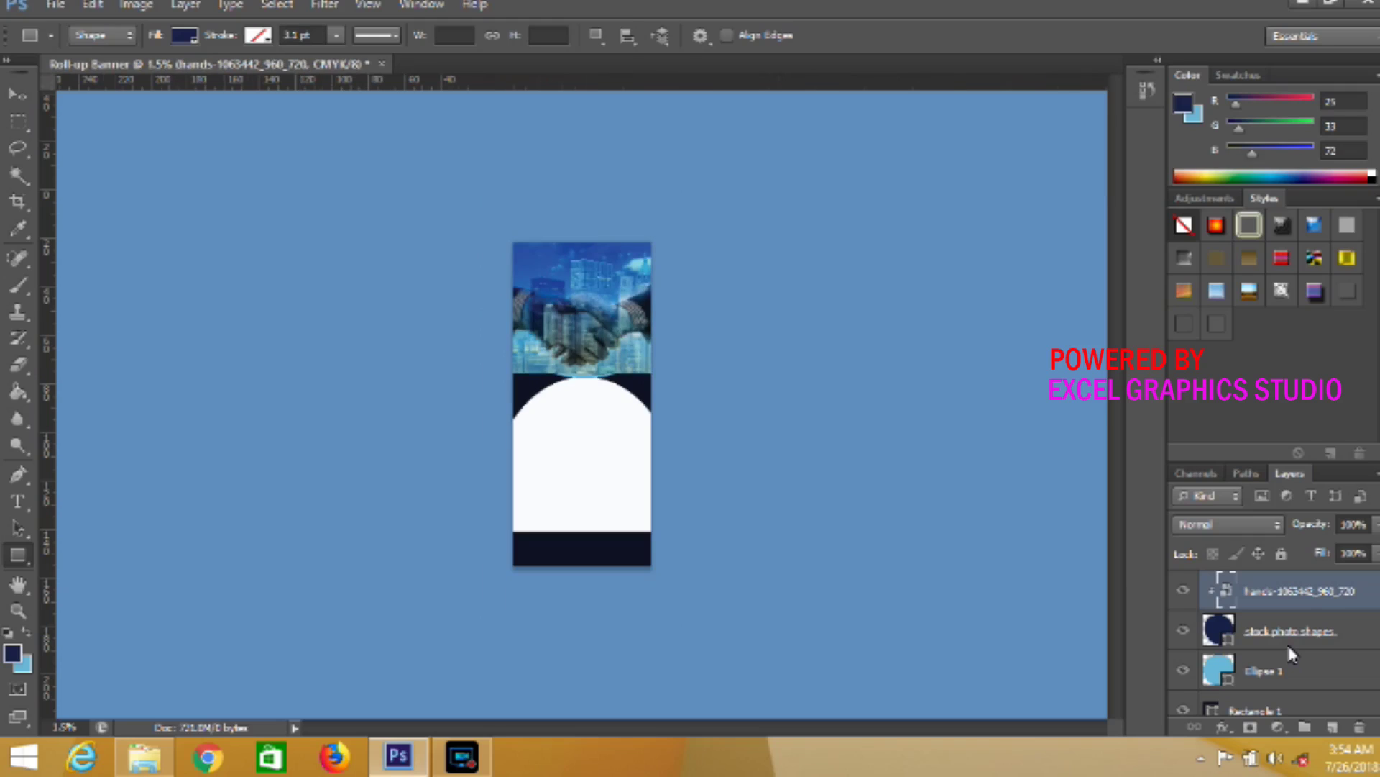
{"action": "key", "text": "ctrl+plus"}
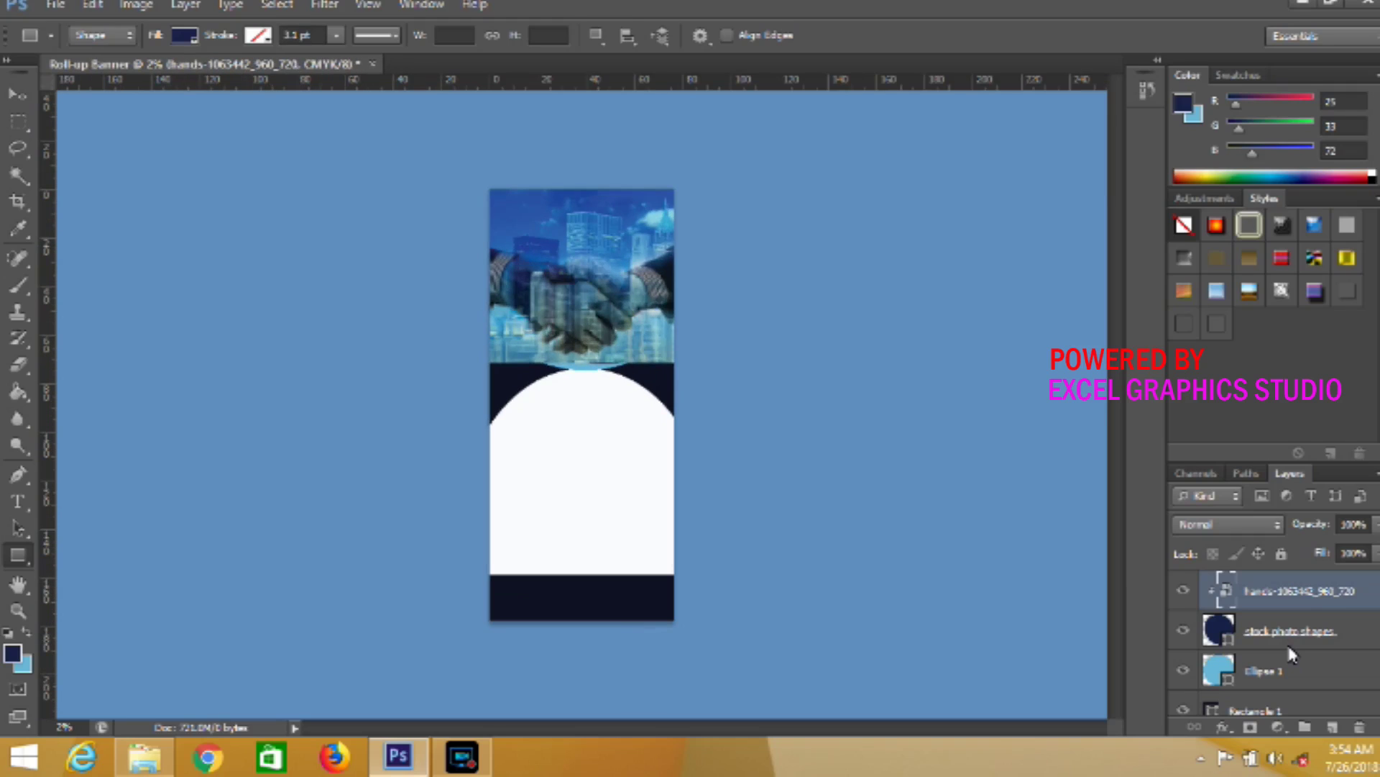
Clip the photo inside the circle and group it with the stock photo shapes and Ellipse 1 layers
{"action": "left_click", "coordinate": [1287, 639]}
{"action": "left_click", "coordinate": [1287, 636]}
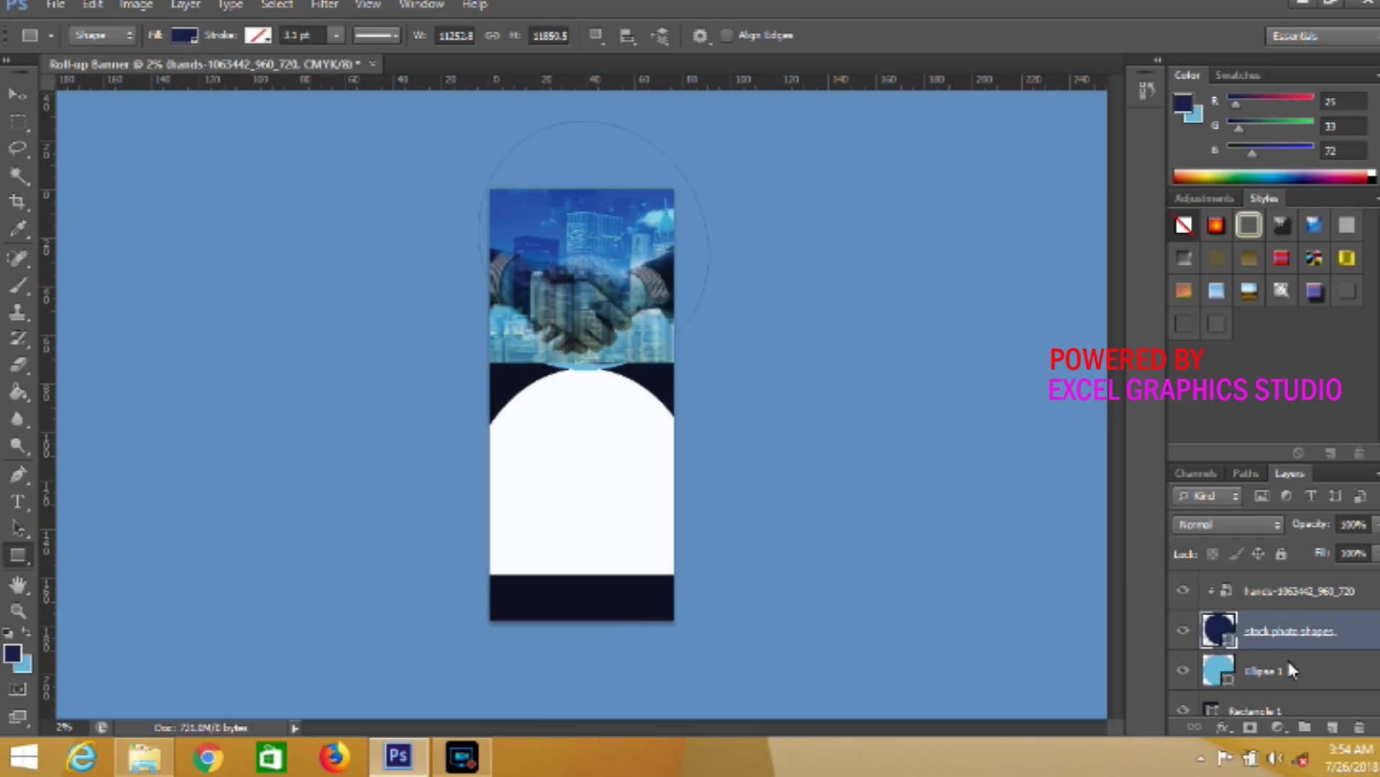
{"action": "left_click", "coordinate": [1288, 667]}
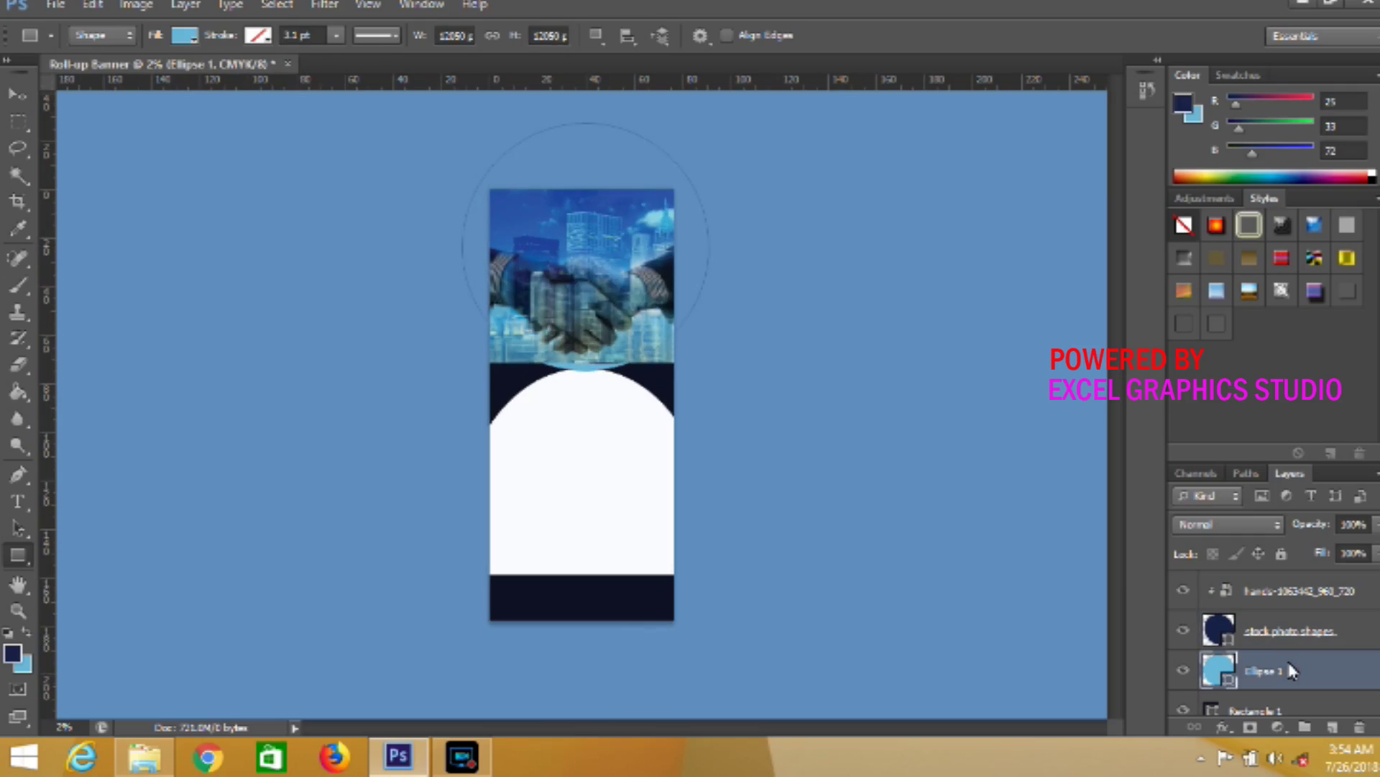
{"action": "left_click", "coordinate": [1278, 604], "text": "shift"}
{"action": "key", "text": "ctrl+alt+g"}
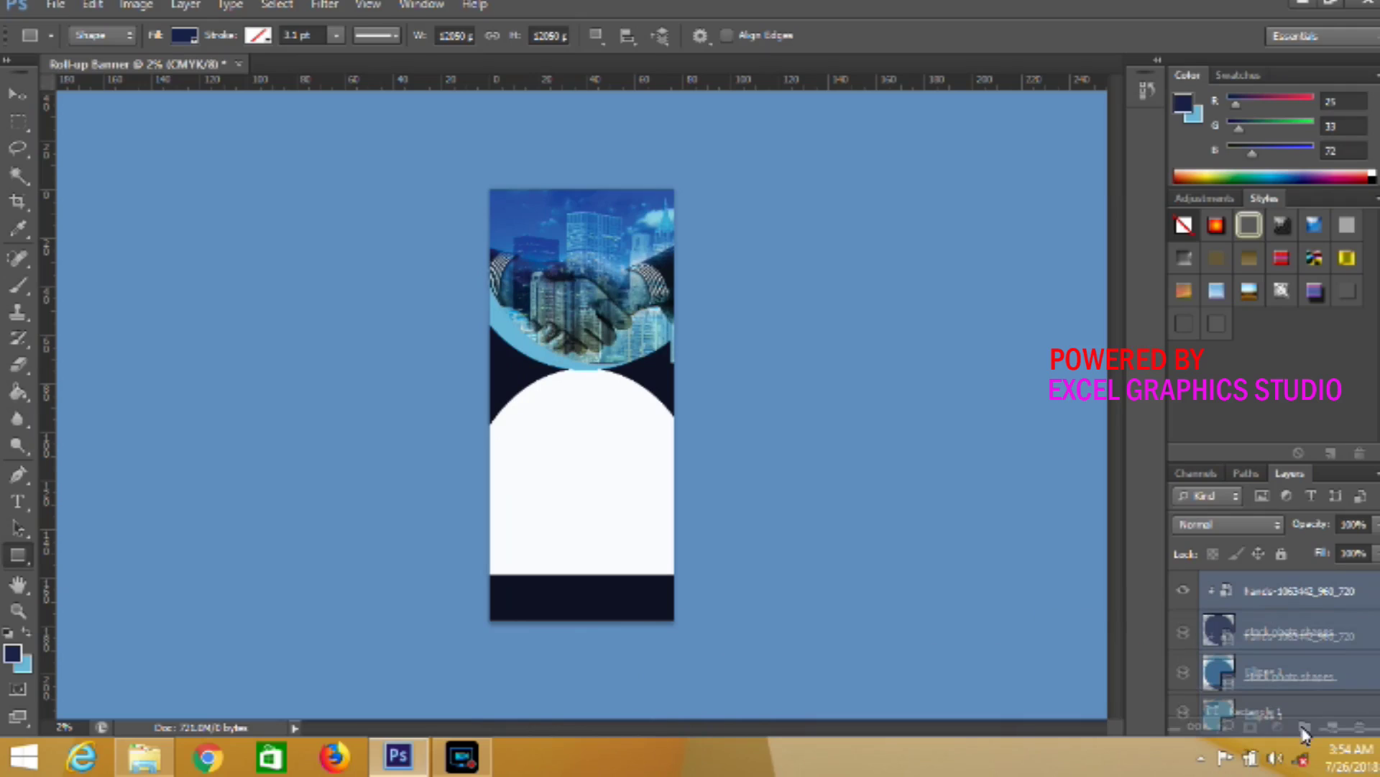
{"action": "left_click", "coordinate": [1305, 728]}
{"action": "type", "text": "stockphoto"}
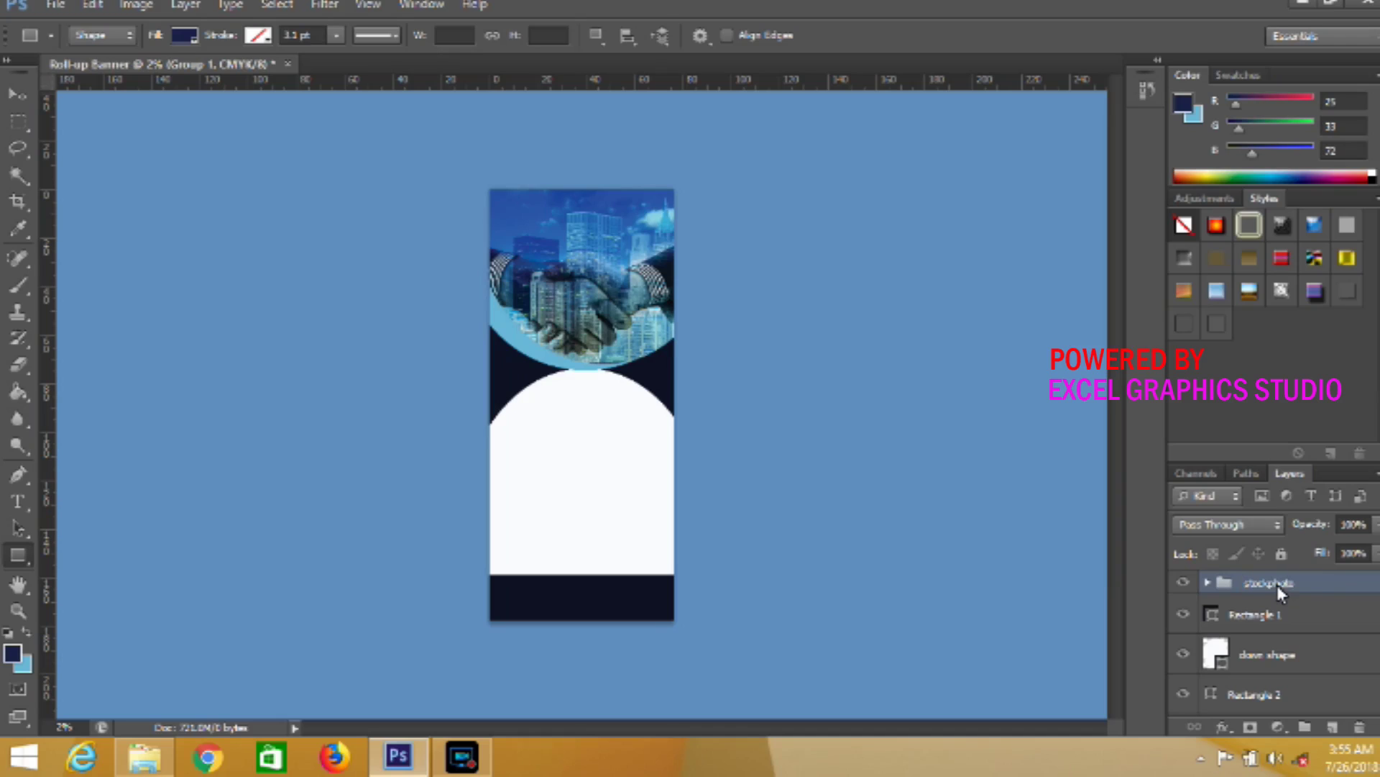
Name the group stockphoto and add an empty Layer 1 above the down shape layer
{"action": "key", "text": "Return"}
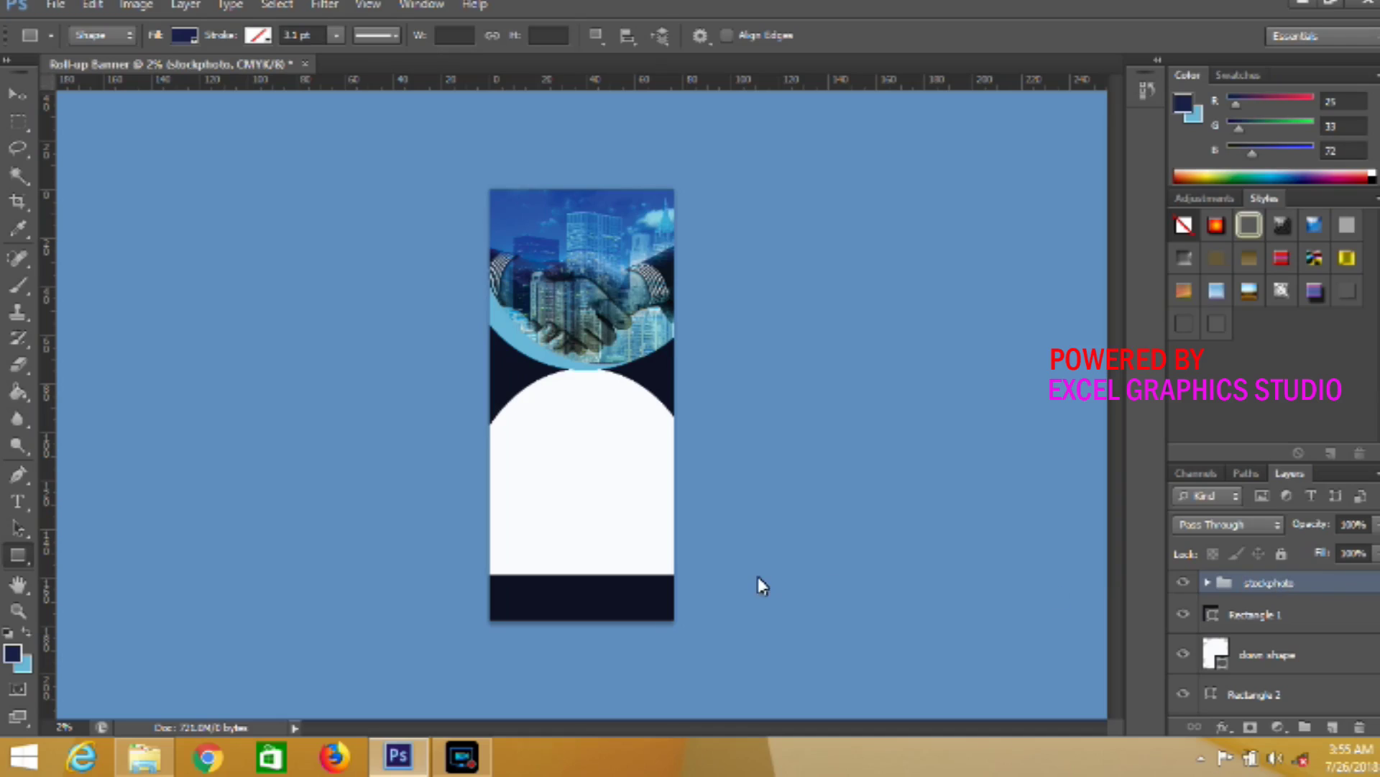
{"action": "left_click", "coordinate": [1265, 691]}
{"action": "left_click", "coordinate": [1274, 656]}
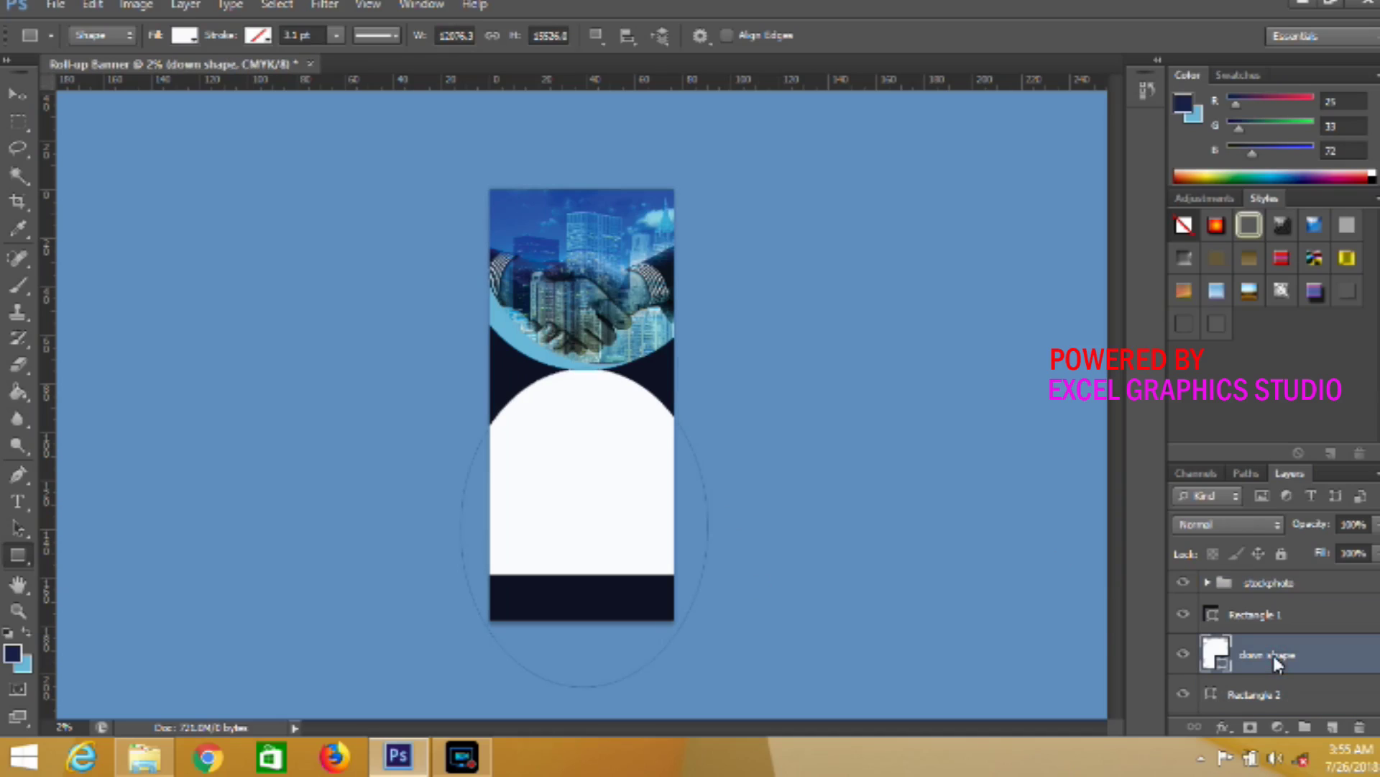
{"action": "left_click", "coordinate": [1330, 727]}
{"action": "key", "text": "ctrl+plus"}
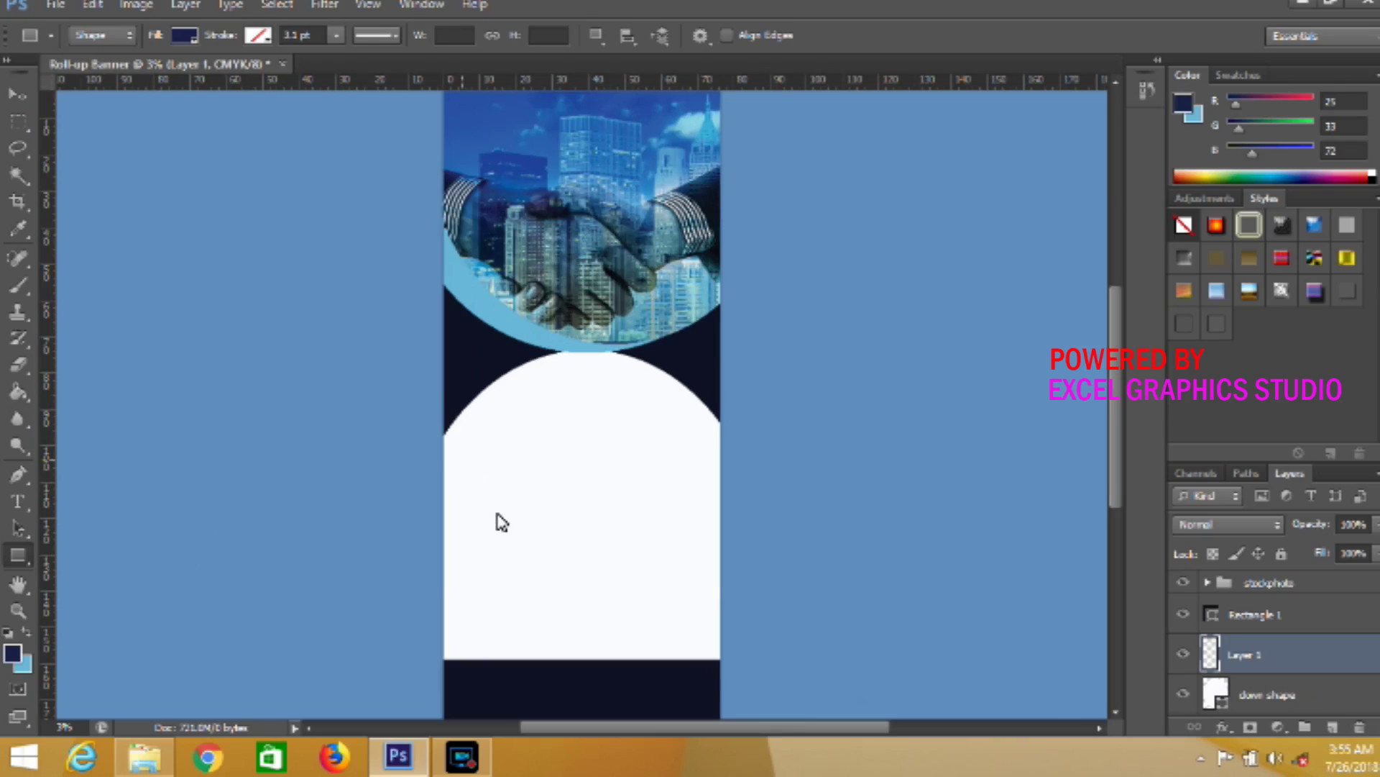
Draw a small rectangle on the arch's left side and free-transform it into a square
{"action": "left_click_drag", "start_coordinate": [500, 512], "coordinate": [462, 460]}
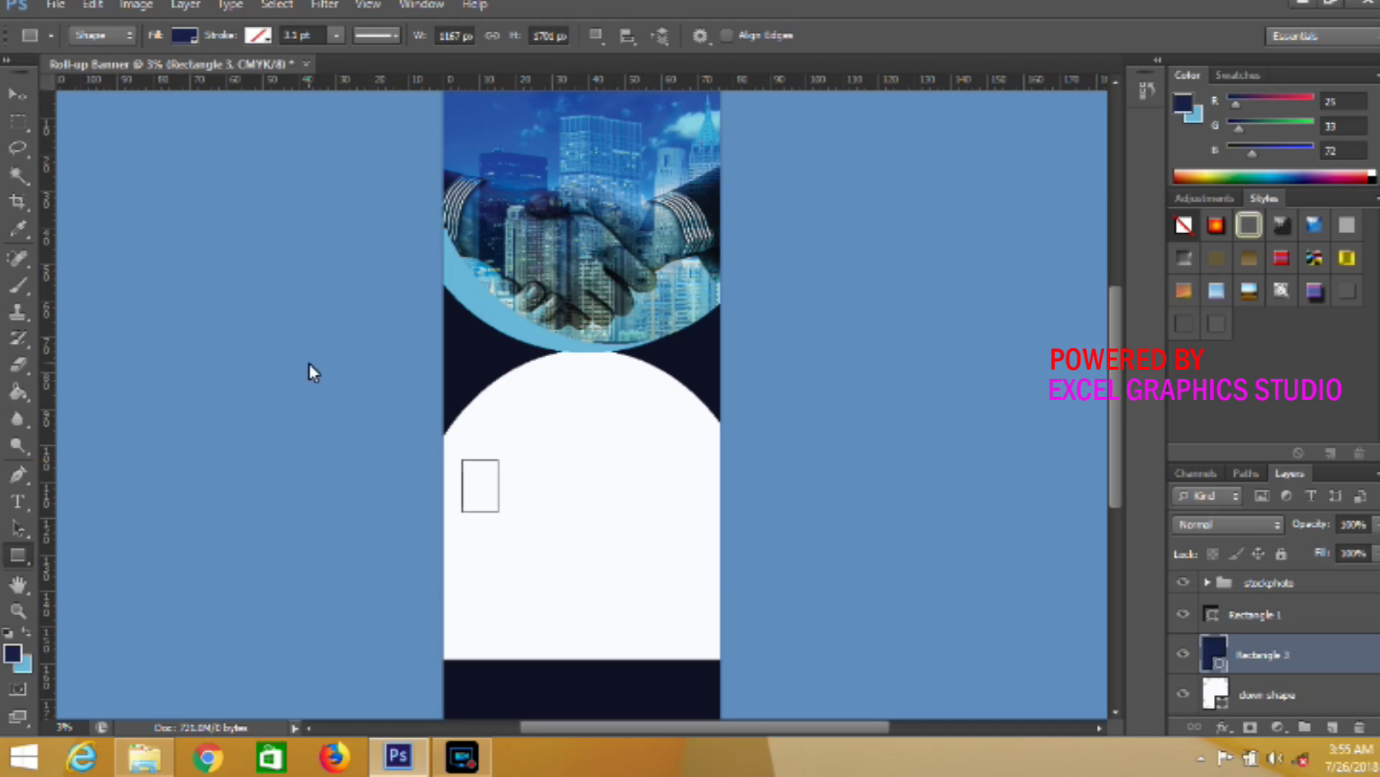
{"action": "left_click", "coordinate": [29, 99]}
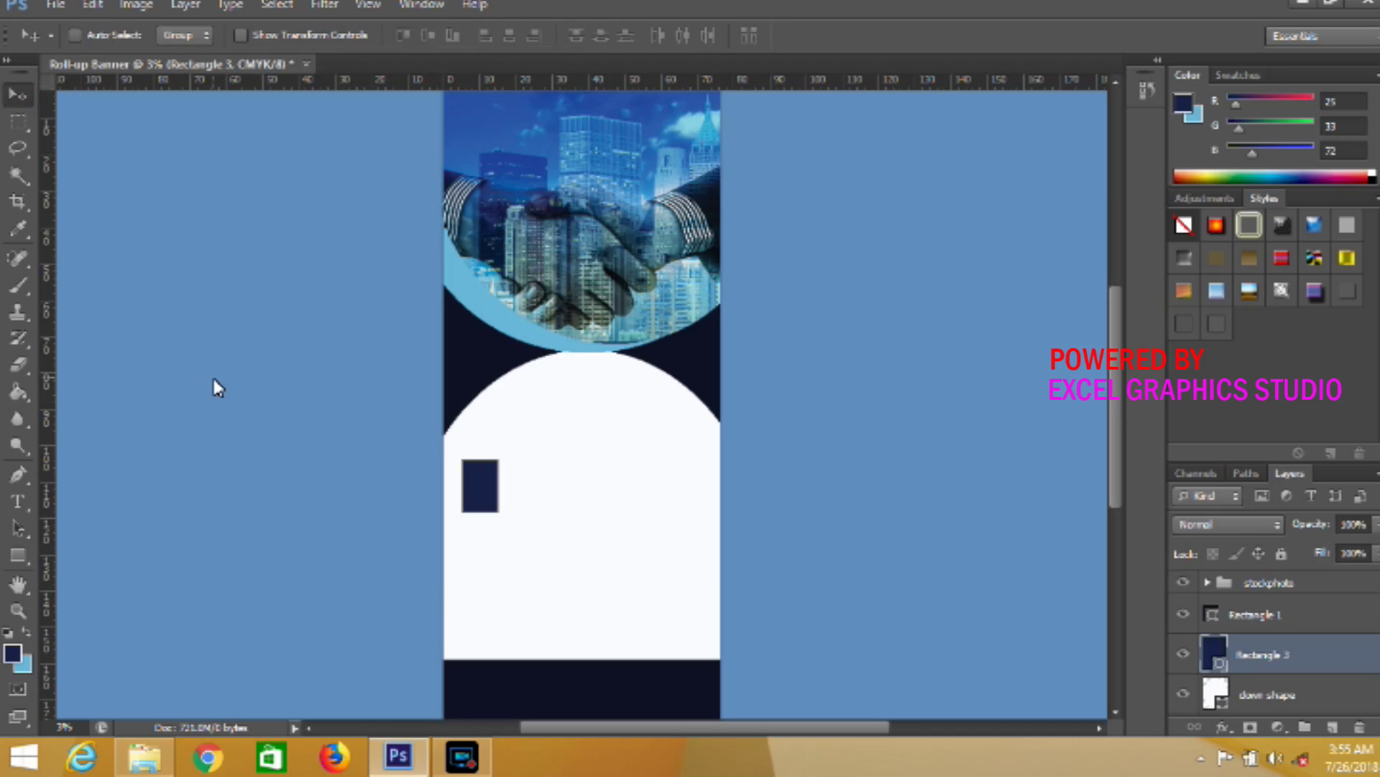
{"action": "left_click", "coordinate": [101, 9]}
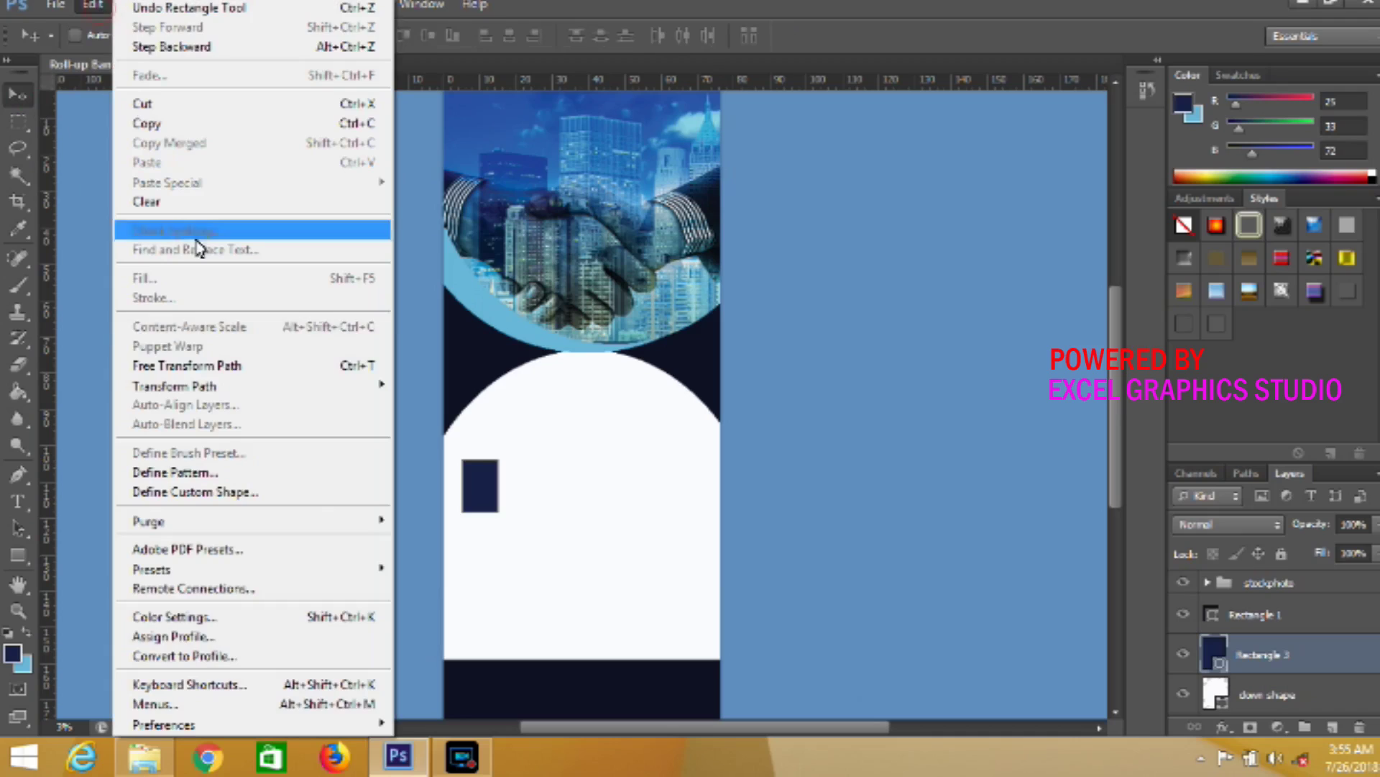
{"action": "left_click", "coordinate": [191, 360]}
{"action": "left_click_drag", "start_coordinate": [480, 512], "coordinate": [504, 478]}
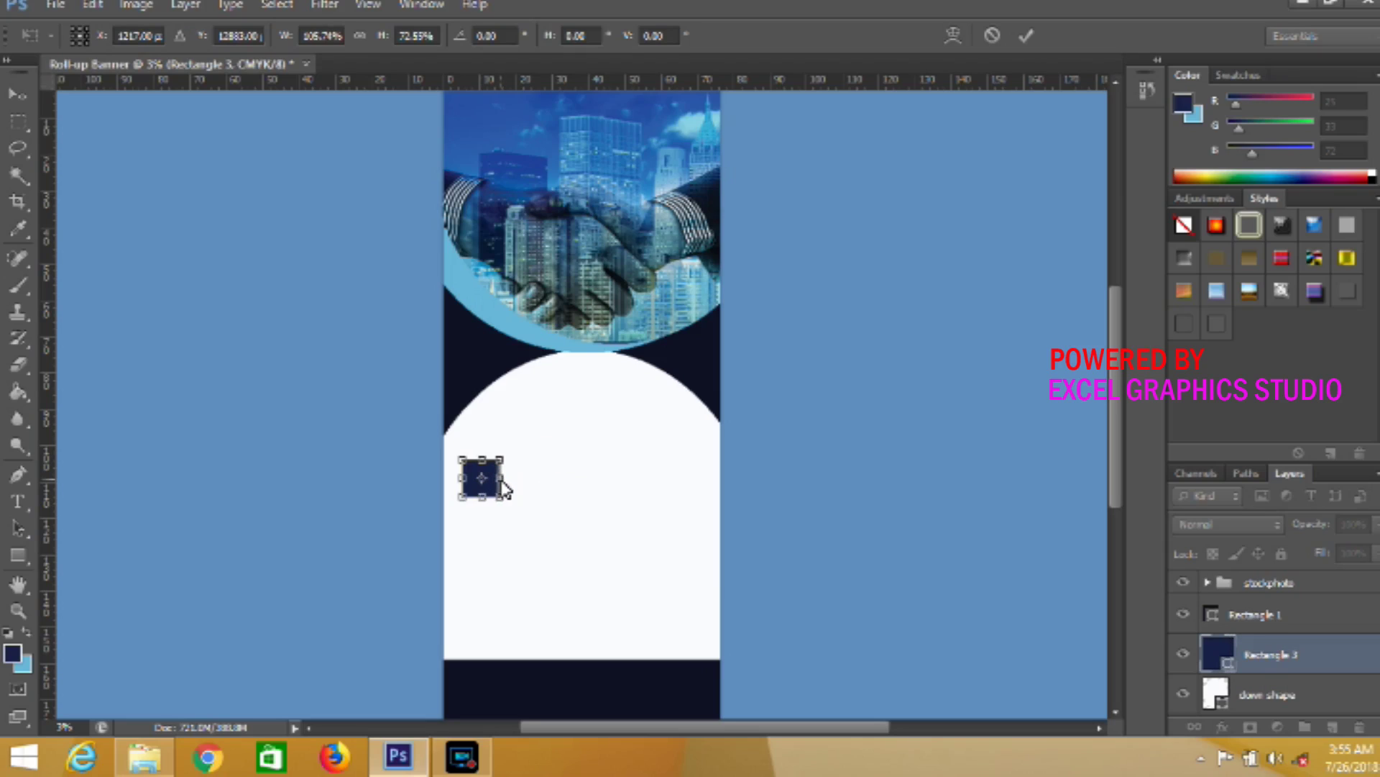
{"action": "left_click", "coordinate": [1019, 44]}
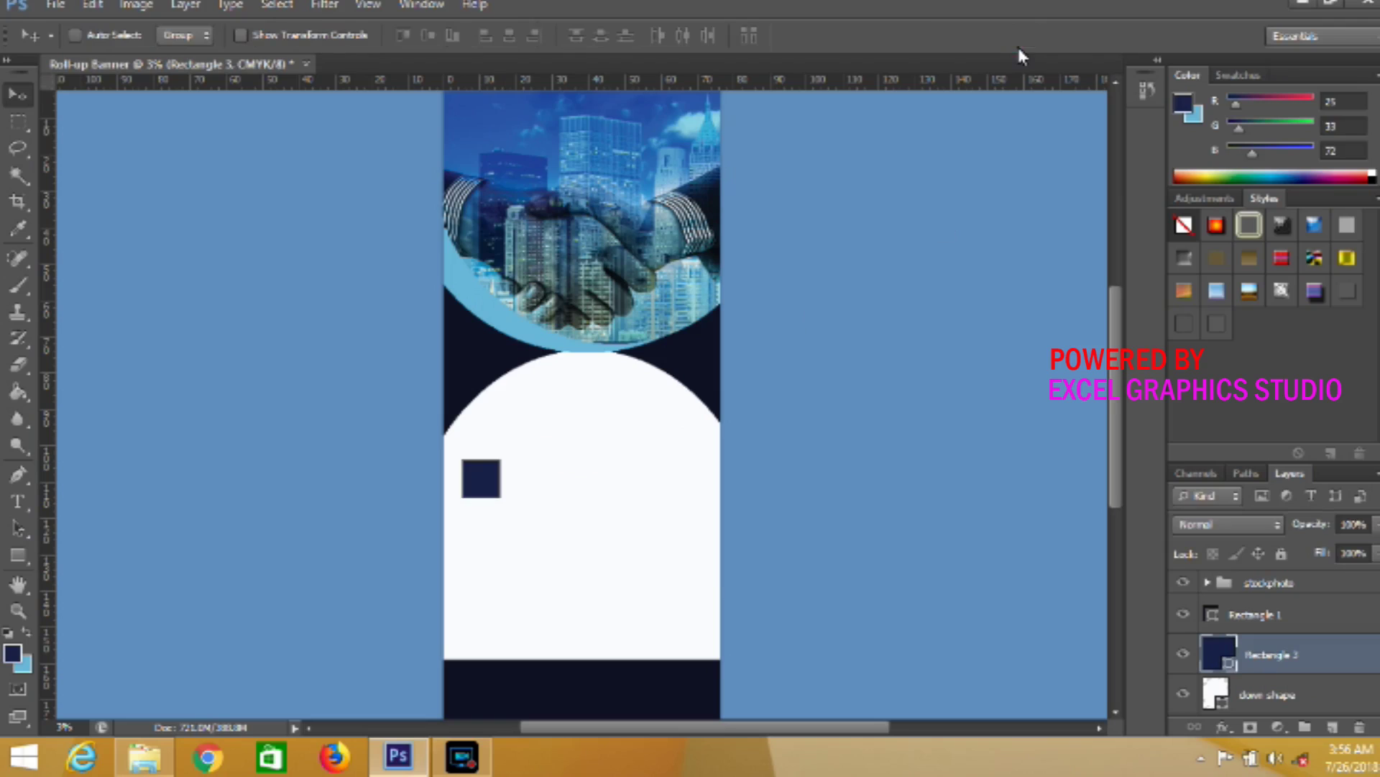
Fill the square with the circle's light blue, add a vertical guide, and duplicate it down the arch
{"action": "double_click", "coordinate": [1228, 662]}
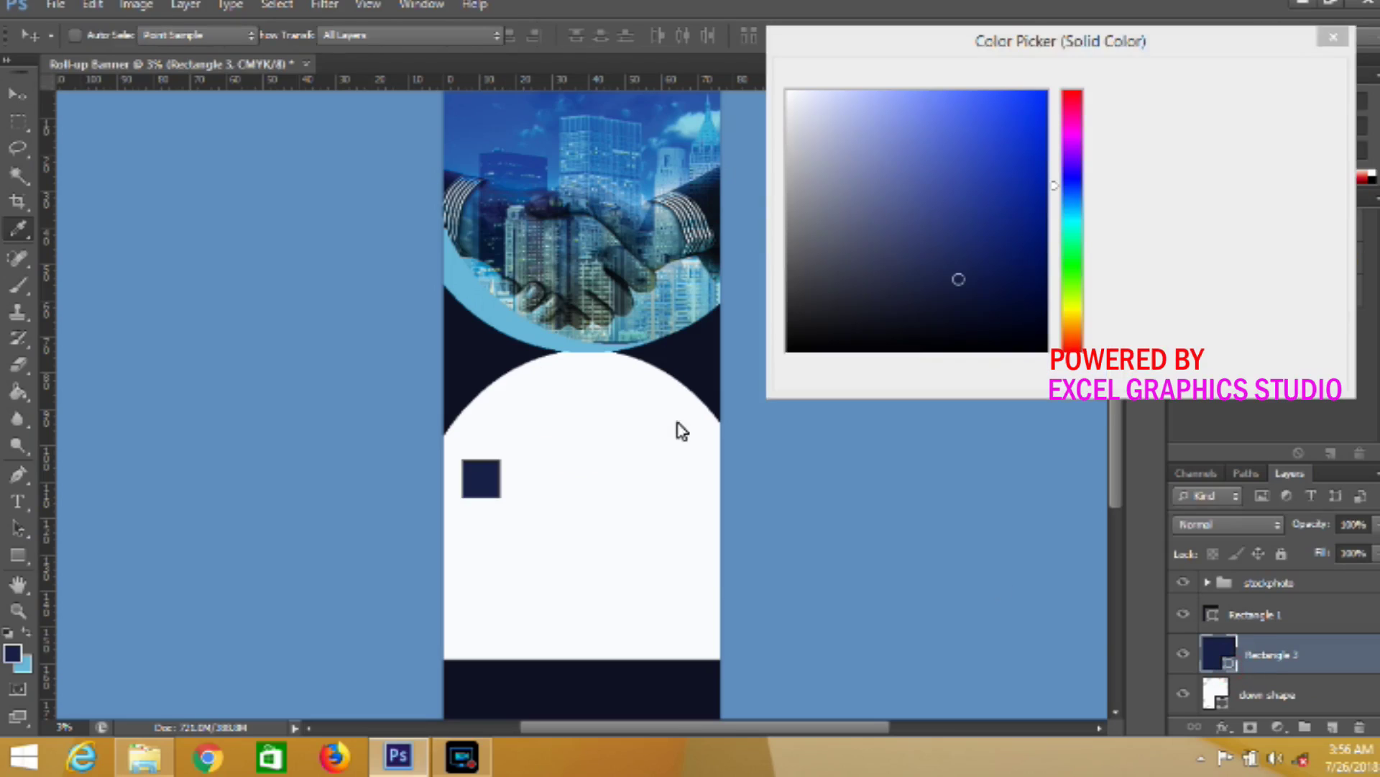
{"action": "left_click", "coordinate": [477, 307]}
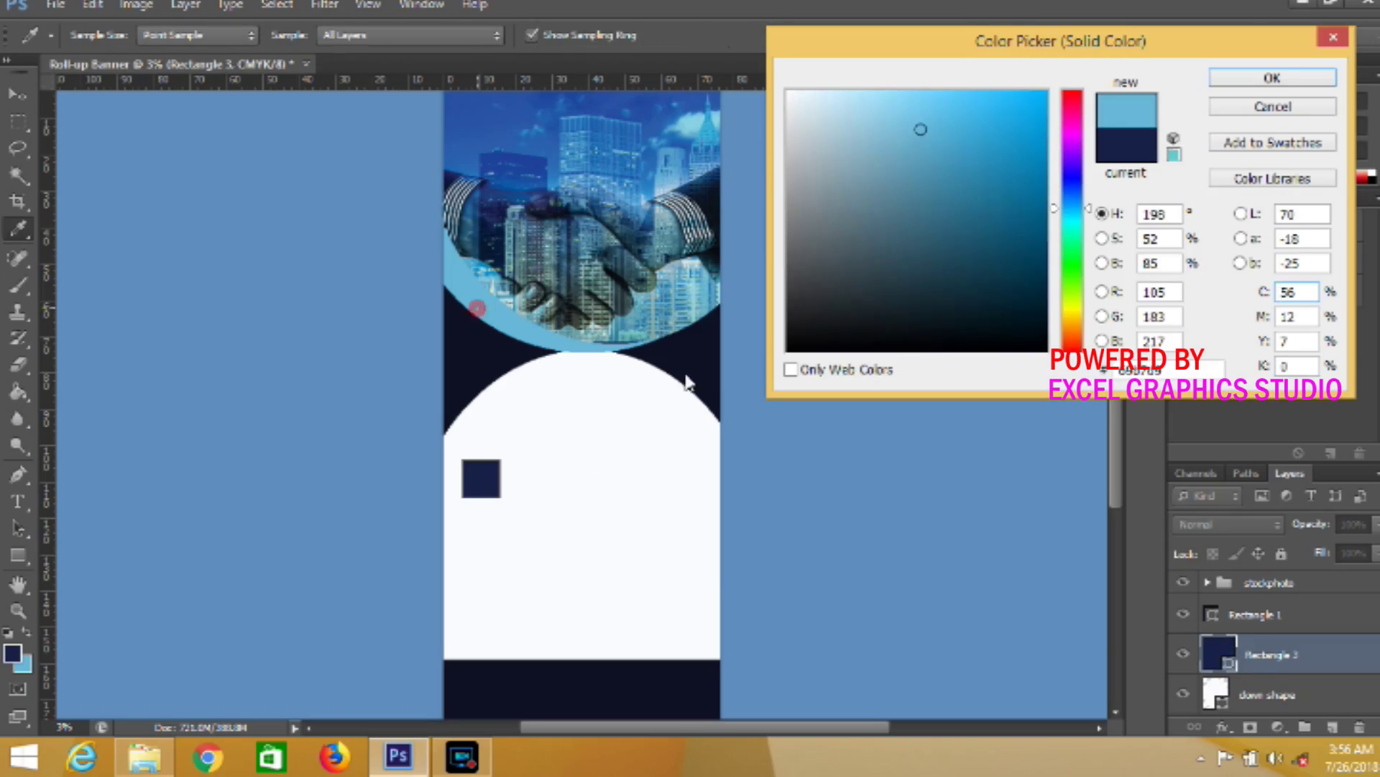
{"action": "left_click", "coordinate": [1240, 74]}
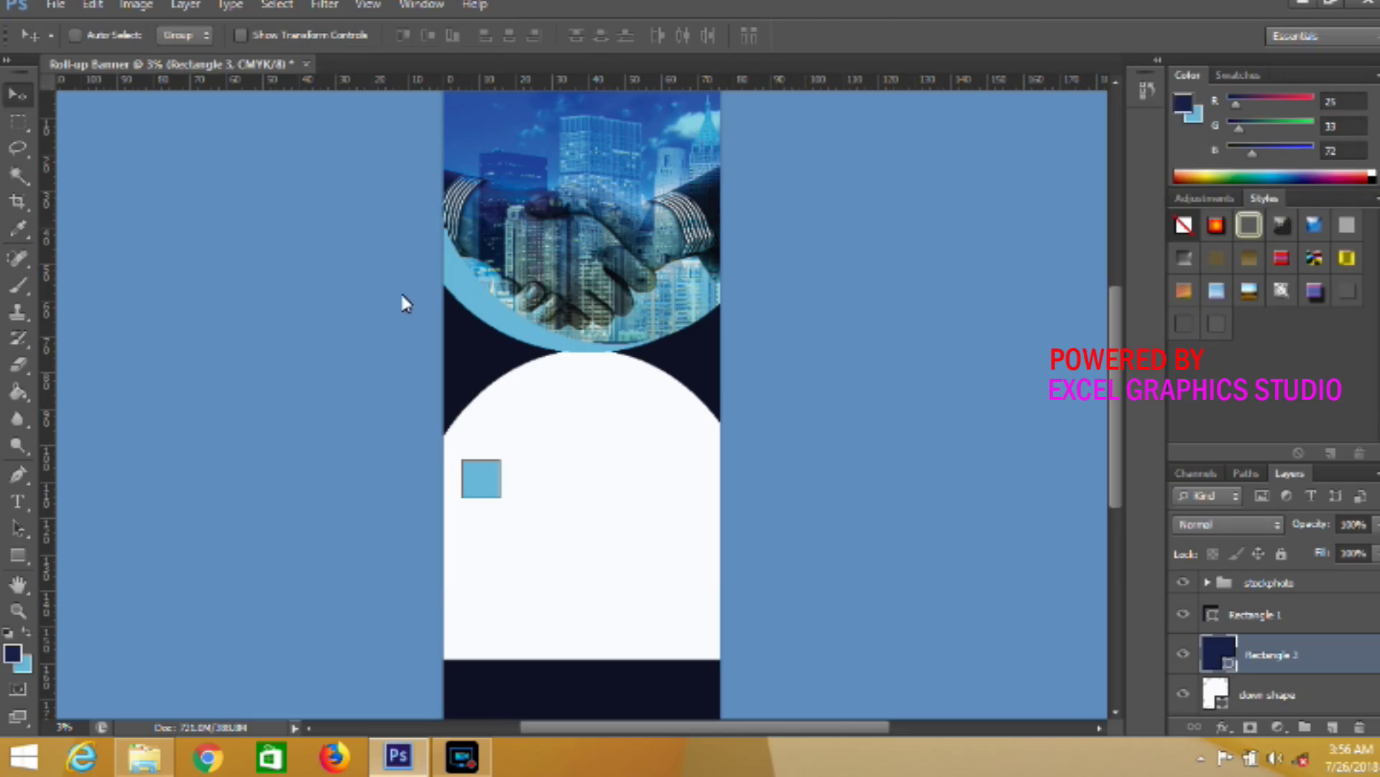
{"action": "left_click_drag", "start_coordinate": [50, 395], "coordinate": [462, 392]}
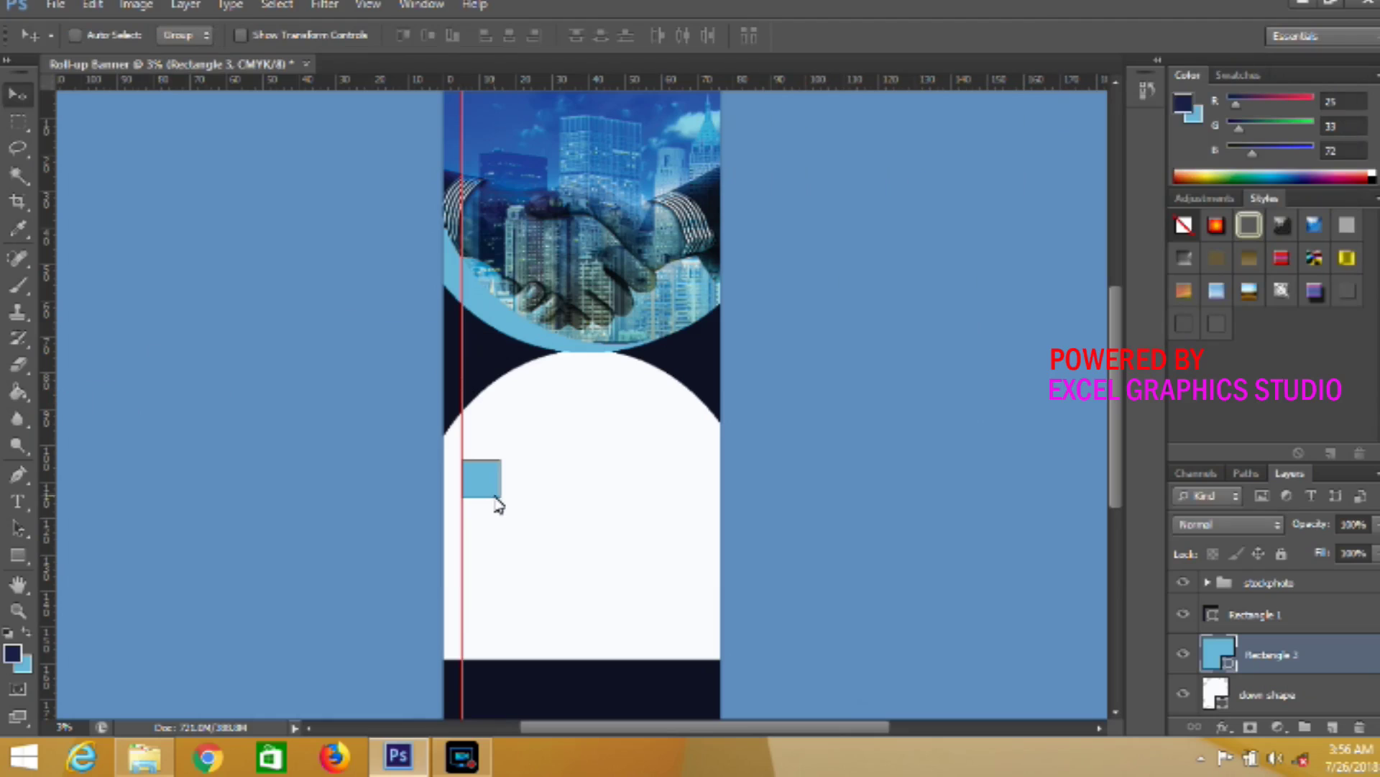
{"action": "left_click_drag", "start_coordinate": [493, 498], "coordinate": [493, 634]}
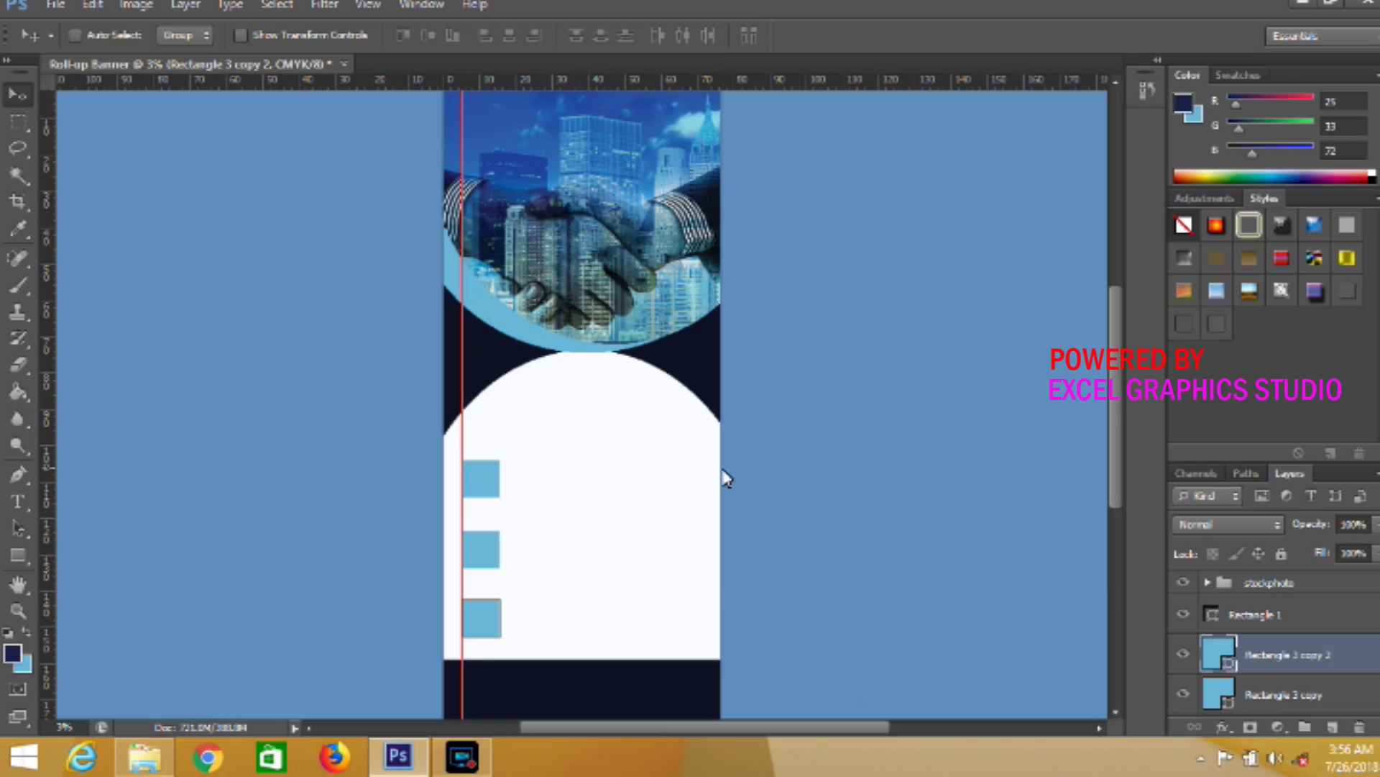
{"action": "left_click", "coordinate": [1115, 710]}
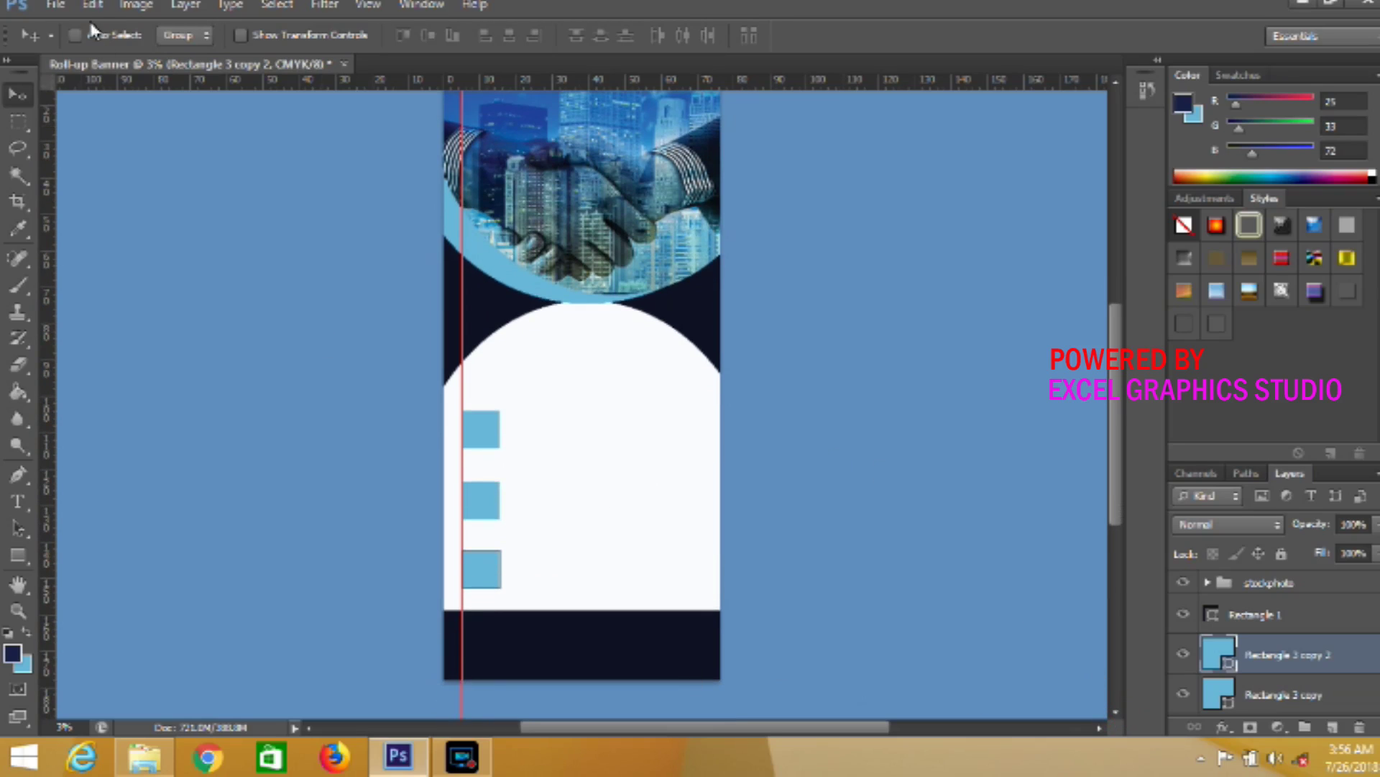
Open agreement.psd from Desktop > BUSINESS ICONS, keeping its layers
{"action": "left_click", "coordinate": [68, 7]}
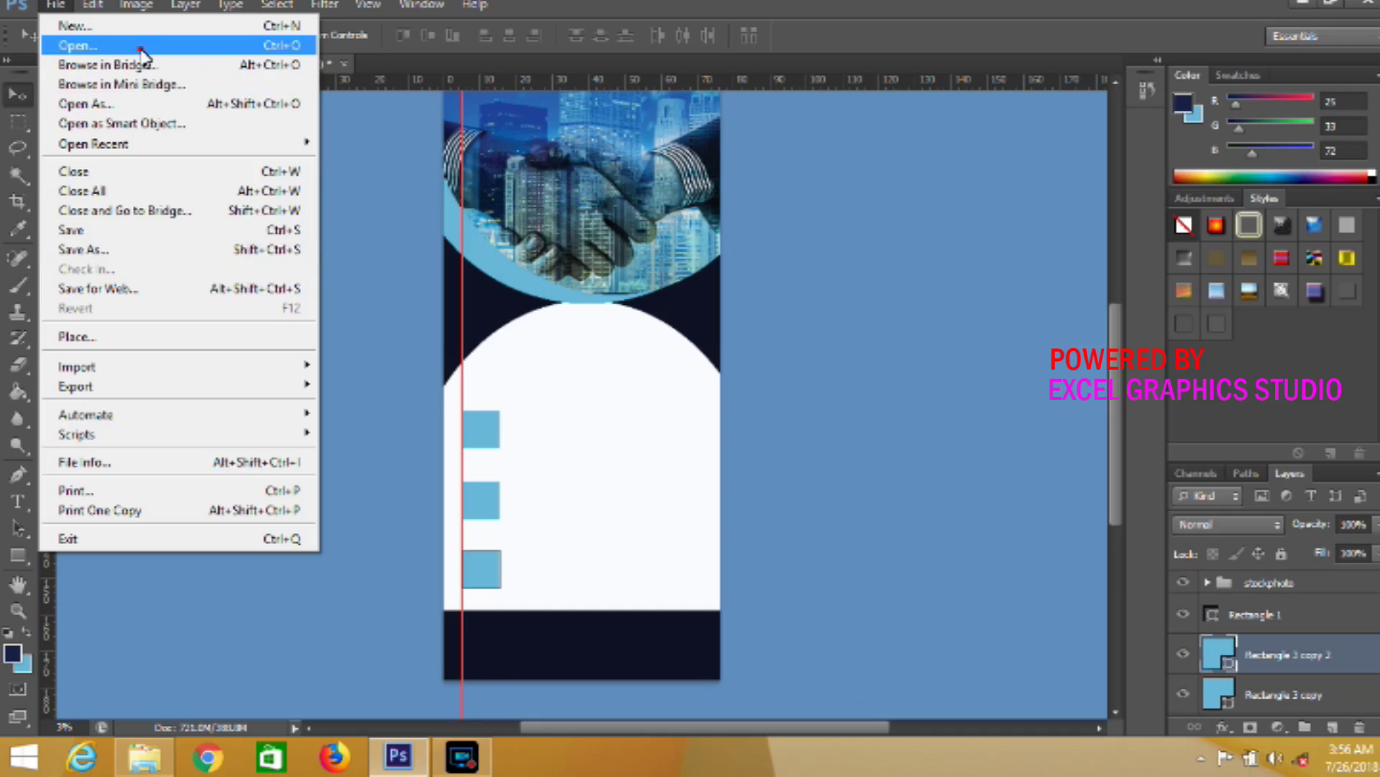
{"action": "left_click", "coordinate": [142, 47]}
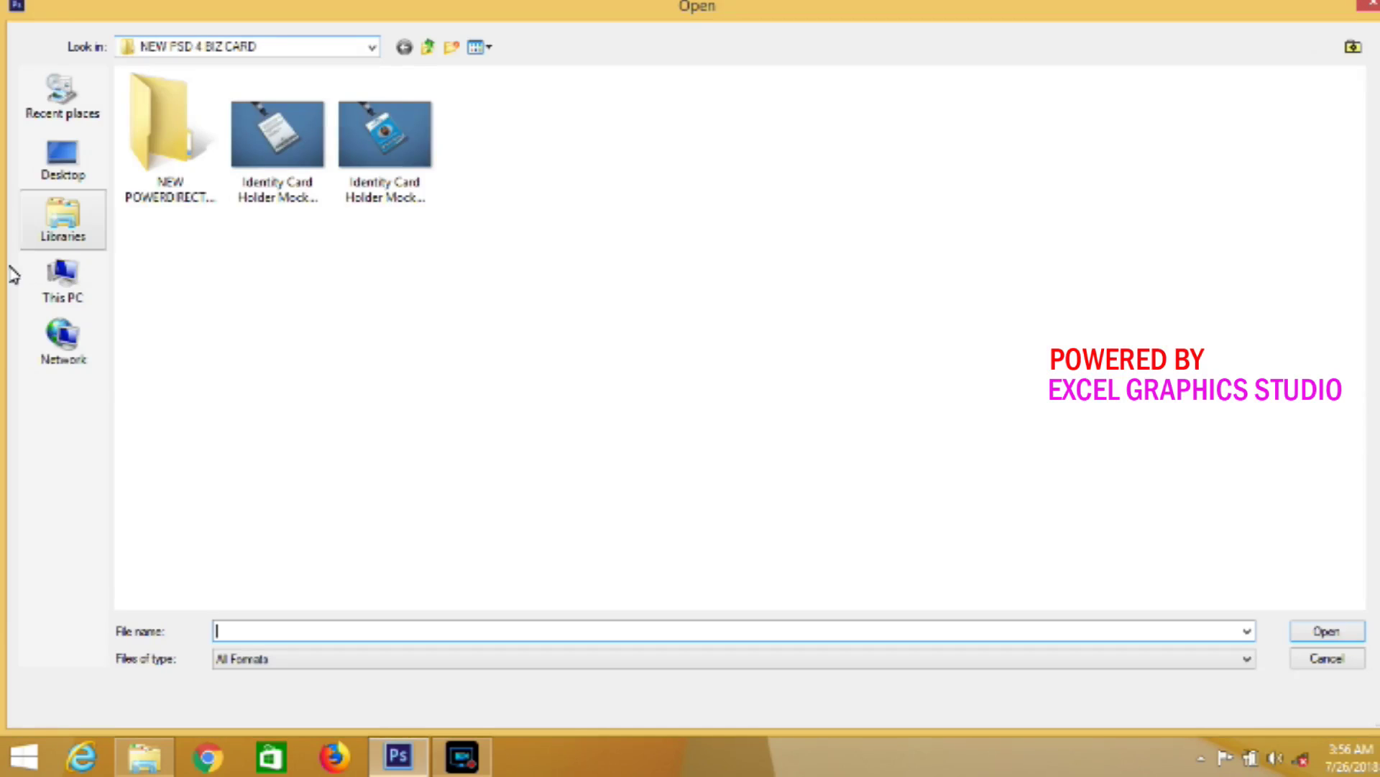
{"action": "left_click", "coordinate": [48, 160]}
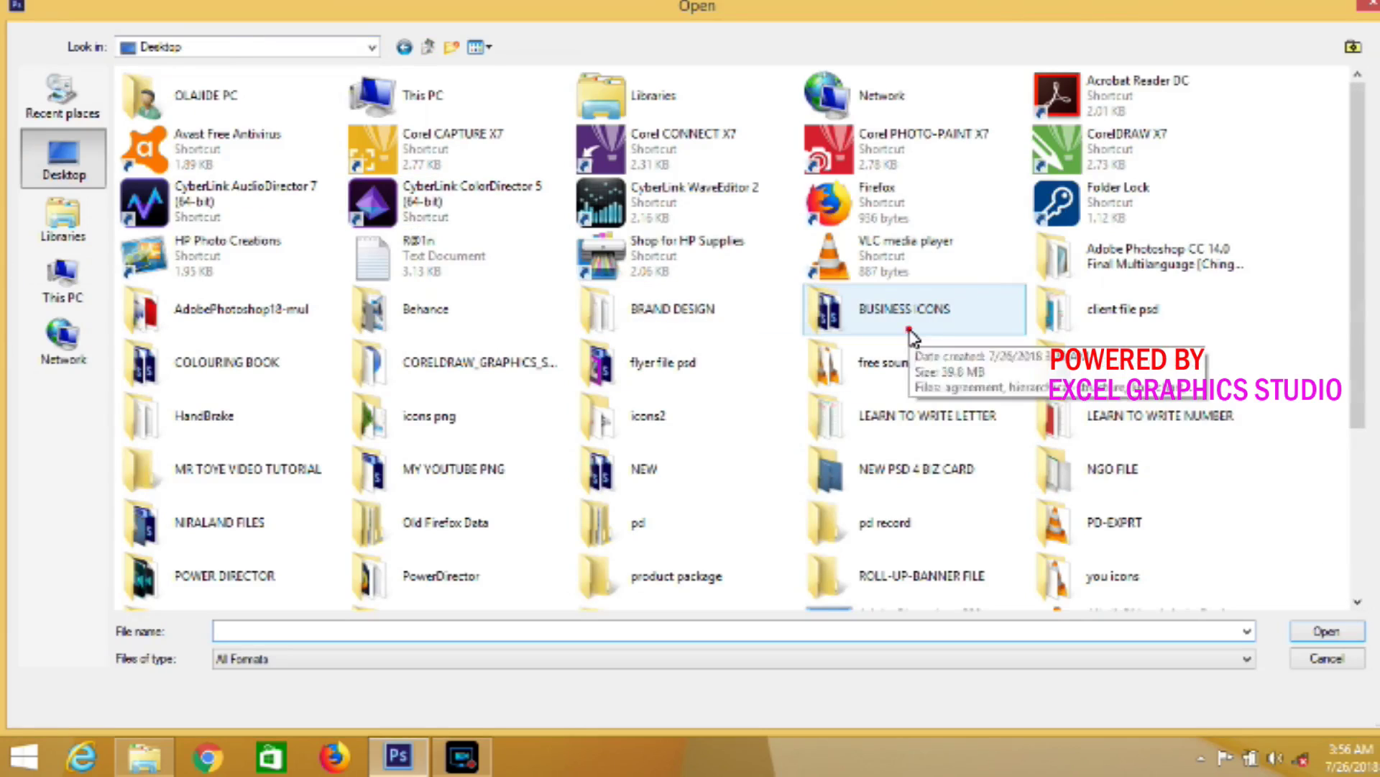
{"action": "double_click", "coordinate": [891, 310]}
{"action": "left_click", "coordinate": [199, 181]}
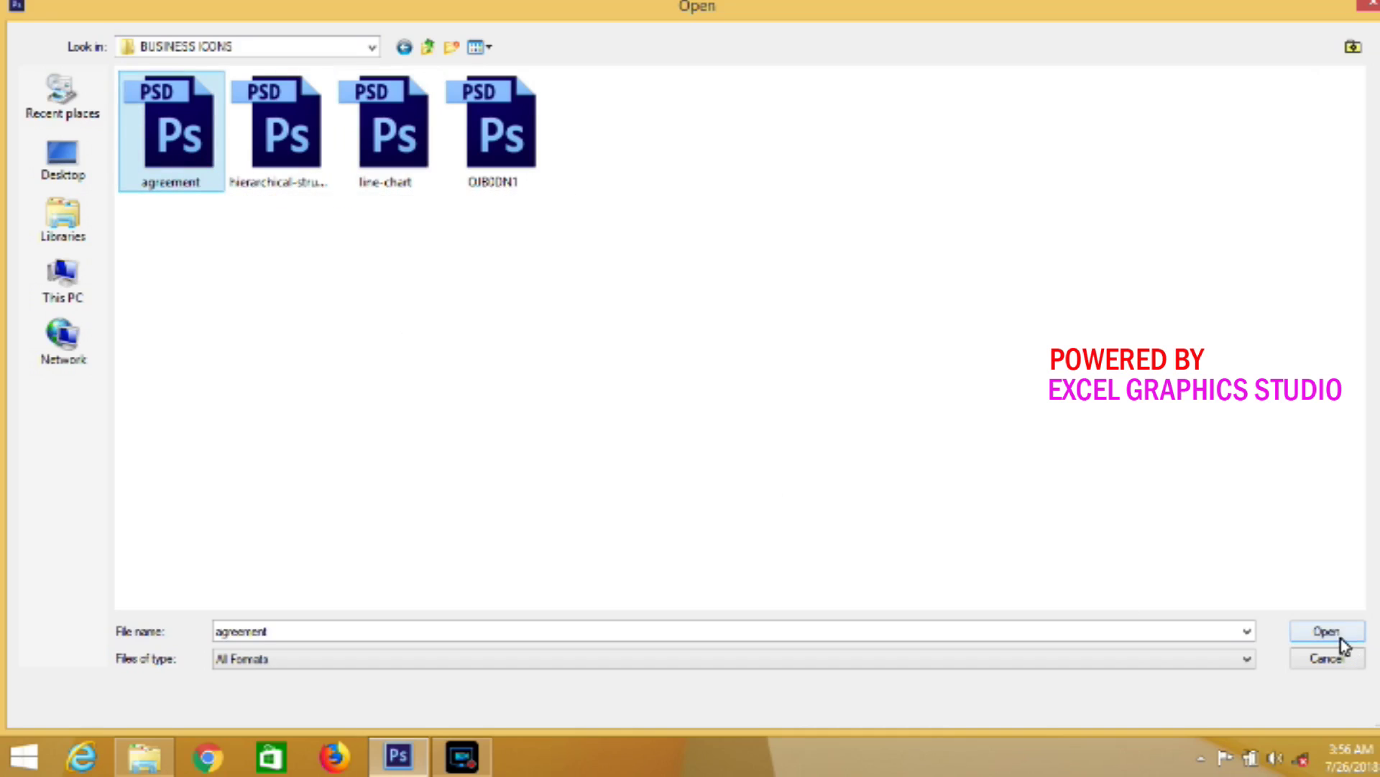
{"action": "left_click", "coordinate": [1338, 636]}
{"action": "left_click", "coordinate": [625, 309]}
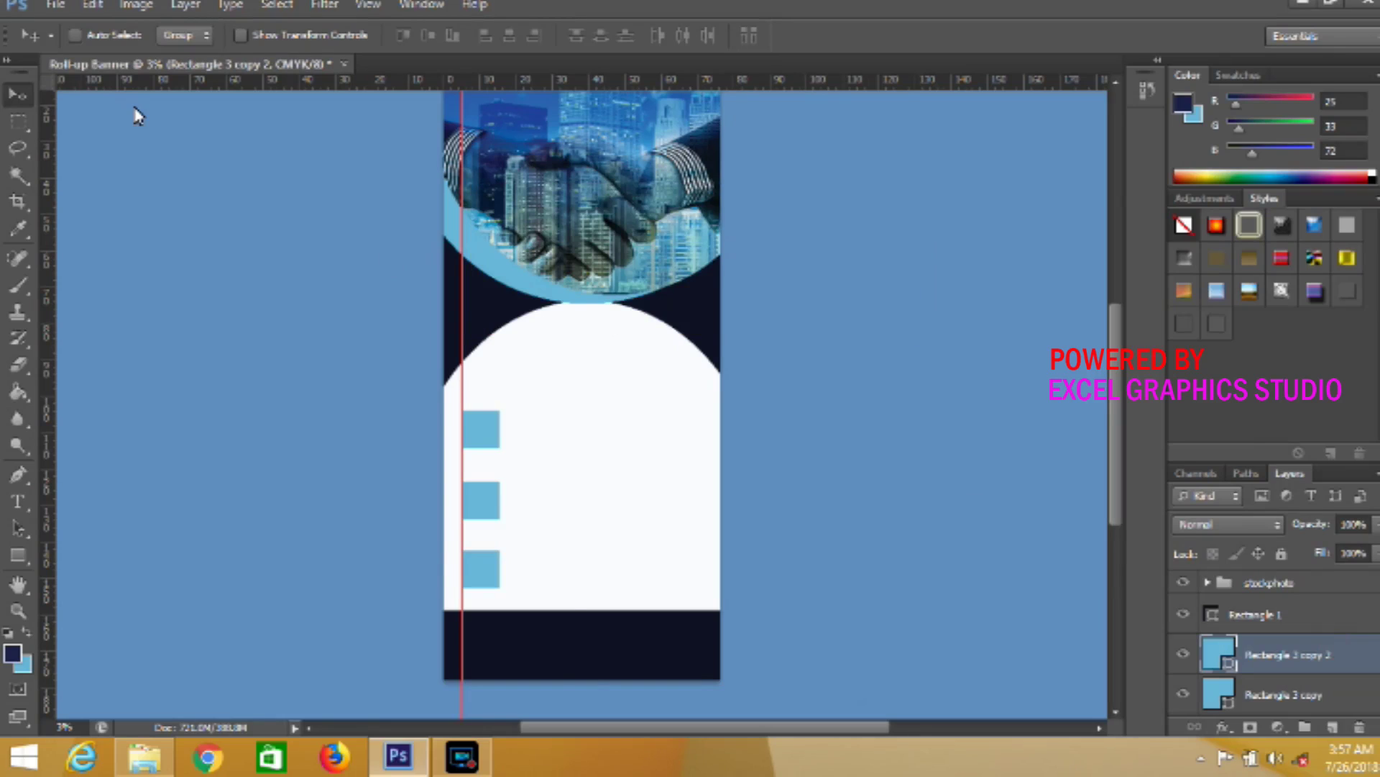
Open line-chart.psd from the same BUSINESS ICONS folder
{"action": "left_click", "coordinate": [52, 7]}
{"action": "left_click", "coordinate": [93, 52]}
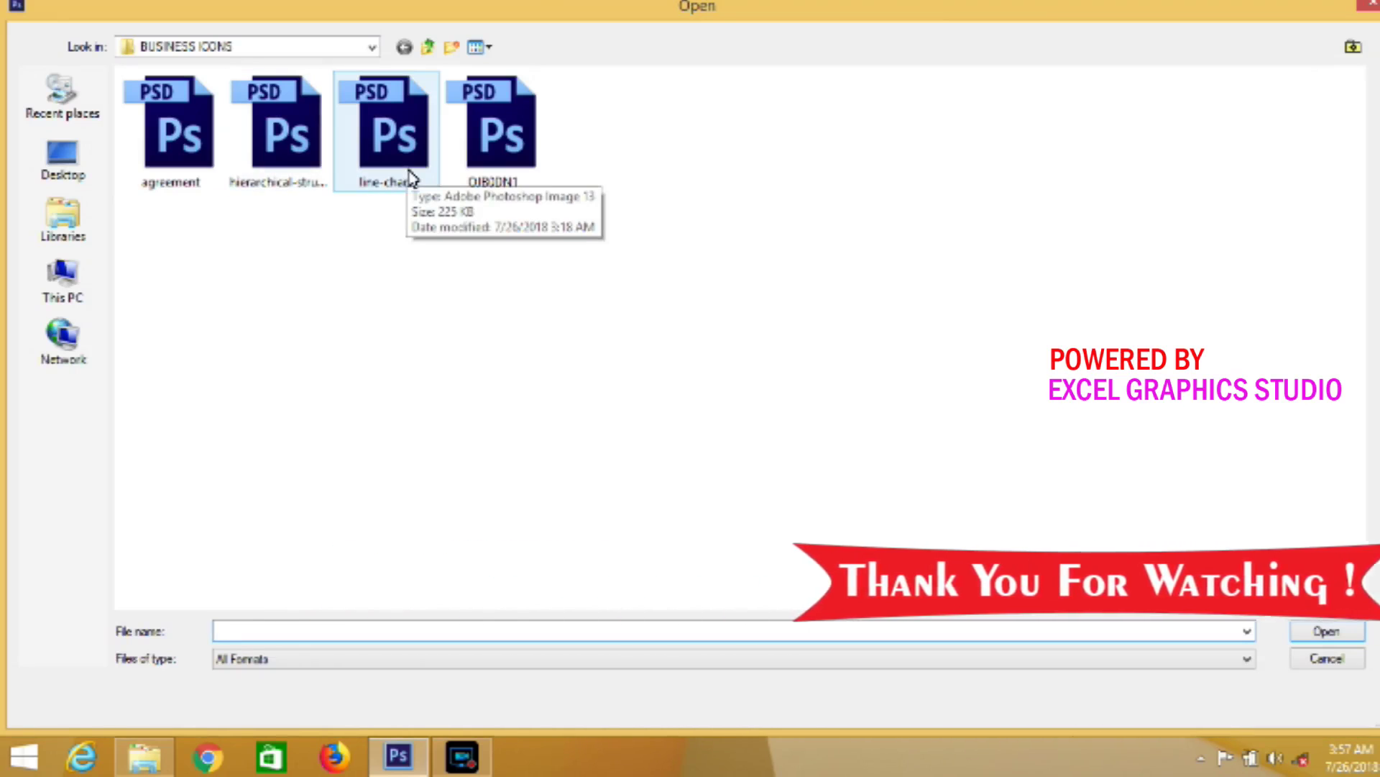
{"action": "left_click", "coordinate": [410, 175]}
{"action": "left_click", "coordinate": [1334, 635]}
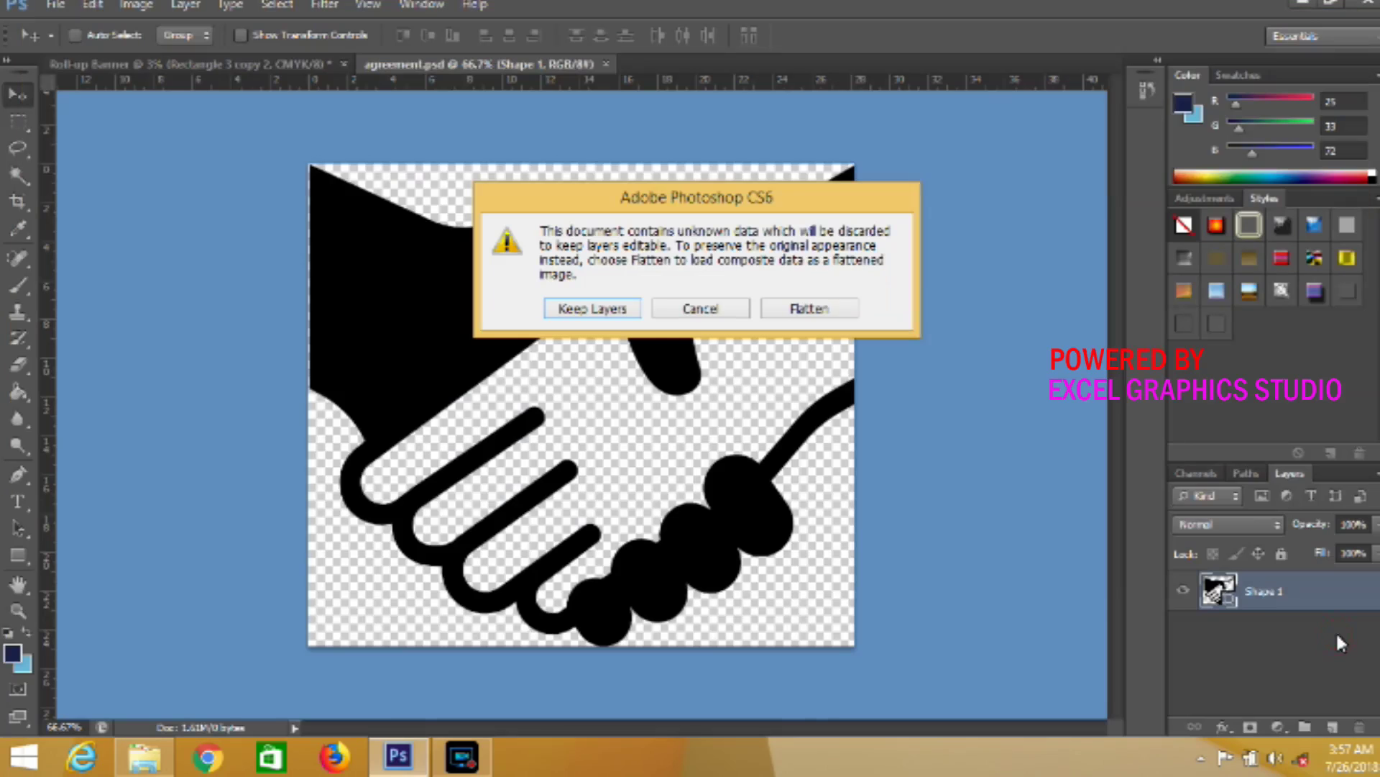
Keep line-chart.psd's layers, then select the first blue square's layer in the roll-up banner
{"action": "left_click", "coordinate": [590, 309]}
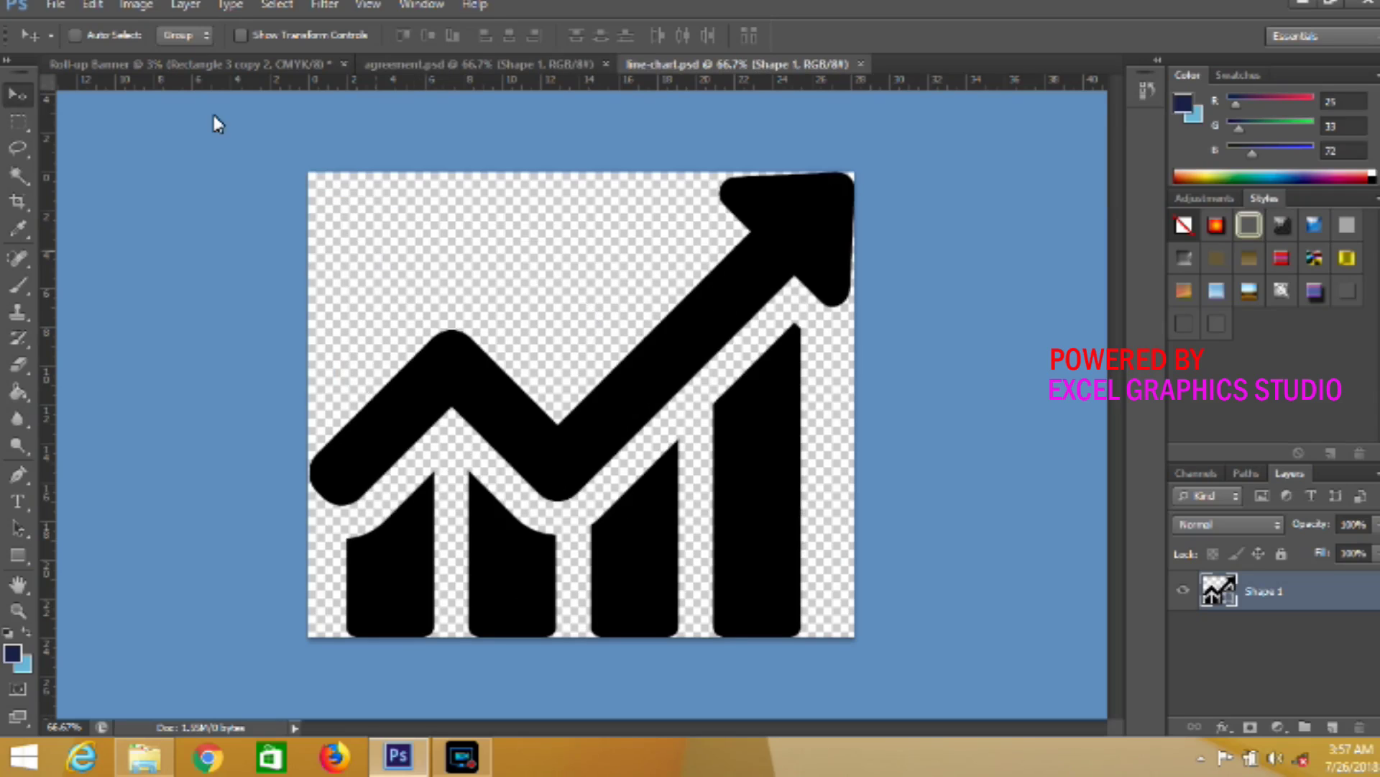
{"action": "left_click", "coordinate": [195, 63]}
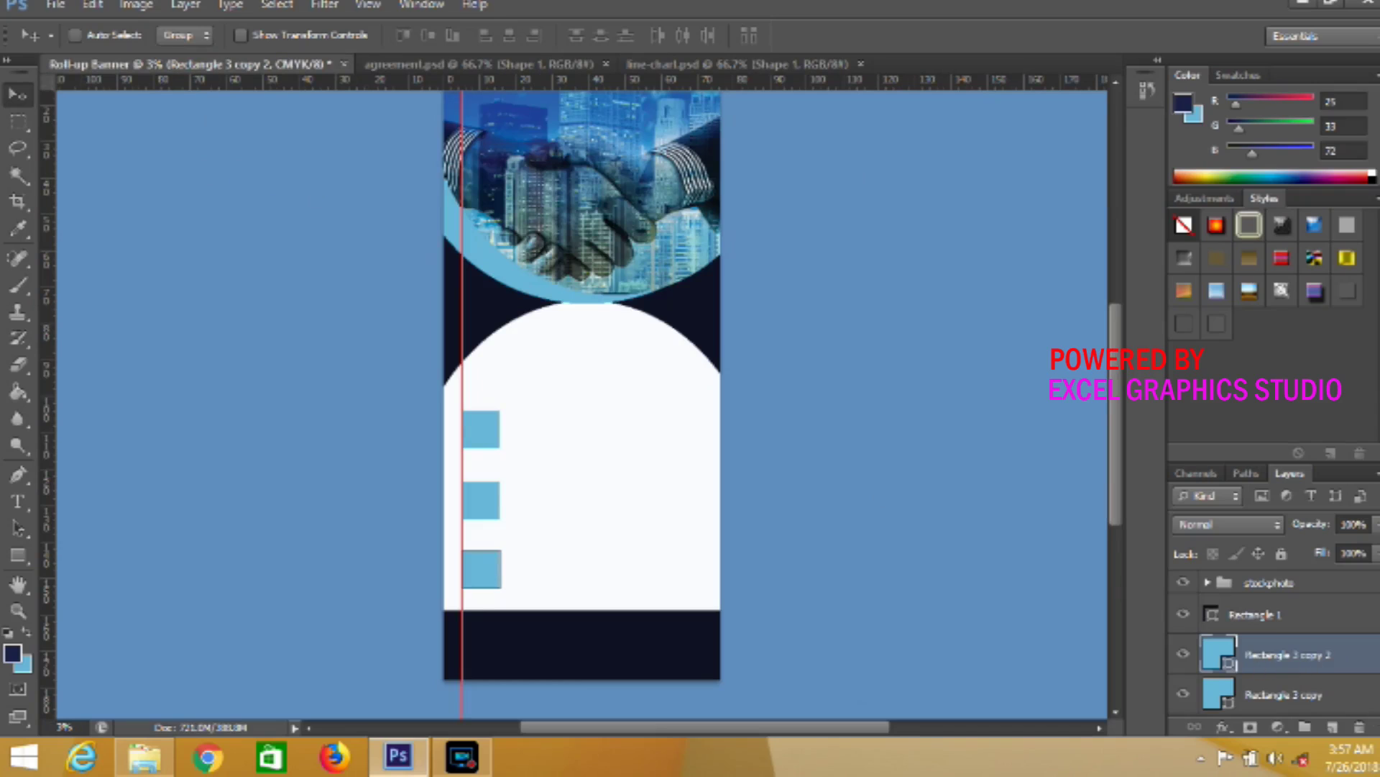
{"action": "scroll", "coordinate": [1294, 669], "scroll_direction": "down", "scroll_amount": 3}
{"action": "left_click", "coordinate": [1313, 650]}
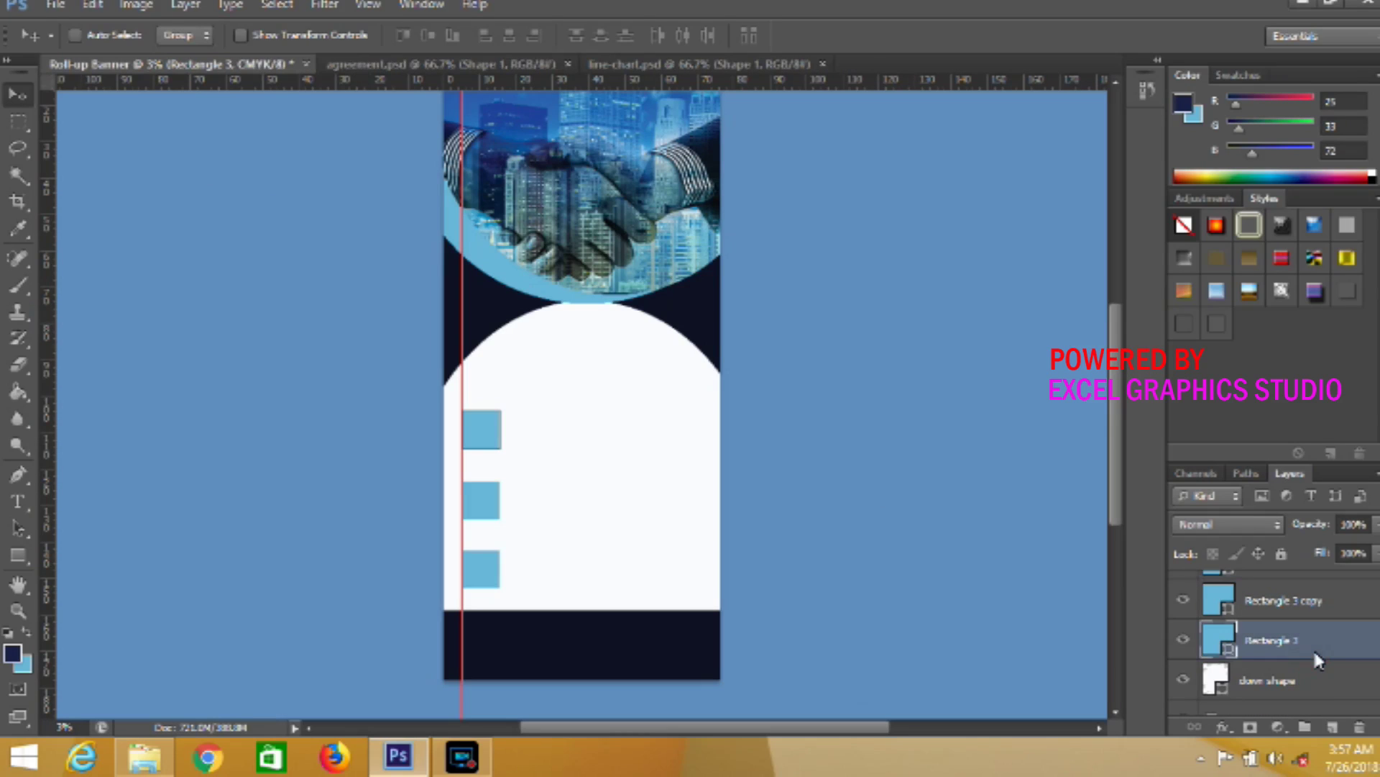
Drag the handshake icon from agreement.psd onto the banner's first blue square
{"action": "left_click", "coordinate": [693, 67]}
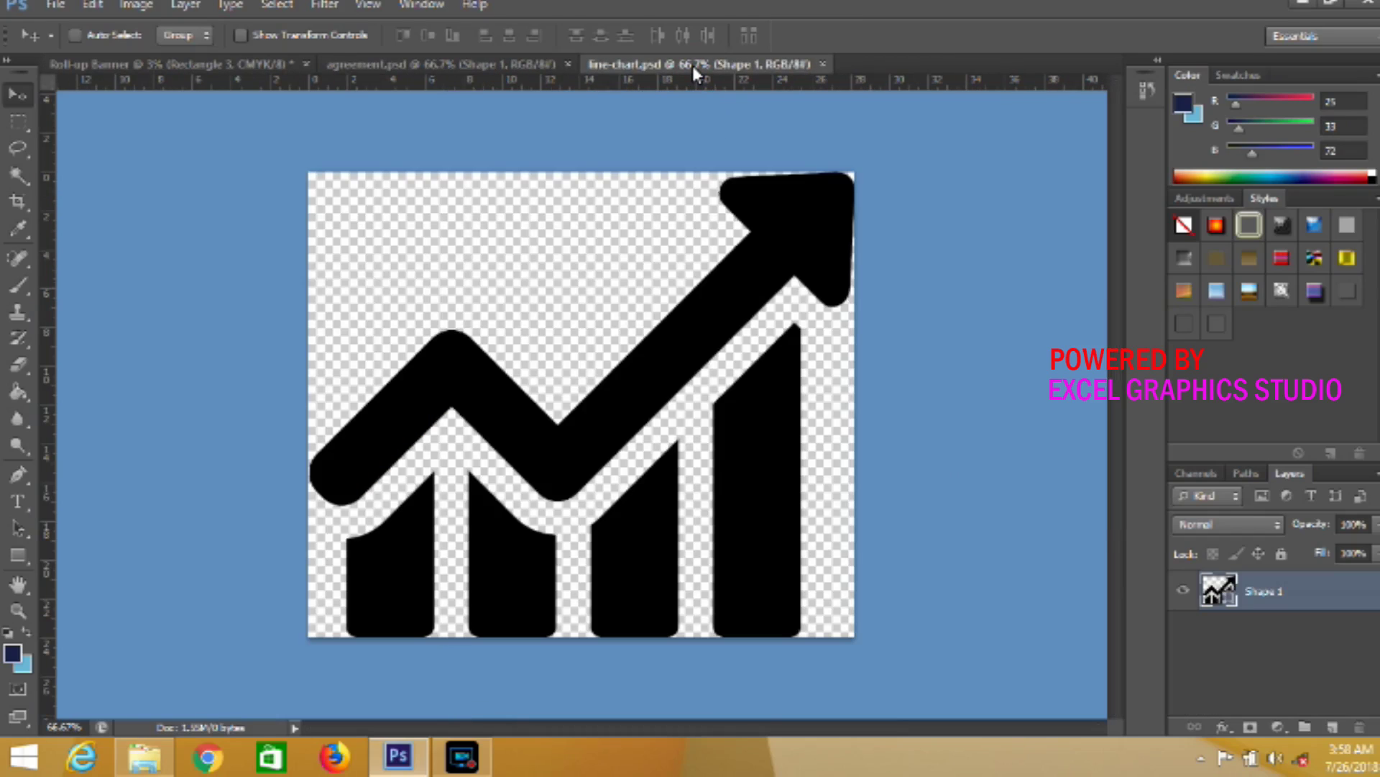
{"action": "left_click", "coordinate": [553, 65]}
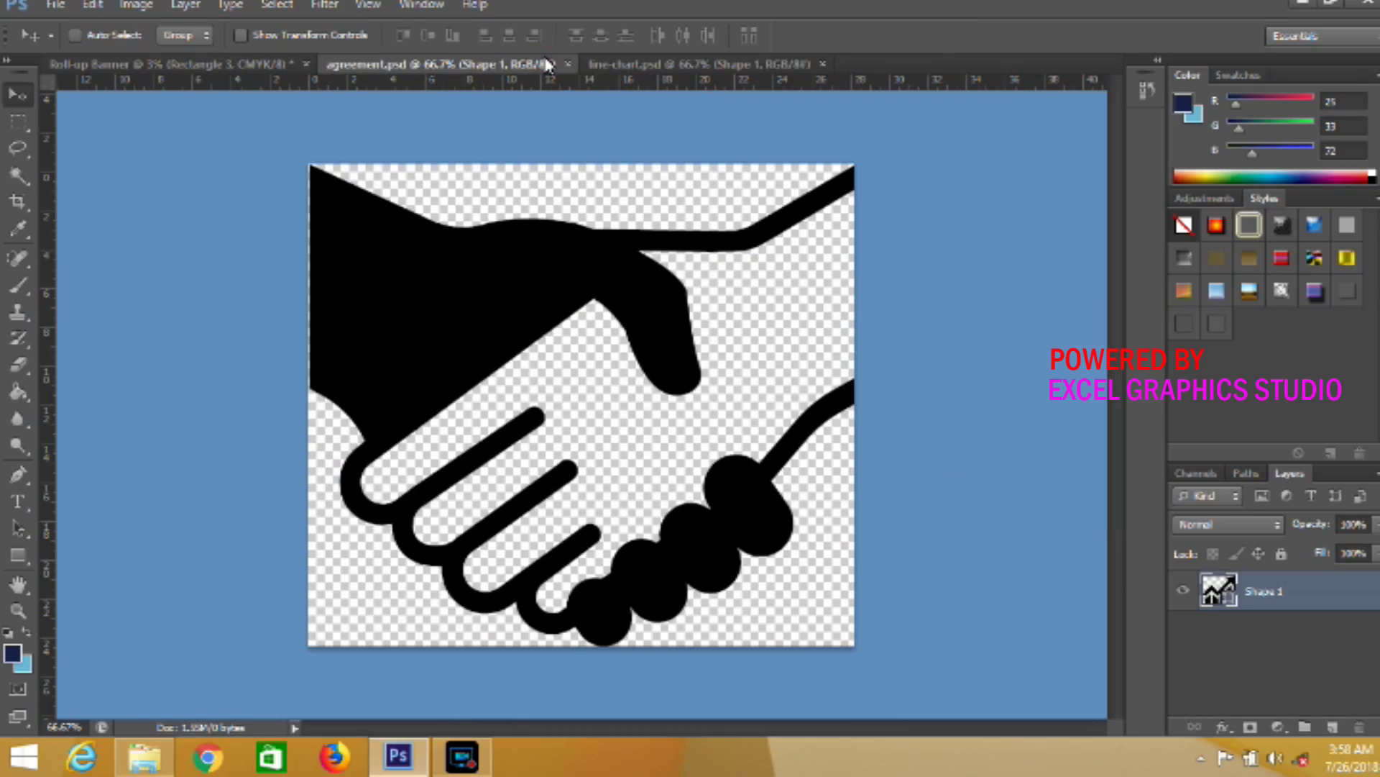
{"action": "left_click_drag", "start_coordinate": [544, 338], "coordinate": [291, 149]}
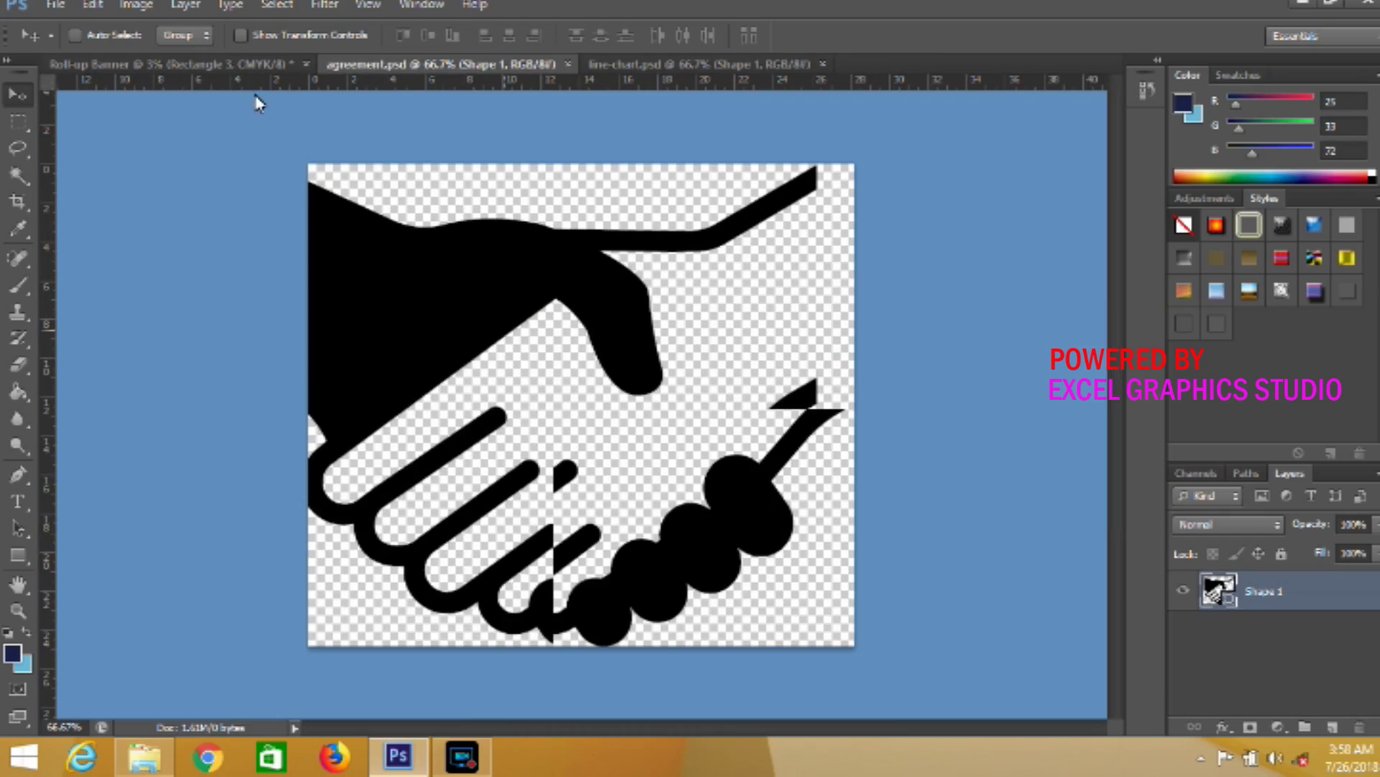
{"action": "left_click", "coordinate": [238, 65]}
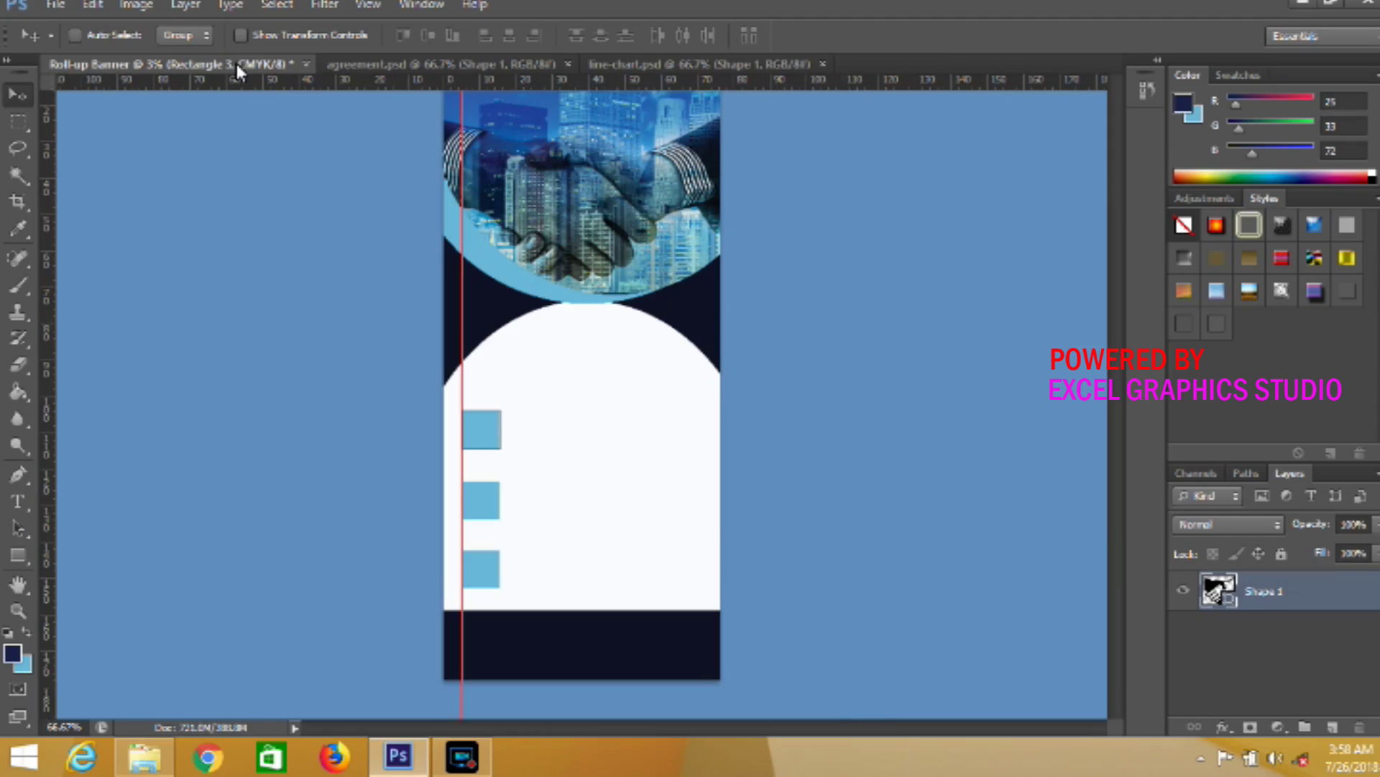
{"action": "left_click_drag", "start_coordinate": [238, 65], "coordinate": [480, 436]}
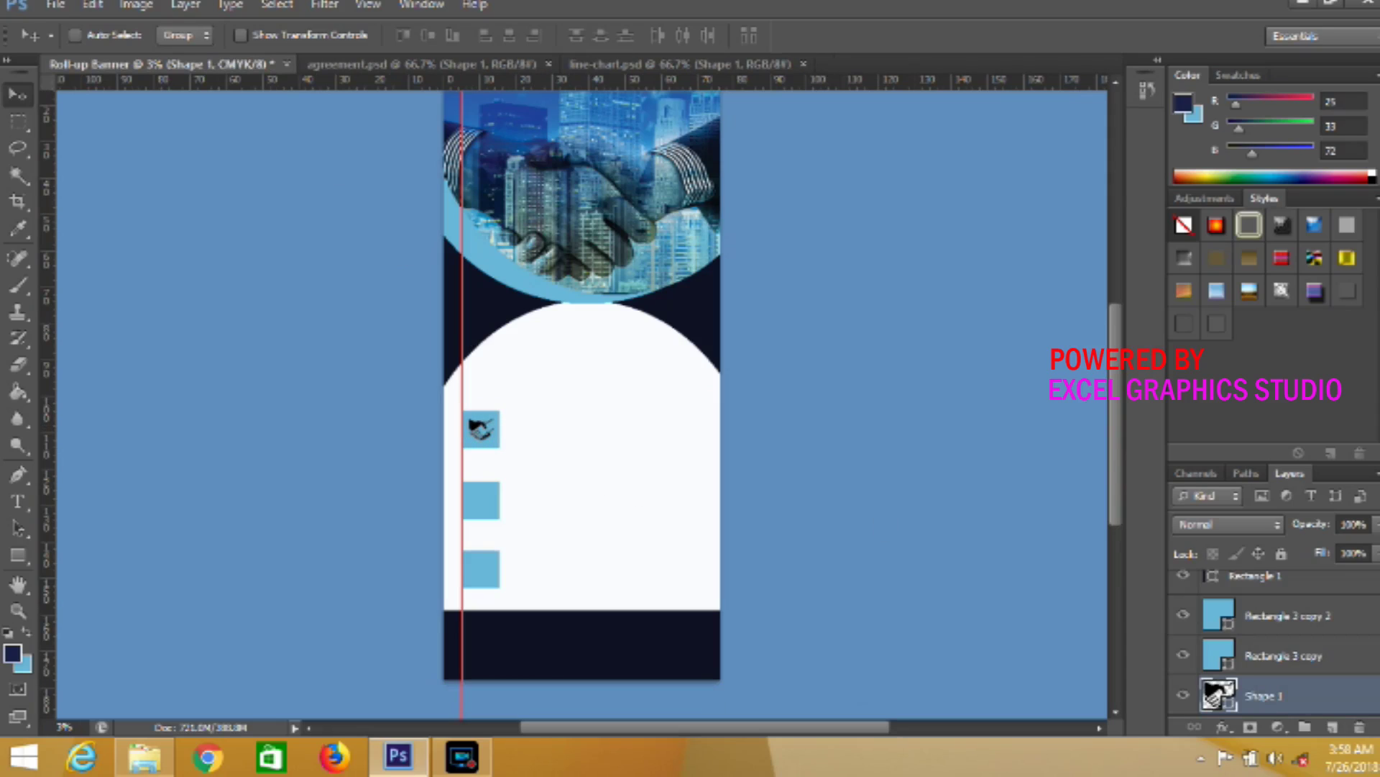
Vertically centre the handshake icon on the first square and fill it near-white (R251 G252 B254)
{"action": "scroll", "coordinate": [1280, 648], "scroll_direction": "down", "scroll_amount": 2}
{"action": "left_click", "coordinate": [1303, 681], "text": "shift"}
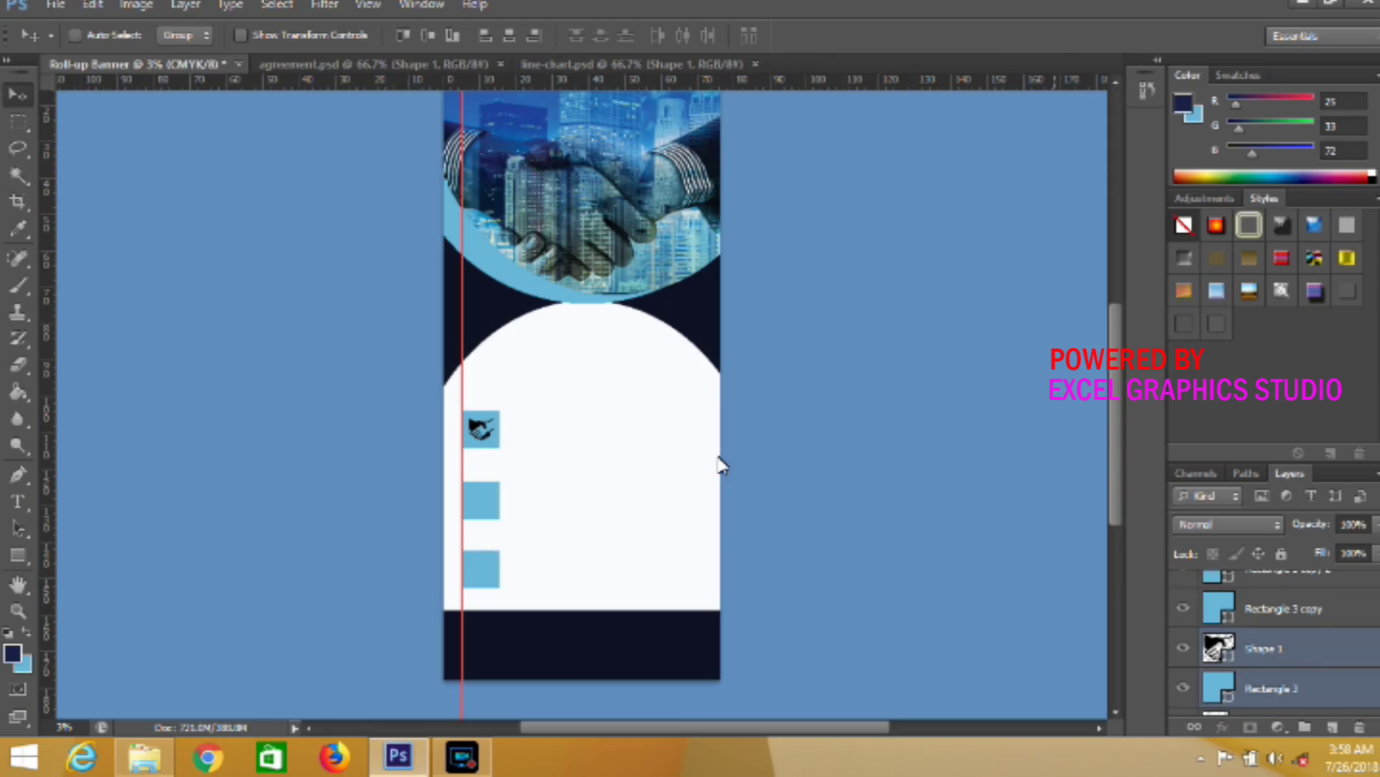
{"action": "left_click", "coordinate": [511, 39]}
{"action": "left_click", "coordinate": [1294, 653]}
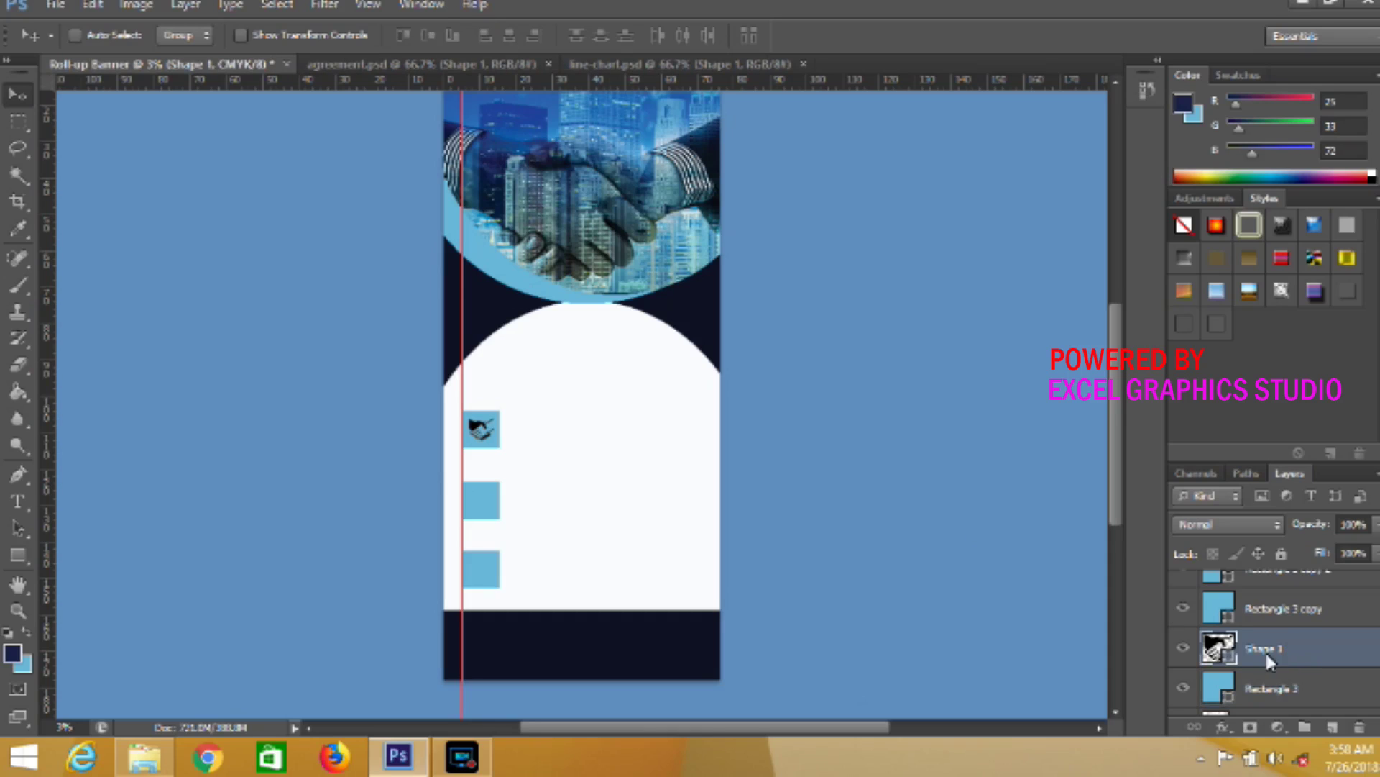
{"action": "double_click", "coordinate": [1231, 663]}
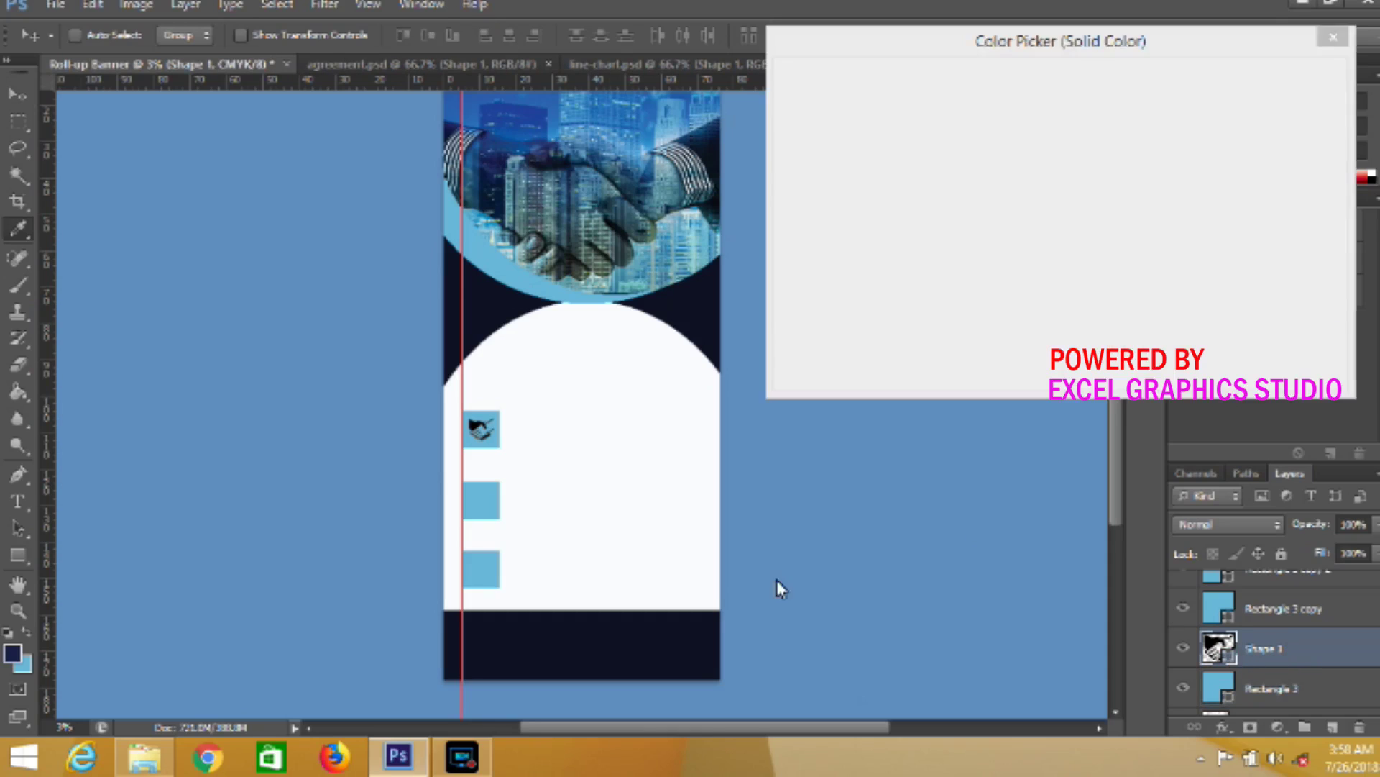
{"action": "left_click", "coordinate": [564, 501]}
{"action": "left_click", "coordinate": [1273, 76]}
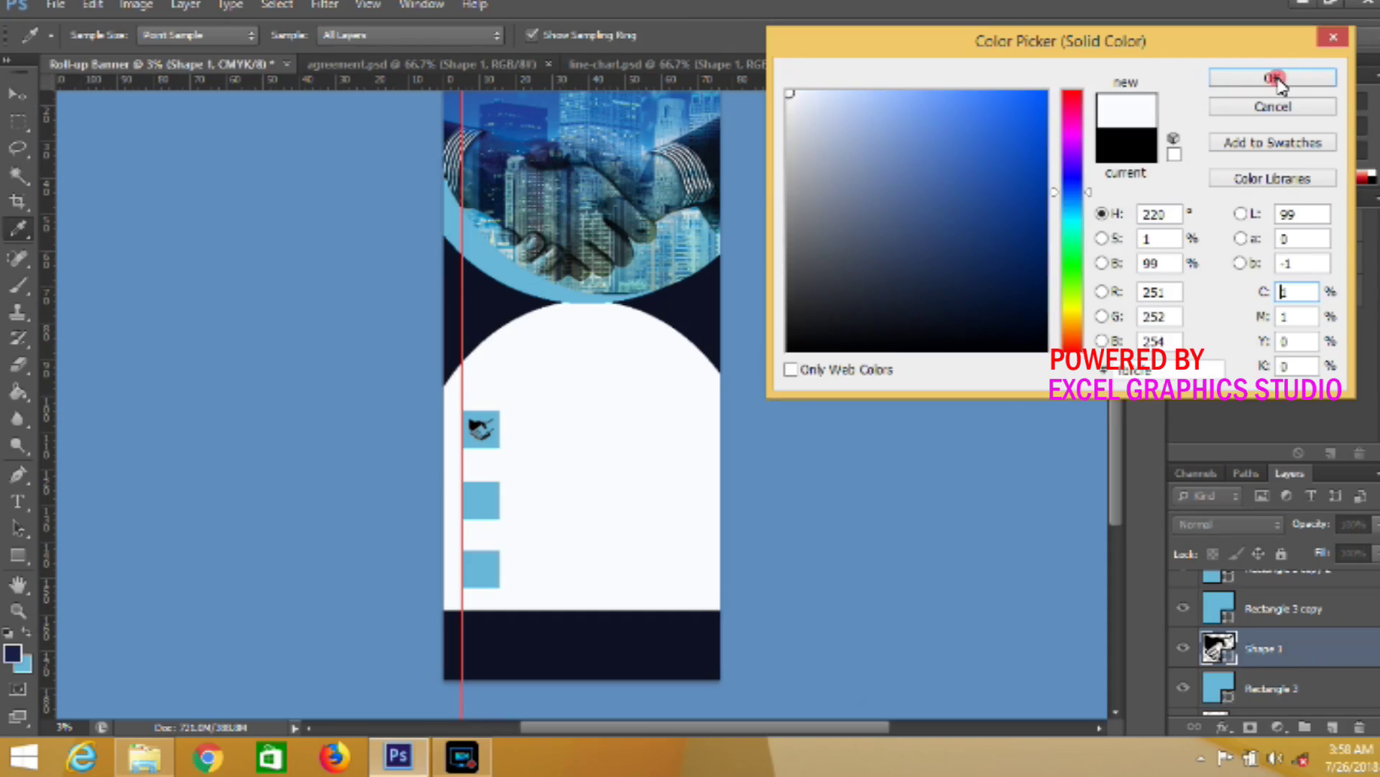
Select the second blue square's layer and toggle its visibility off and back on
{"action": "left_click", "coordinate": [1276, 615]}
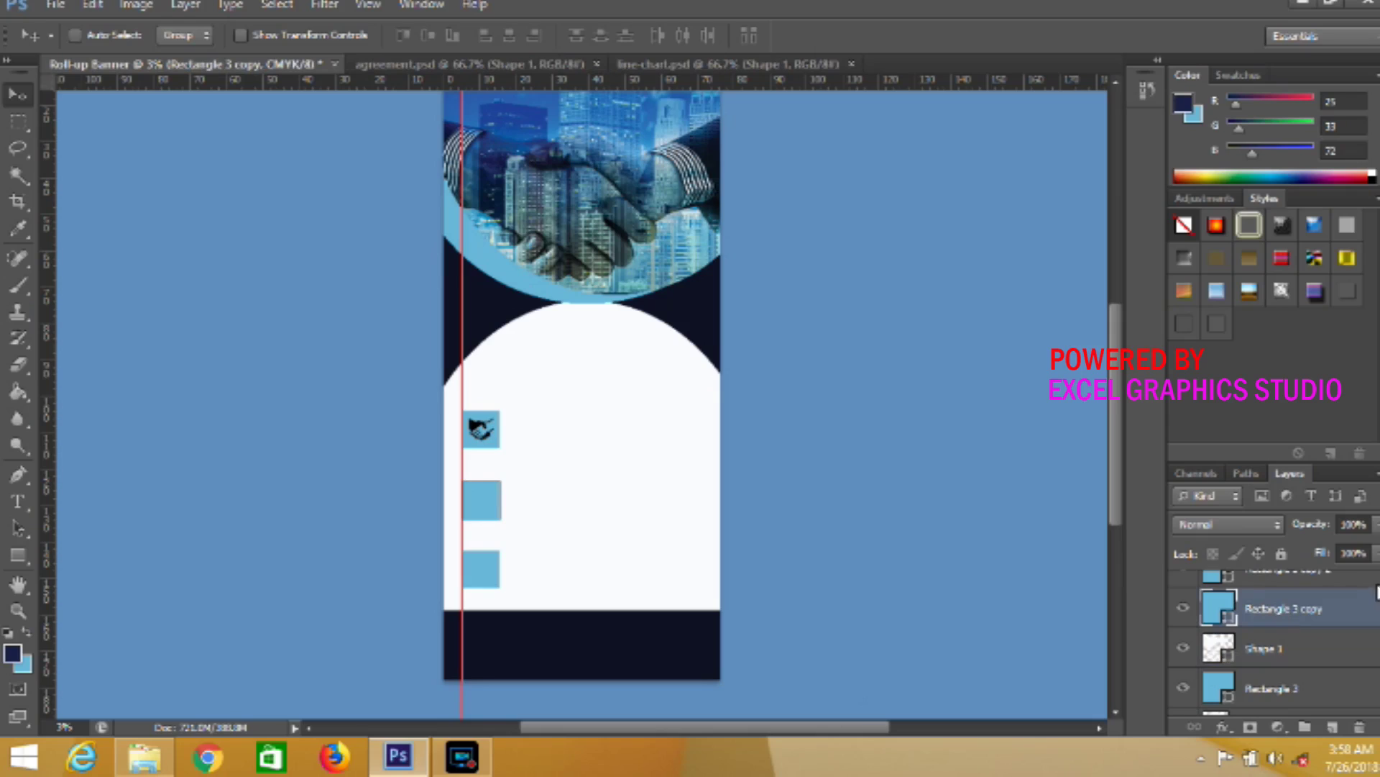
{"action": "scroll", "coordinate": [1273, 640], "scroll_direction": "up", "scroll_amount": 1}
{"action": "scroll", "coordinate": [1273, 640], "scroll_direction": "up", "scroll_amount": 1}
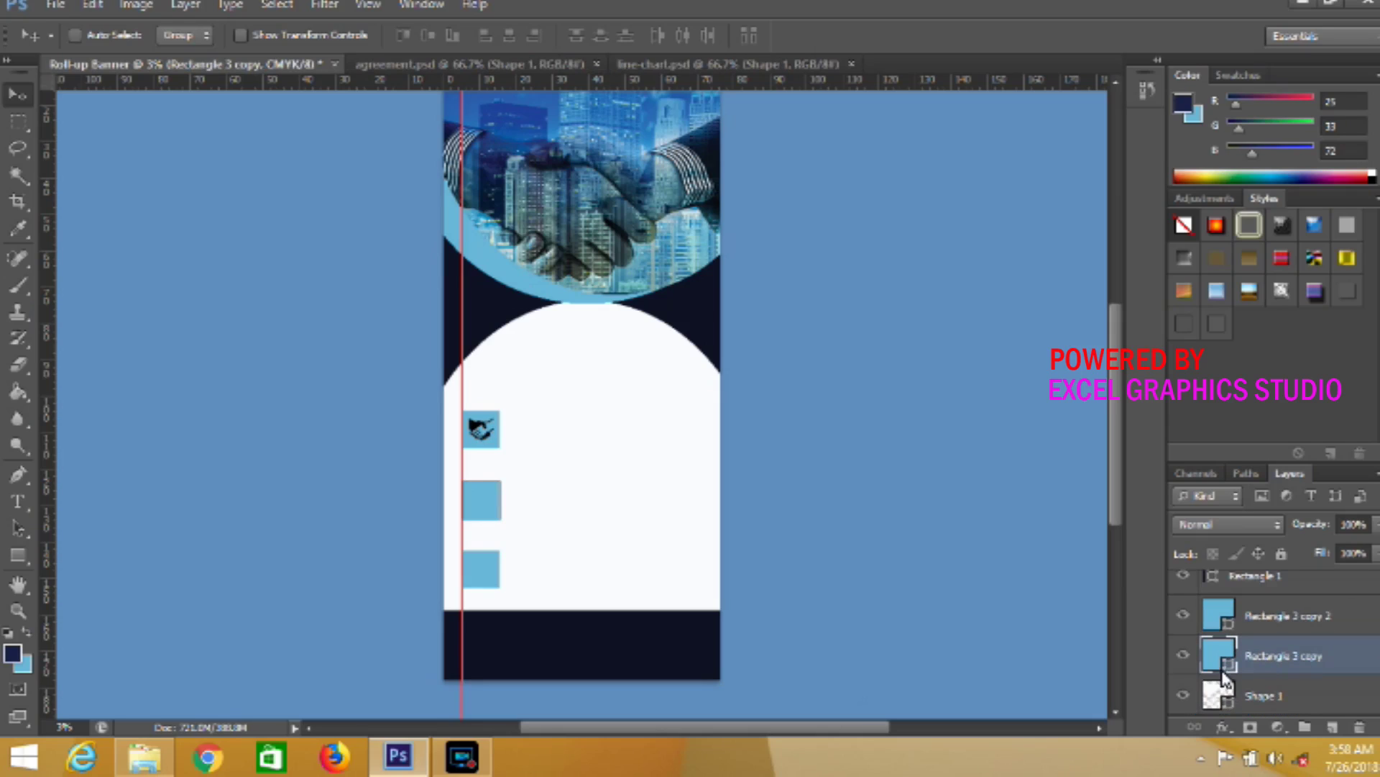
{"action": "left_click", "coordinate": [1182, 653]}
{"action": "left_click", "coordinate": [1182, 653]}
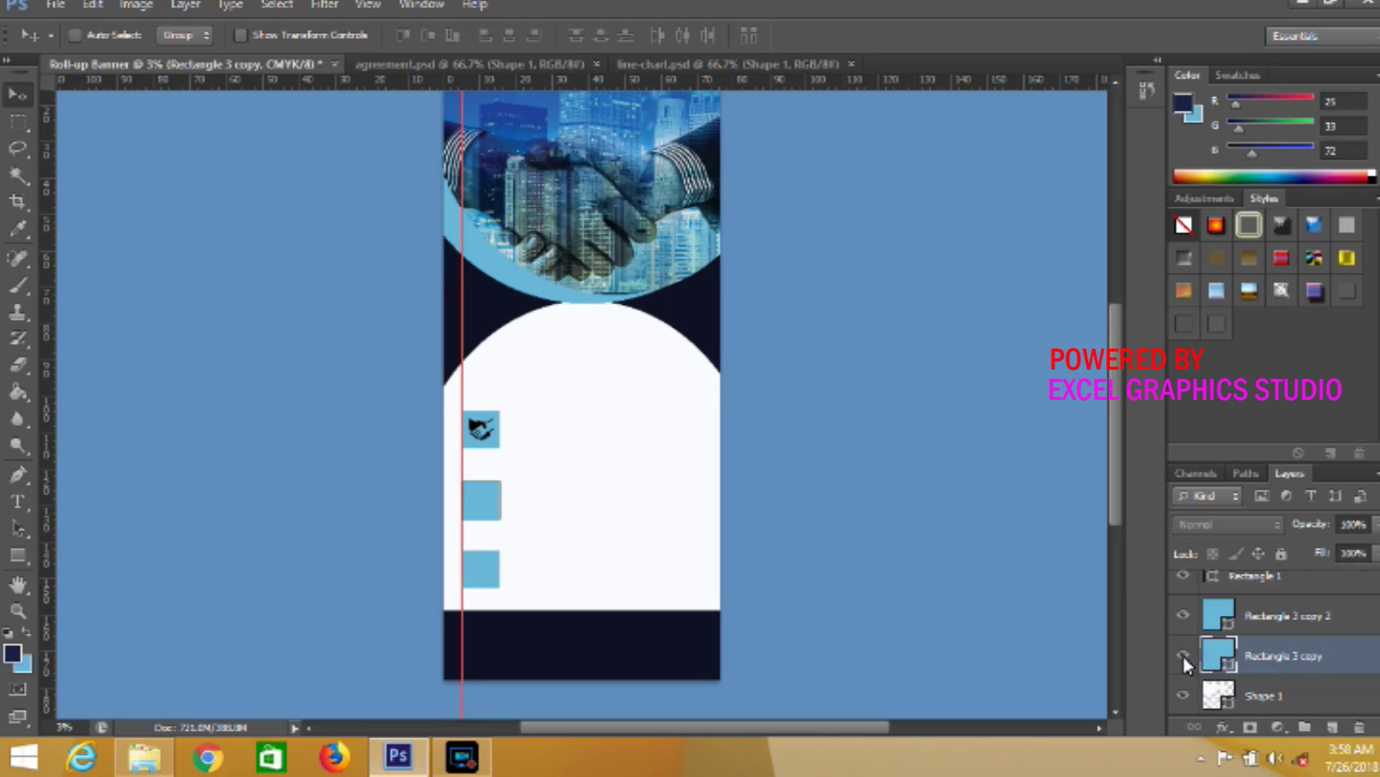
Drag the line-chart icon from line-chart.psd onto the banner's second blue square
{"action": "left_click", "coordinate": [638, 66]}
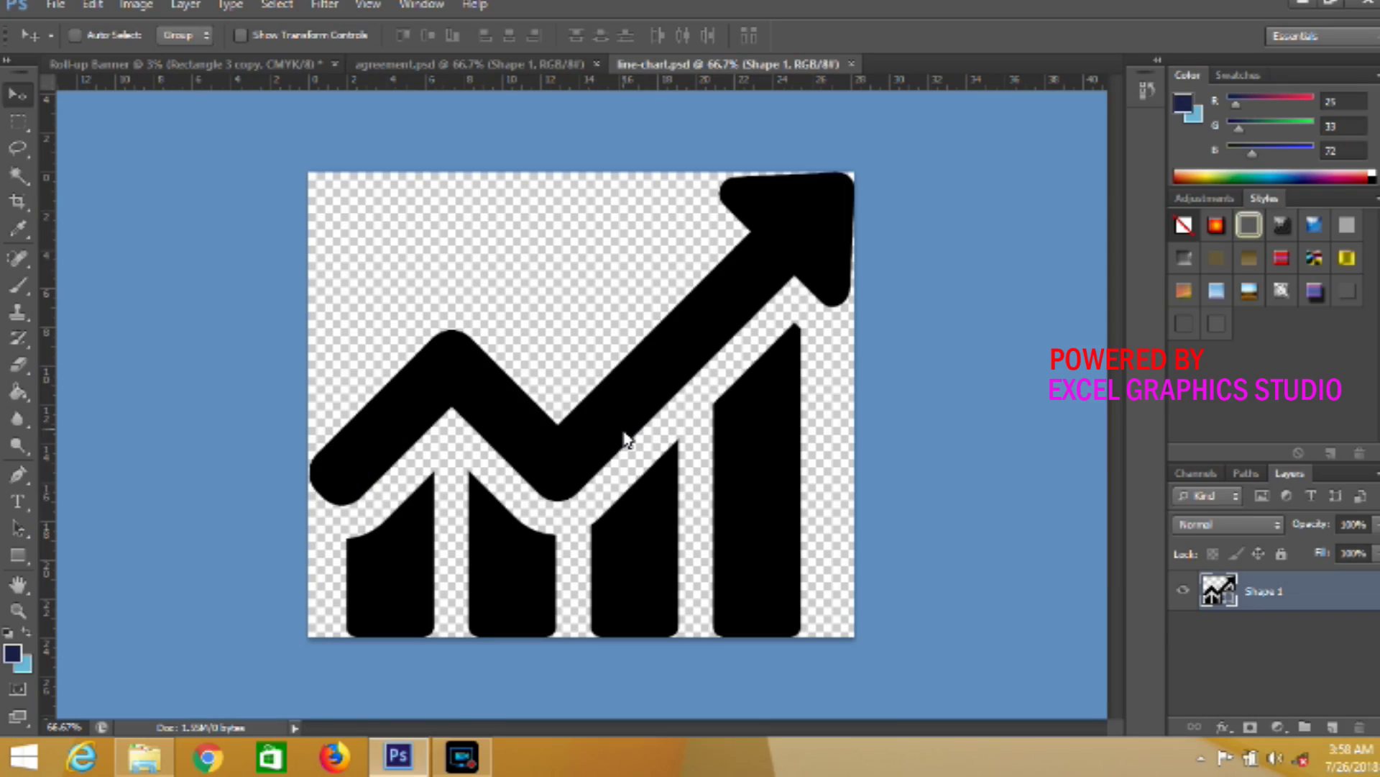
{"action": "left_click_drag", "start_coordinate": [469, 416], "coordinate": [215, 75]}
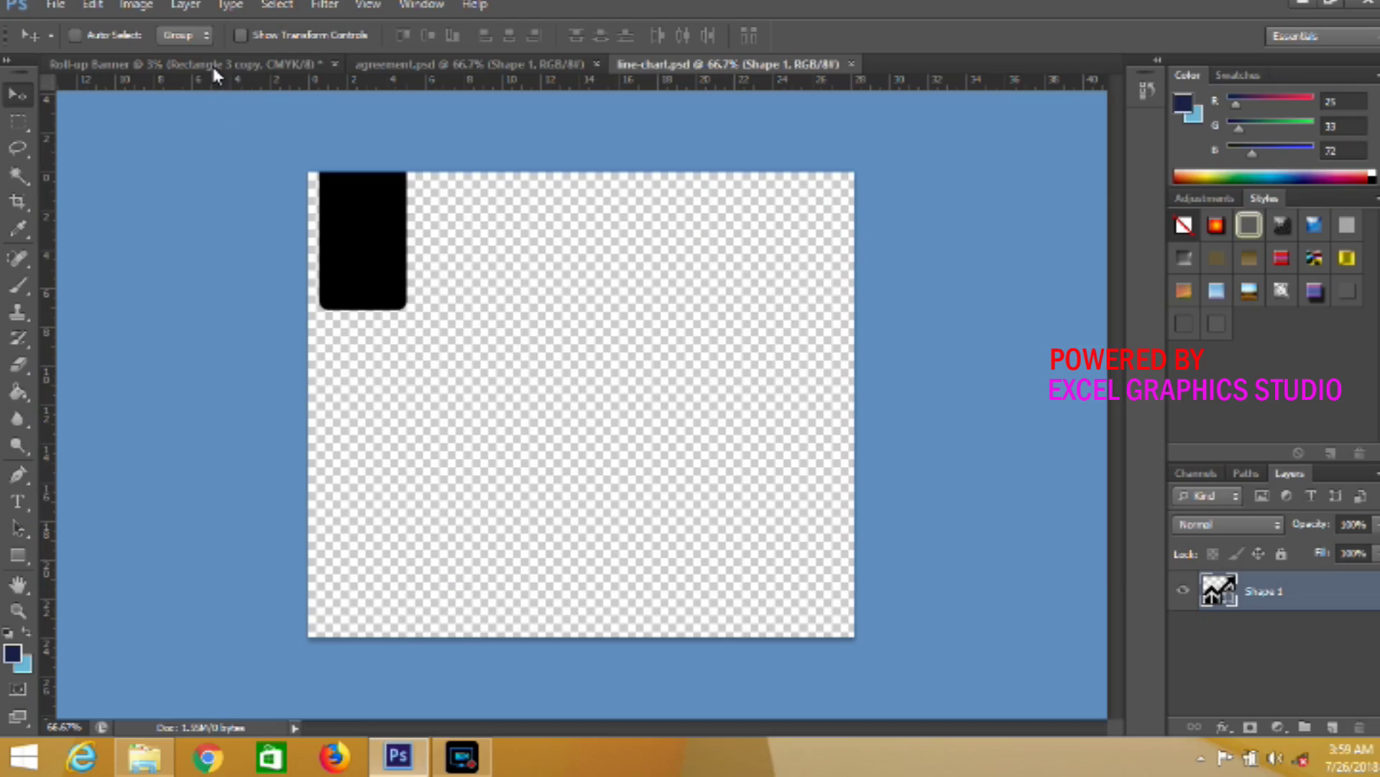
{"action": "left_click", "coordinate": [201, 65]}
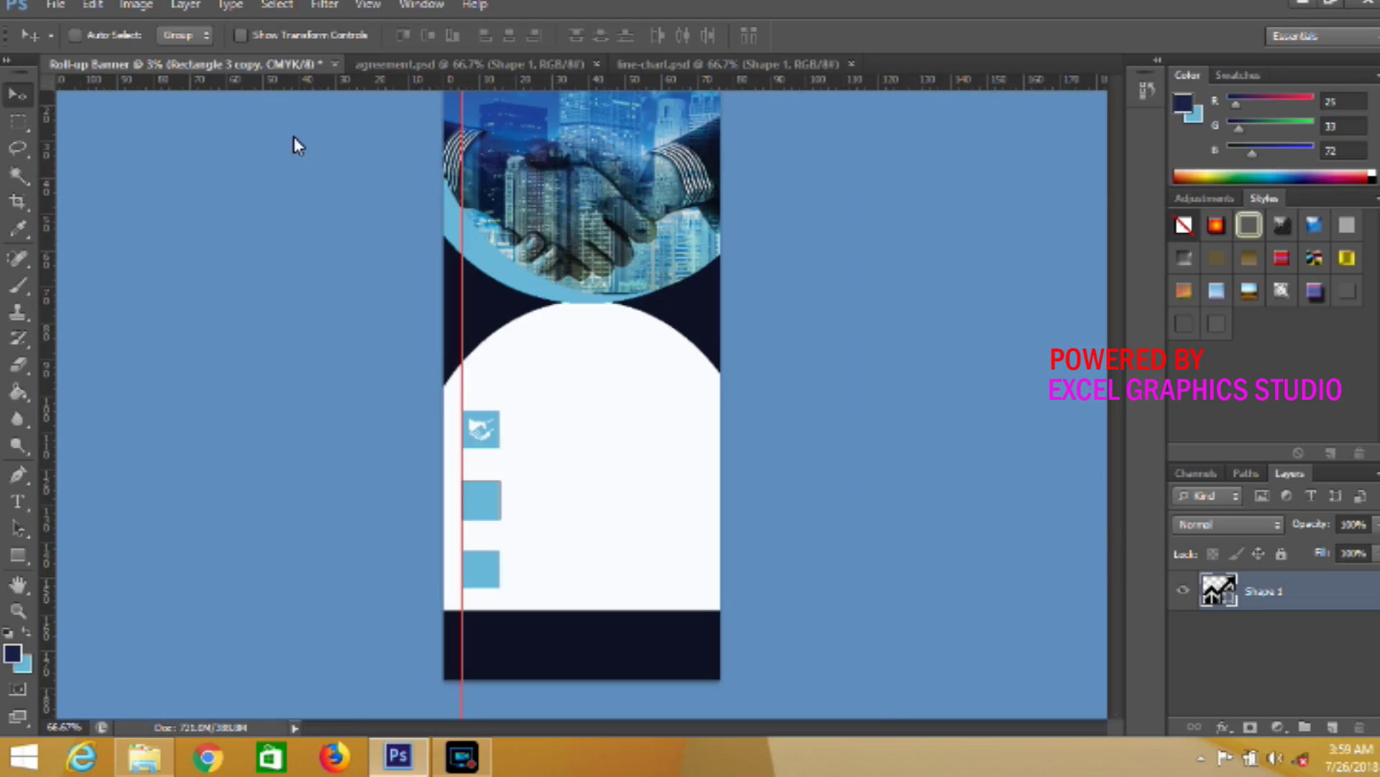
{"action": "left_click_drag", "start_coordinate": [483, 504], "coordinate": [483, 502]}
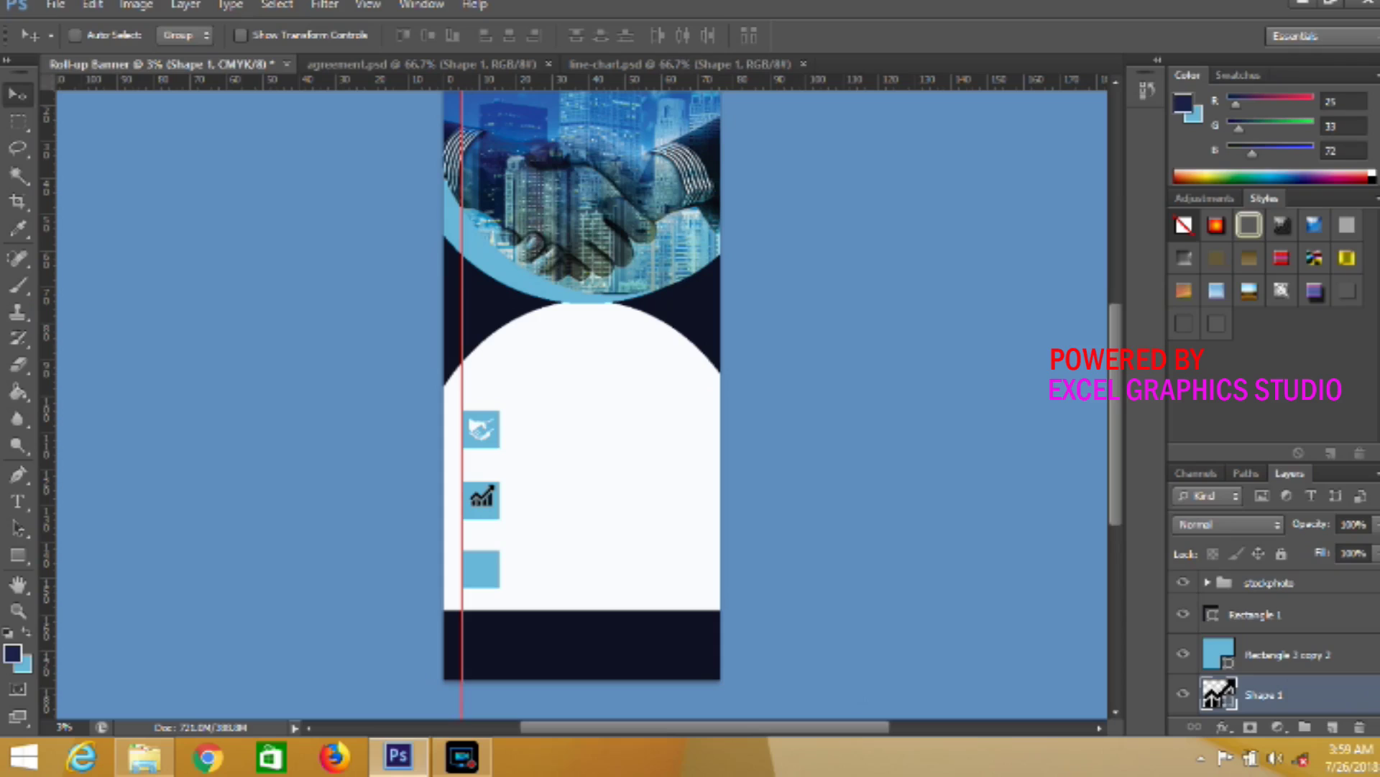
Vertically centre the chart icon on the second square and fill it white
{"action": "scroll", "coordinate": [1310, 683], "scroll_direction": "down", "scroll_amount": 1}
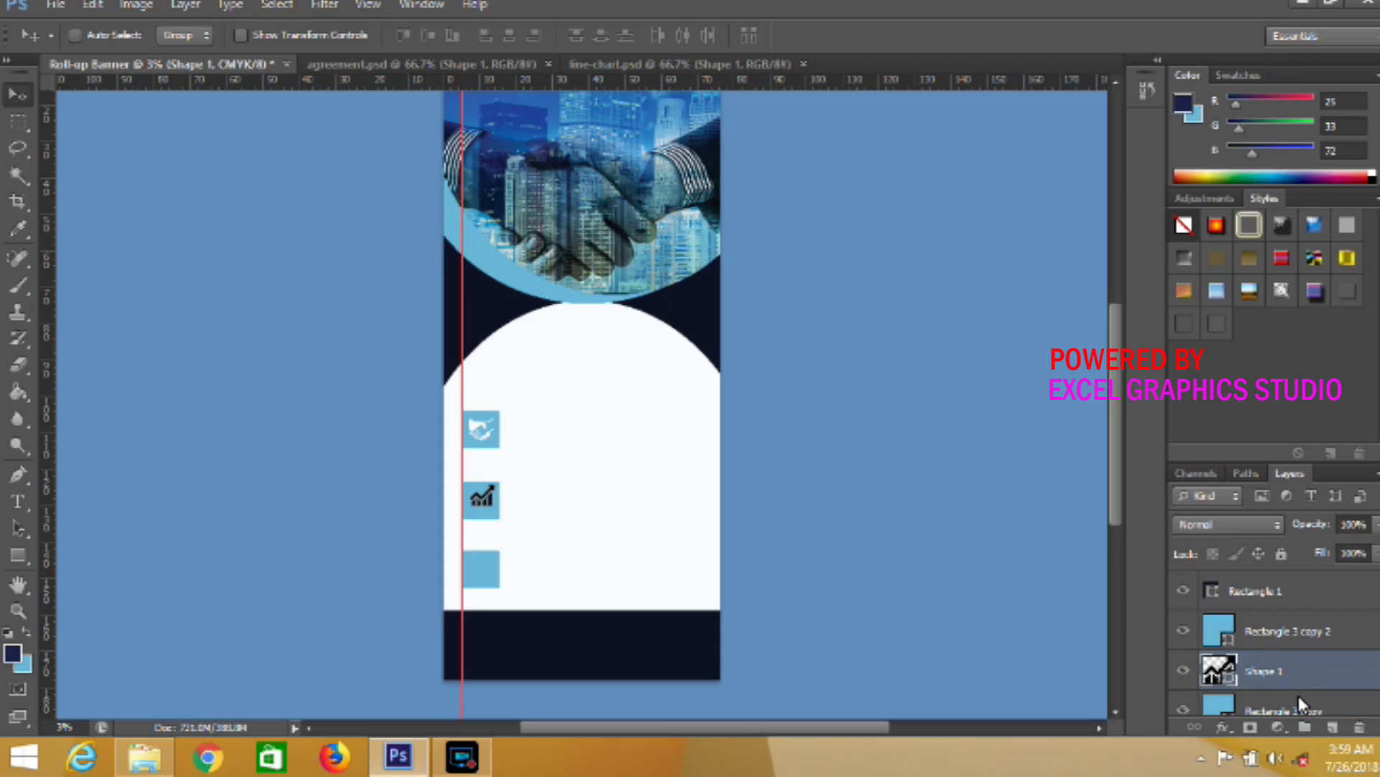
{"action": "left_click", "coordinate": [1299, 698], "text": "shift"}
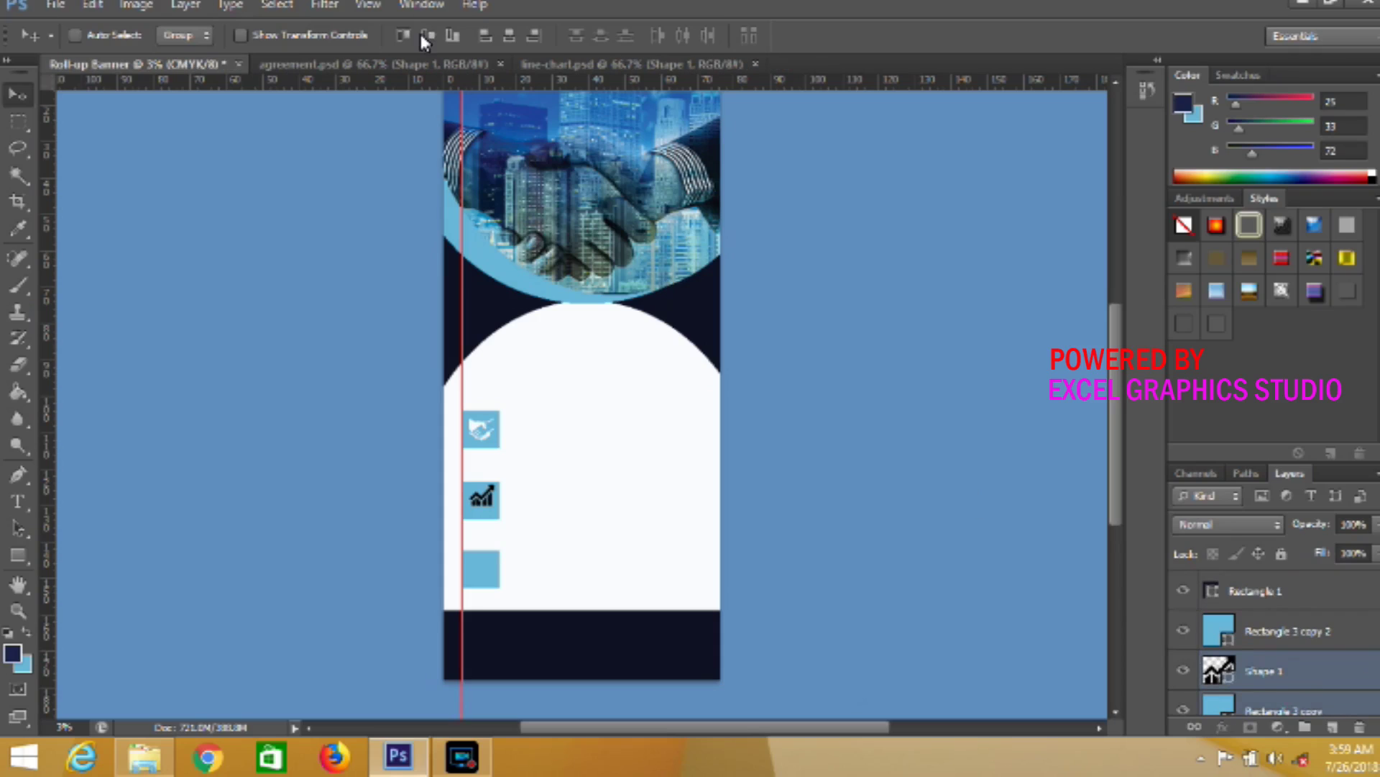
{"action": "left_click", "coordinate": [503, 40]}
{"action": "left_click", "coordinate": [1276, 679]}
{"action": "double_click", "coordinate": [1230, 679]}
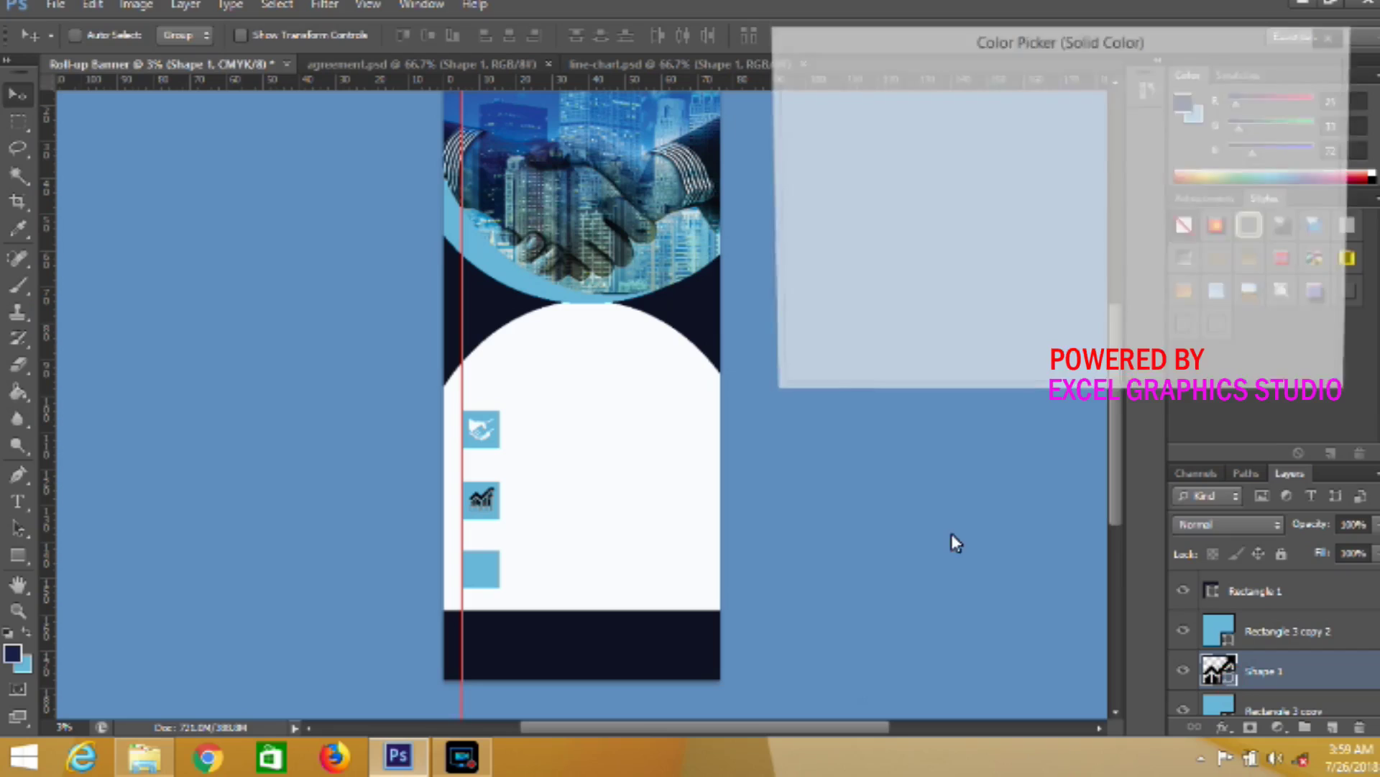
{"action": "left_click", "coordinate": [622, 494]}
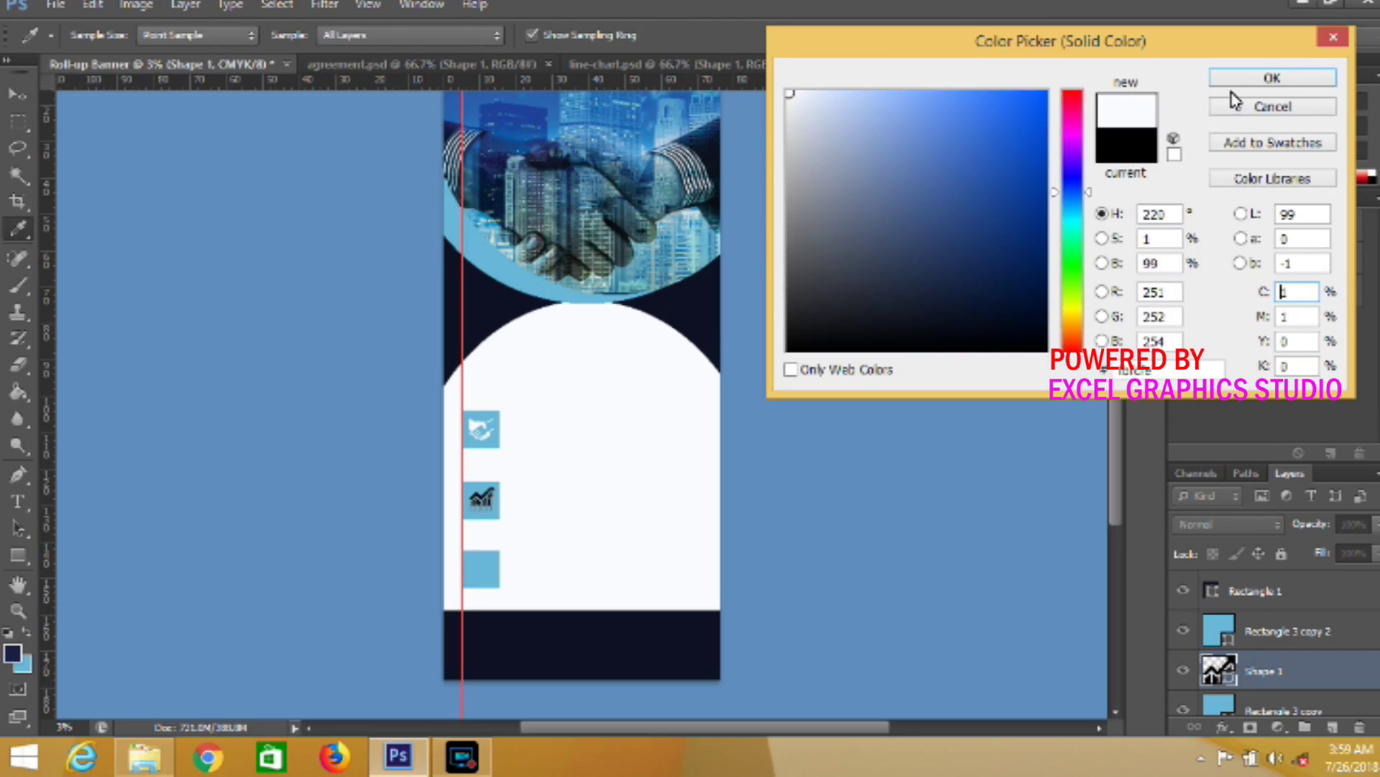
{"action": "left_click", "coordinate": [1232, 77]}
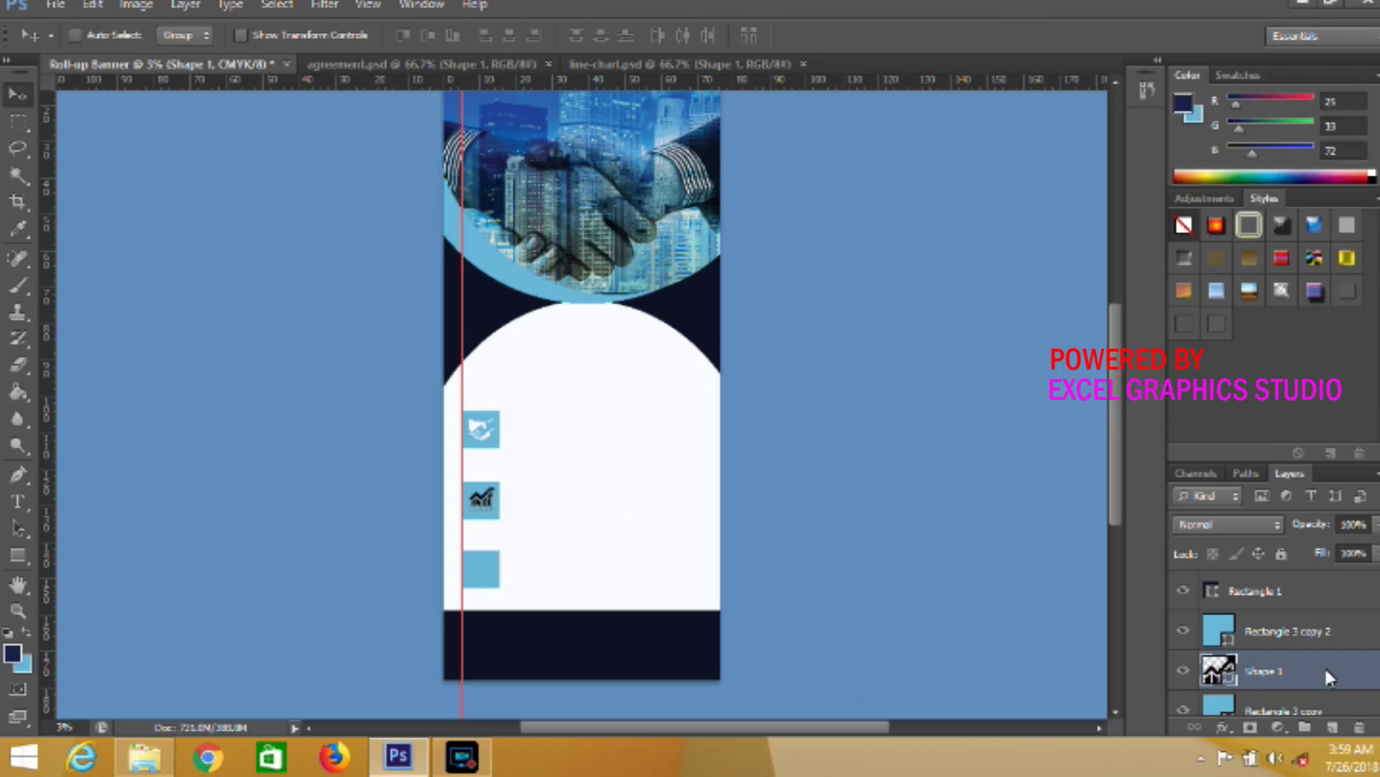
{"action": "left_click", "coordinate": [1308, 632]}
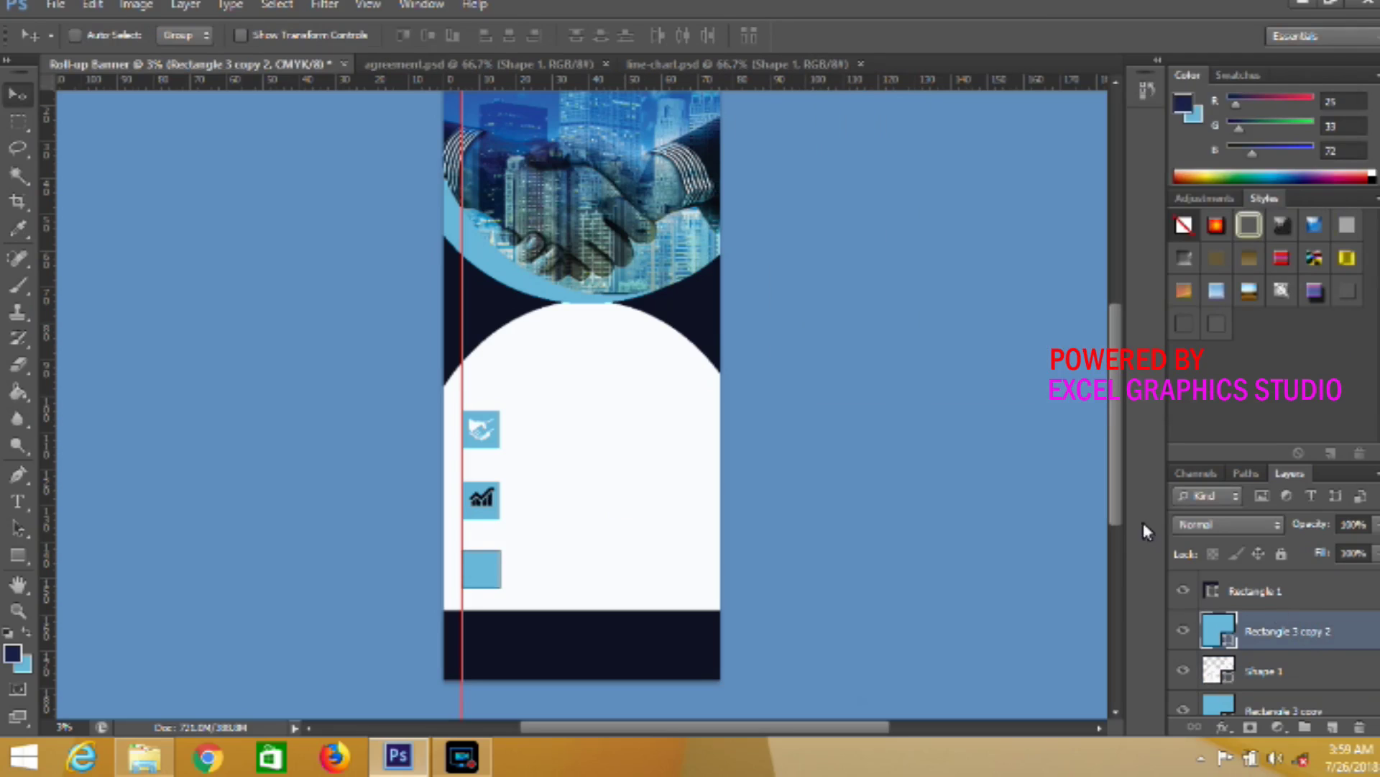
Draw a sunburst custom shape inside the third blue square on a new layer
{"action": "left_click", "coordinate": [1332, 726]}
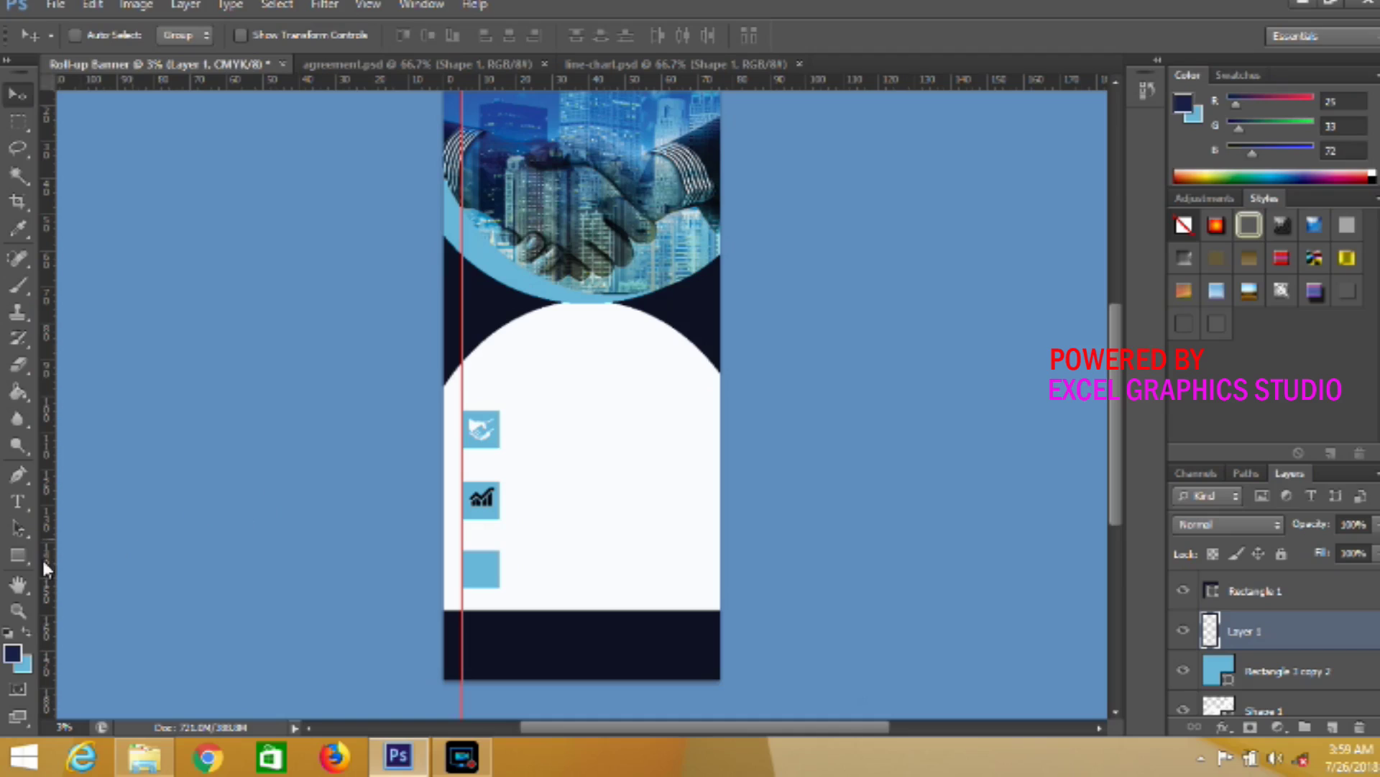
{"action": "right_click", "coordinate": [21, 557]}
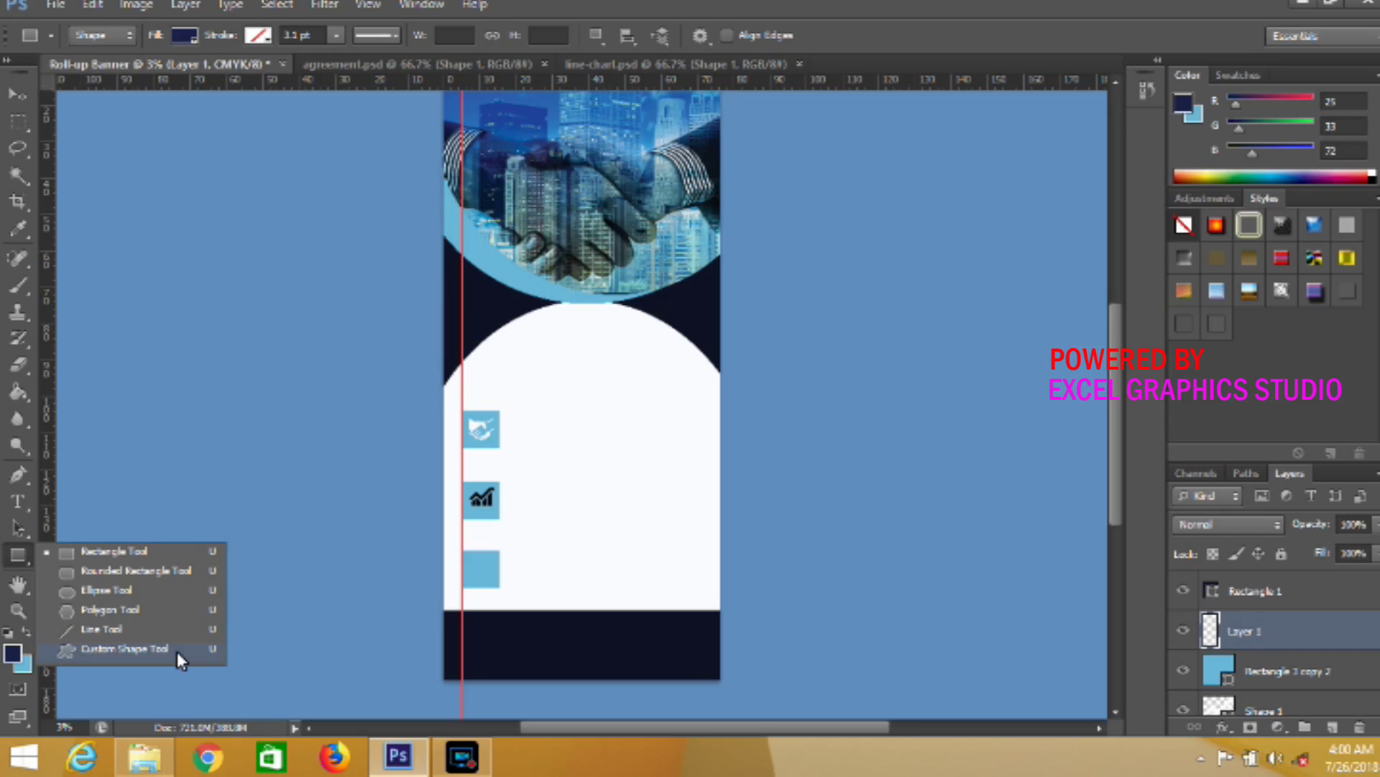
{"action": "left_click", "coordinate": [153, 651]}
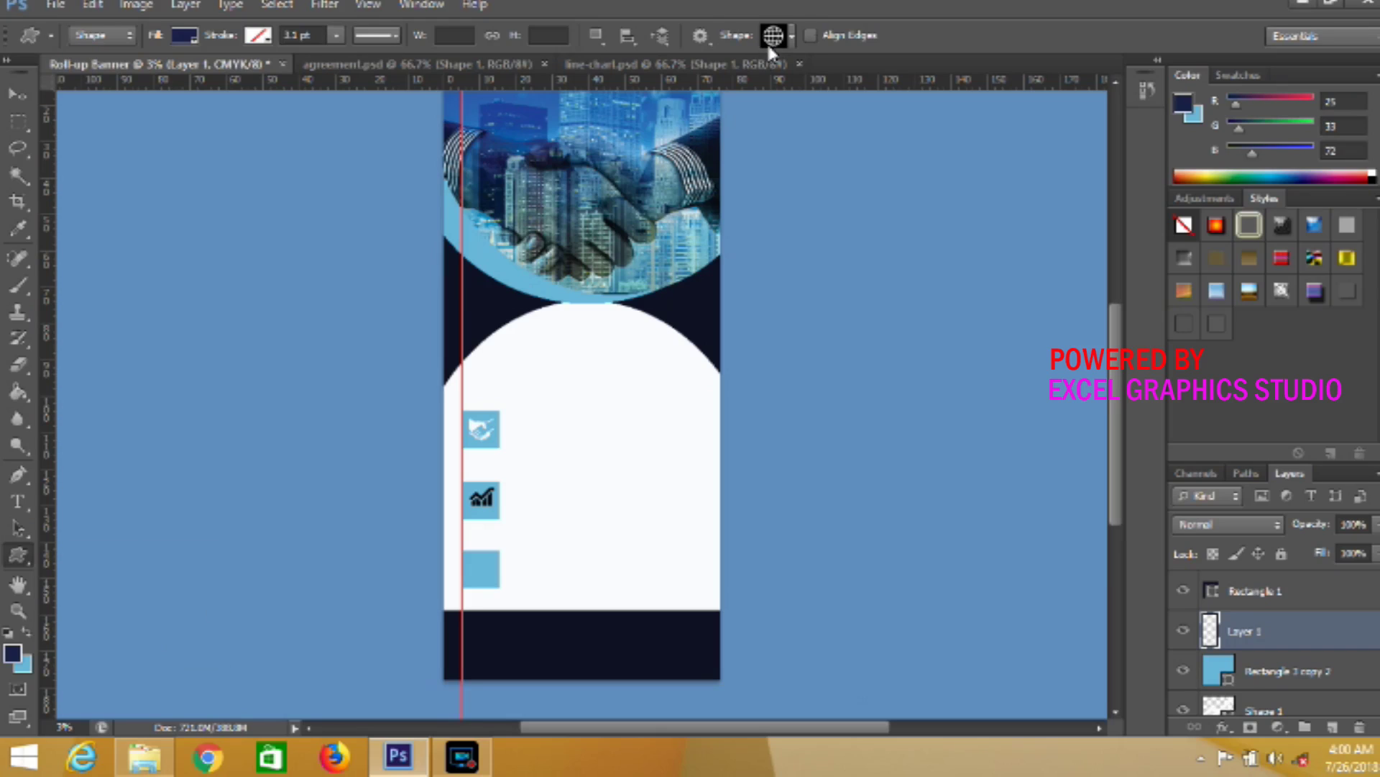
{"action": "left_click", "coordinate": [792, 35]}
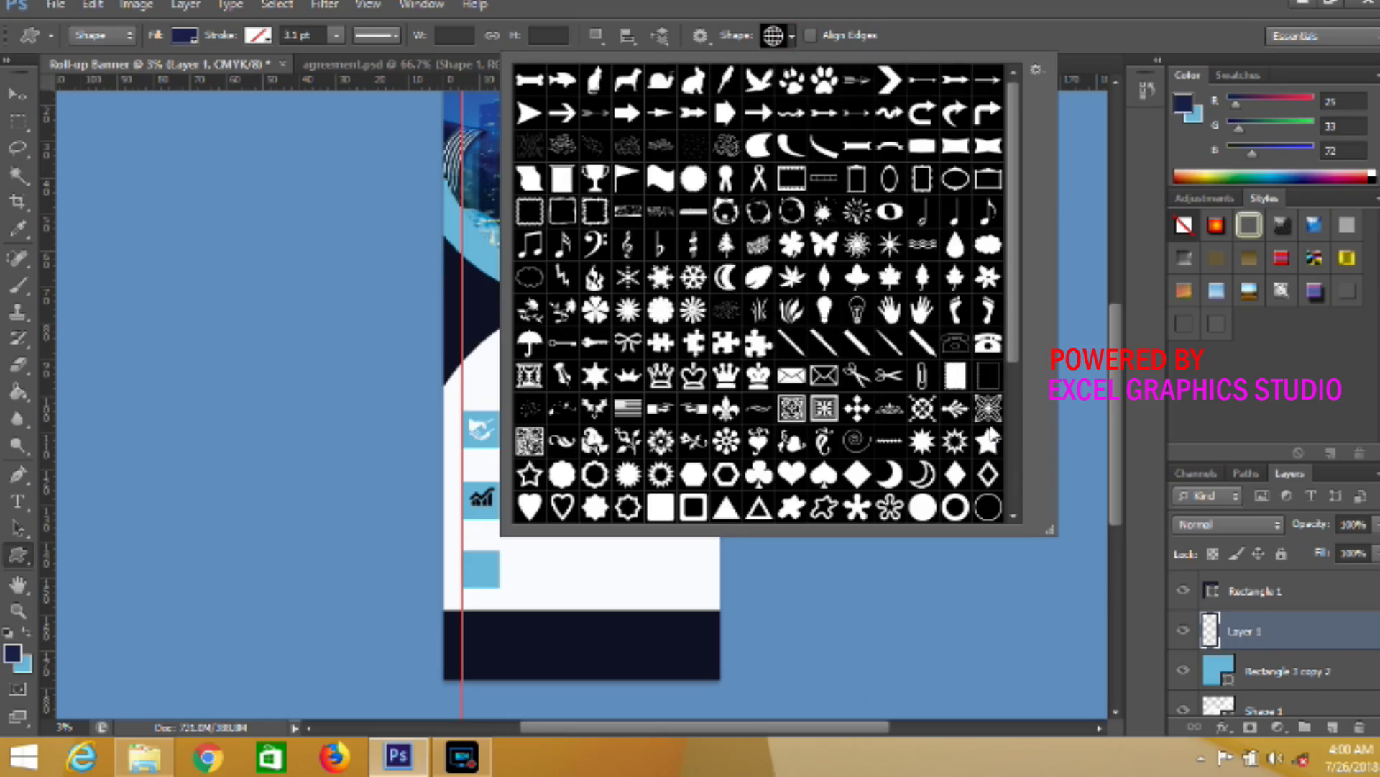
{"action": "left_click", "coordinate": [1013, 517]}
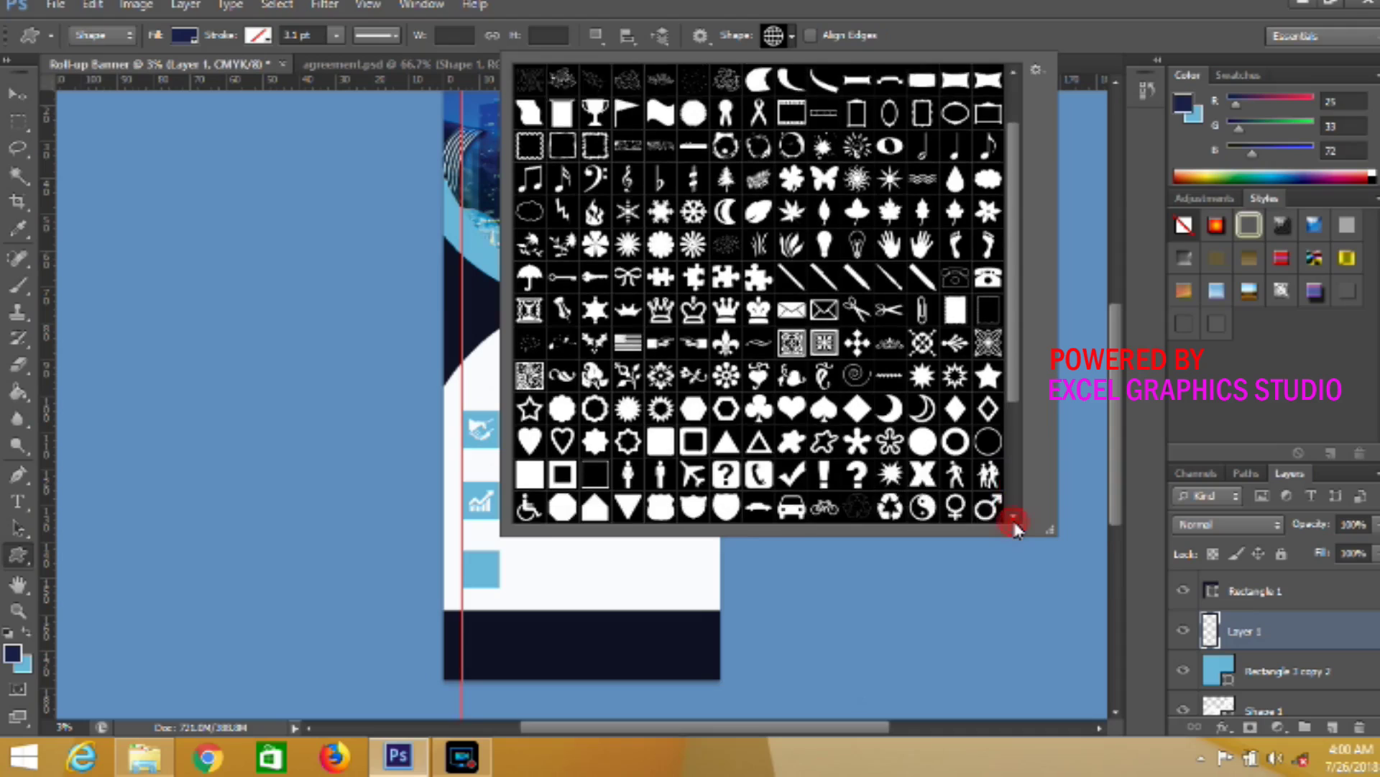
{"action": "left_click", "coordinate": [1013, 517]}
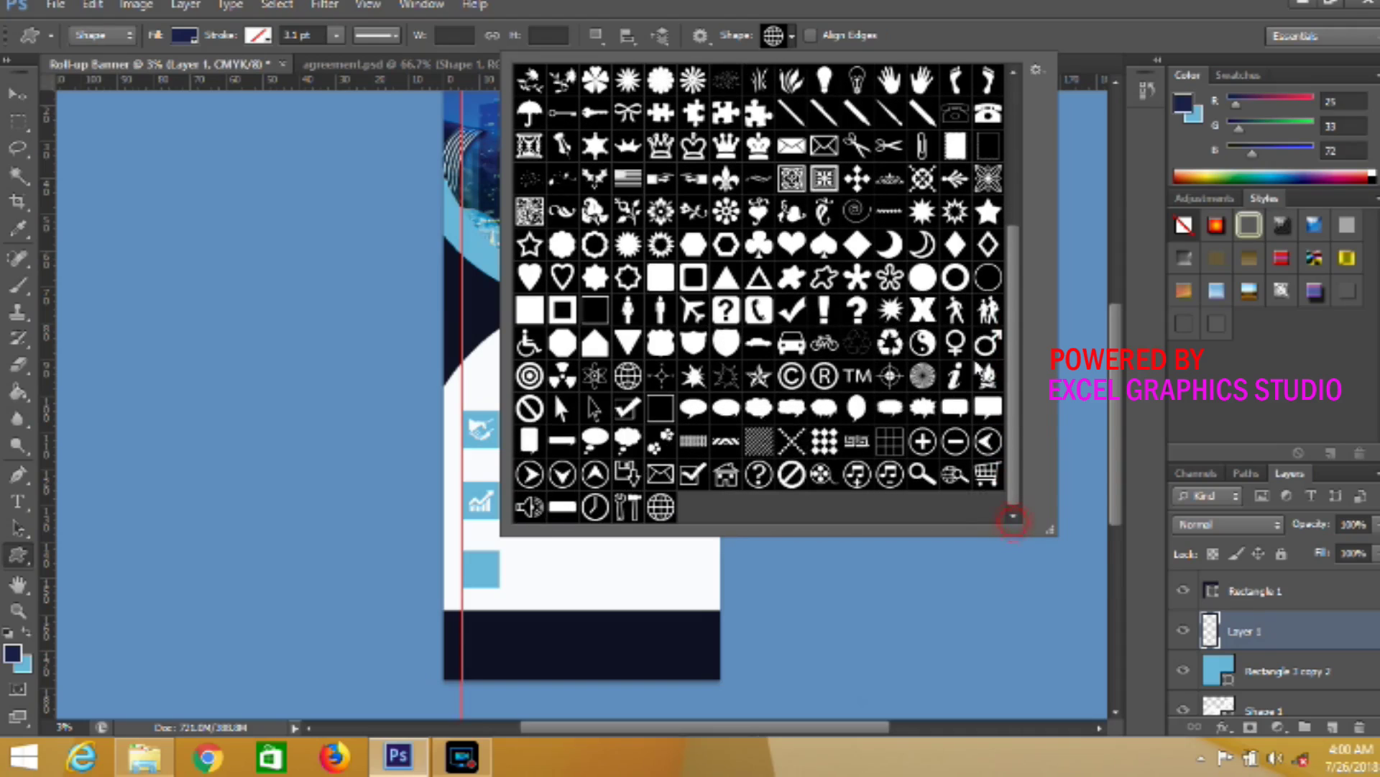
{"action": "left_click", "coordinate": [1014, 195]}
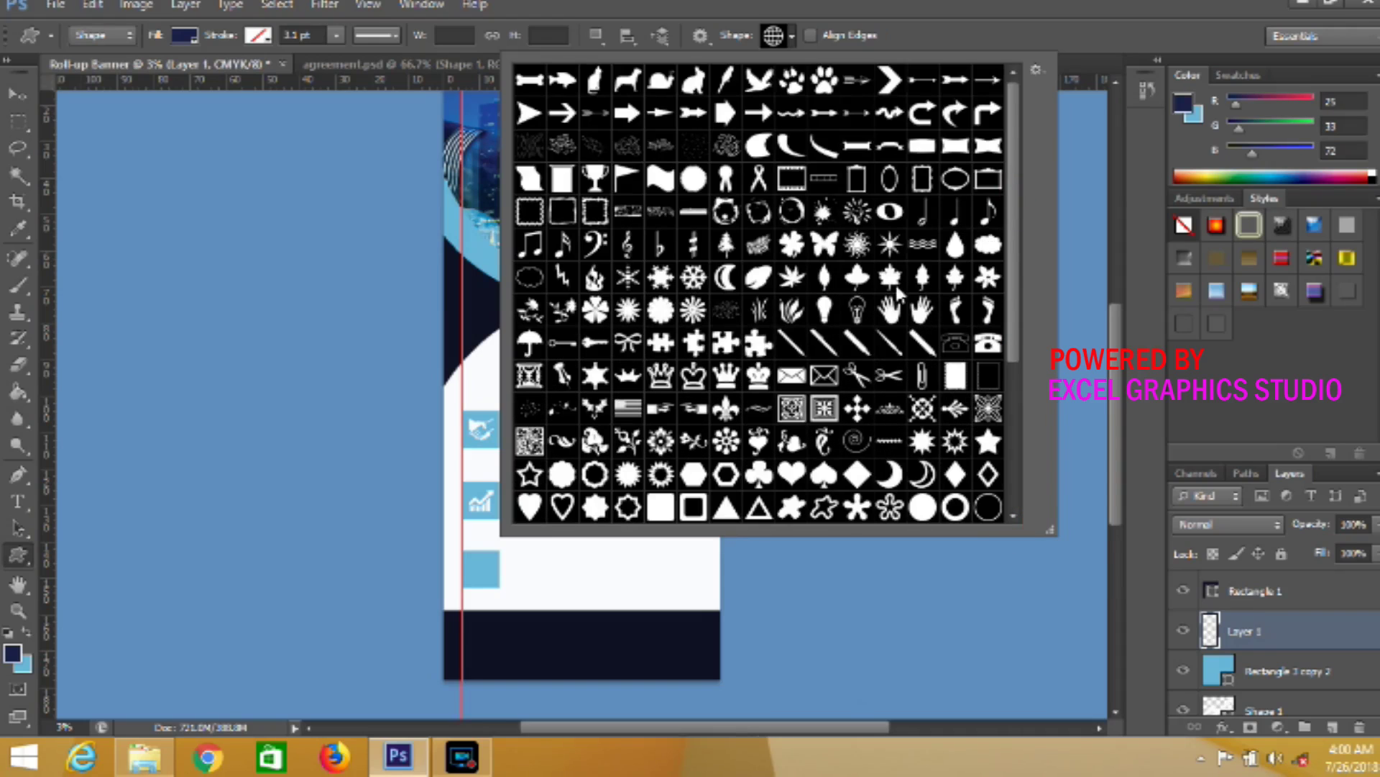
{"action": "left_click", "coordinate": [857, 212]}
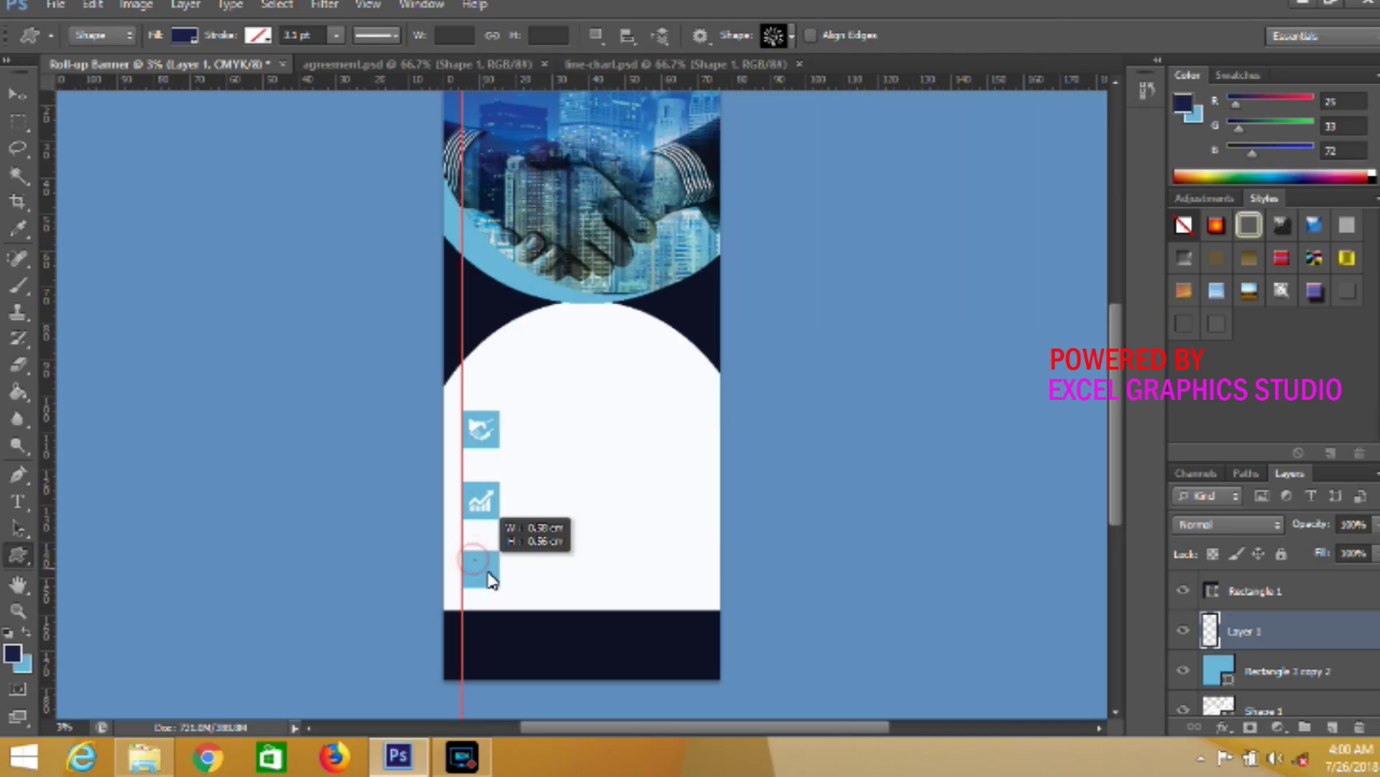
{"action": "left_click_drag", "start_coordinate": [474, 560], "coordinate": [495, 581]}
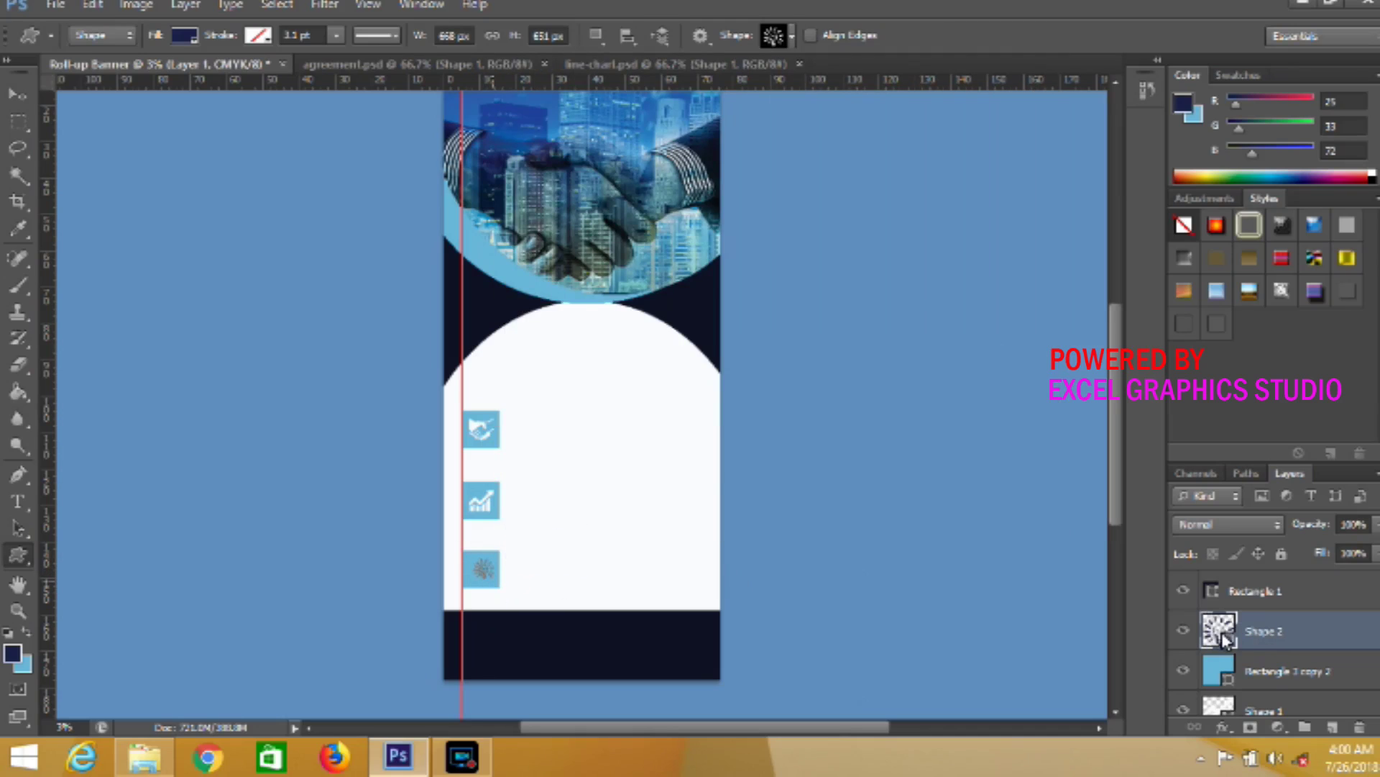
Centre the sunburst (Shape 2) on the third square and fill it white
{"action": "left_click", "coordinate": [1267, 668], "text": "shift"}
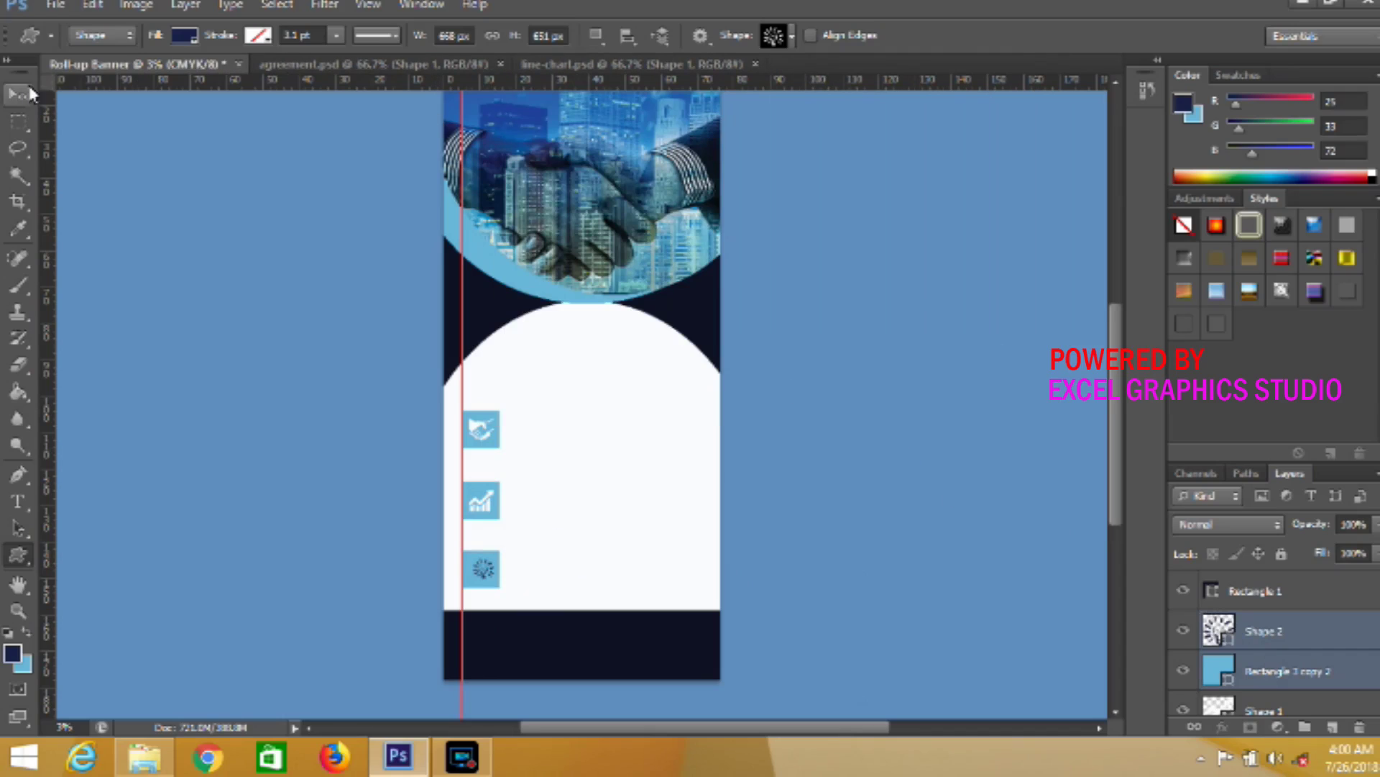
{"action": "left_click", "coordinate": [19, 92]}
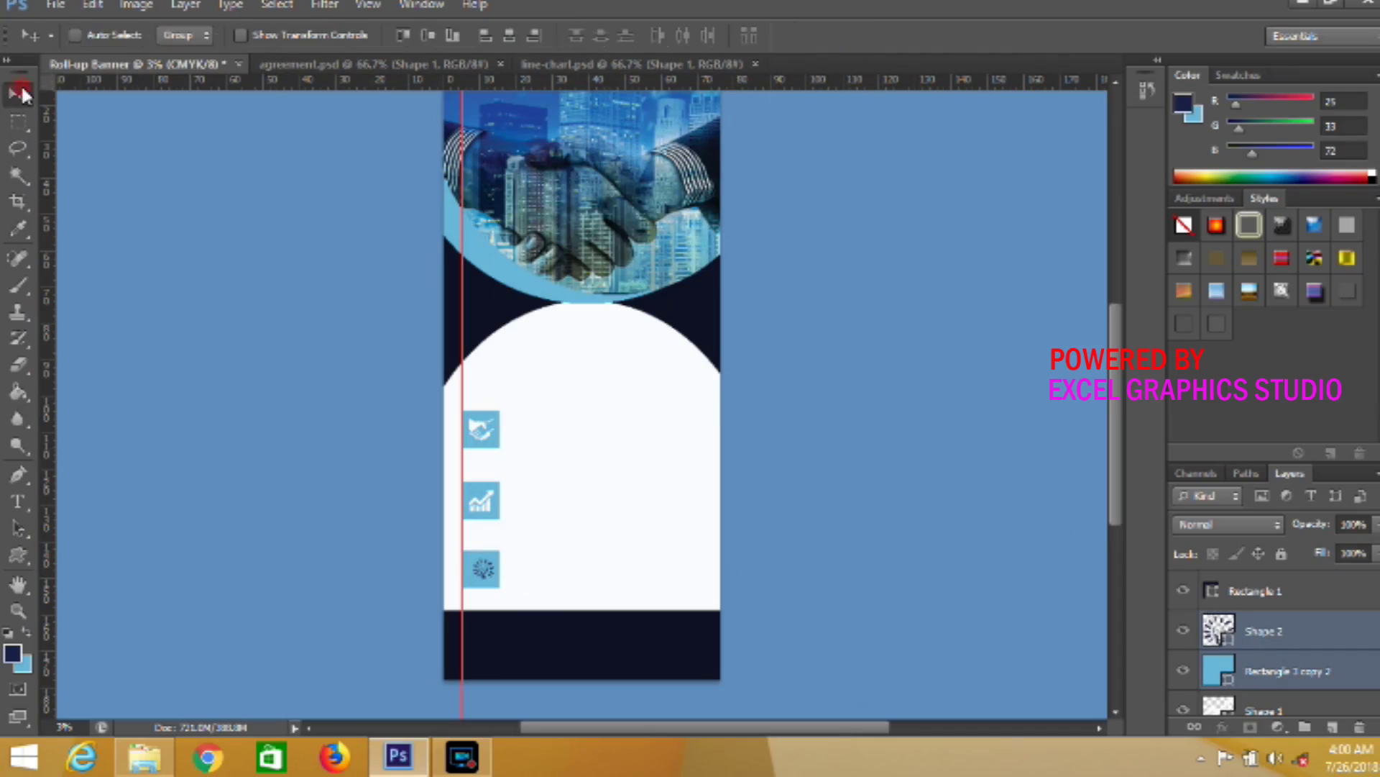
{"action": "left_click", "coordinate": [506, 37]}
{"action": "left_click", "coordinate": [1285, 633]}
{"action": "double_click", "coordinate": [1227, 641]}
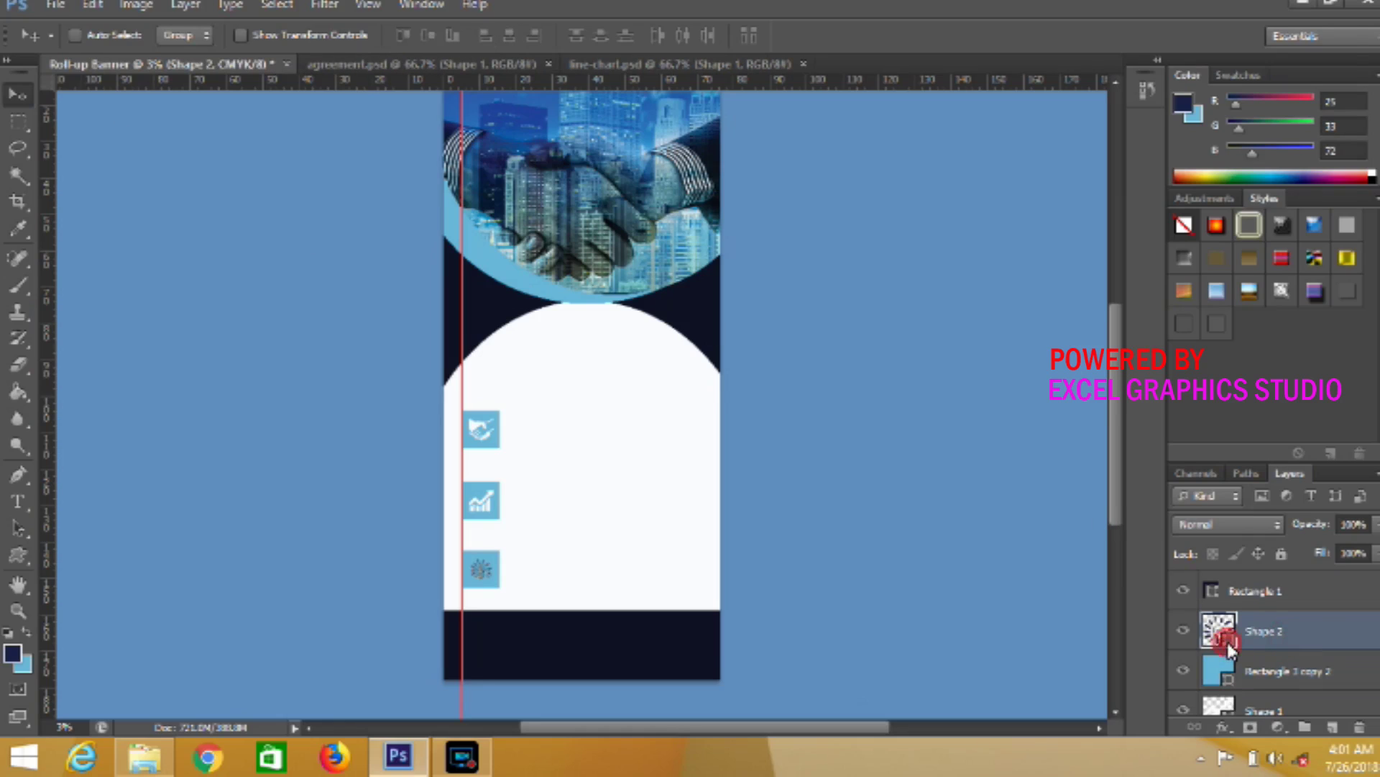
{"action": "left_click", "coordinate": [604, 506]}
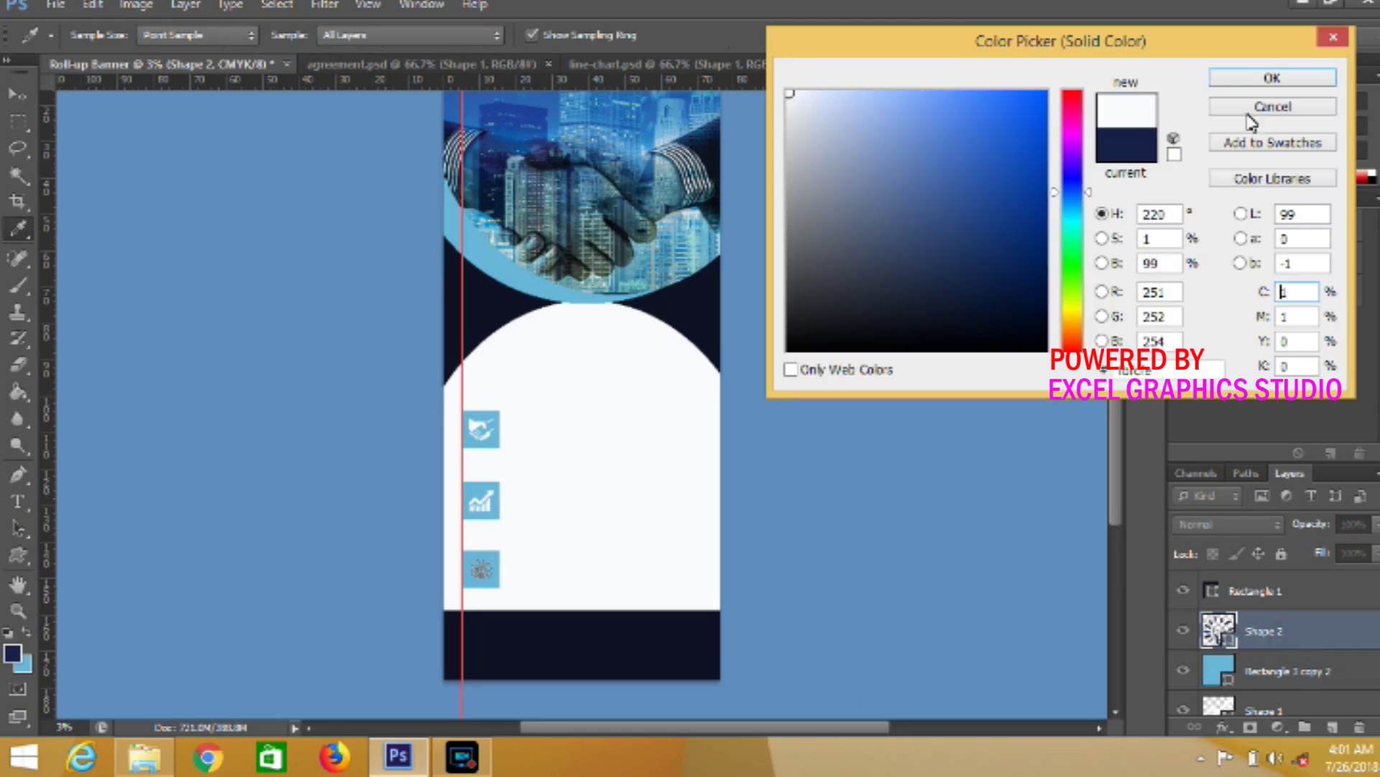
{"action": "left_click", "coordinate": [1264, 79]}
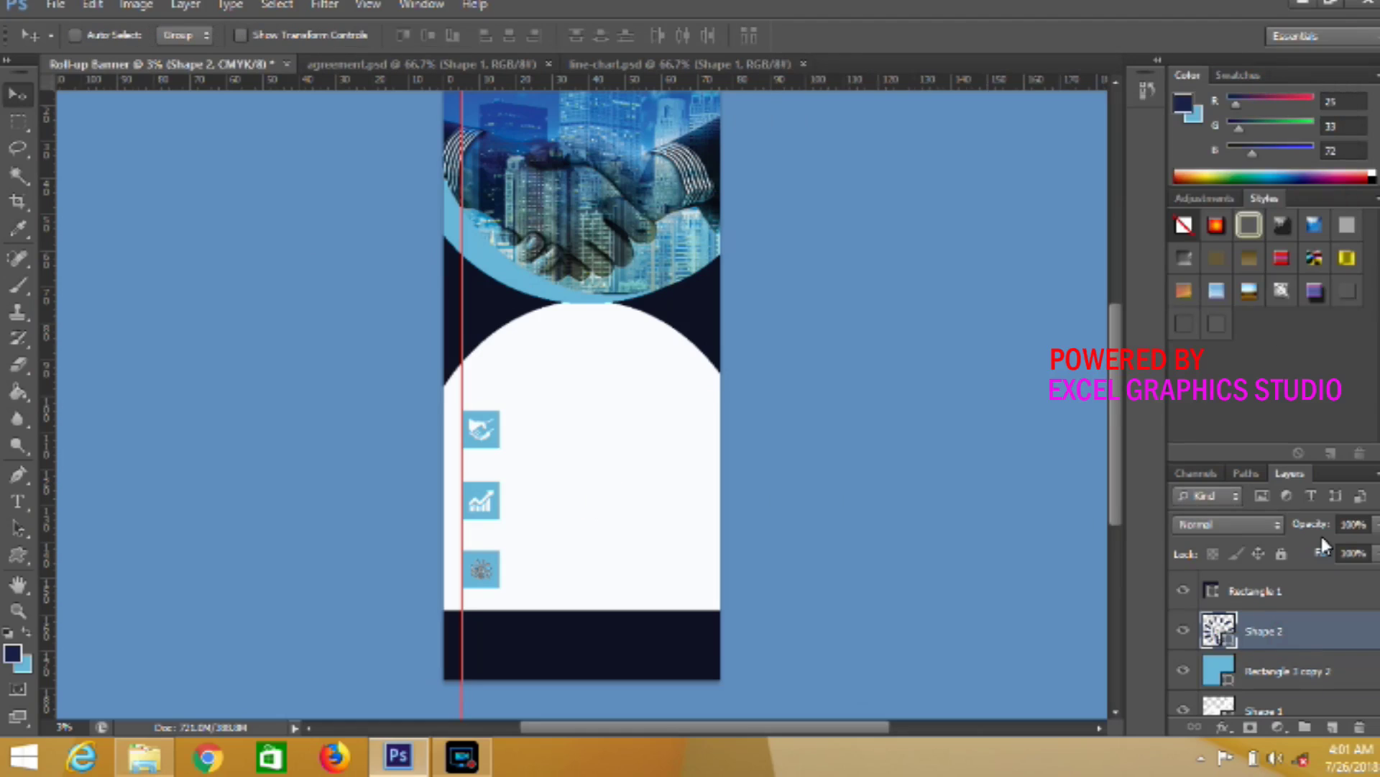
Add an empty layer above the sunburst layer and start a Nexa Bold 6 pt text layer
{"action": "scroll", "coordinate": [1294, 691], "scroll_direction": "down", "scroll_amount": 1}
{"action": "scroll", "coordinate": [1269, 602], "scroll_direction": "down", "scroll_amount": 1}
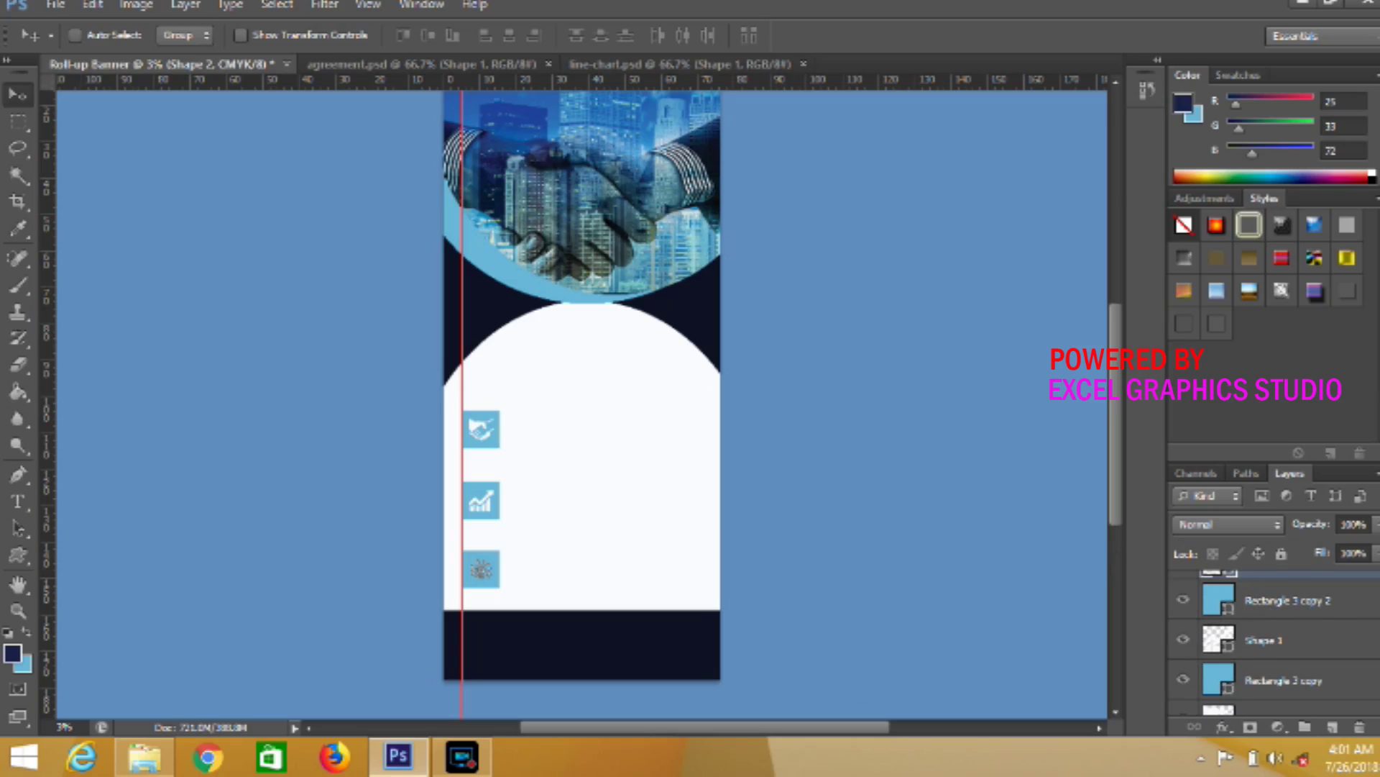
{"action": "scroll", "coordinate": [1273, 640], "scroll_direction": "down", "scroll_amount": 1}
{"action": "scroll", "coordinate": [1272, 640], "scroll_direction": "down", "scroll_amount": 1}
{"action": "scroll", "coordinate": [1272, 640], "scroll_direction": "down", "scroll_amount": 1}
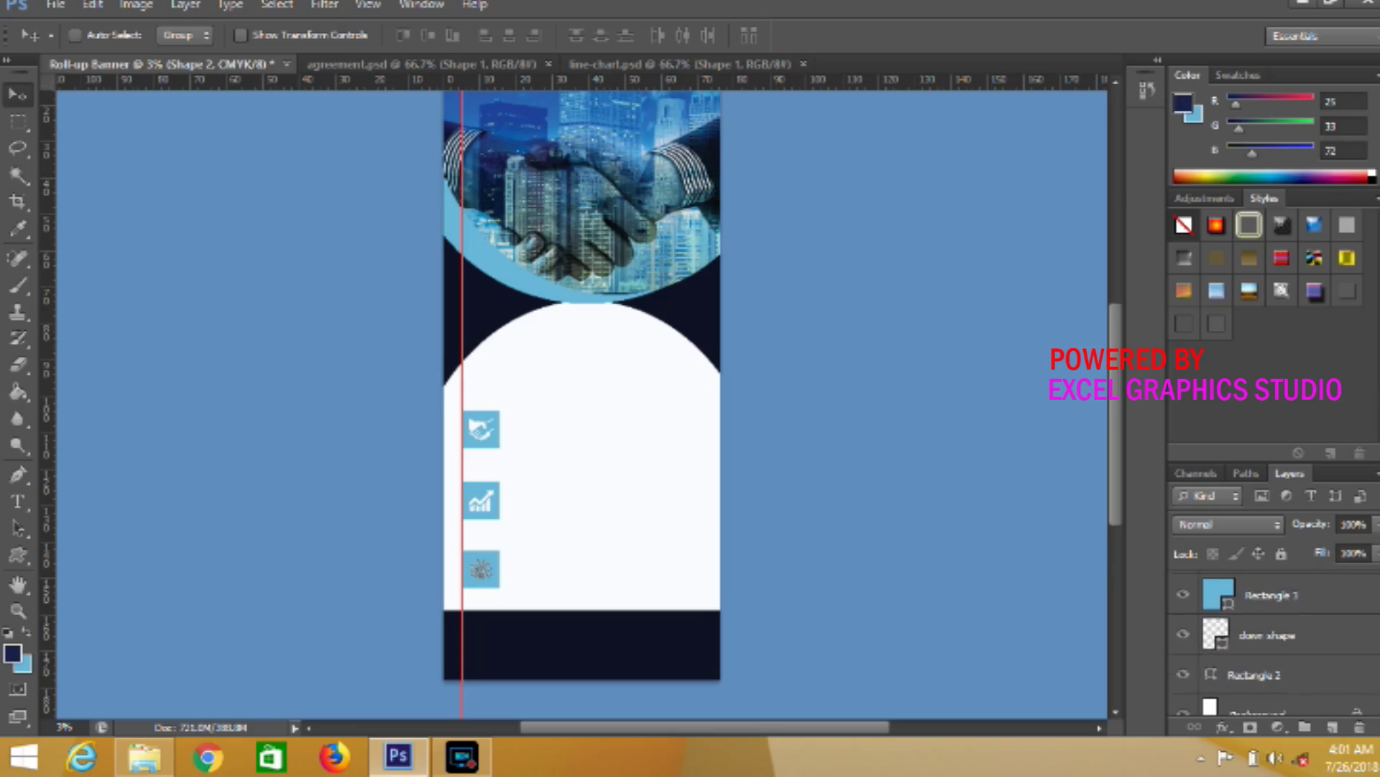
{"action": "scroll", "coordinate": [1273, 640], "scroll_direction": "down", "scroll_amount": 1}
{"action": "scroll", "coordinate": [1272, 640], "scroll_direction": "up", "scroll_amount": 1}
{"action": "scroll", "coordinate": [1272, 640], "scroll_direction": "up", "scroll_amount": 1}
{"action": "scroll", "coordinate": [1273, 640], "scroll_direction": "up", "scroll_amount": 1}
{"action": "scroll", "coordinate": [1273, 639], "scroll_direction": "up", "scroll_amount": 1}
{"action": "scroll", "coordinate": [1272, 640], "scroll_direction": "up", "scroll_amount": 1}
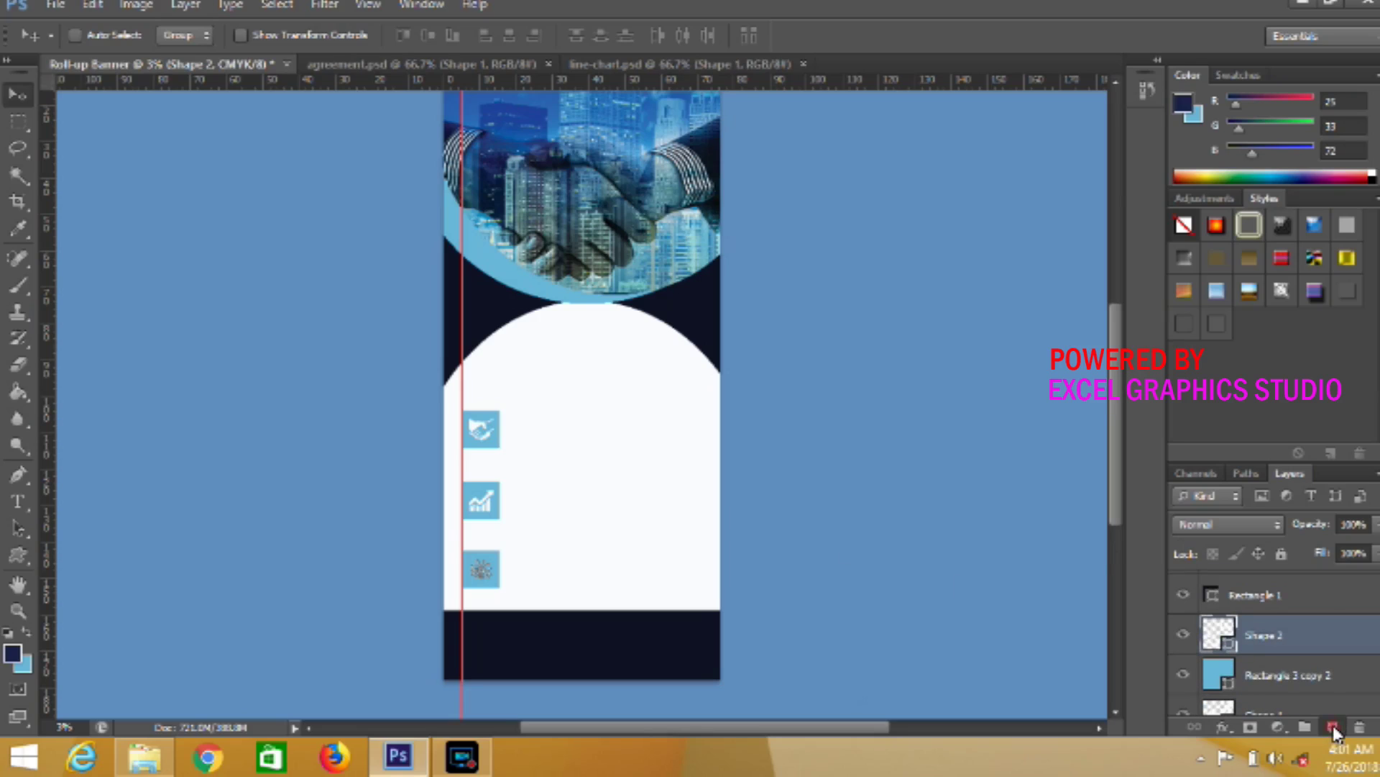
{"action": "left_click", "coordinate": [1332, 727]}
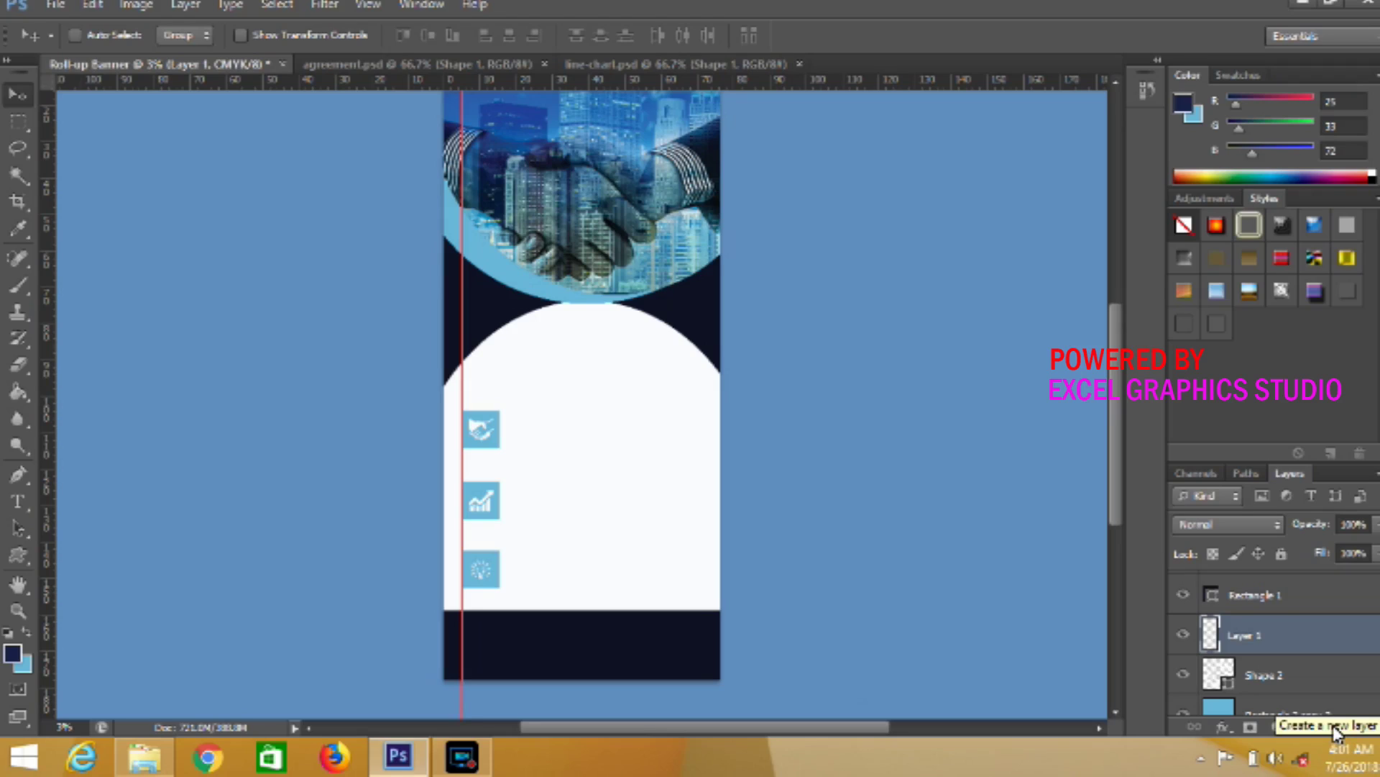
{"action": "left_click", "coordinate": [20, 502]}
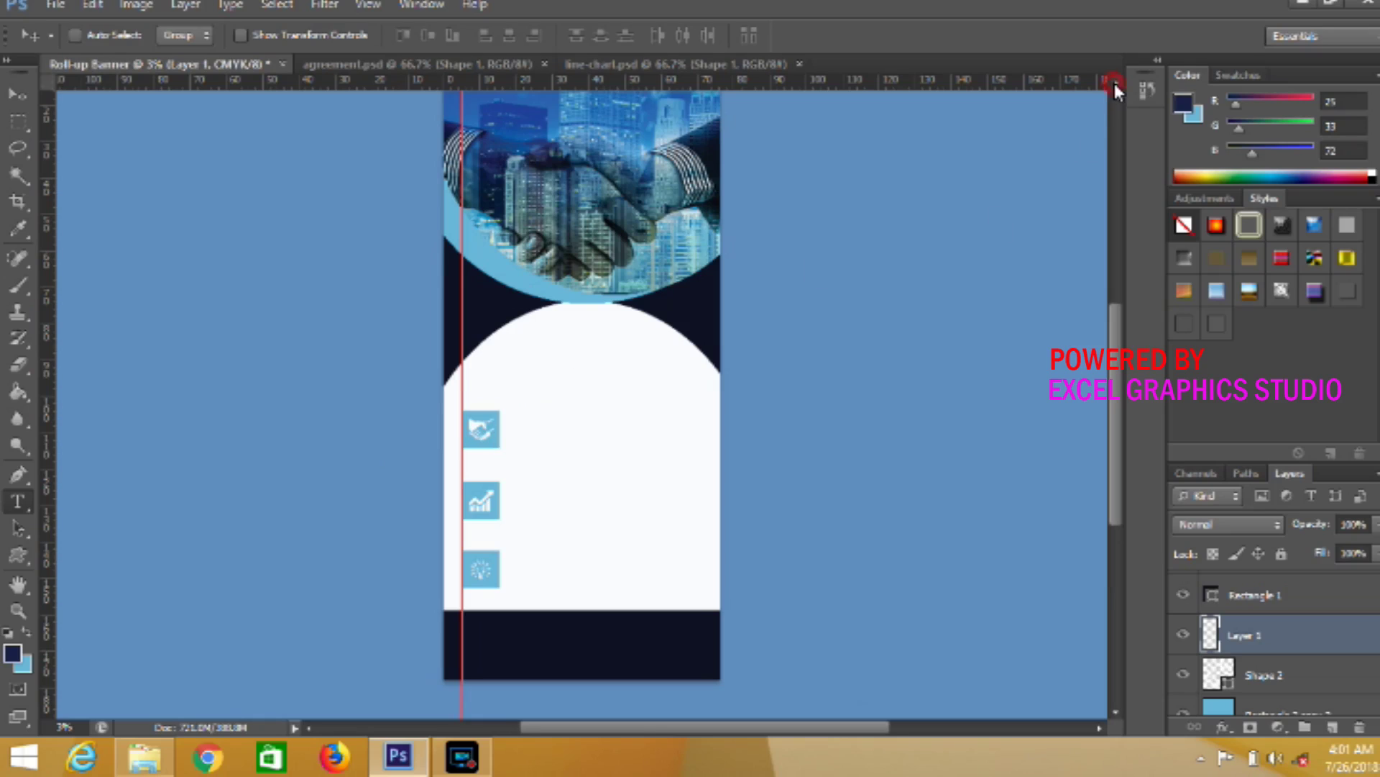
{"action": "scroll", "coordinate": [546, 399], "scroll_direction": "up", "scroll_amount": 1}
Place the headline text on the white arch and enlarge it
{"action": "left_click", "coordinate": [494, 389]}
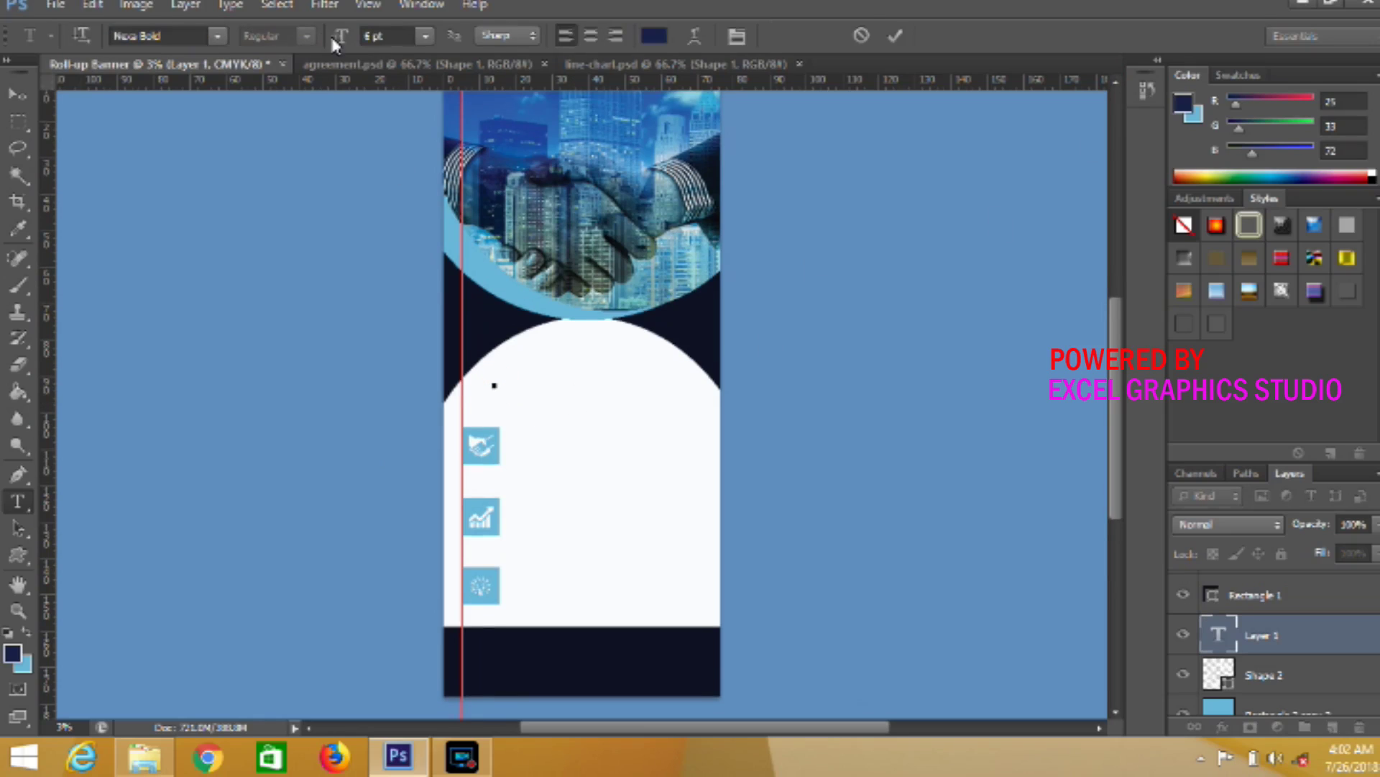
{"action": "left_click_drag", "start_coordinate": [342, 40], "coordinate": [393, 40]}
{"action": "type", "text": "Our Services"}
{"action": "key", "text": "ctrl+a"}
{"action": "left_click_drag", "start_coordinate": [342, 32], "coordinate": [454, 40]}
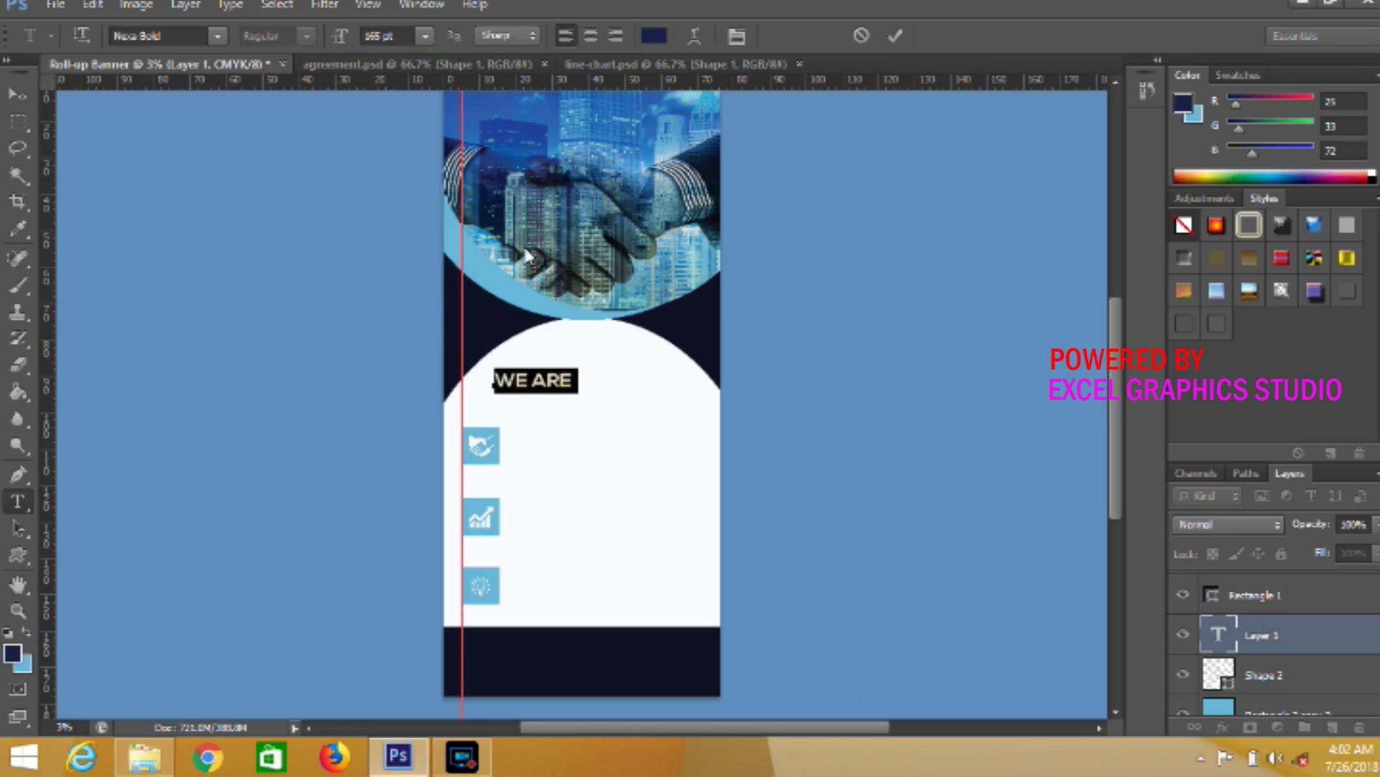
Break the headline into three lines: WE ARE, CREATIVE, BUSINESS SOLUTION
{"action": "left_click", "coordinate": [581, 386]}
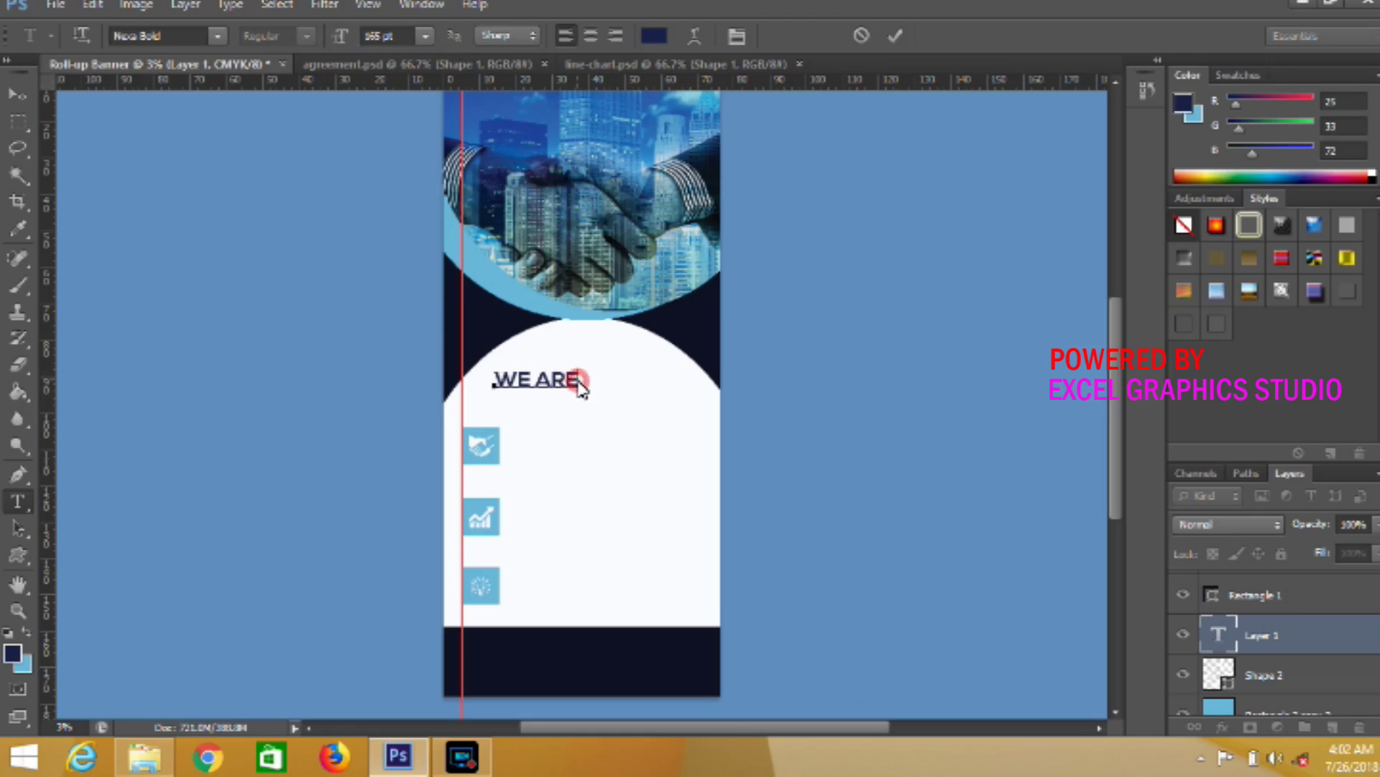
{"action": "key", "text": "Return"}
{"action": "type", "text": "CRE"}
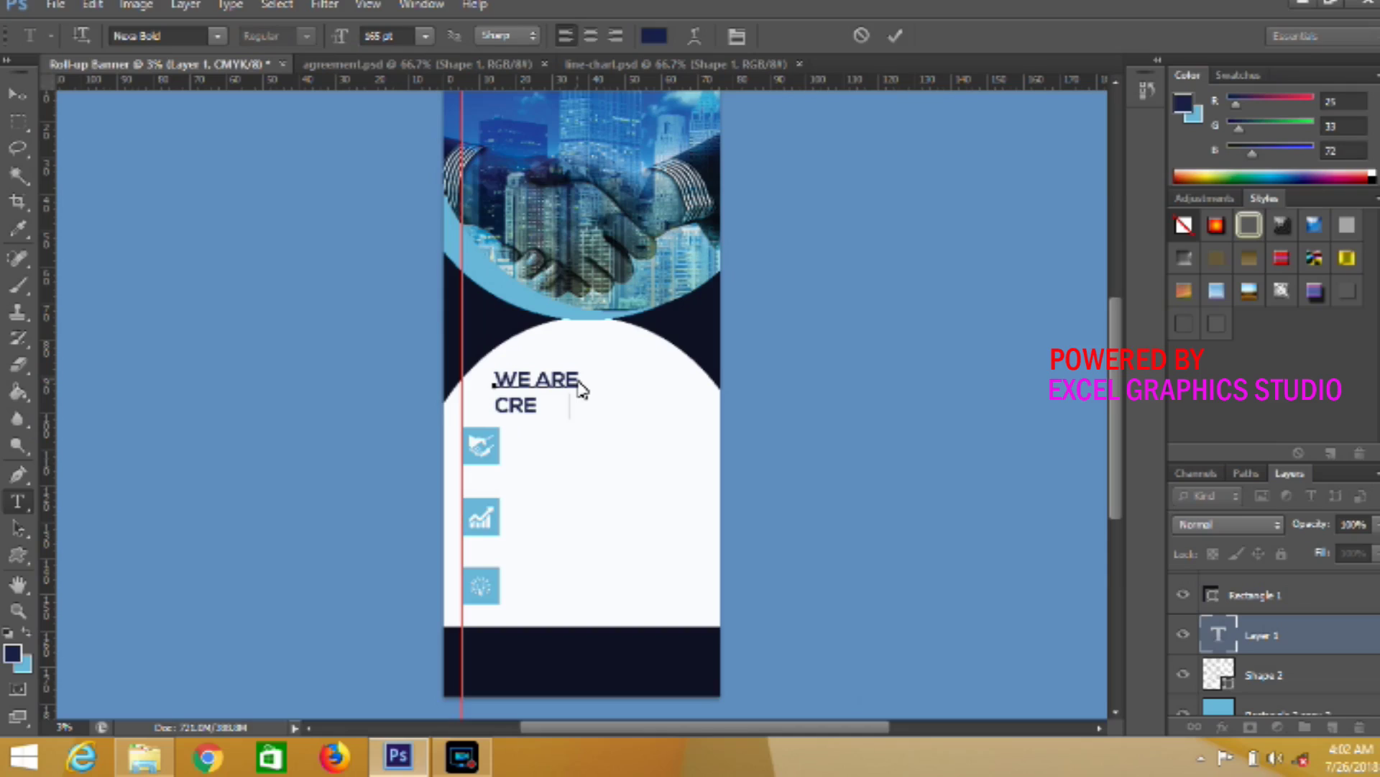
{"action": "type", "text": "ATIVE"}
{"action": "key", "text": "Return"}
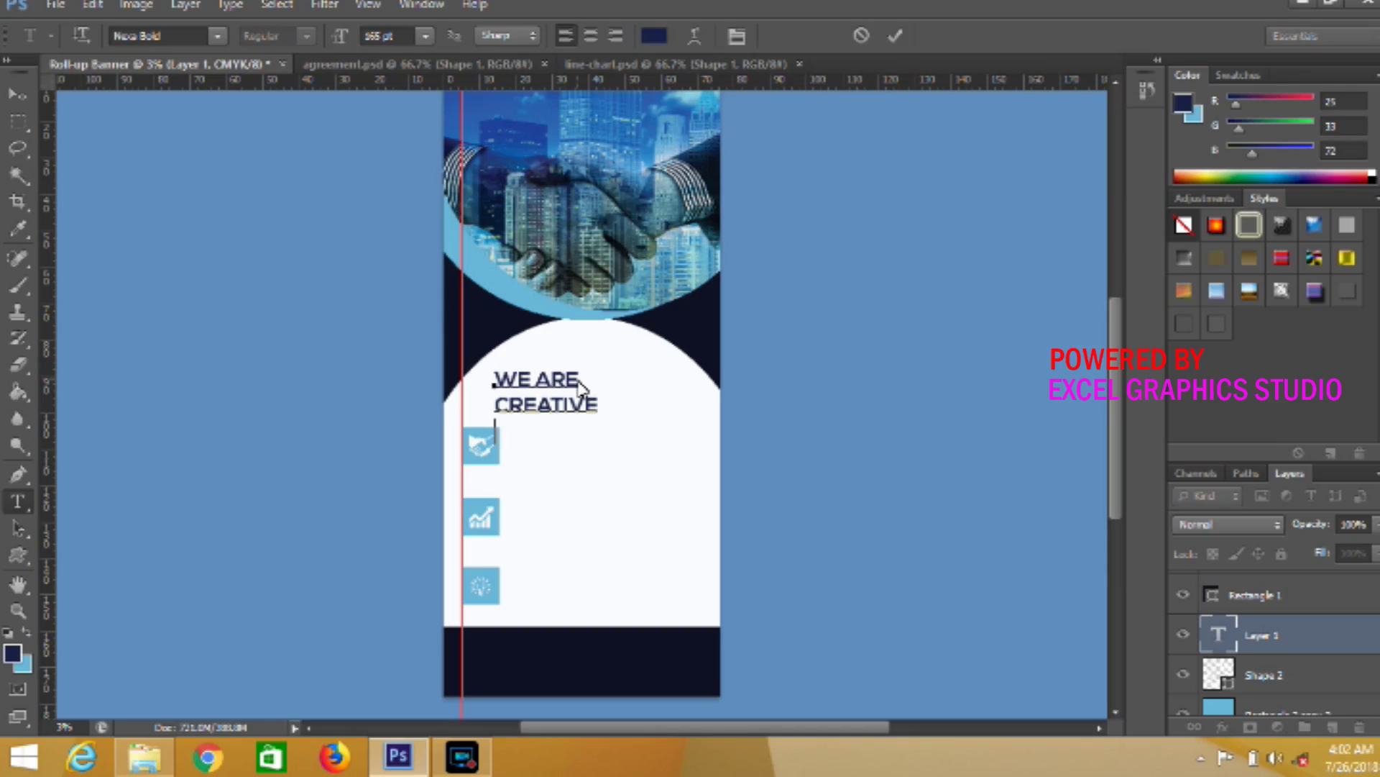
{"action": "type", "text": "_____"}
{"action": "type", "text": " SS       "}
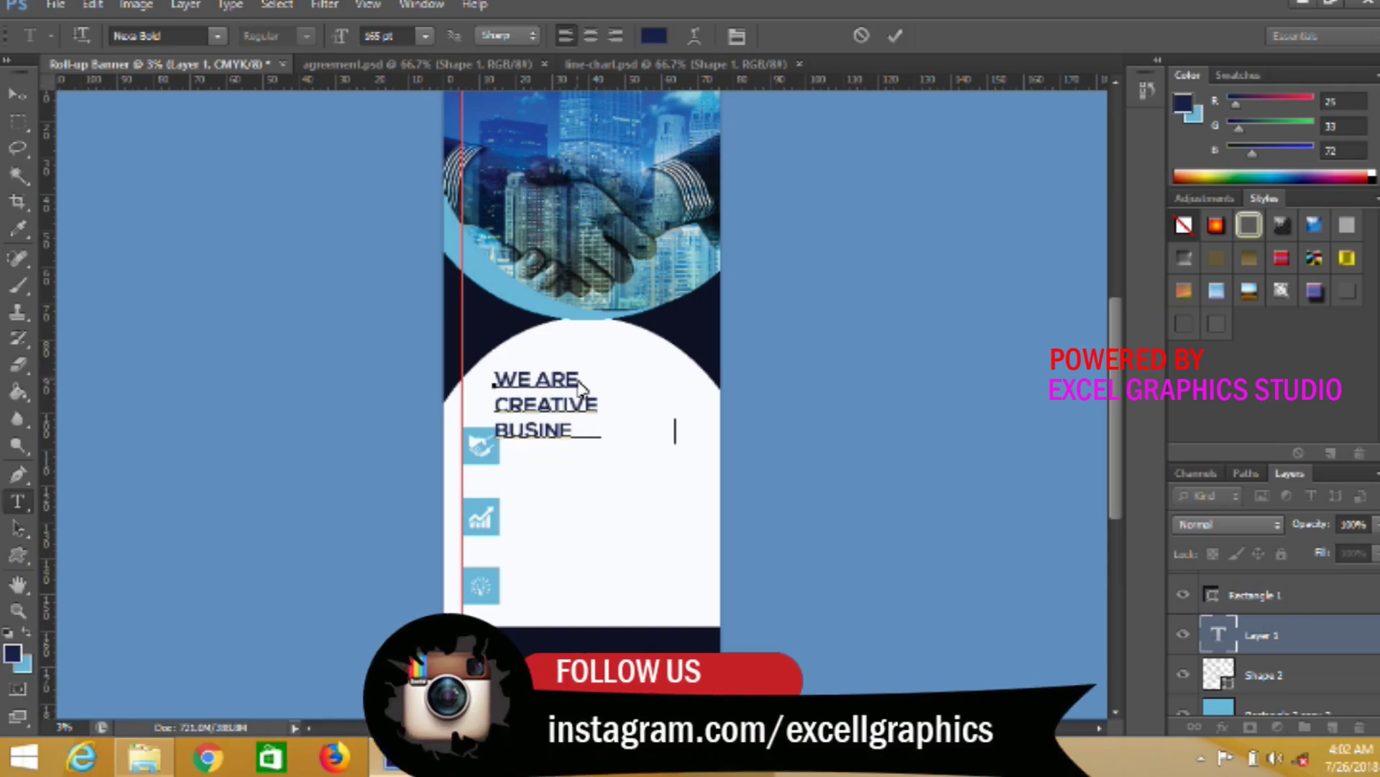
{"action": "type", "text": "SOLUTION"}
Centre-align the headline, reduce it to 156 pt, and commit it
{"action": "key", "text": "ctrl+a"}
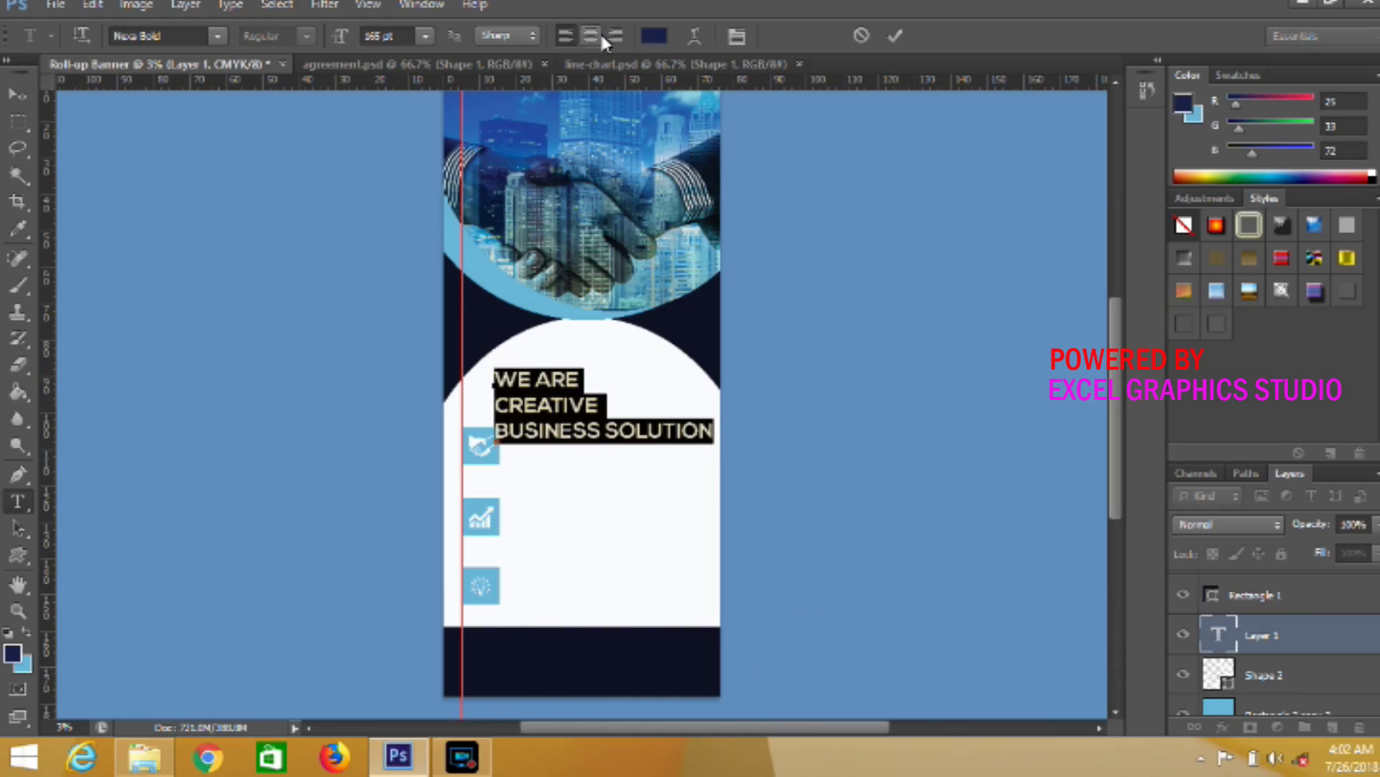
{"action": "left_click", "coordinate": [601, 38]}
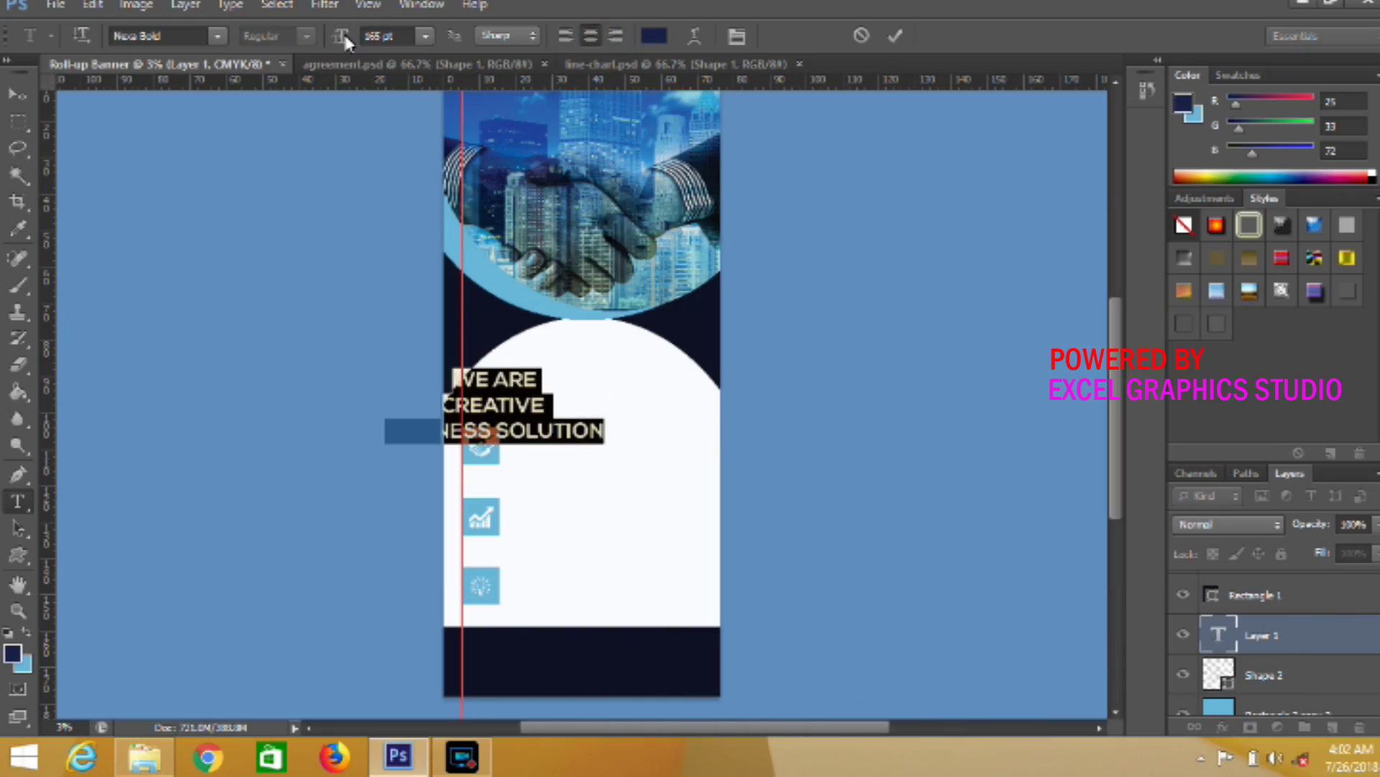
{"action": "left_click_drag", "start_coordinate": [345, 36], "coordinate": [342, 40]}
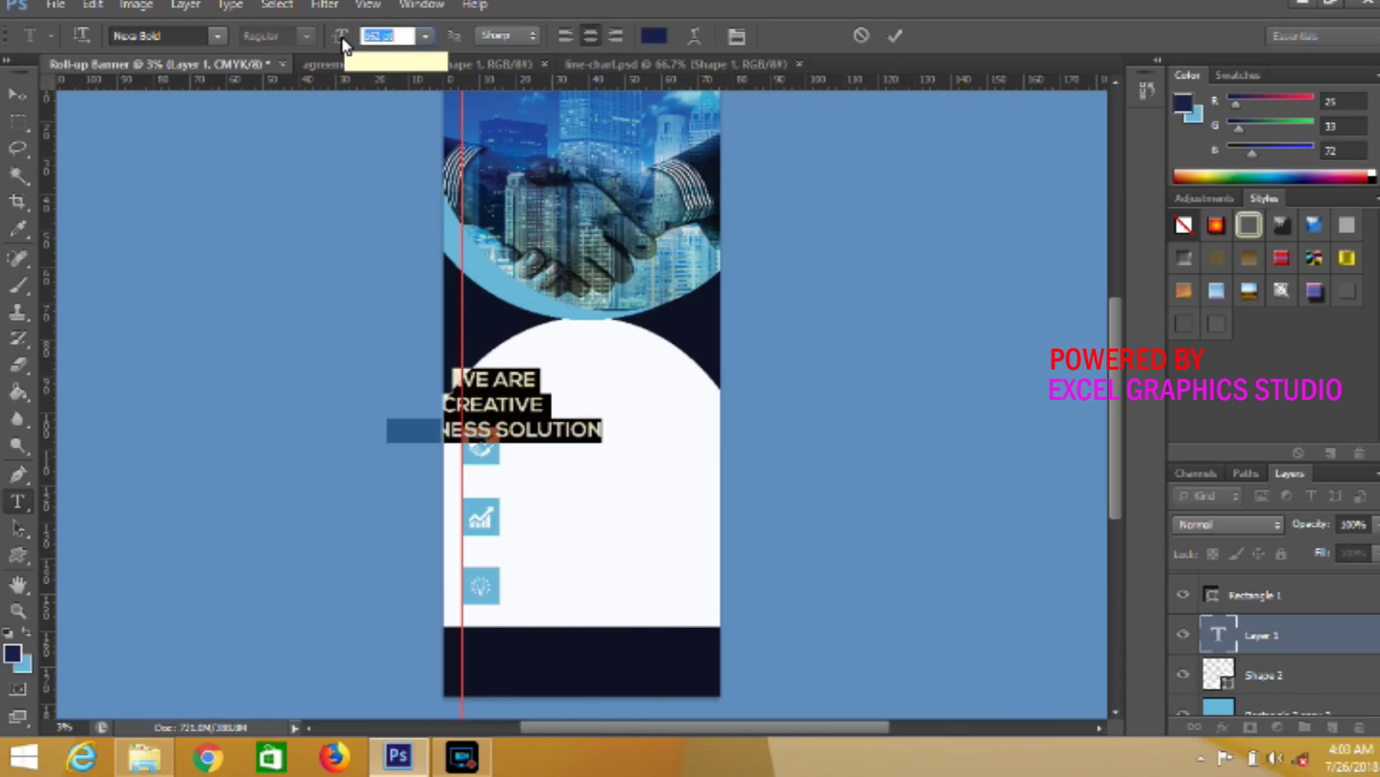
{"action": "left_click_drag", "start_coordinate": [342, 41], "coordinate": [335, 40]}
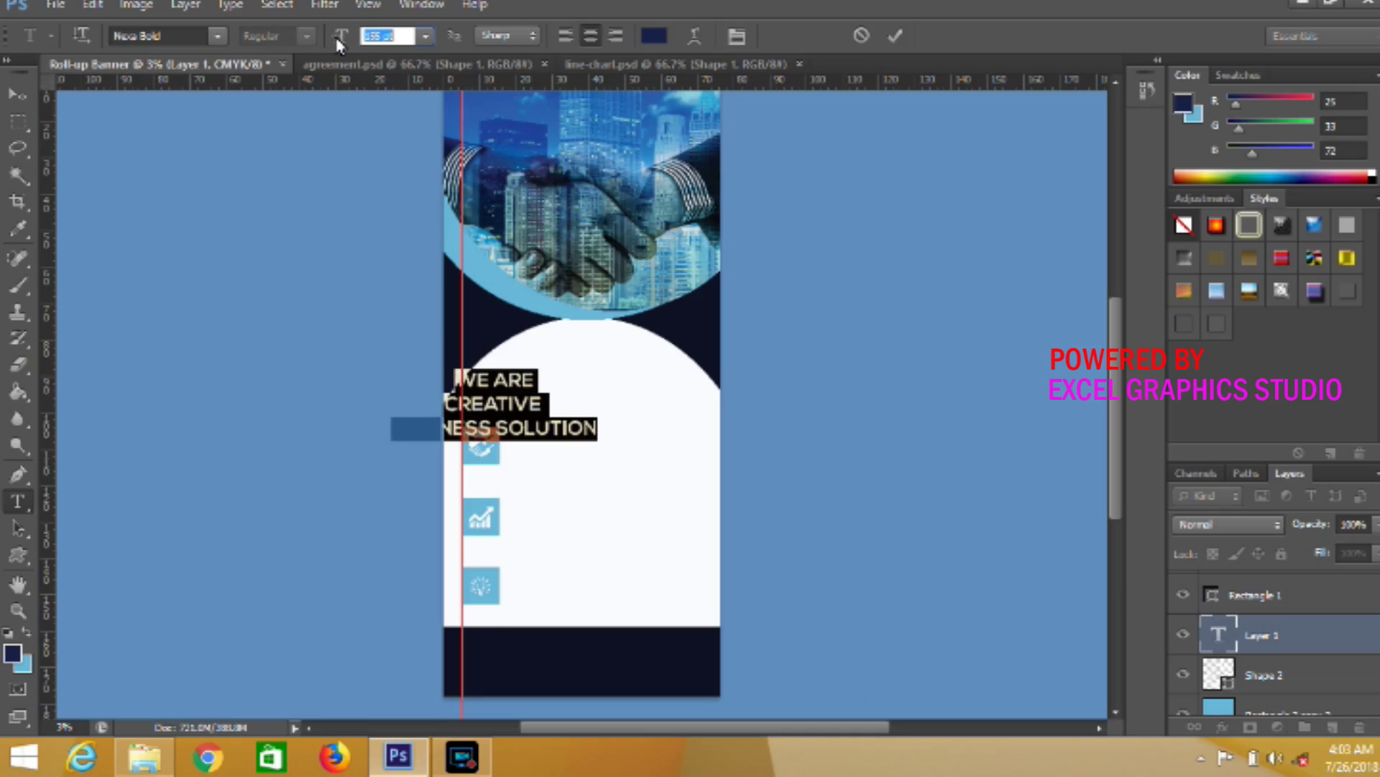
{"action": "left_click", "coordinate": [896, 34]}
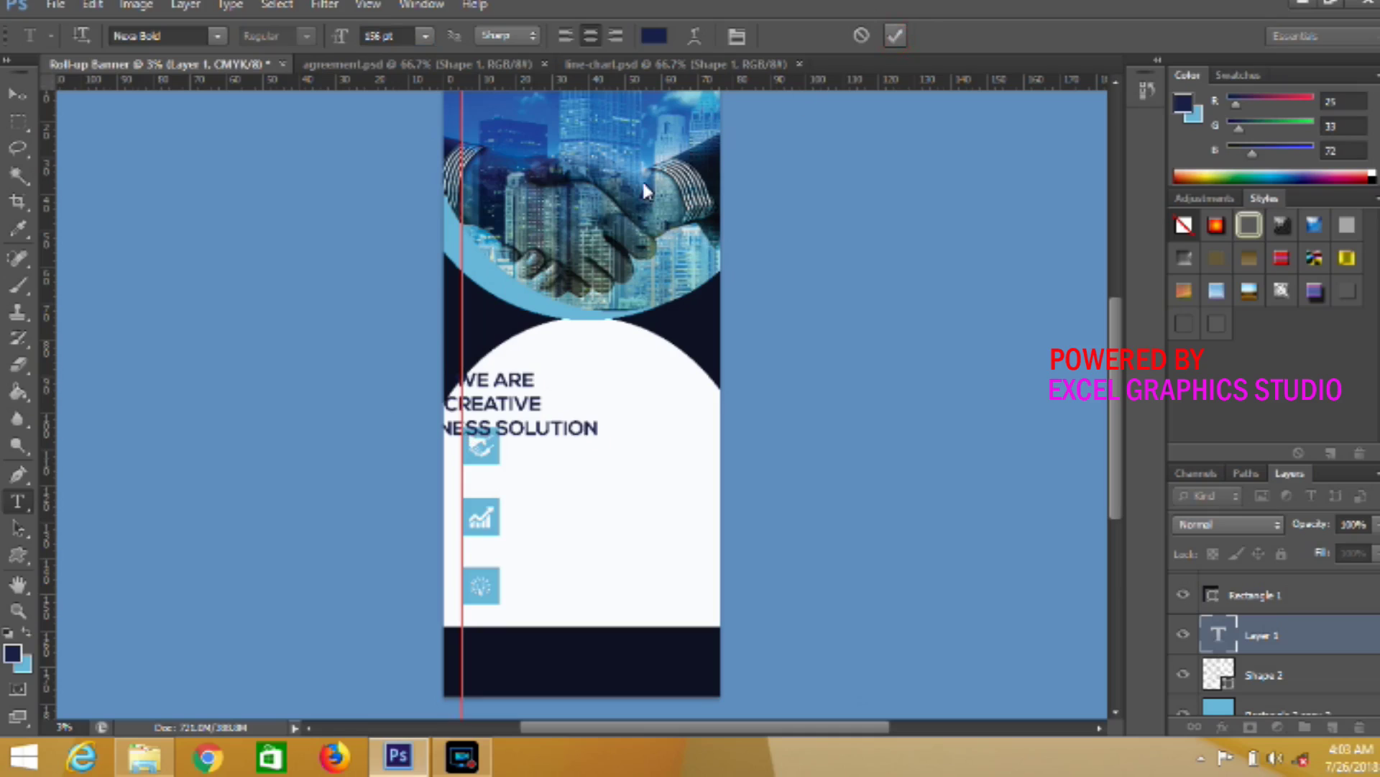
{"action": "left_click", "coordinate": [23, 100]}
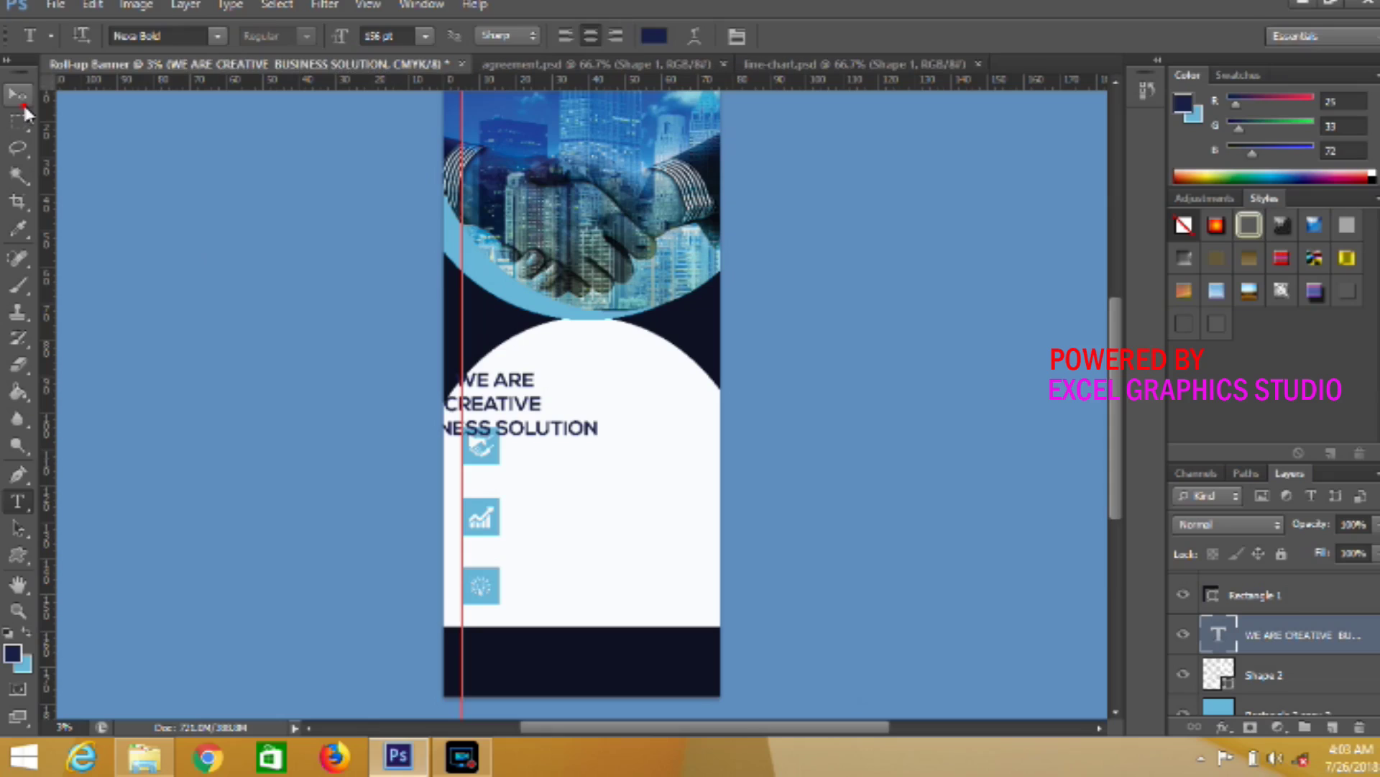
Centre the headline on the arch and colour the word SOLUTION light blue
{"action": "left_click_drag", "start_coordinate": [515, 401], "coordinate": [595, 370]}
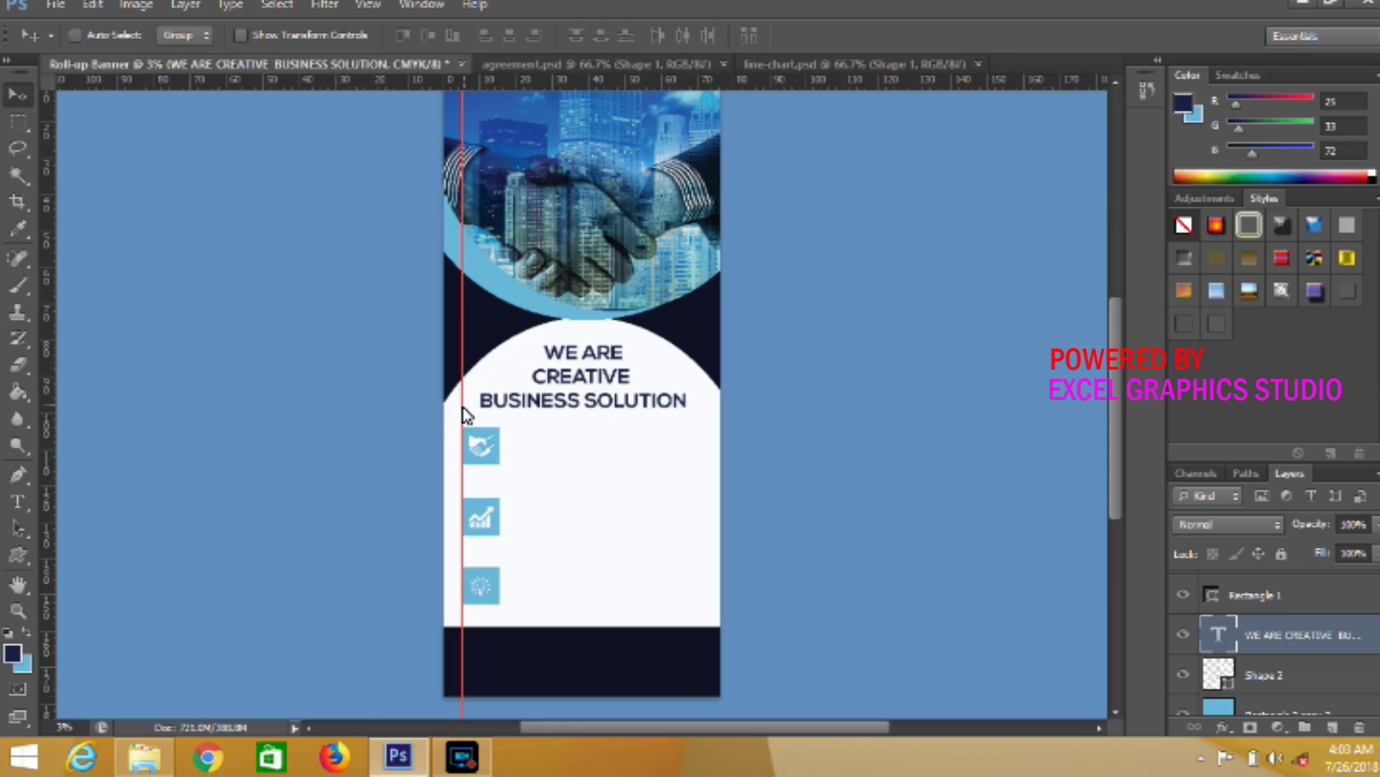
{"action": "left_click", "coordinate": [19, 508]}
{"action": "left_click", "coordinate": [585, 407]}
{"action": "key", "text": "shift+Right"}
{"action": "key", "text": "shift+Right"}
{"action": "key", "text": "shift+Right"}
{"action": "key", "text": "shift+Right"}
{"action": "key", "text": "shift+Right"}
{"action": "key", "text": "shift+Right"}
{"action": "key", "text": "shift+Right"}
{"action": "key", "text": "shift+Right"}
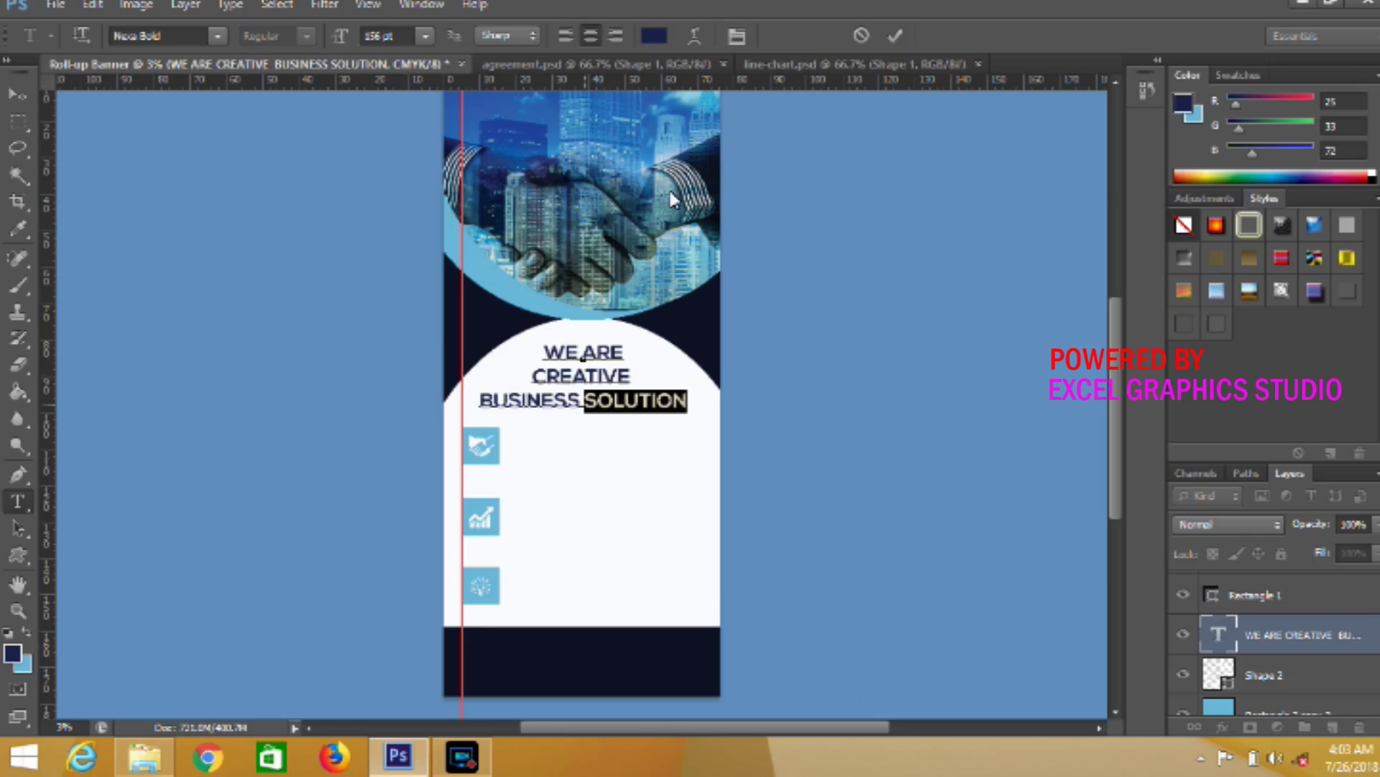
{"action": "left_click", "coordinate": [654, 36]}
{"action": "left_click", "coordinate": [477, 284]}
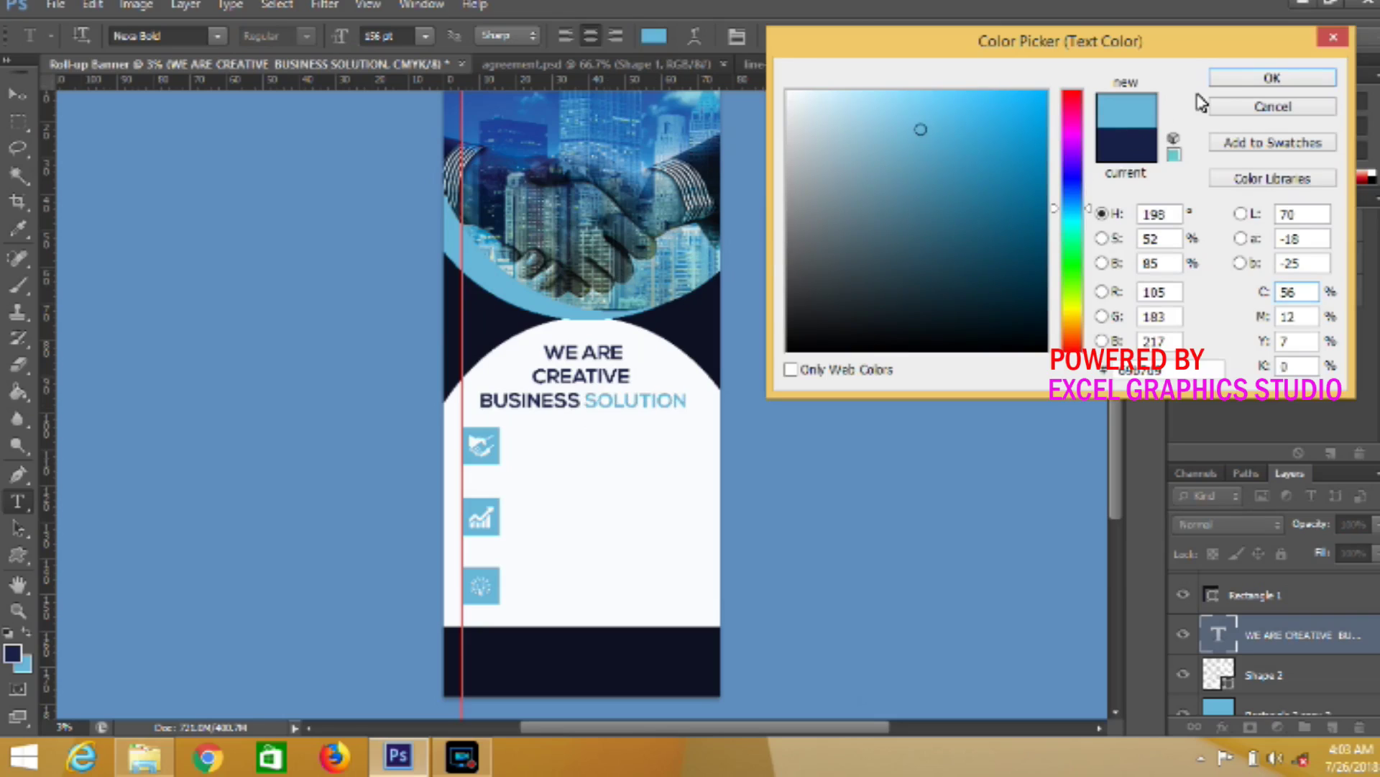
{"action": "left_click", "coordinate": [1272, 78]}
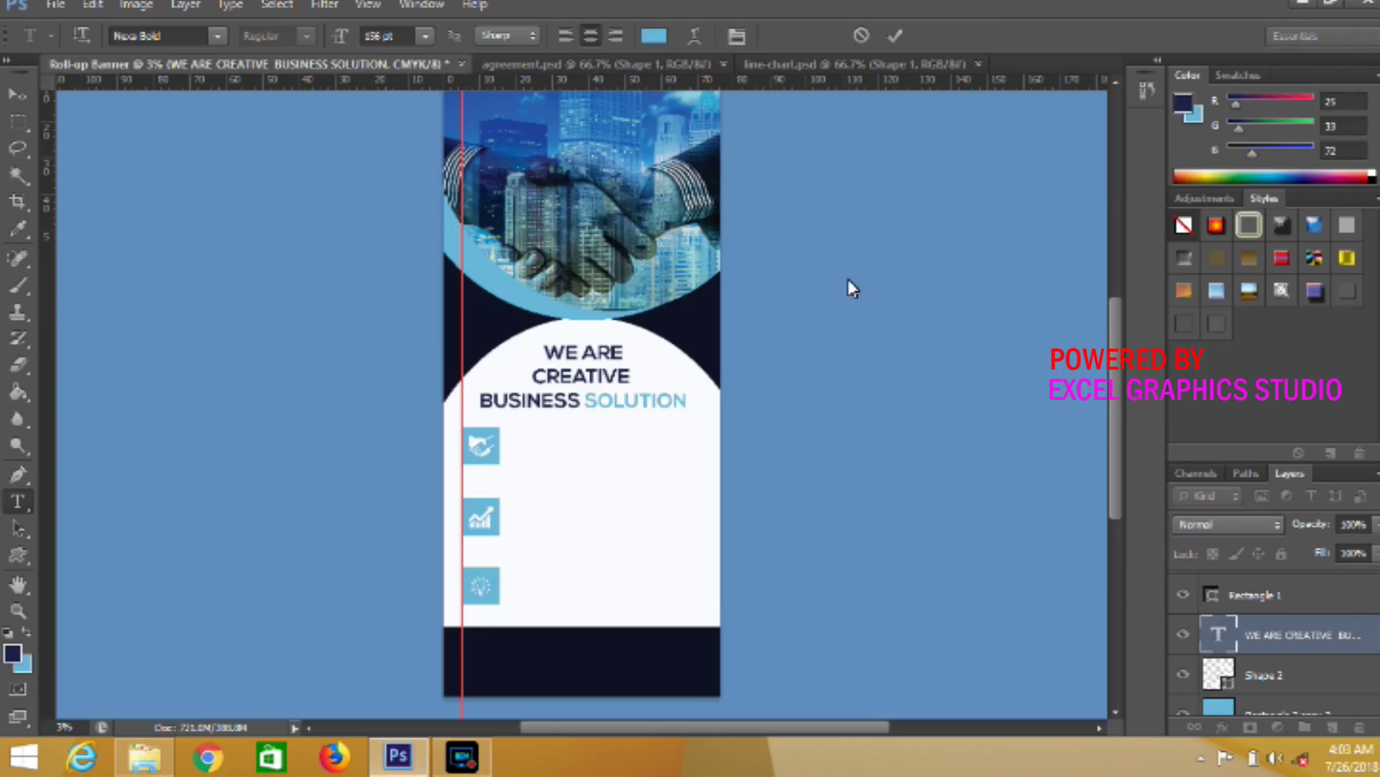
Colour the word WE the same light blue and commit the headline
{"action": "left_click", "coordinate": [580, 358]}
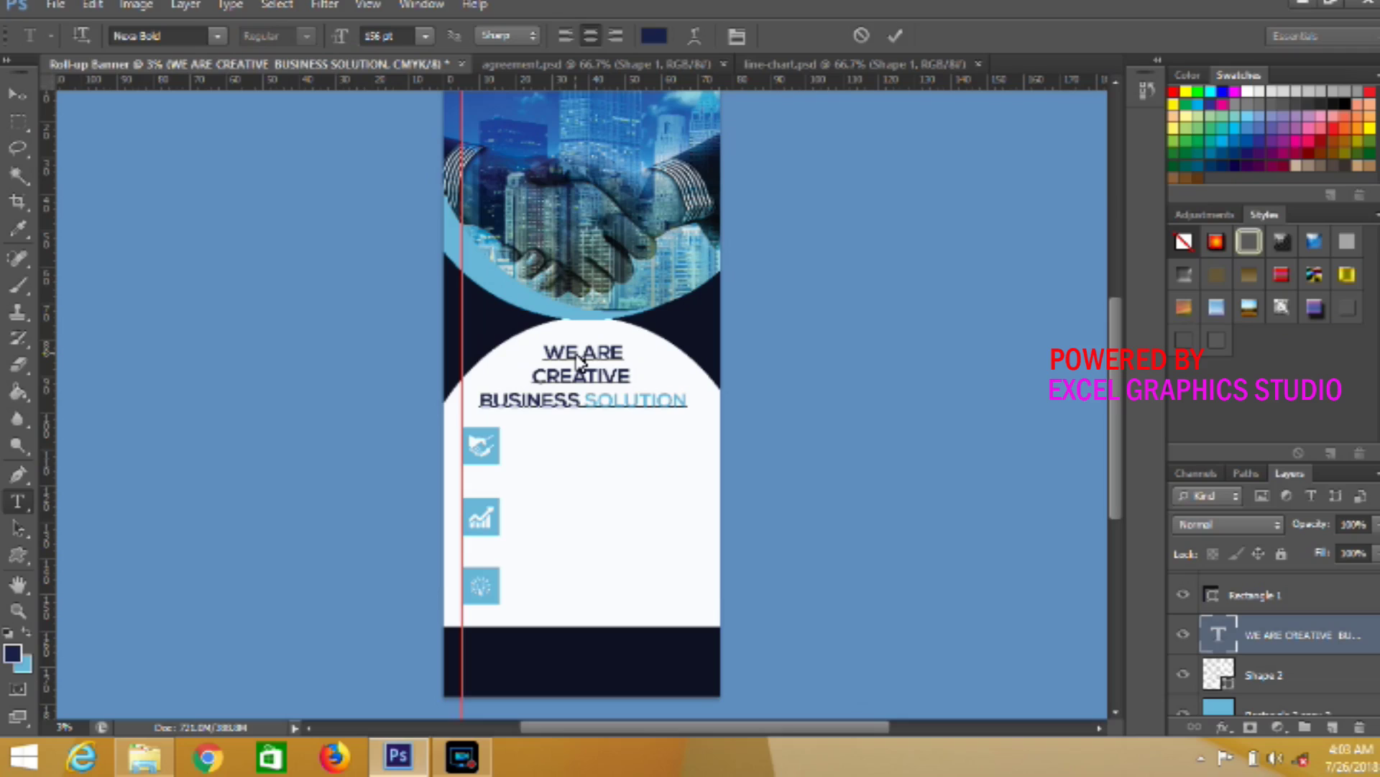
{"action": "key", "text": "shift+Left"}
{"action": "key", "text": "shift+Left"}
{"action": "left_click", "coordinate": [653, 36]}
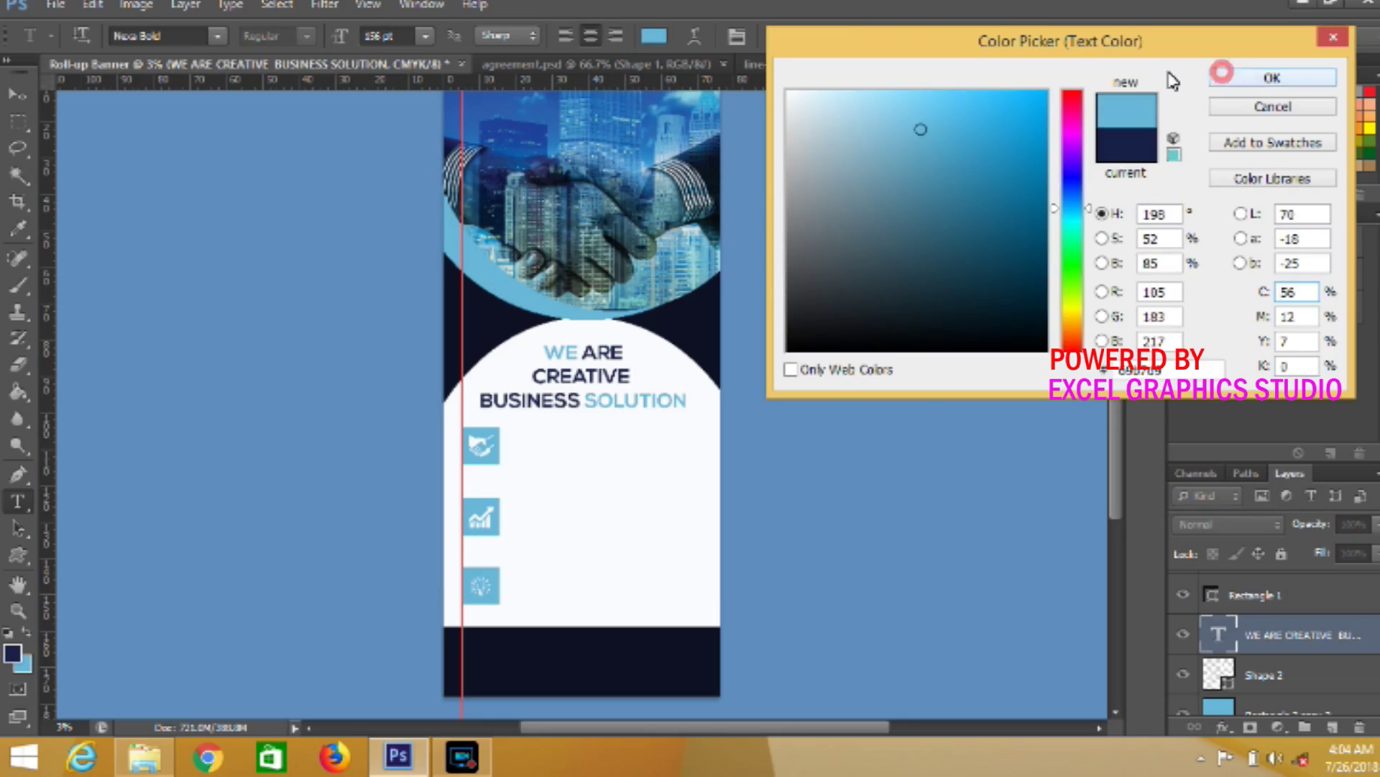
{"action": "left_click", "coordinate": [1226, 76]}
{"action": "left_click", "coordinate": [891, 42]}
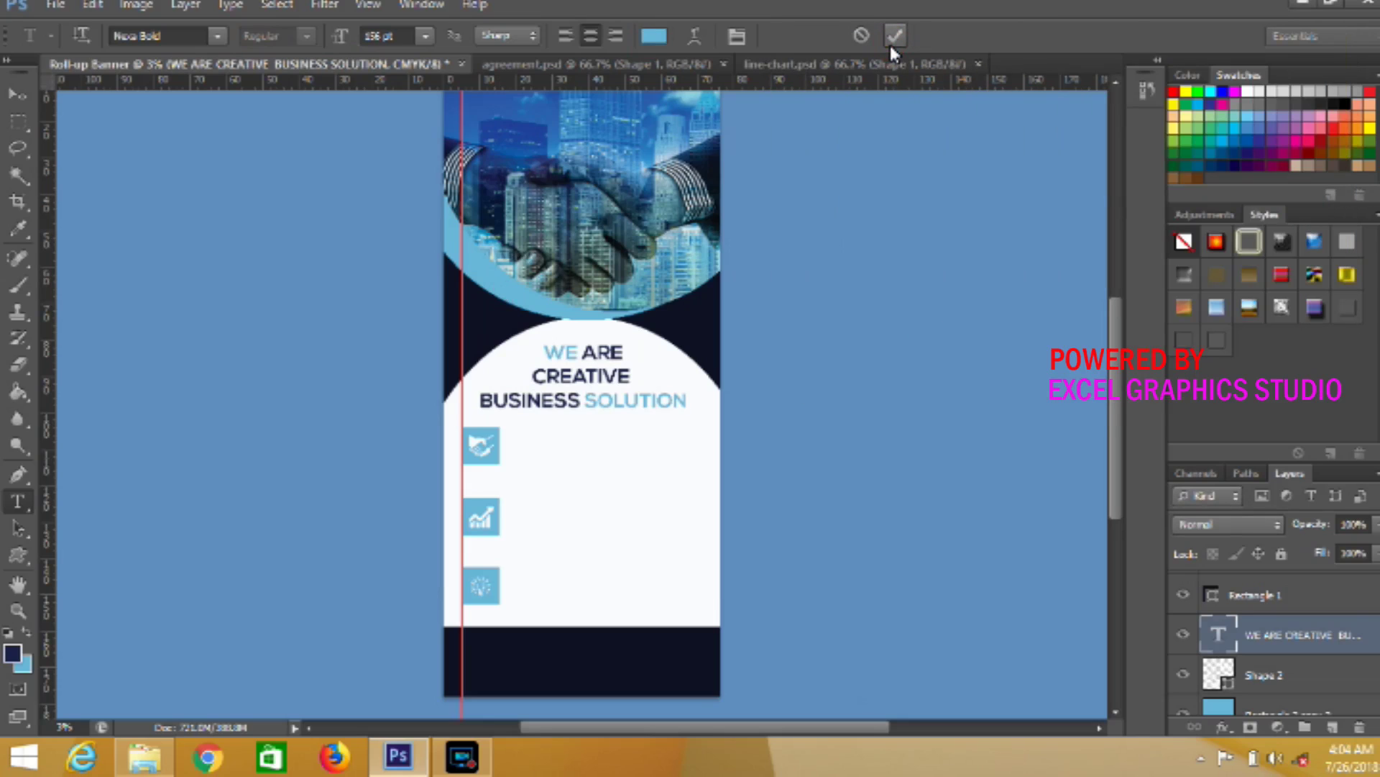
{"action": "left_click", "coordinate": [20, 97]}
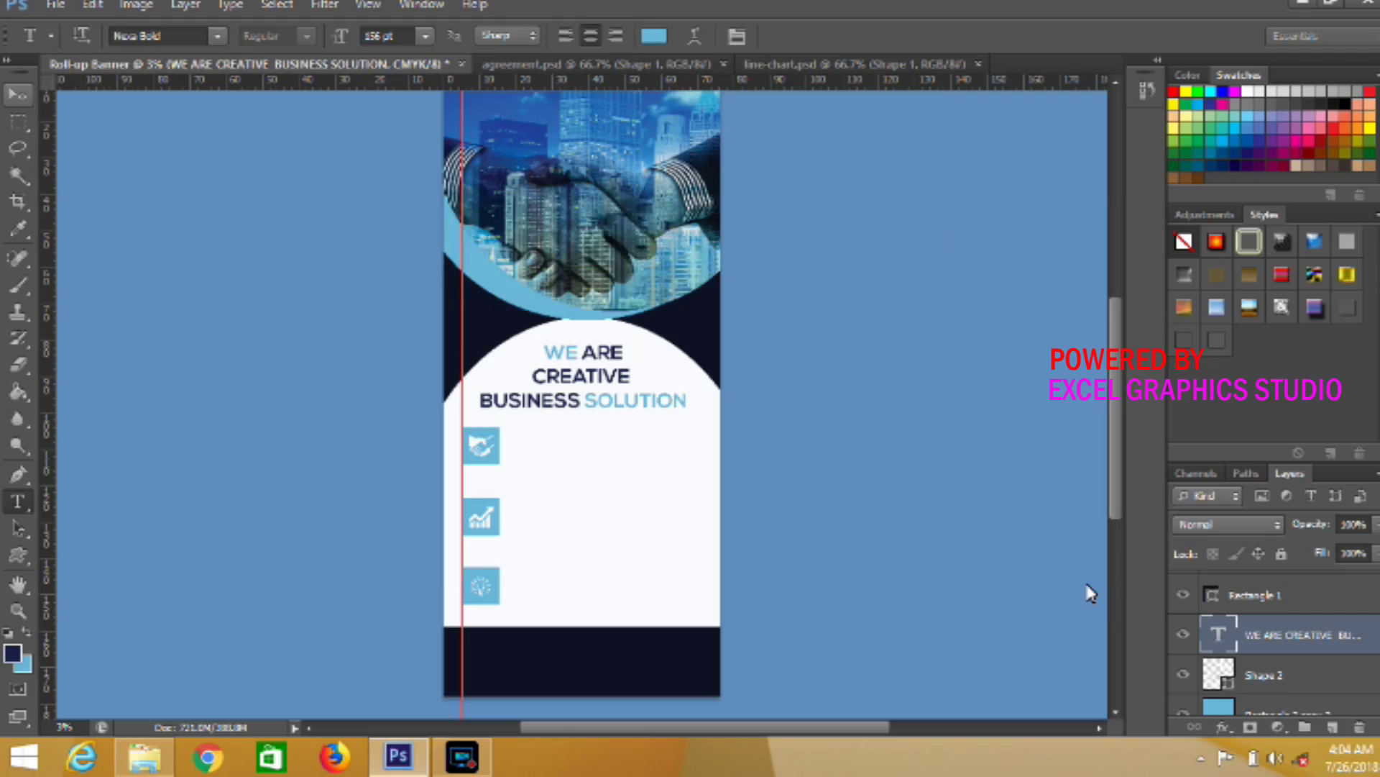
Draw a paragraph text box beside the handshake icon and fill it with Lorem Ipsum
{"action": "key", "text": "ctrl+minus"}
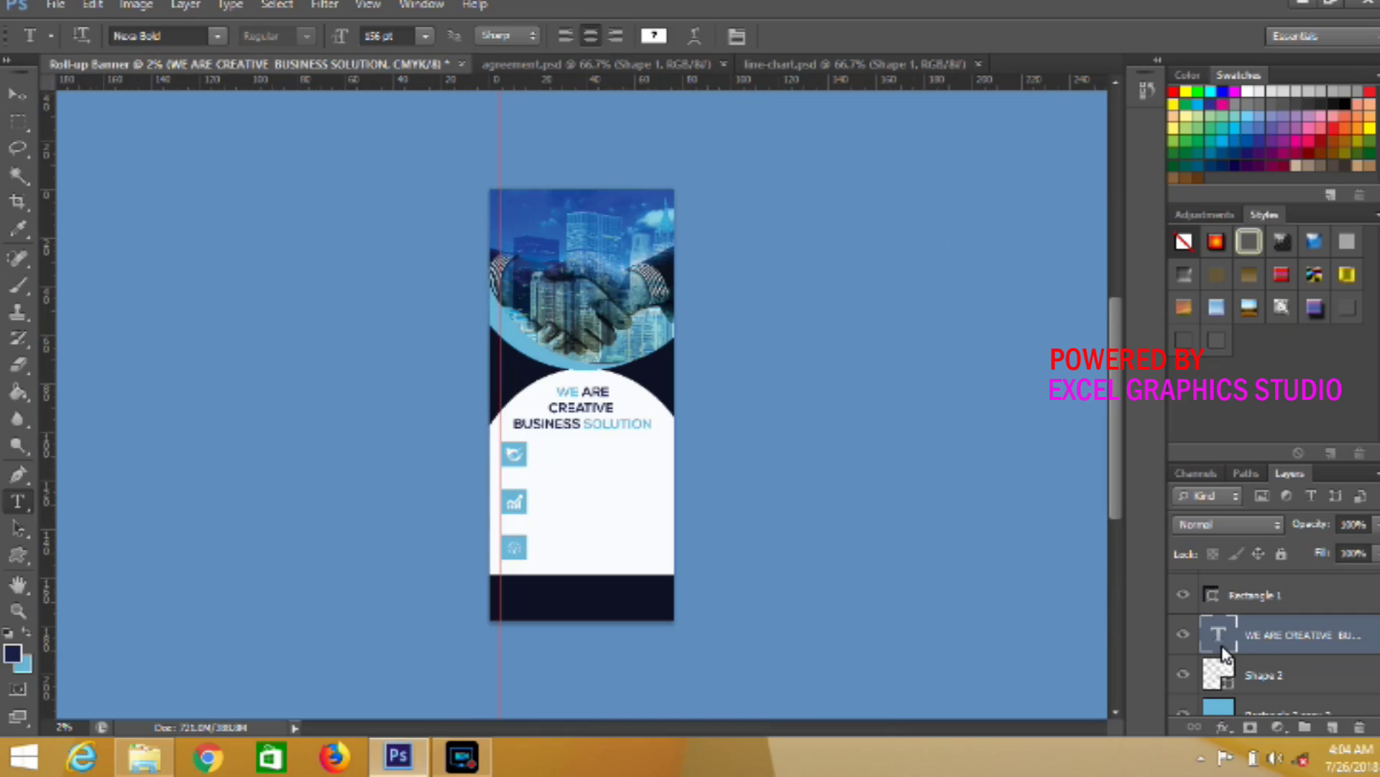
{"action": "key", "text": "ctrl+plus"}
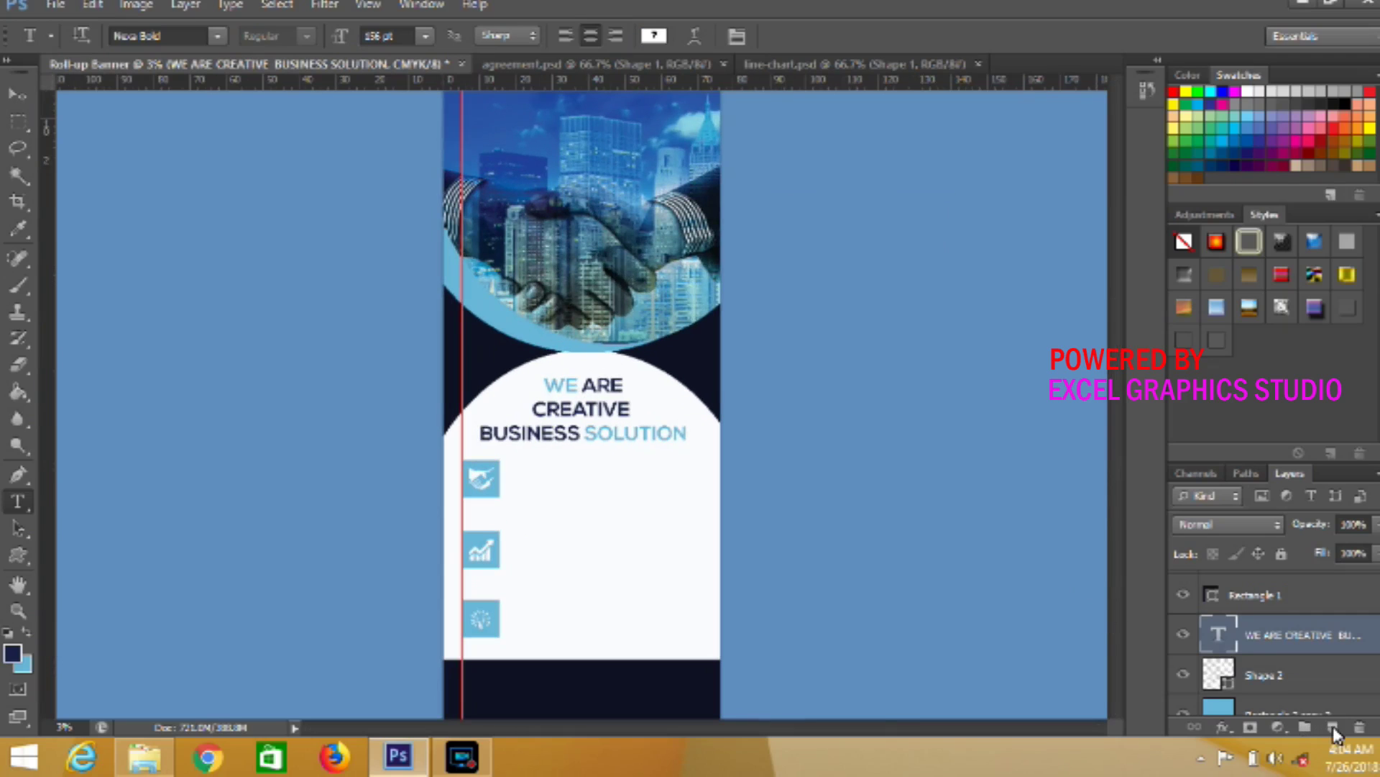
{"action": "left_click", "coordinate": [1332, 728]}
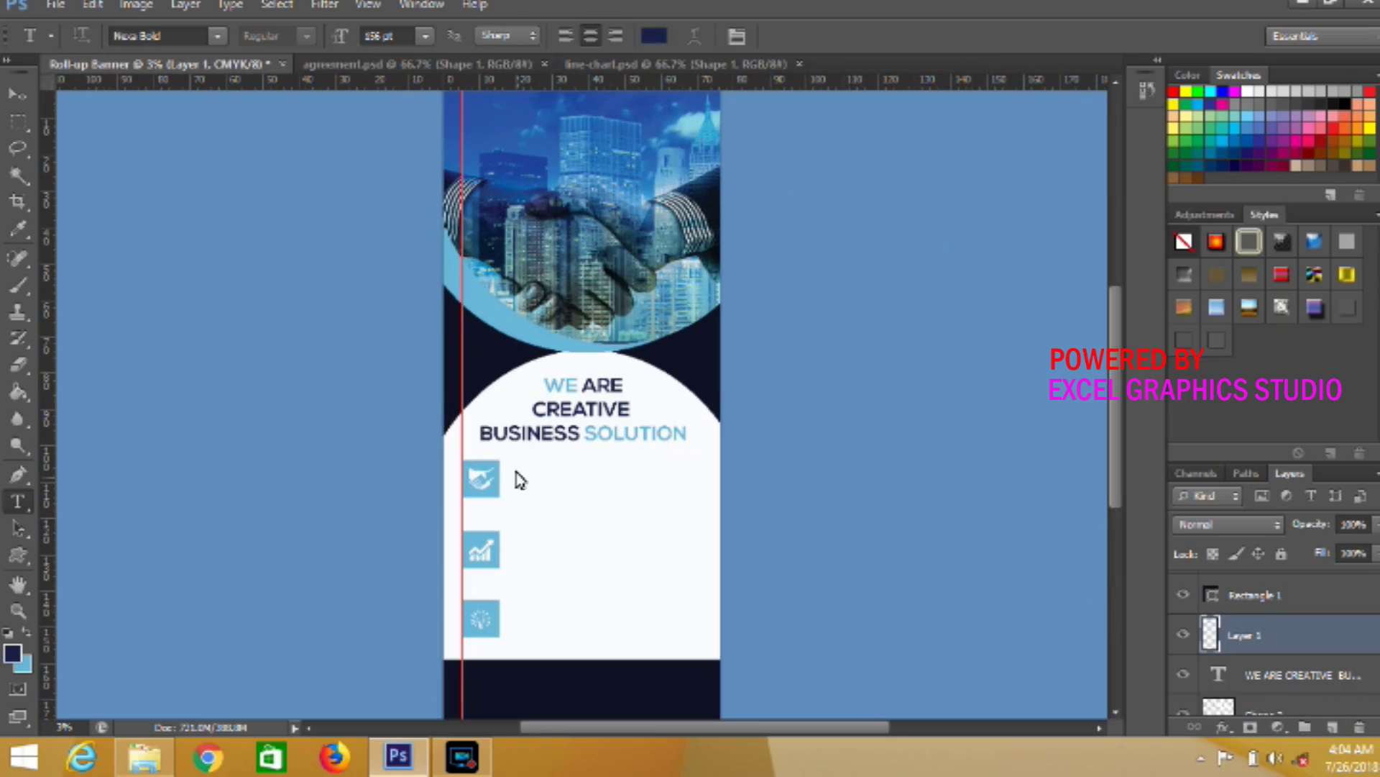
{"action": "left_click_drag", "start_coordinate": [503, 459], "coordinate": [566, 489]}
{"action": "left_click_drag", "start_coordinate": [730, 544], "coordinate": [535, 445]}
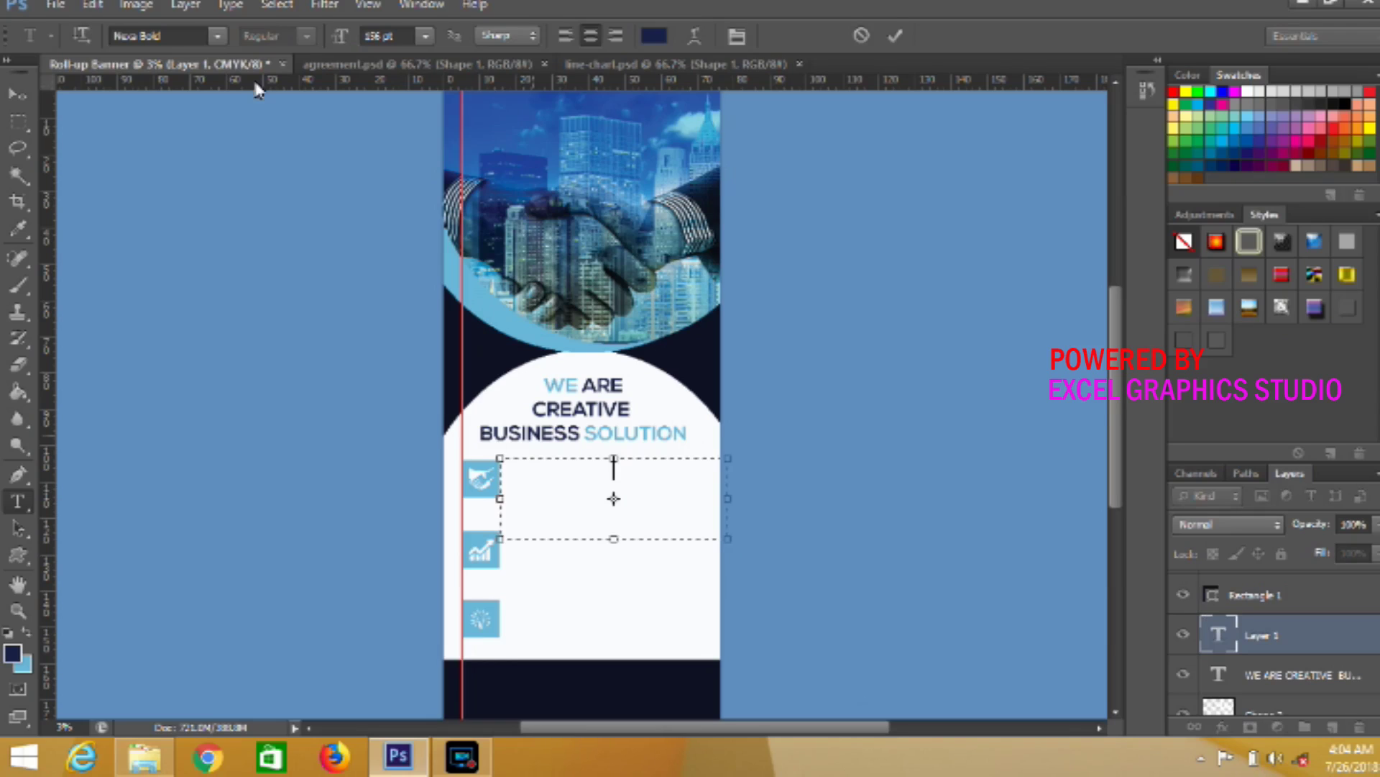
{"action": "left_click", "coordinate": [231, 4]}
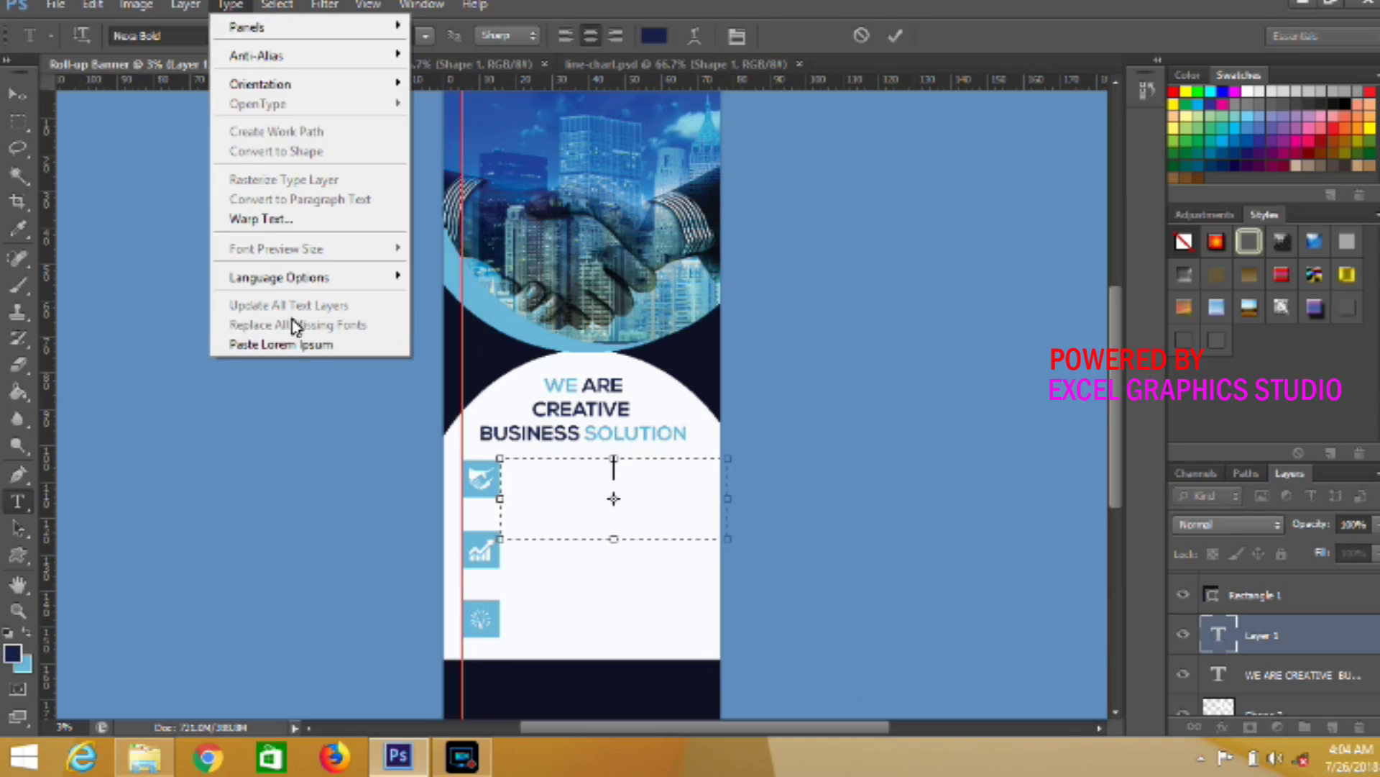
{"action": "left_click", "coordinate": [293, 346]}
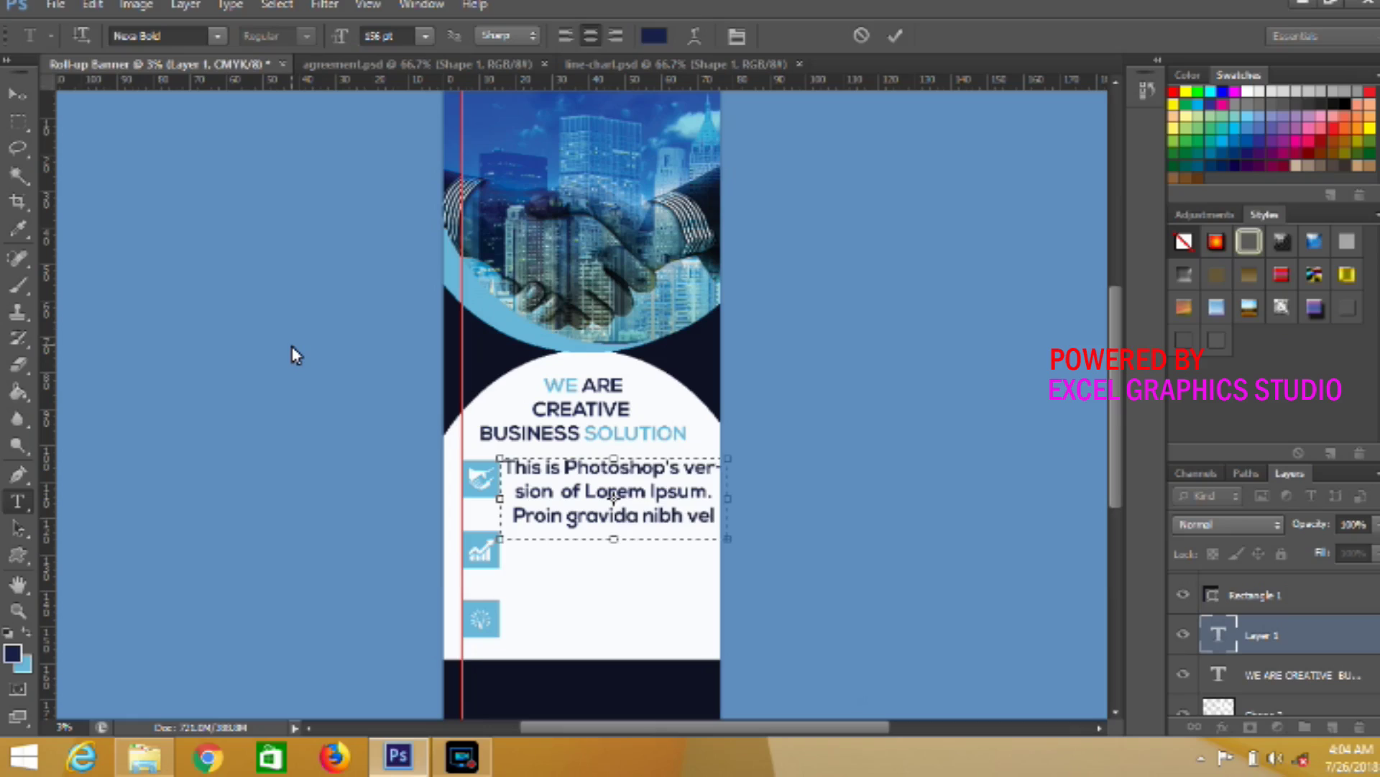
Set the paragraph to 48 pt, shrink the text box to fit, and commit it
{"action": "key", "text": "ctrl+a"}
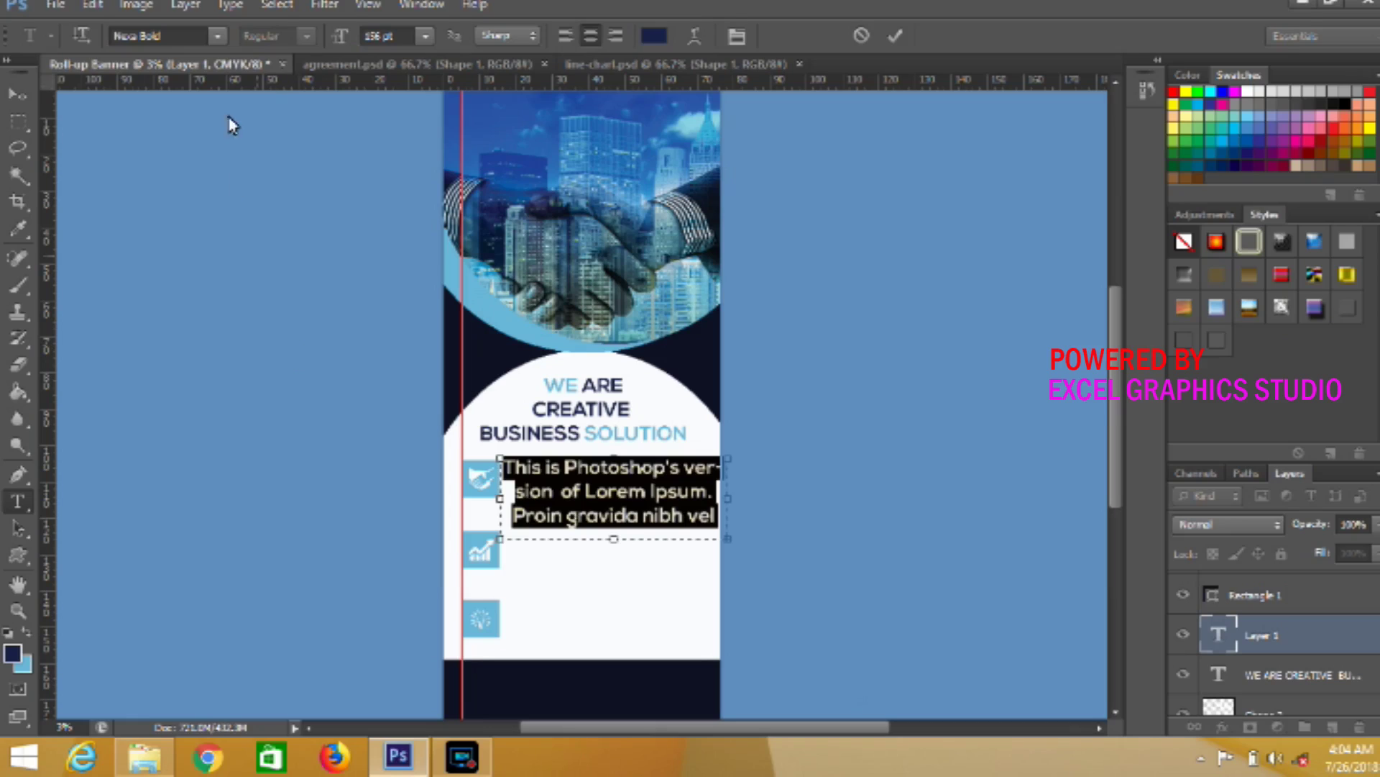
{"action": "left_click_drag", "start_coordinate": [343, 31], "coordinate": [224, 45]}
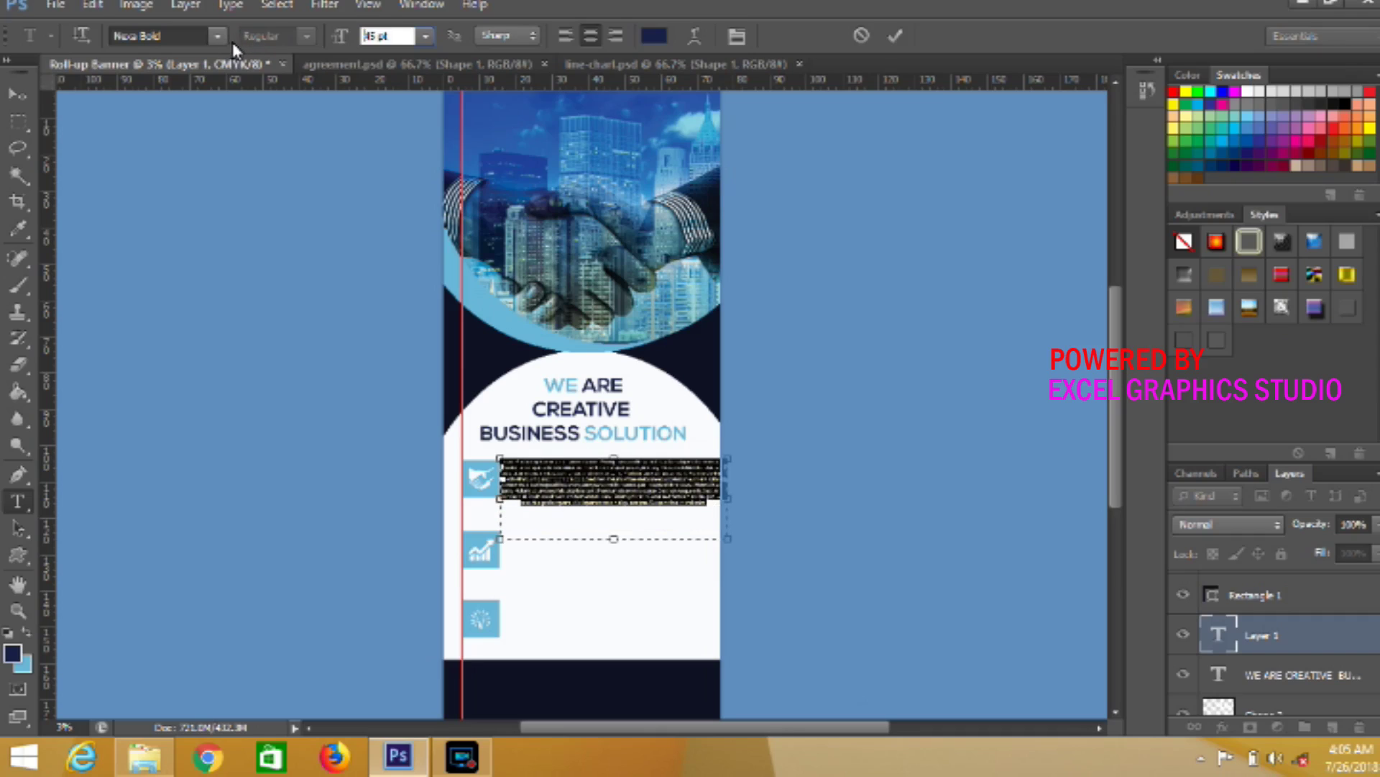
{"action": "type", "text": "48"}
{"action": "key", "text": "Return"}
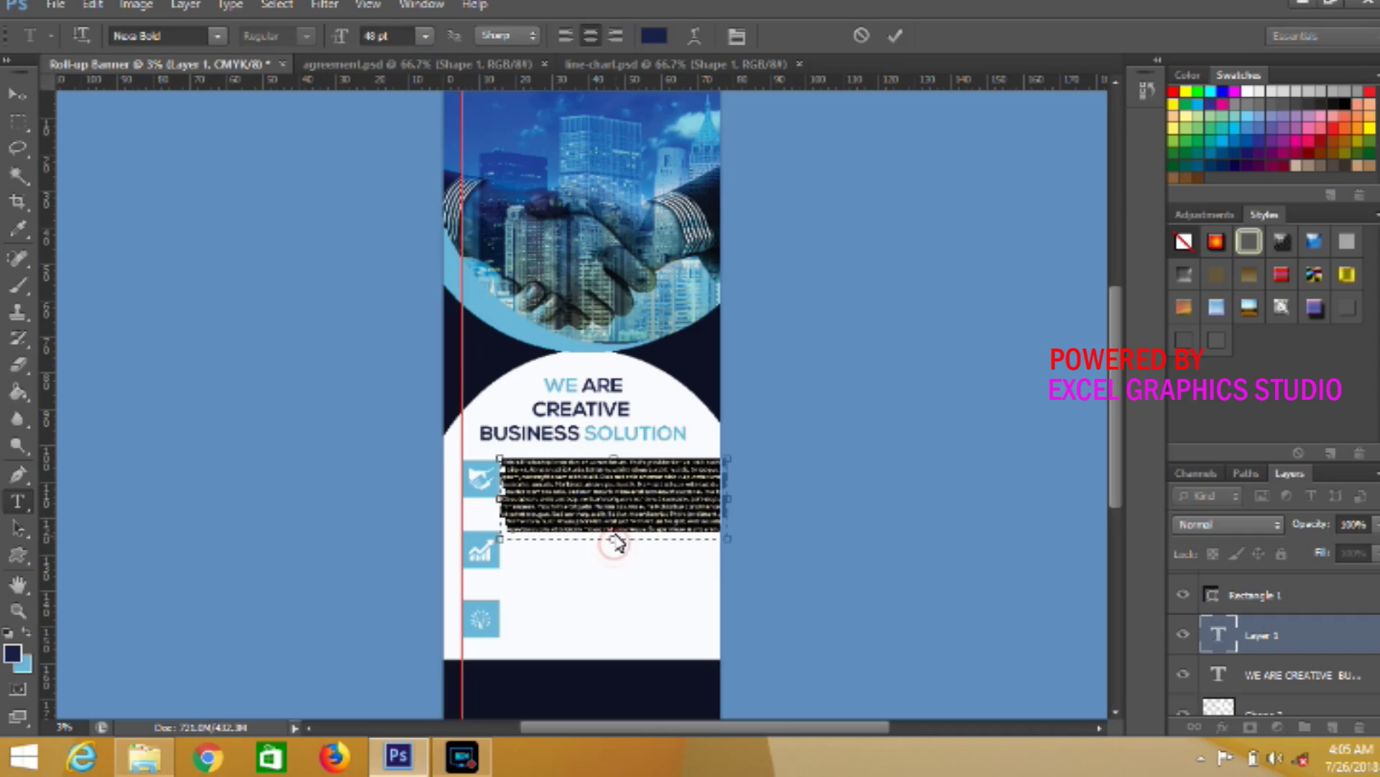
{"action": "left_click_drag", "start_coordinate": [615, 539], "coordinate": [617, 530]}
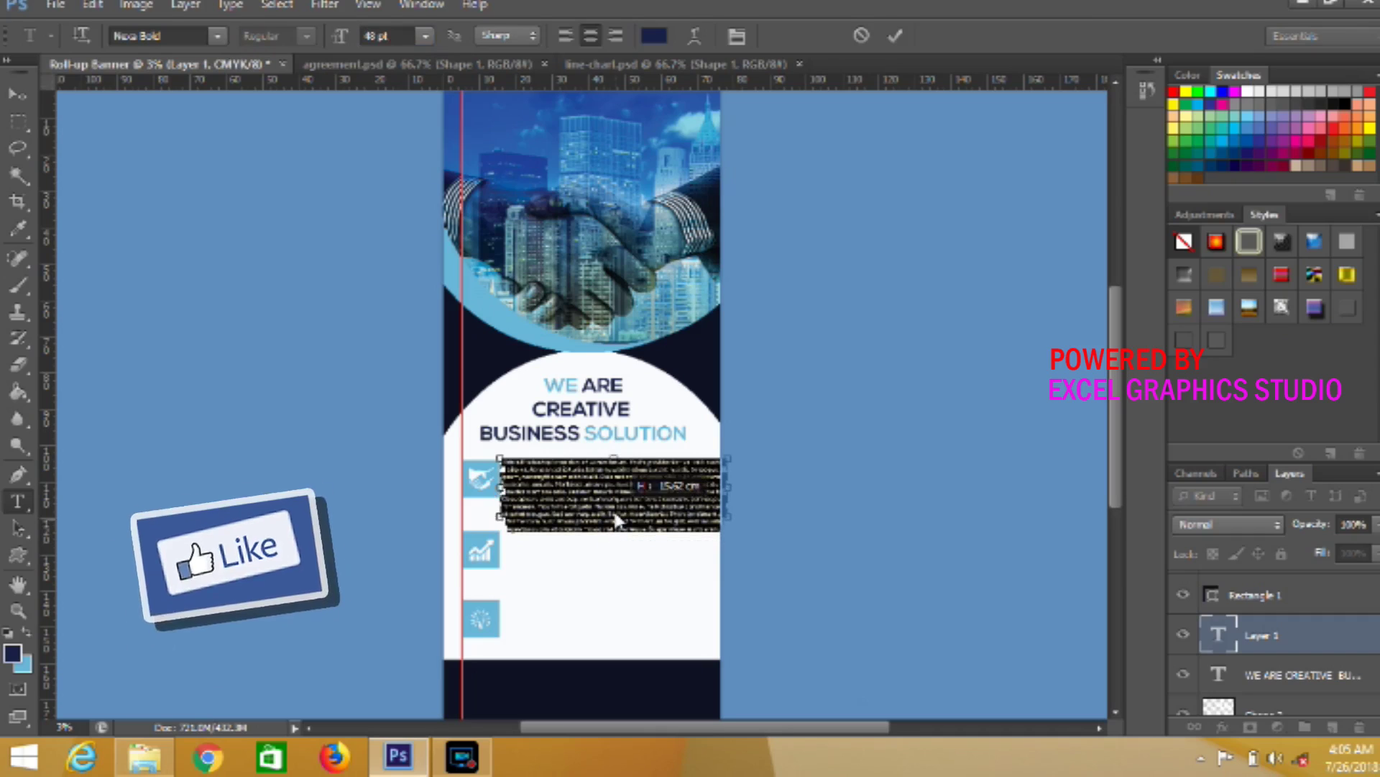
{"action": "left_click_drag", "start_coordinate": [616, 530], "coordinate": [615, 496]}
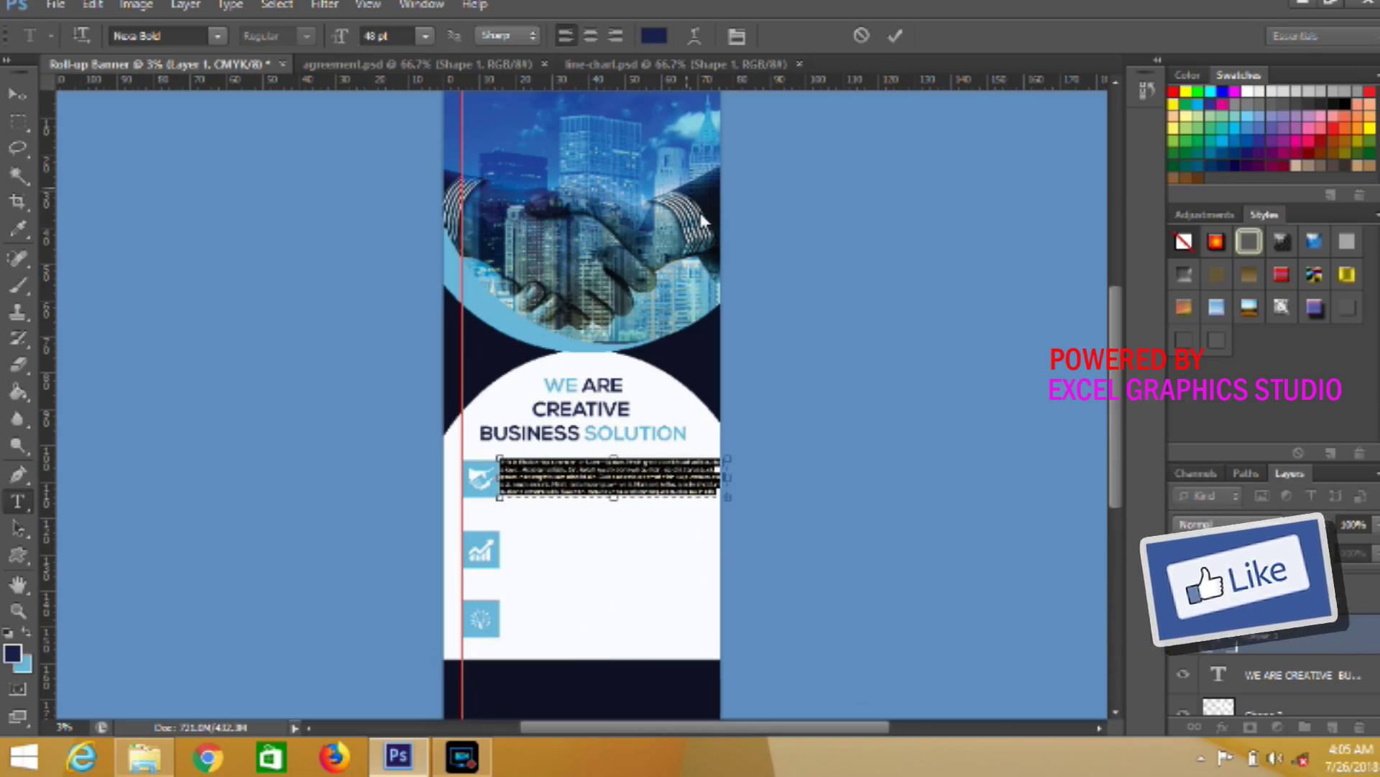
{"action": "left_click_drag", "start_coordinate": [728, 478], "coordinate": [700, 488]}
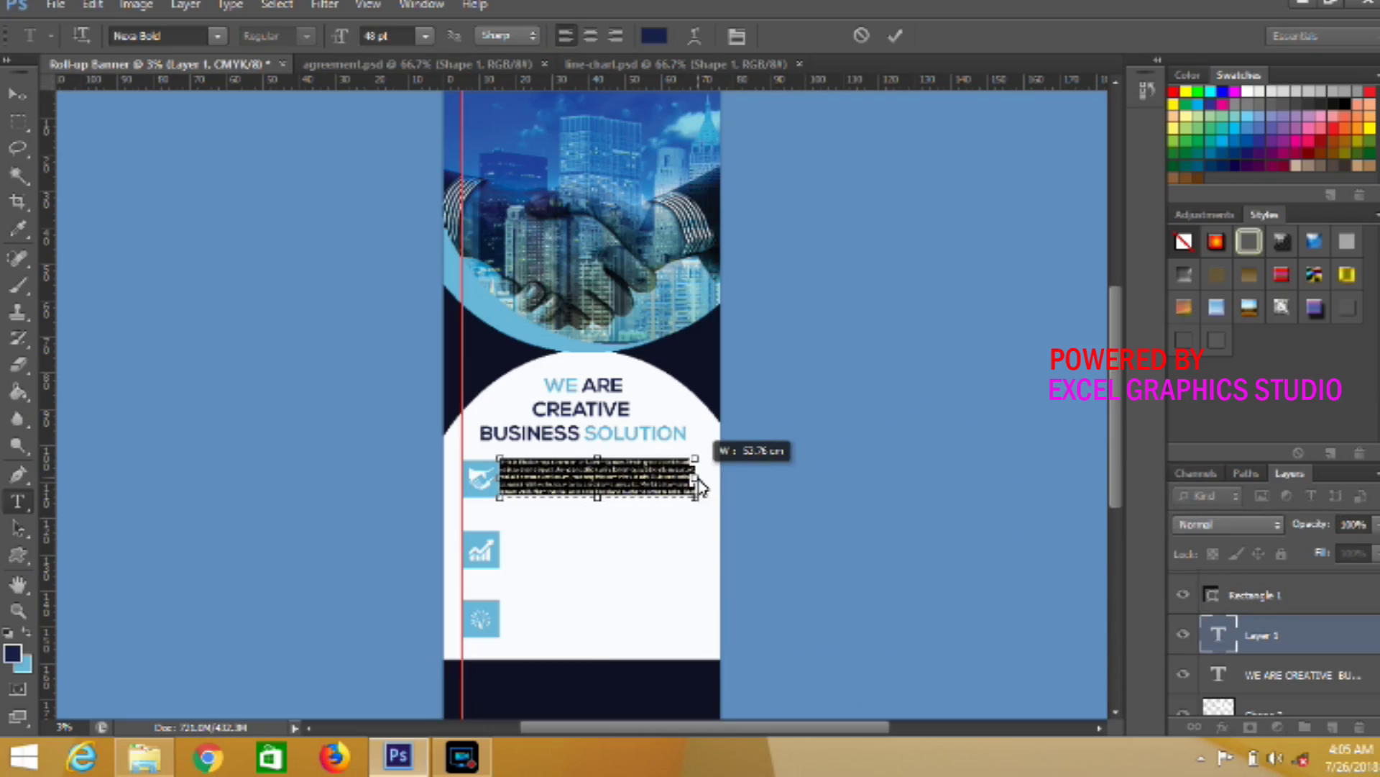
{"action": "left_click", "coordinate": [898, 39]}
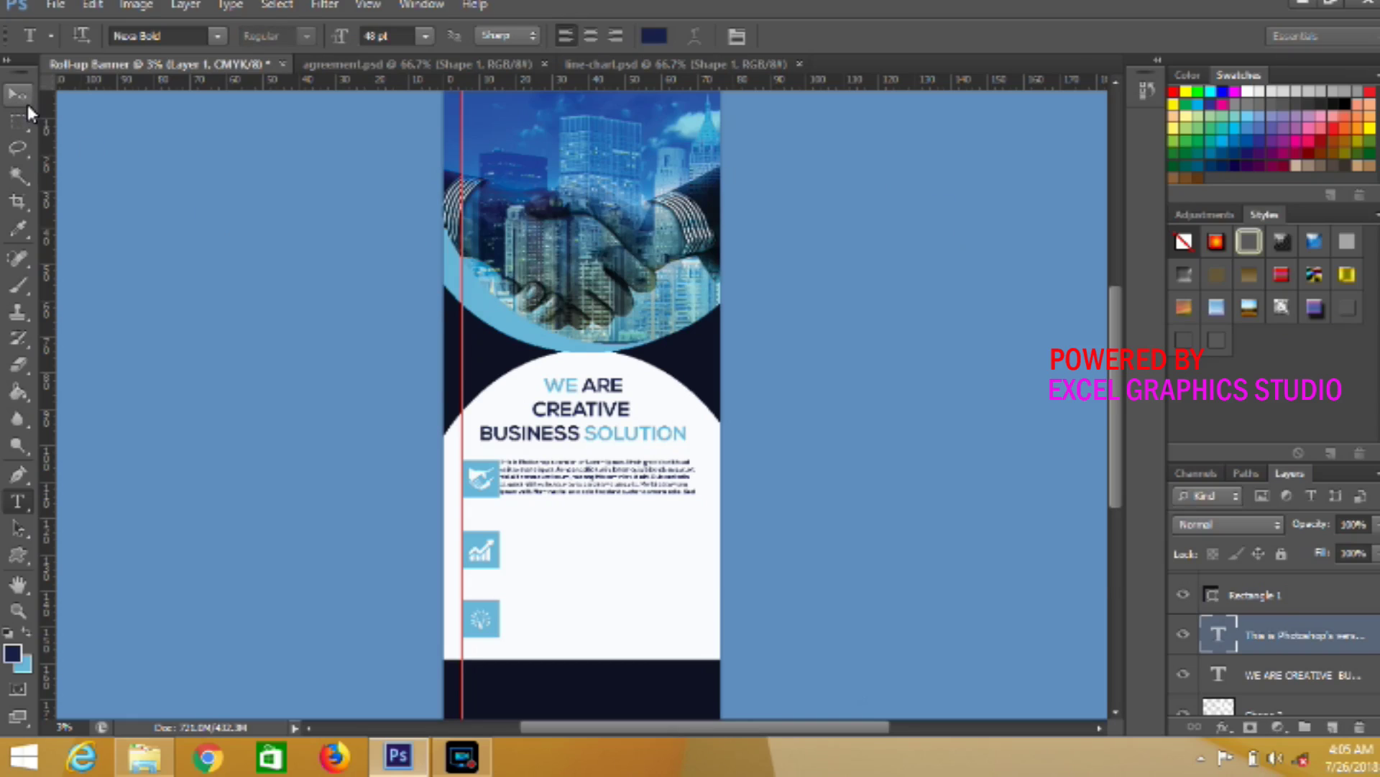
Align a guide to the body text's left edge and copy the paragraph beside the chart and lightbulb icons
{"action": "left_click", "coordinate": [27, 105]}
{"action": "left_click_drag", "start_coordinate": [607, 490], "coordinate": [614, 489]}
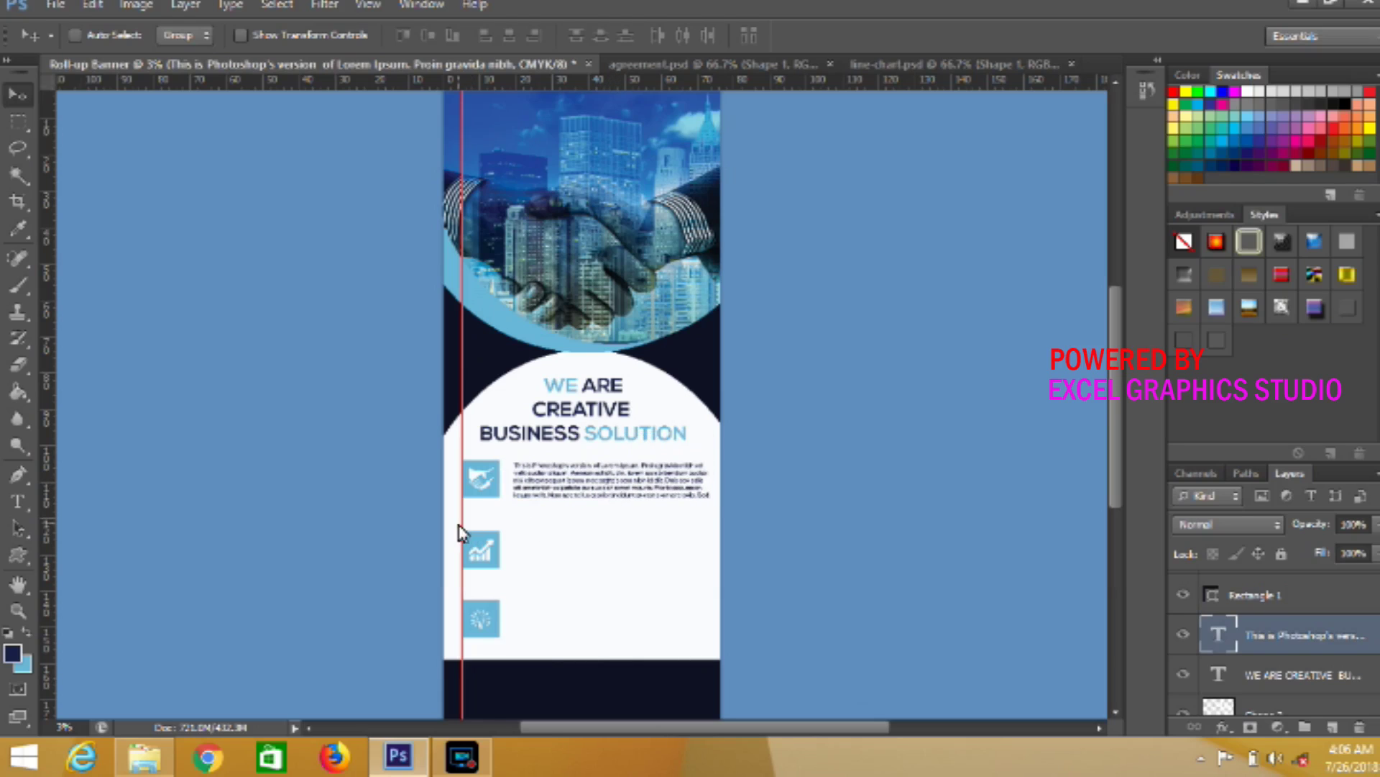
{"action": "left_click_drag", "start_coordinate": [464, 531], "coordinate": [514, 533]}
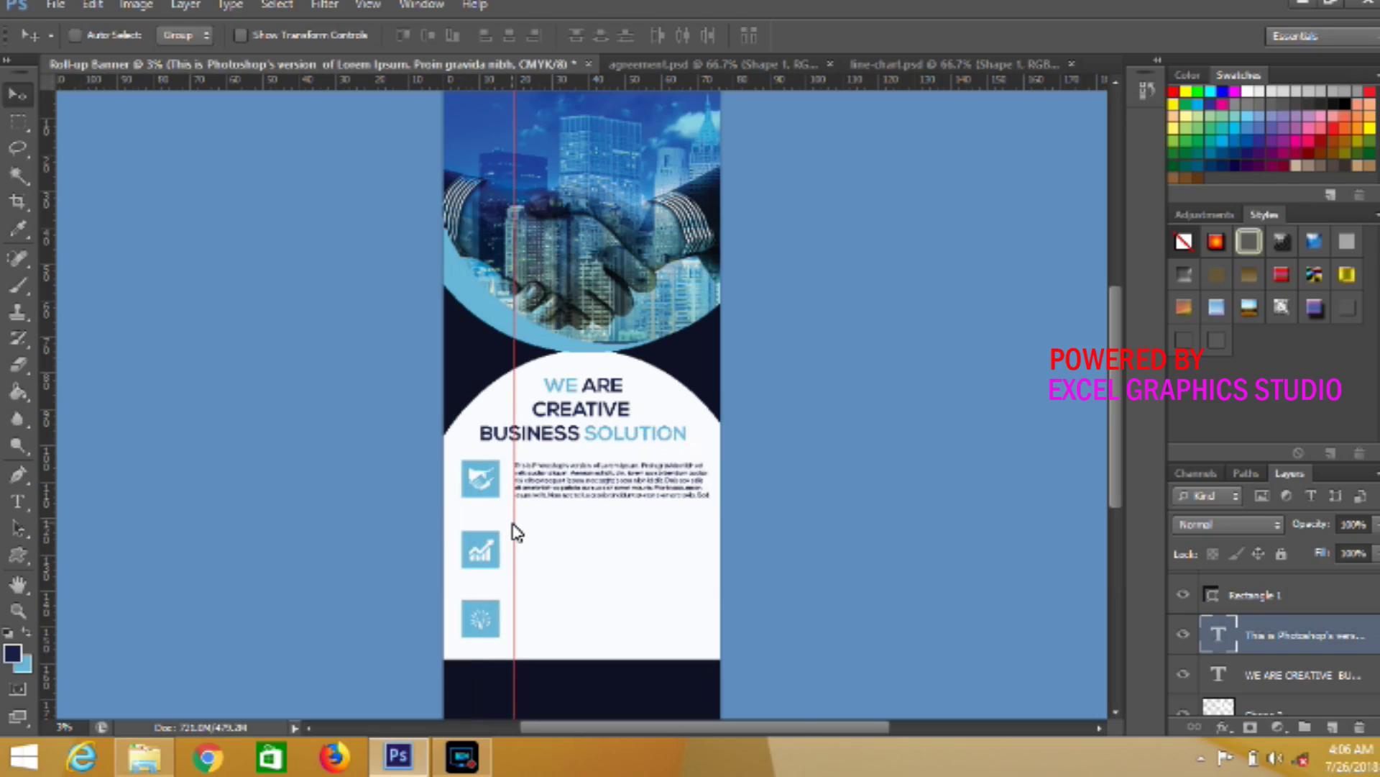
{"action": "left_click_drag", "start_coordinate": [589, 492], "coordinate": [591, 568]}
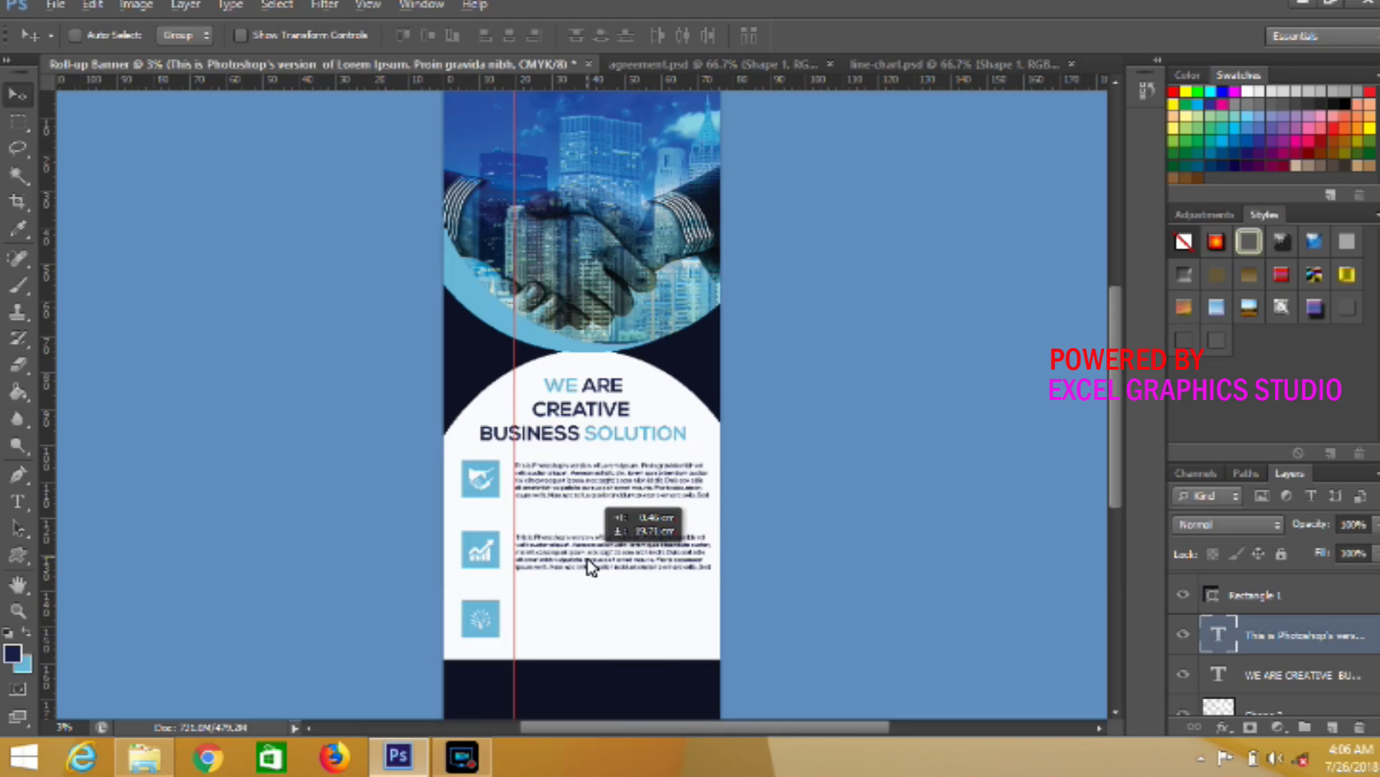
{"action": "left_click_drag", "start_coordinate": [590, 568], "coordinate": [591, 636]}
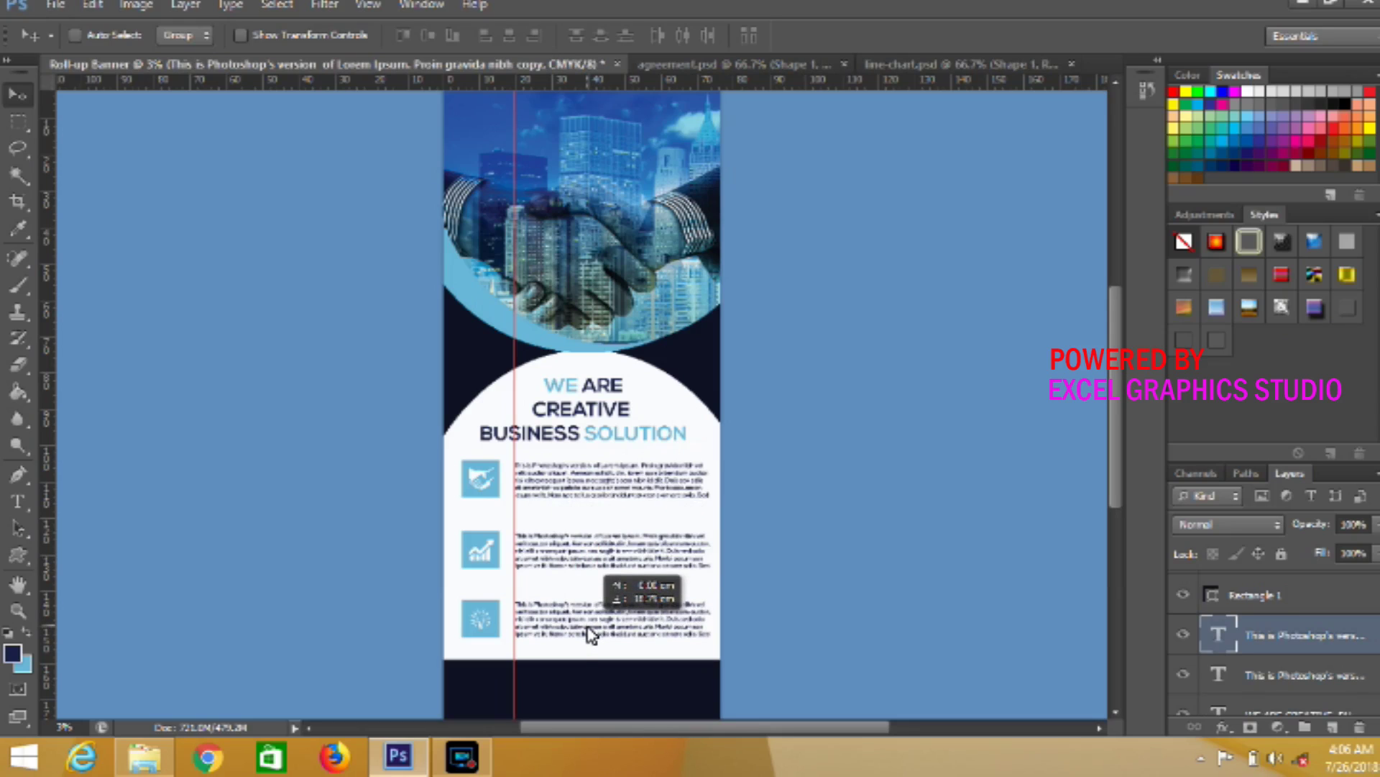
{"action": "left_click_drag", "start_coordinate": [590, 633], "coordinate": [590, 630]}
{"action": "key", "text": "ctrl+plus"}
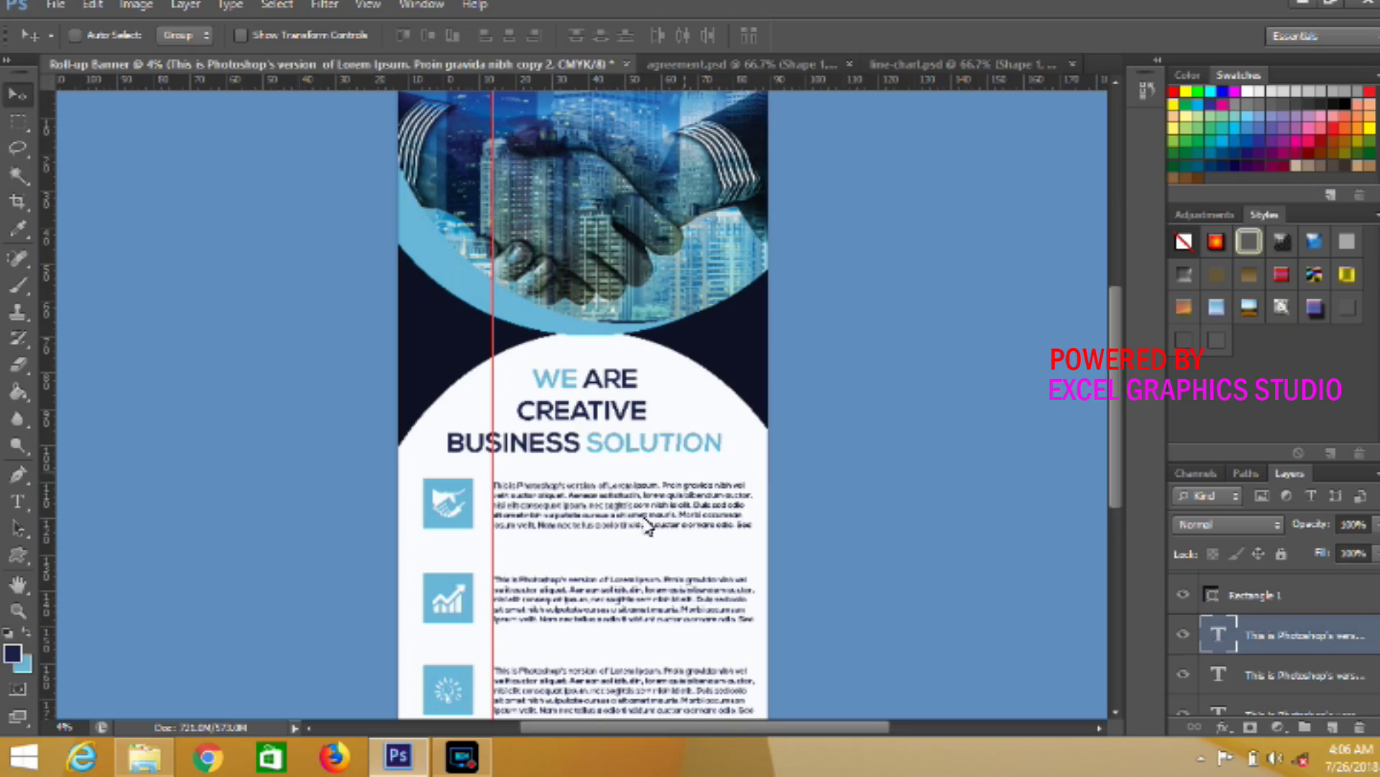
{"action": "key", "text": "ctrl+plus"}
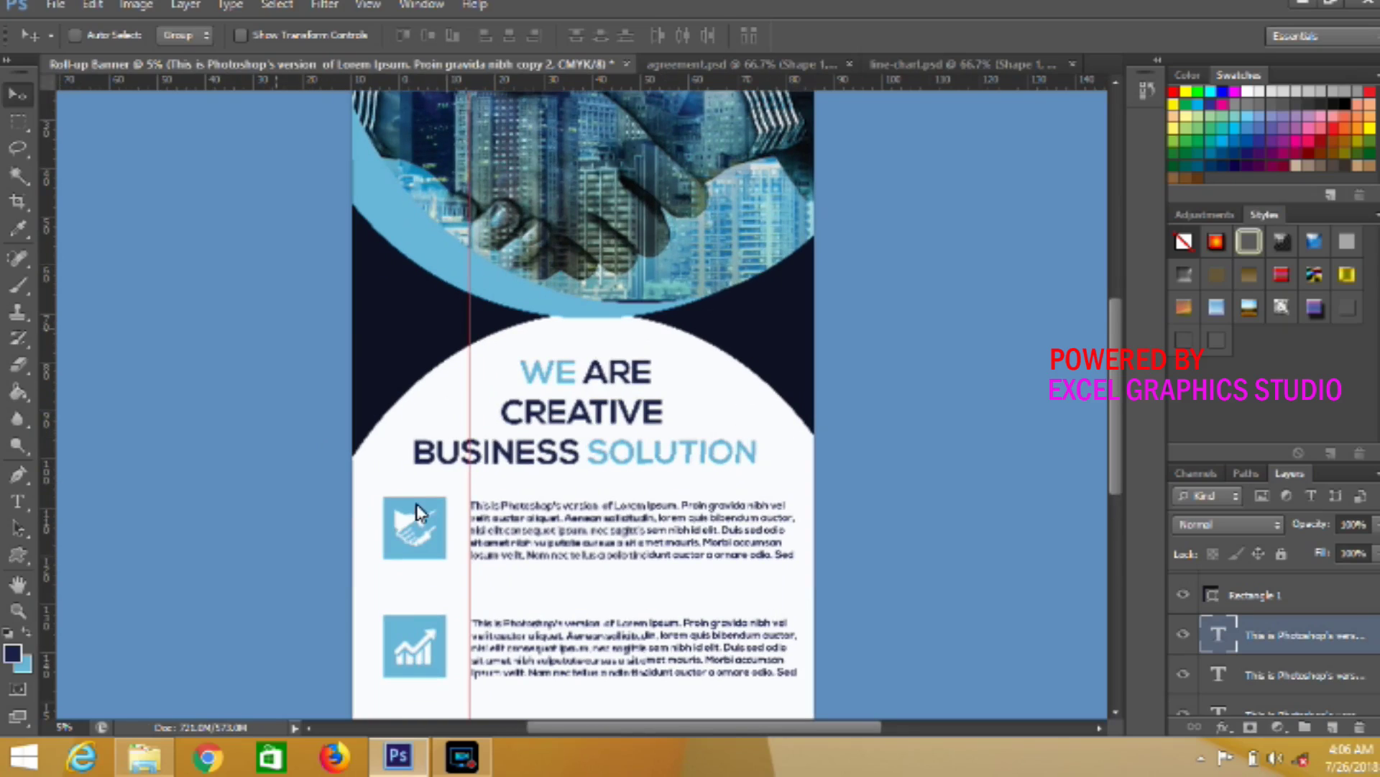
{"action": "left_click", "coordinate": [16, 501]}
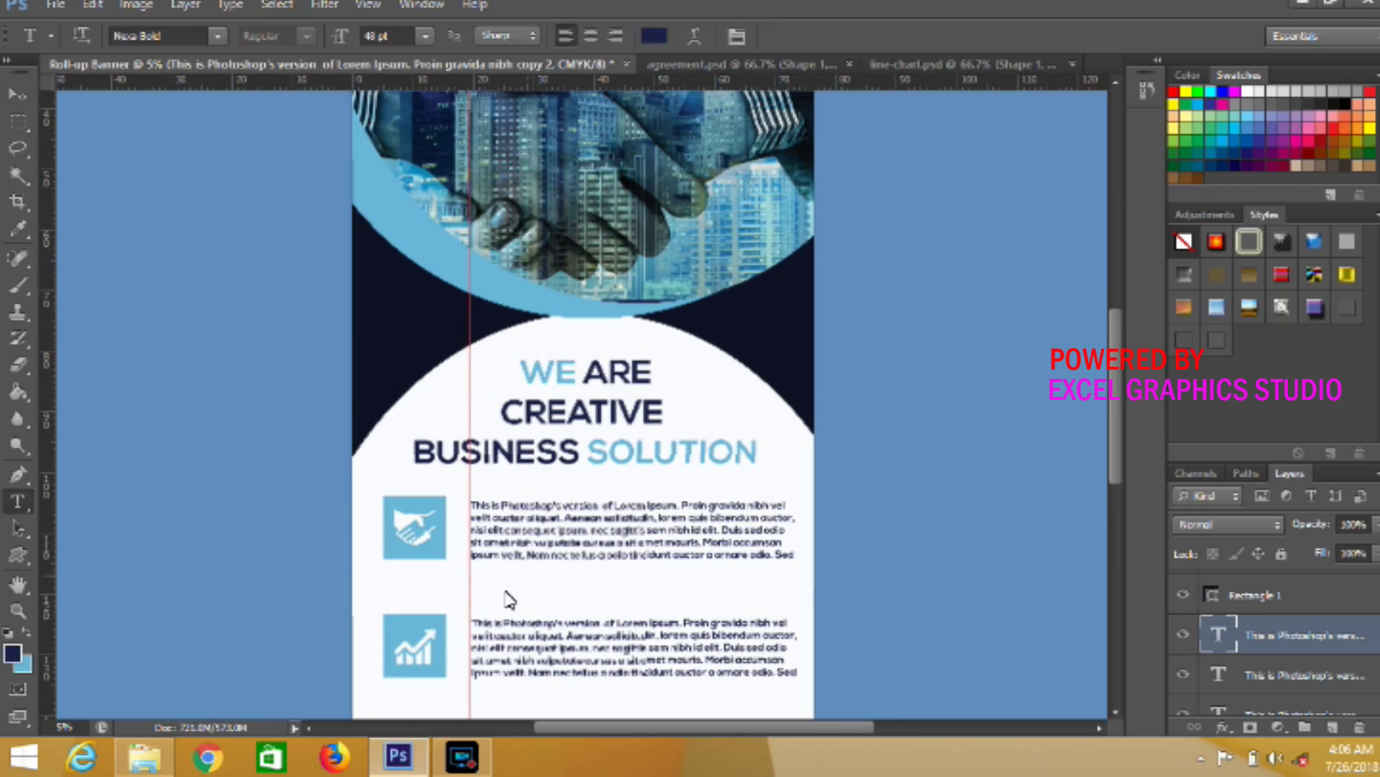
Type a light blue 100 pt CREATIVE DESIGN heading under the first paragraph and commit it
{"action": "left_click", "coordinate": [480, 591]}
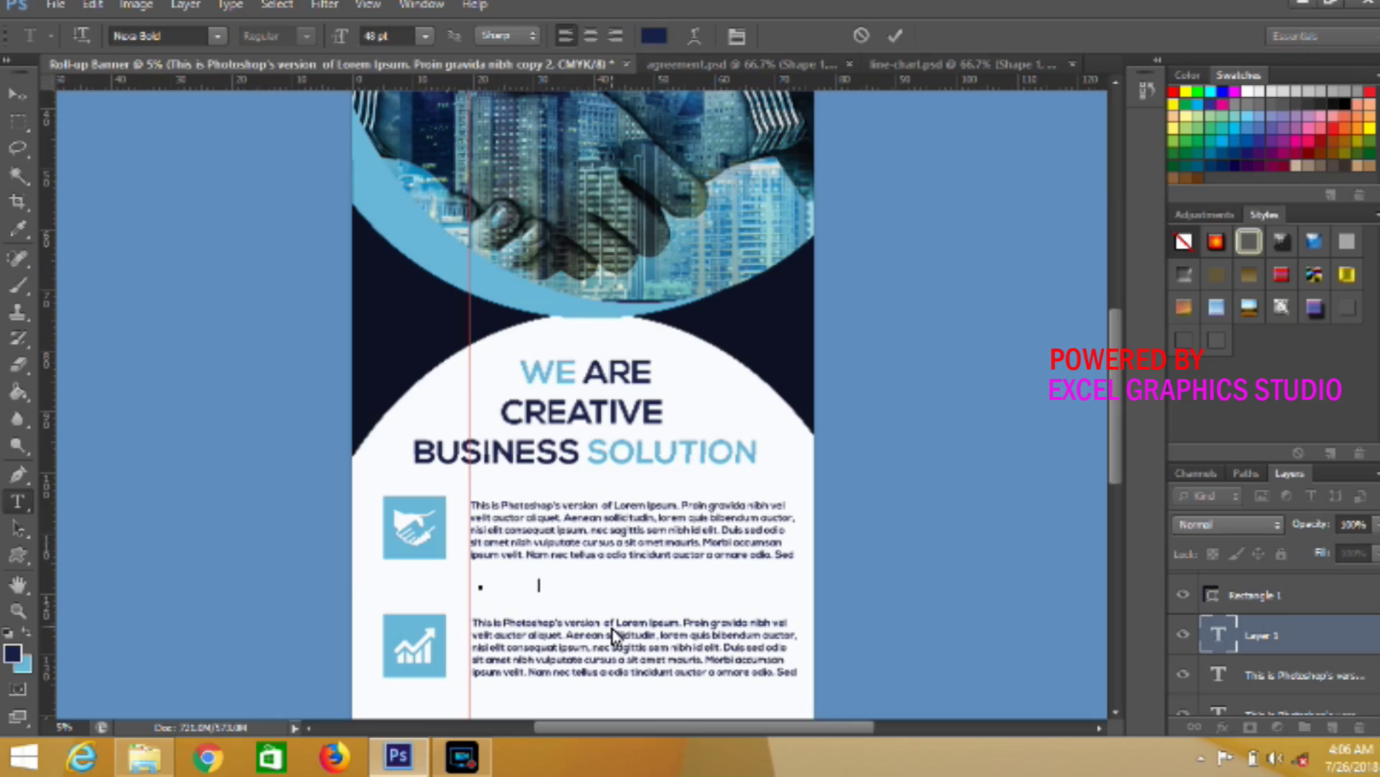
{"action": "key", "text": "ctrl+a"}
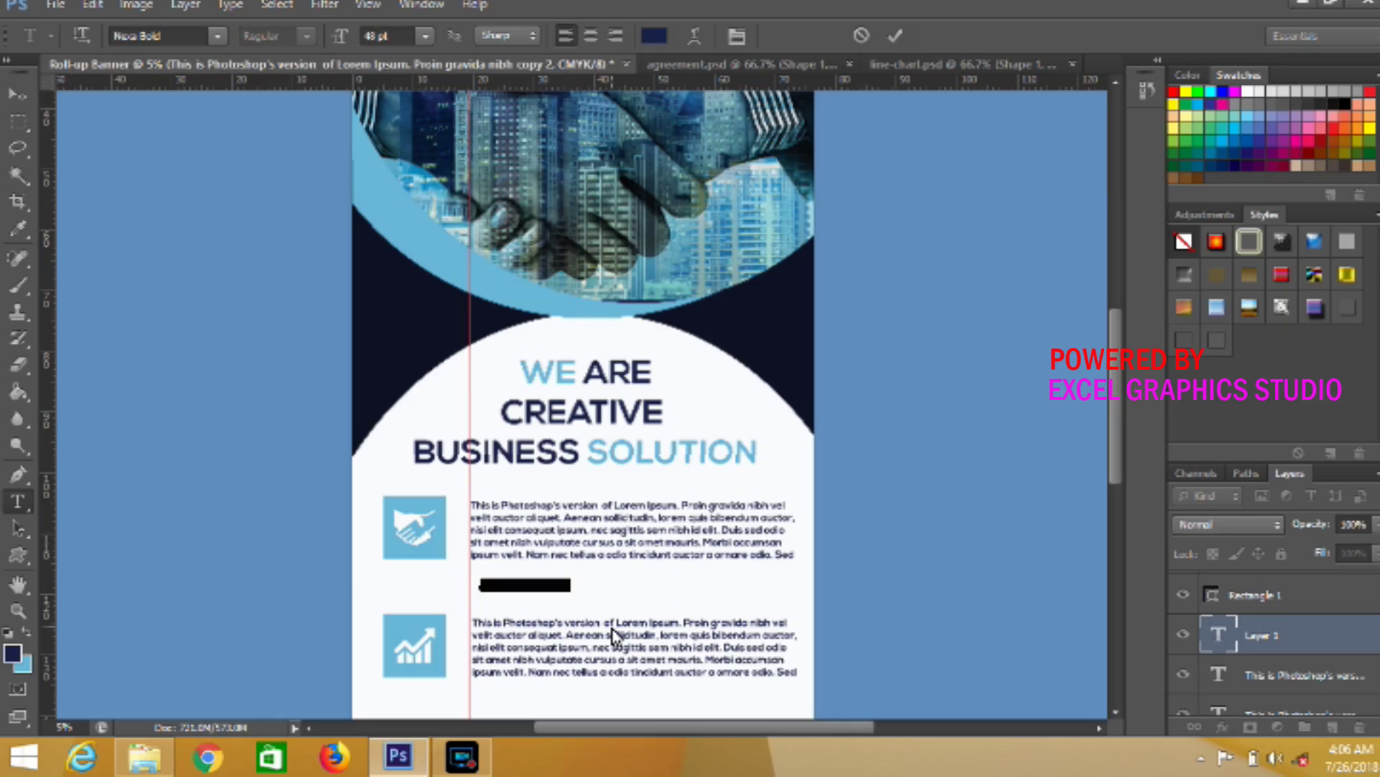
{"action": "left_click_drag", "start_coordinate": [339, 37], "coordinate": [376, 42]}
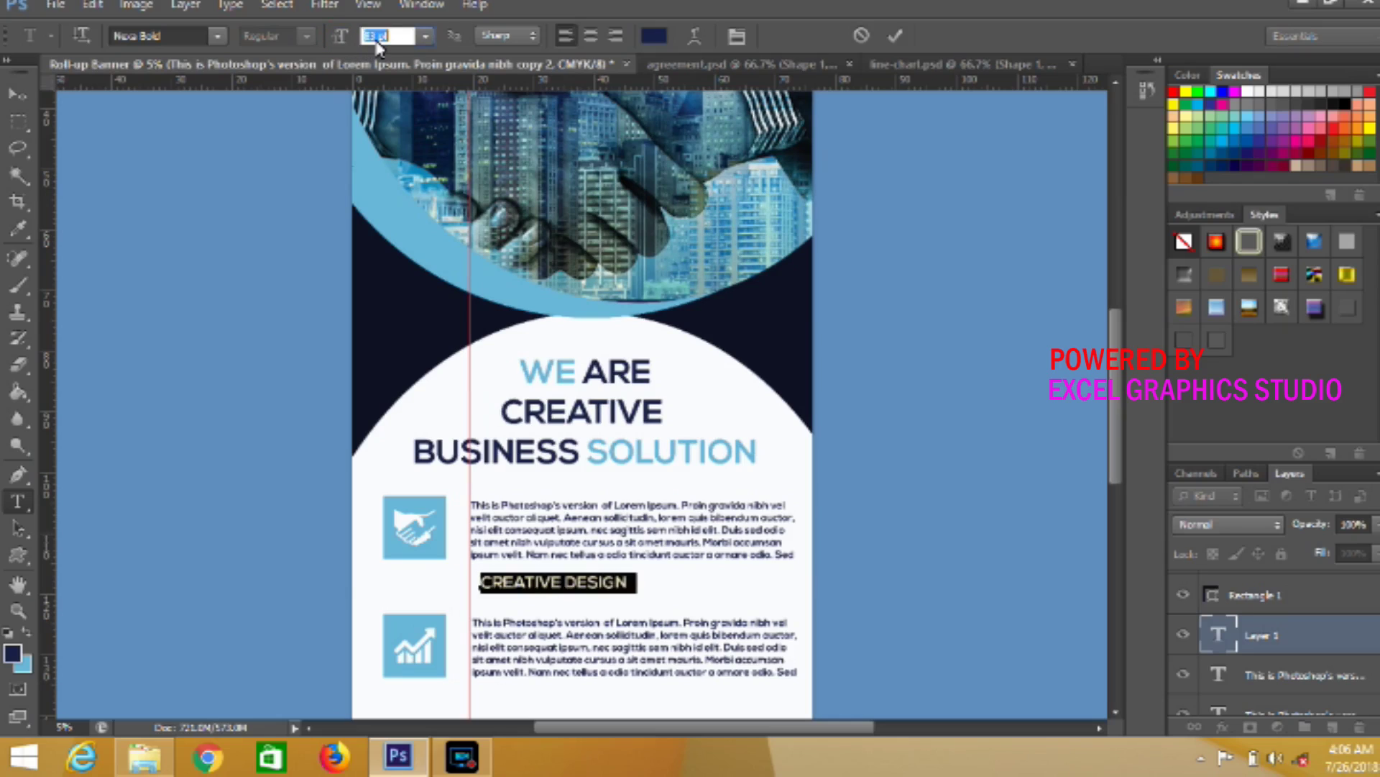
{"action": "left_click", "coordinate": [654, 34]}
{"action": "left_click", "coordinate": [428, 243]}
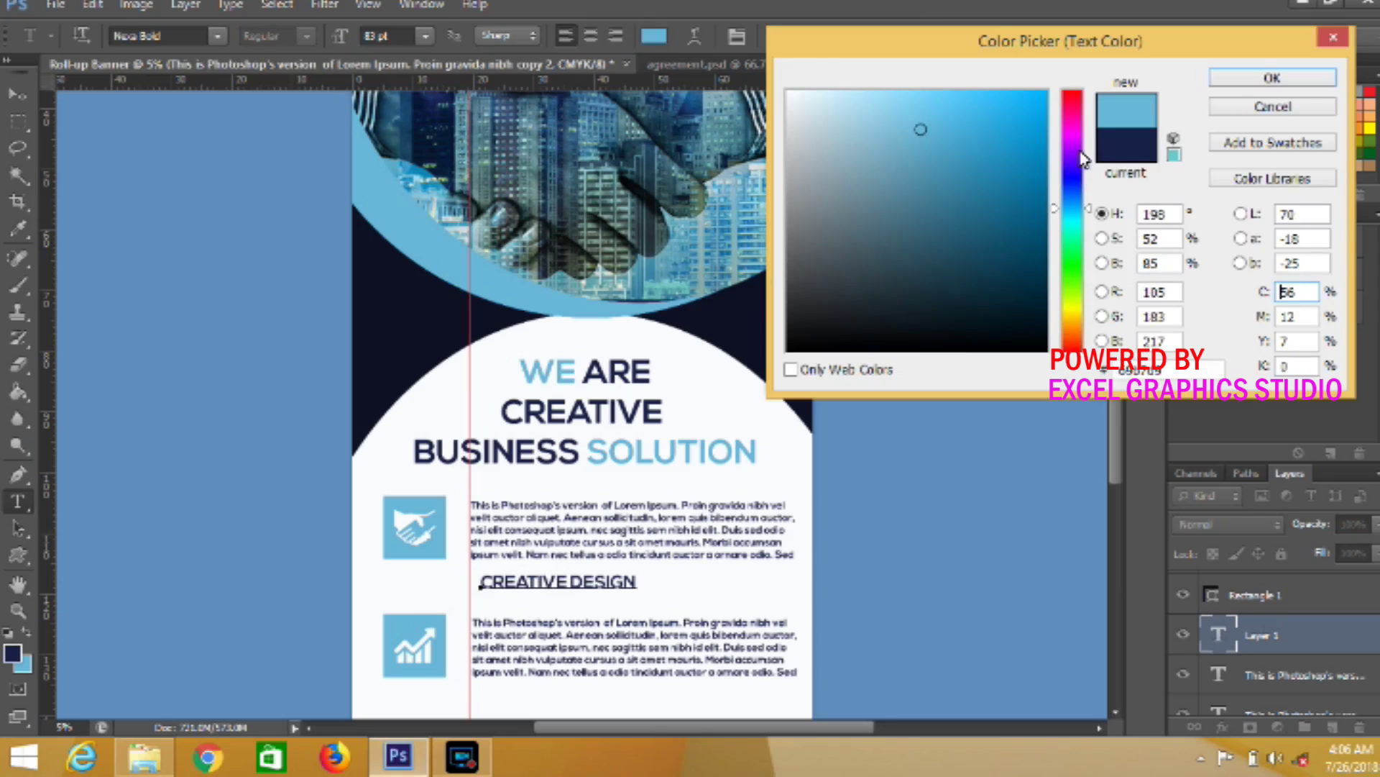
{"action": "left_click", "coordinate": [1272, 78]}
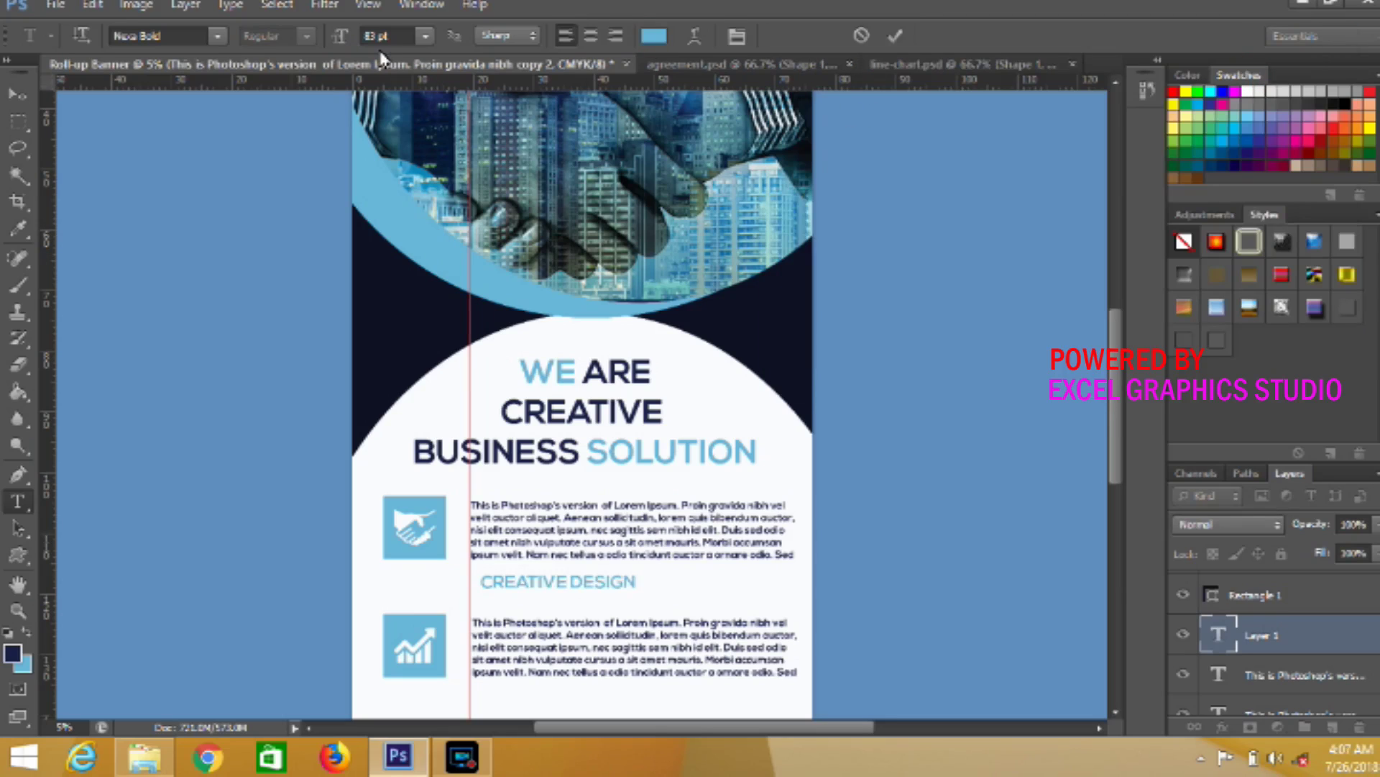
{"action": "left_click", "coordinate": [343, 36]}
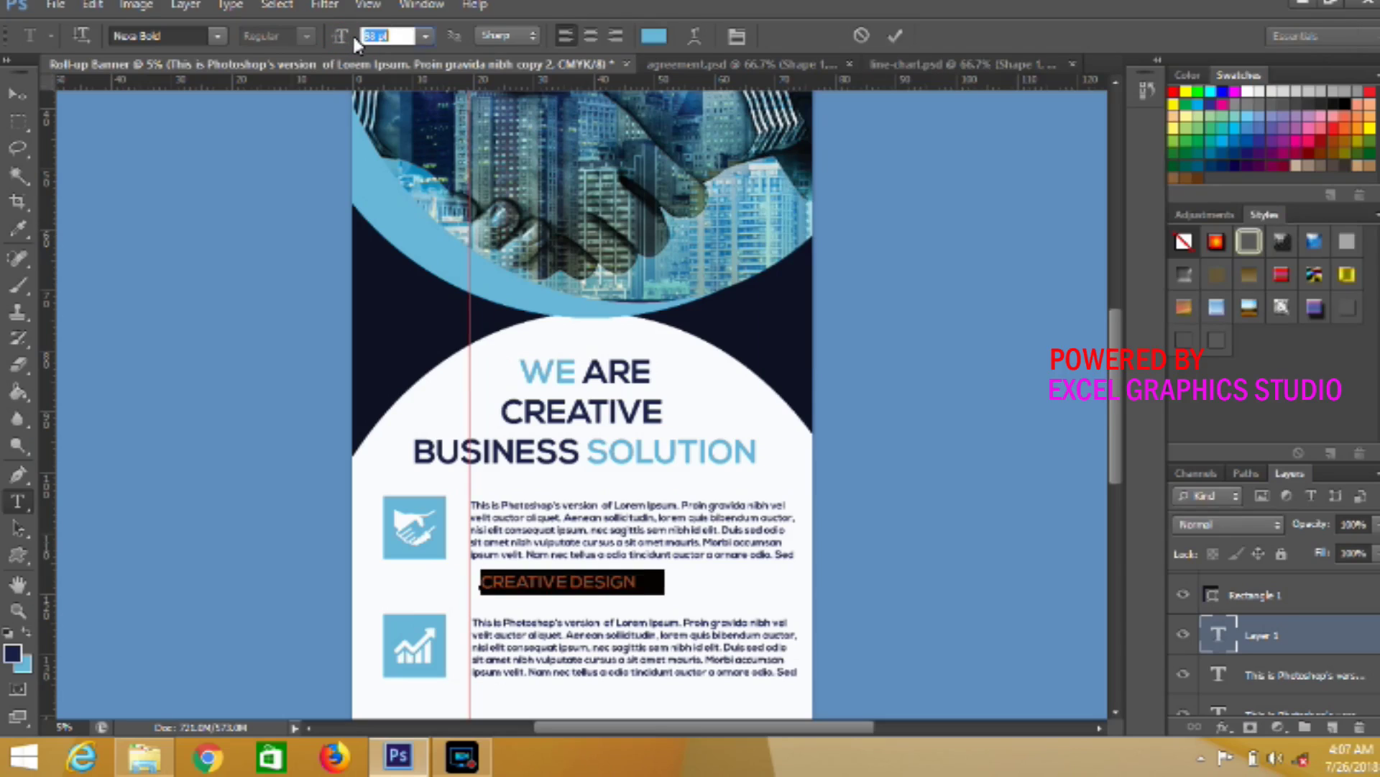
{"action": "type", "text": "100"}
{"action": "key", "text": "Return"}
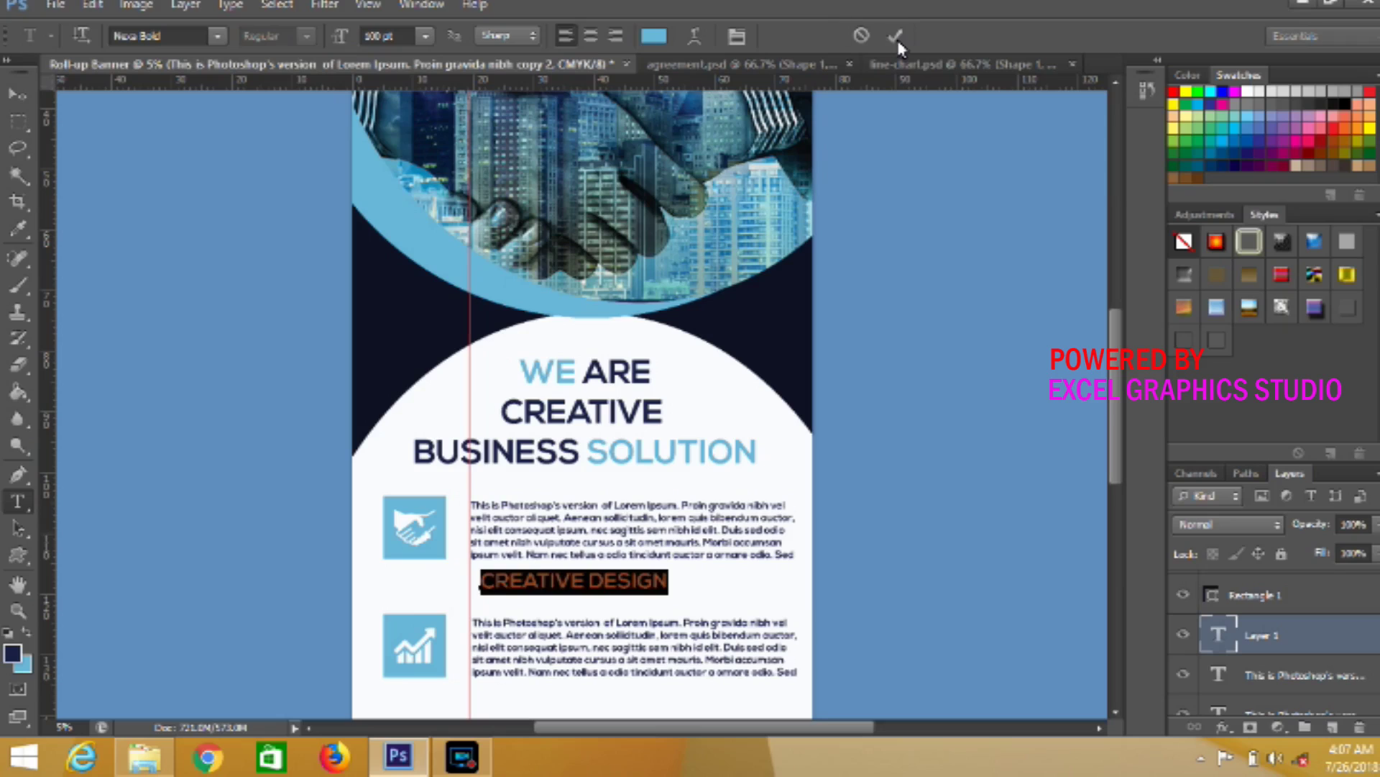
{"action": "left_click", "coordinate": [898, 40]}
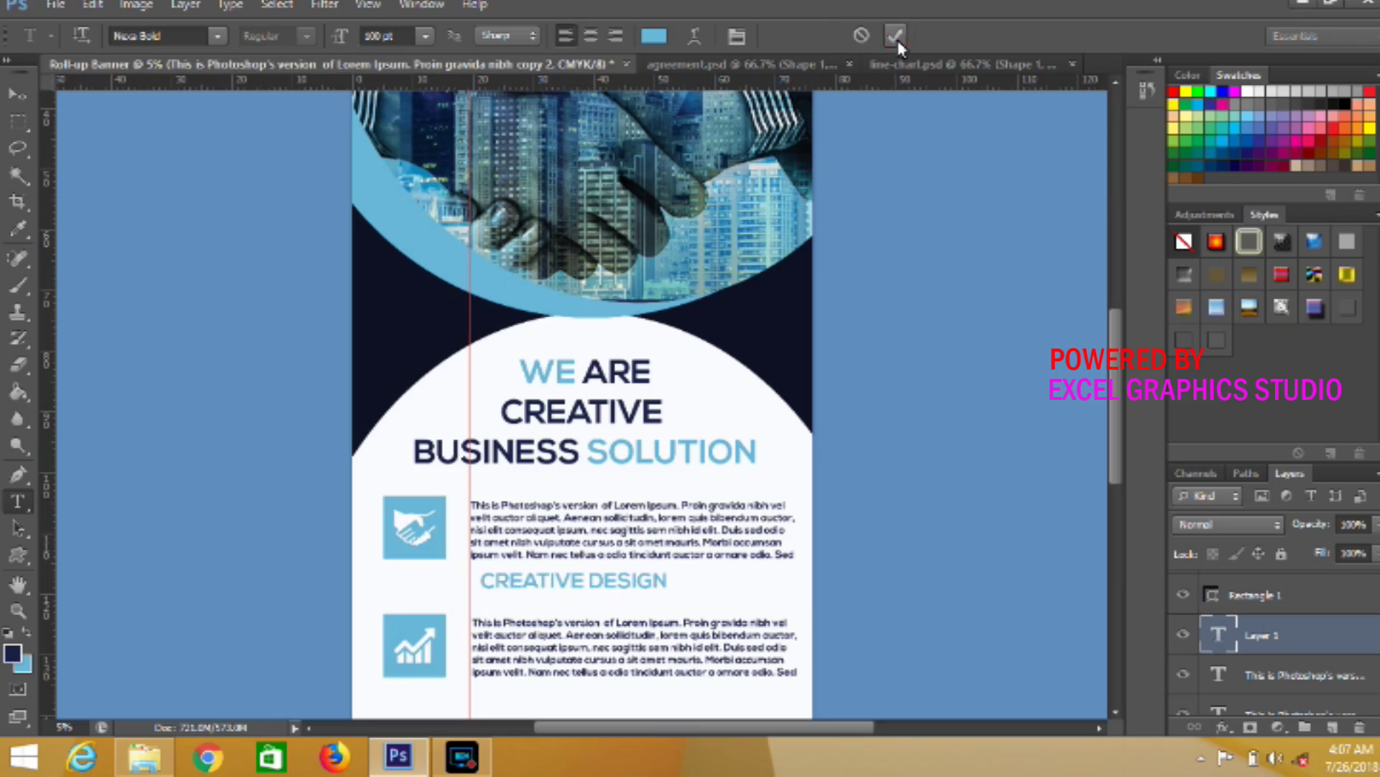
Alt-drag a copy of the CREATIVE DESIGN heading above the first row's paragraph
{"action": "left_click", "coordinate": [20, 101]}
{"action": "mouse_move", "coordinate": [592, 576]}
{"action": "left_mouse_down"}
{"action": "mouse_move", "coordinate": [582, 599]}
{"action": "mouse_move", "coordinate": [581, 496]}
{"action": "left_mouse_up"}
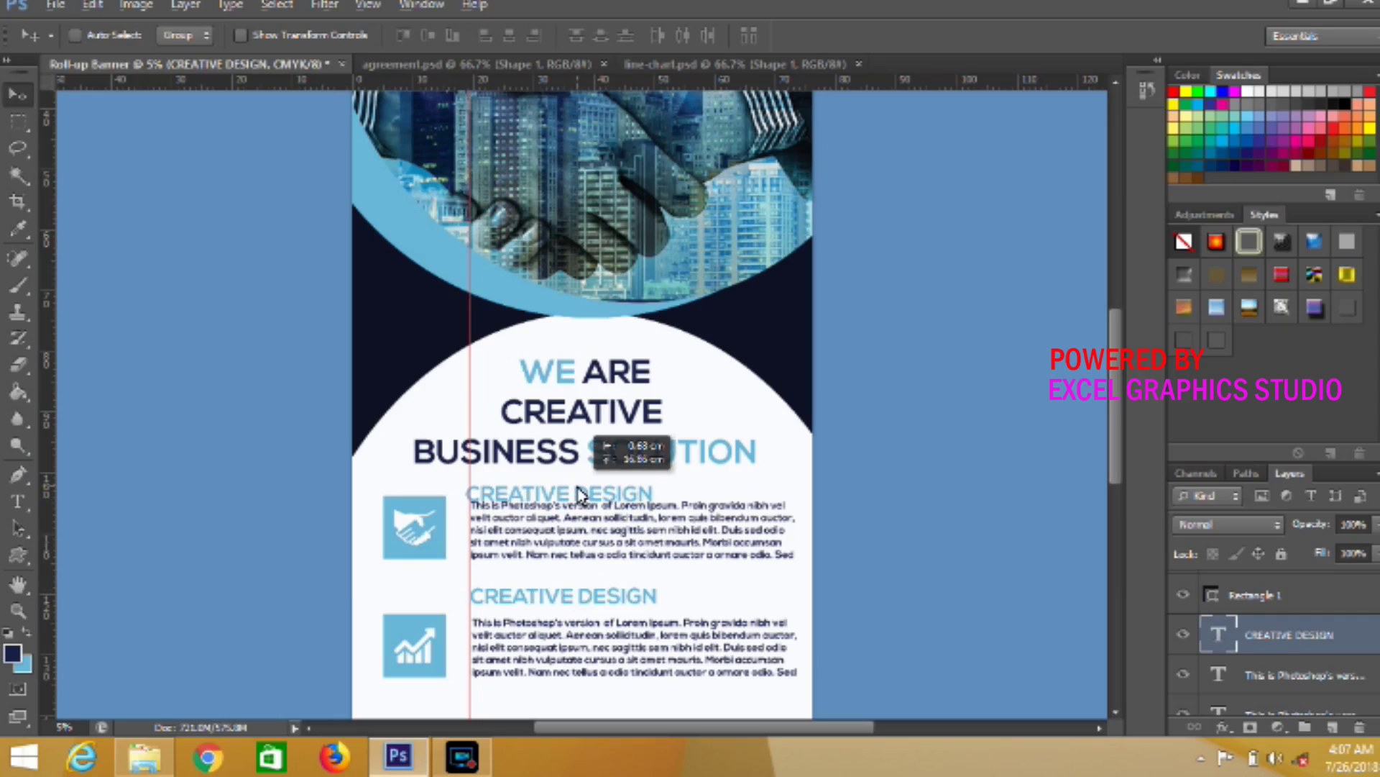
{"action": "left_click_drag", "start_coordinate": [579, 492], "coordinate": [584, 482]}
{"action": "key", "text": "alt+f"}
{"action": "key", "text": "Down"}
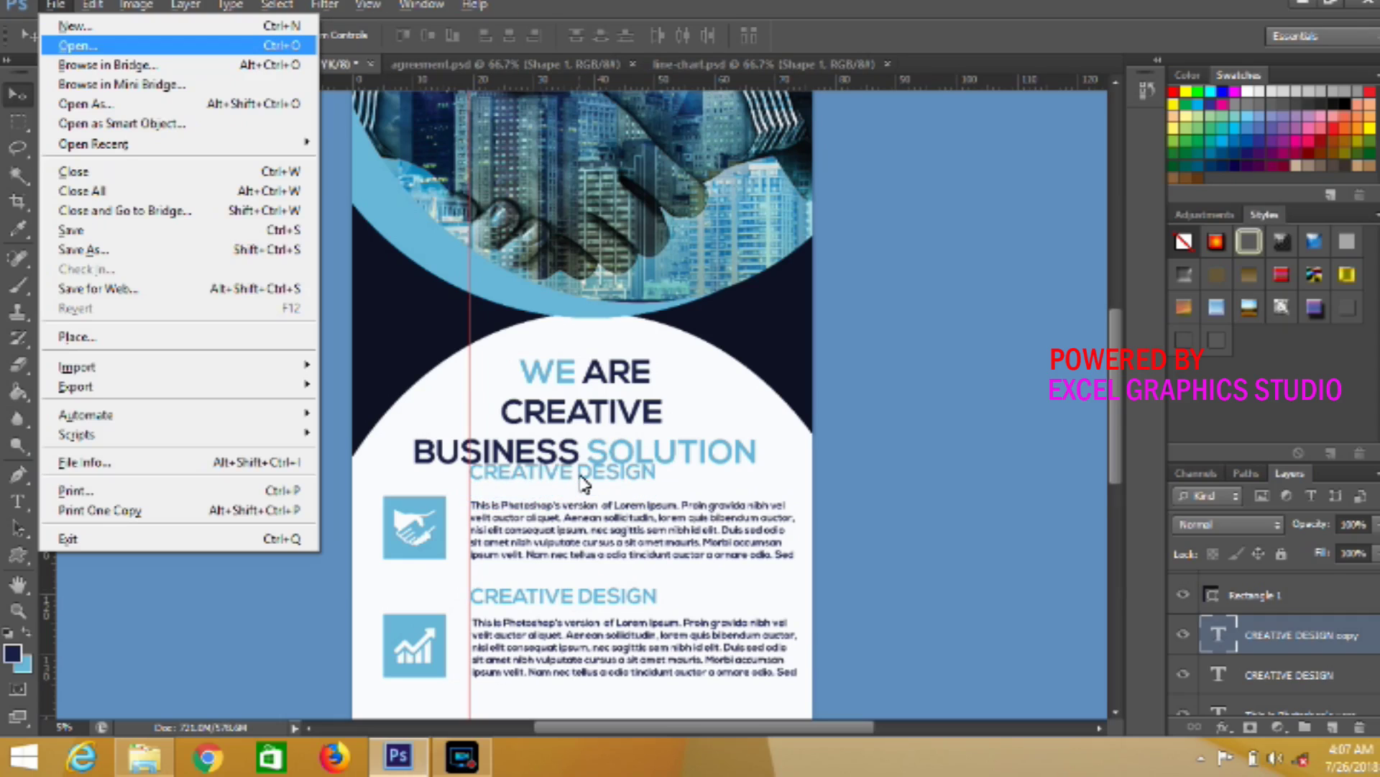
{"action": "key", "text": "Escape"}
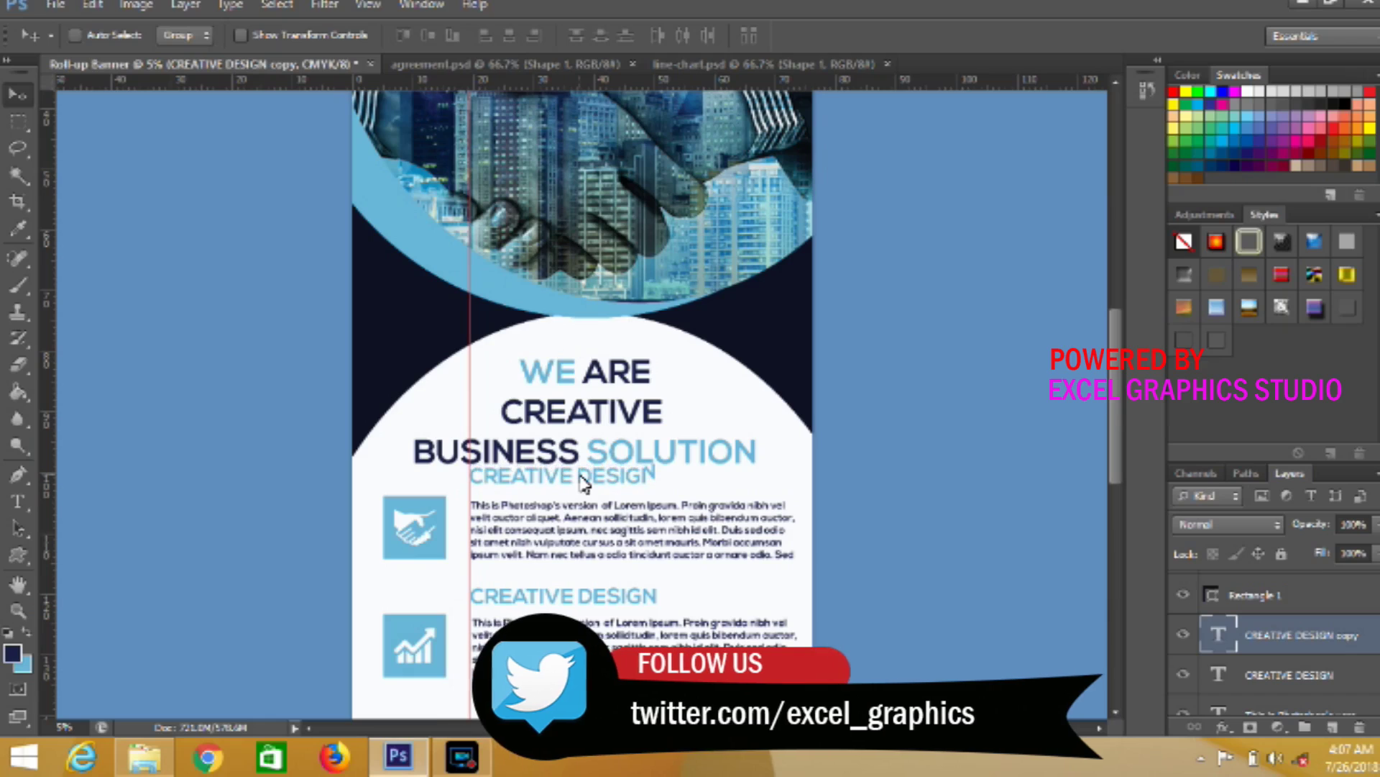
{"action": "key", "text": "shift+Down"}
{"action": "key", "text": "shift+Down"}
{"action": "key", "text": "shift+Down"}
{"action": "key", "text": "shift+Down"}
{"action": "key", "text": "shift+Down"}
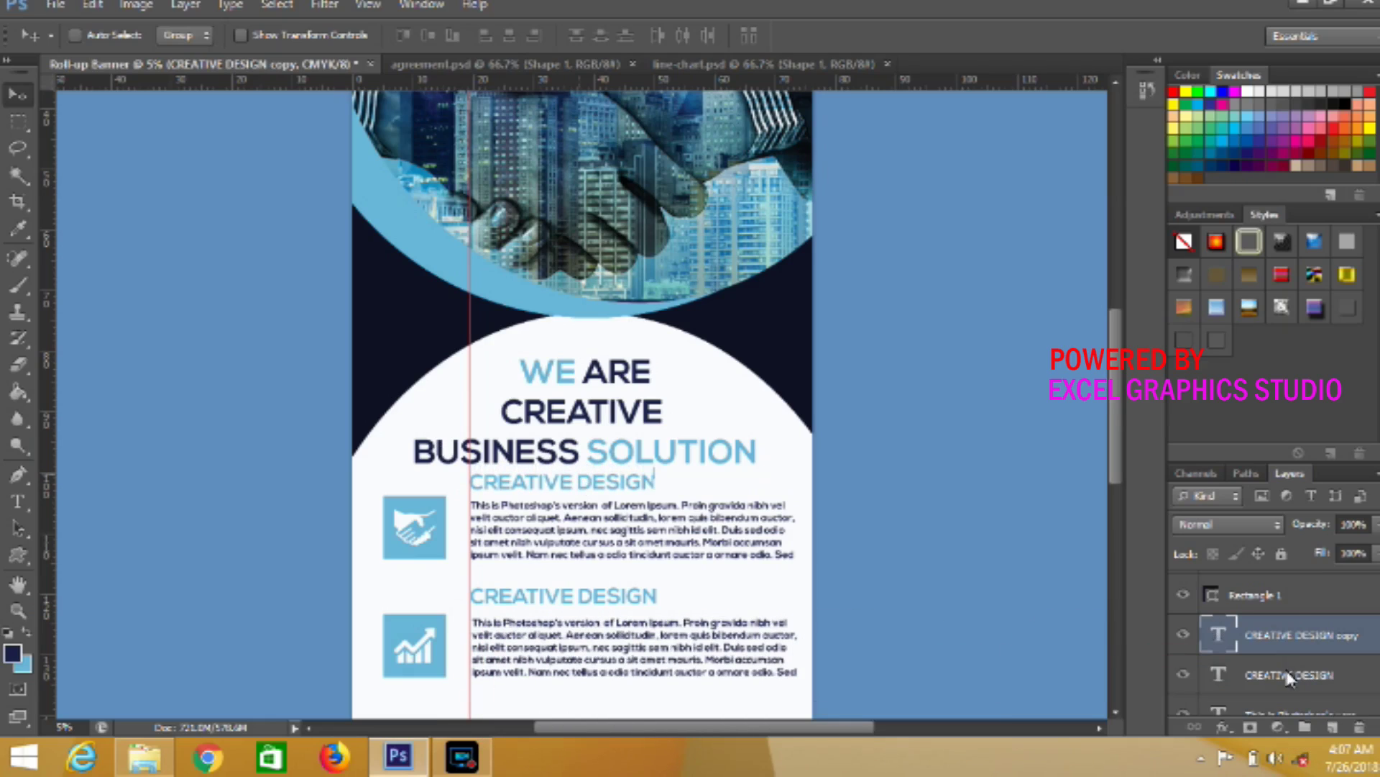
Retype the copied heading as GRAPHIC DESIGN and commit it
{"action": "left_click", "coordinate": [19, 503]}
{"action": "left_click", "coordinate": [573, 484]}
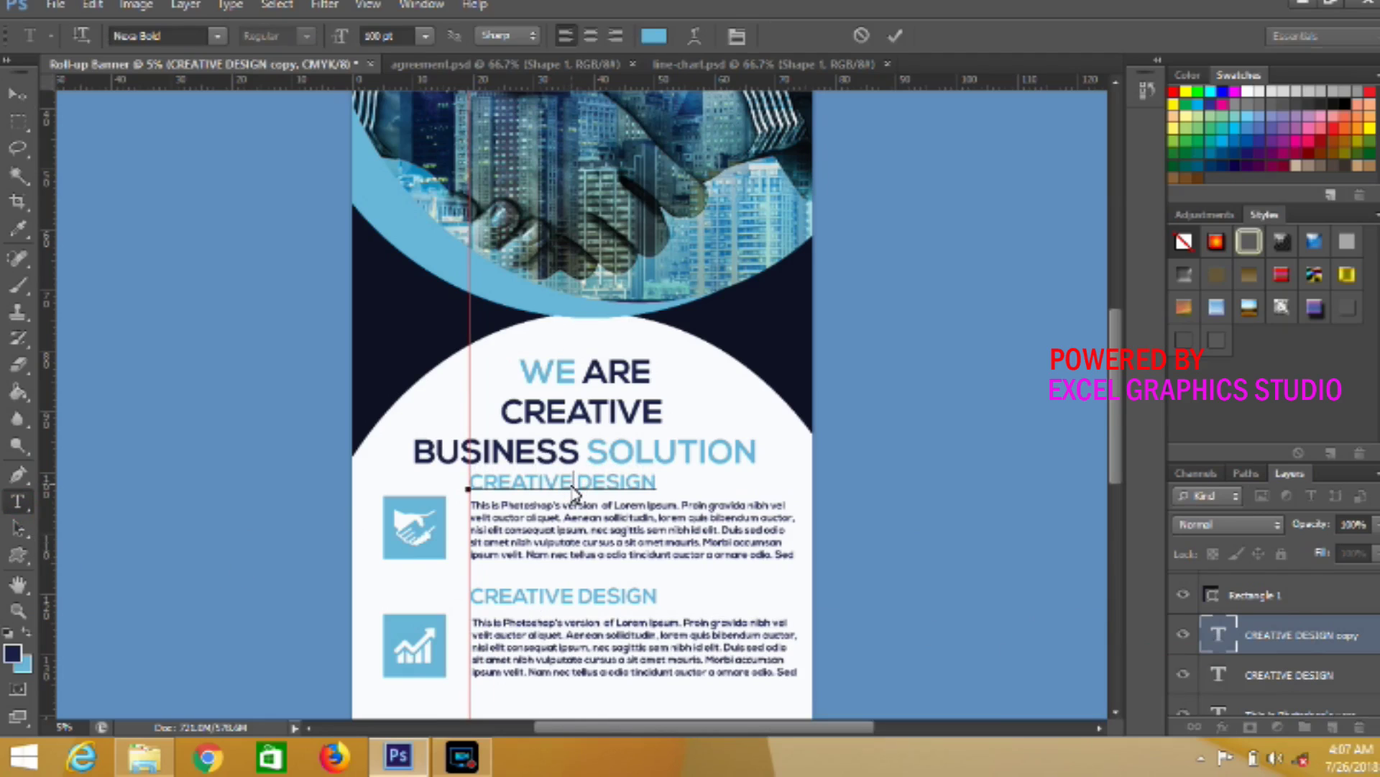
{"action": "key", "text": "ctrl+a"}
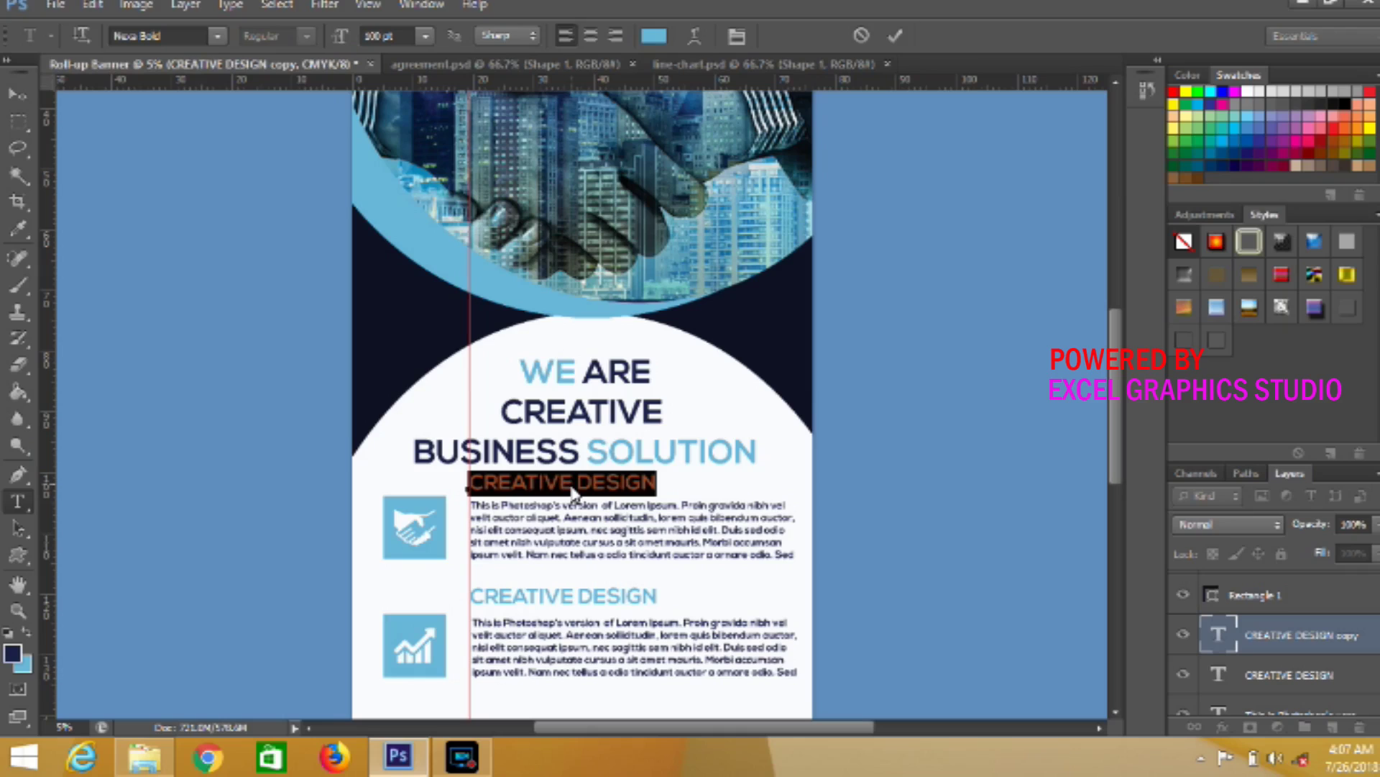
{"action": "left_click", "coordinate": [573, 491]}
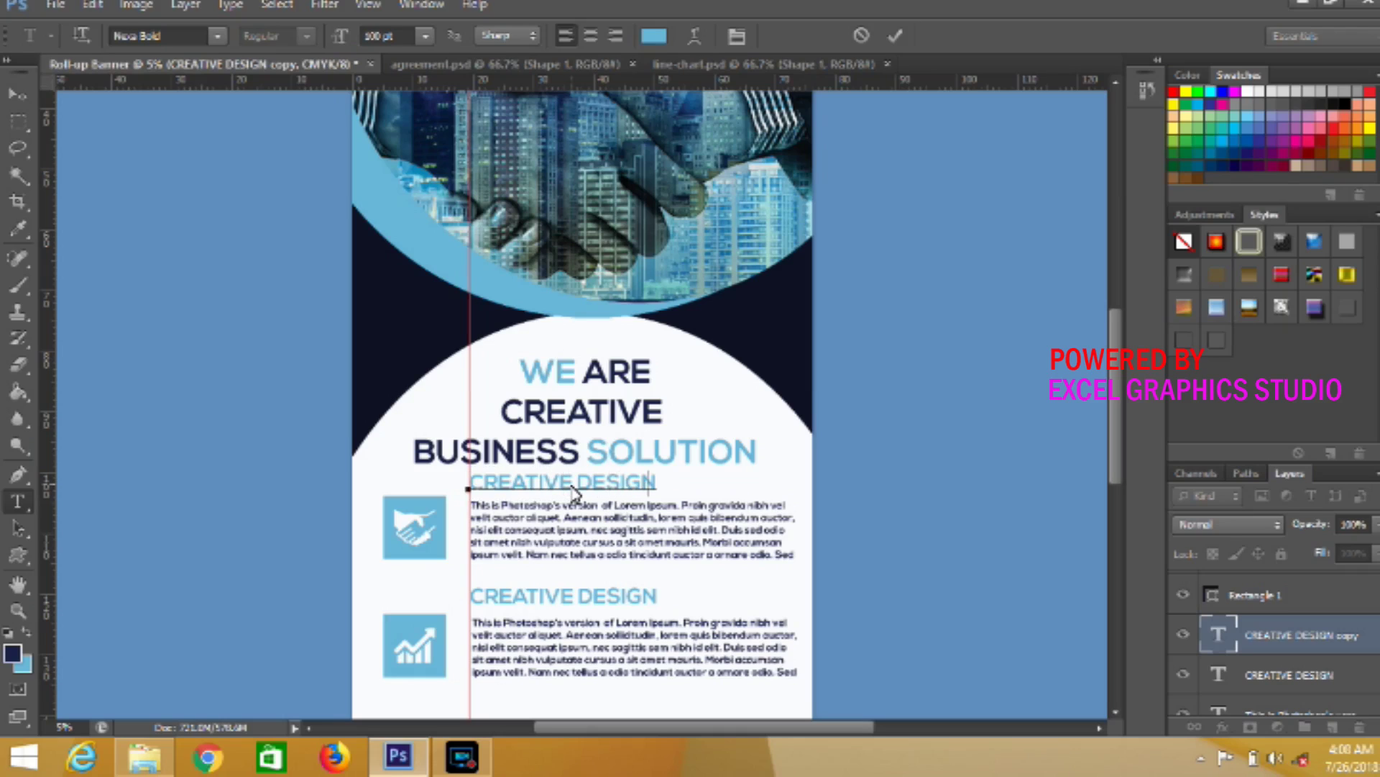
{"action": "left_click", "coordinate": [927, 162]}
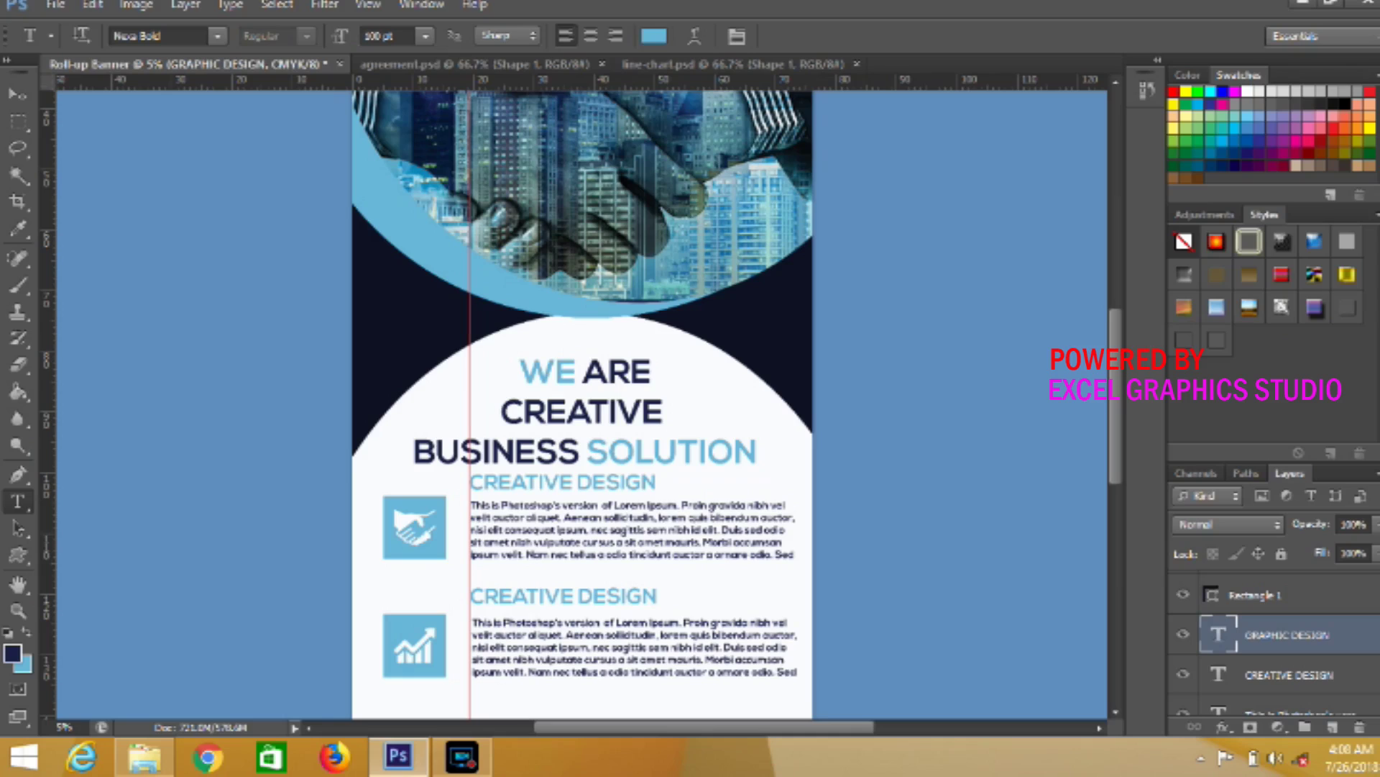
Select the WE ARE CREATIVE headline layer and nudge it upward twice with Shift+Up
{"action": "scroll", "coordinate": [1273, 633], "scroll_direction": "down", "scroll_amount": 1}
{"action": "scroll", "coordinate": [1272, 632], "scroll_direction": "down", "scroll_amount": 1}
{"action": "scroll", "coordinate": [1273, 633], "scroll_direction": "down", "scroll_amount": 1}
{"action": "scroll", "coordinate": [1272, 633], "scroll_direction": "down", "scroll_amount": 1}
{"action": "scroll", "coordinate": [1338, 675], "scroll_direction": "down", "scroll_amount": 1}
{"action": "scroll", "coordinate": [1339, 675], "scroll_direction": "down", "scroll_amount": 1}
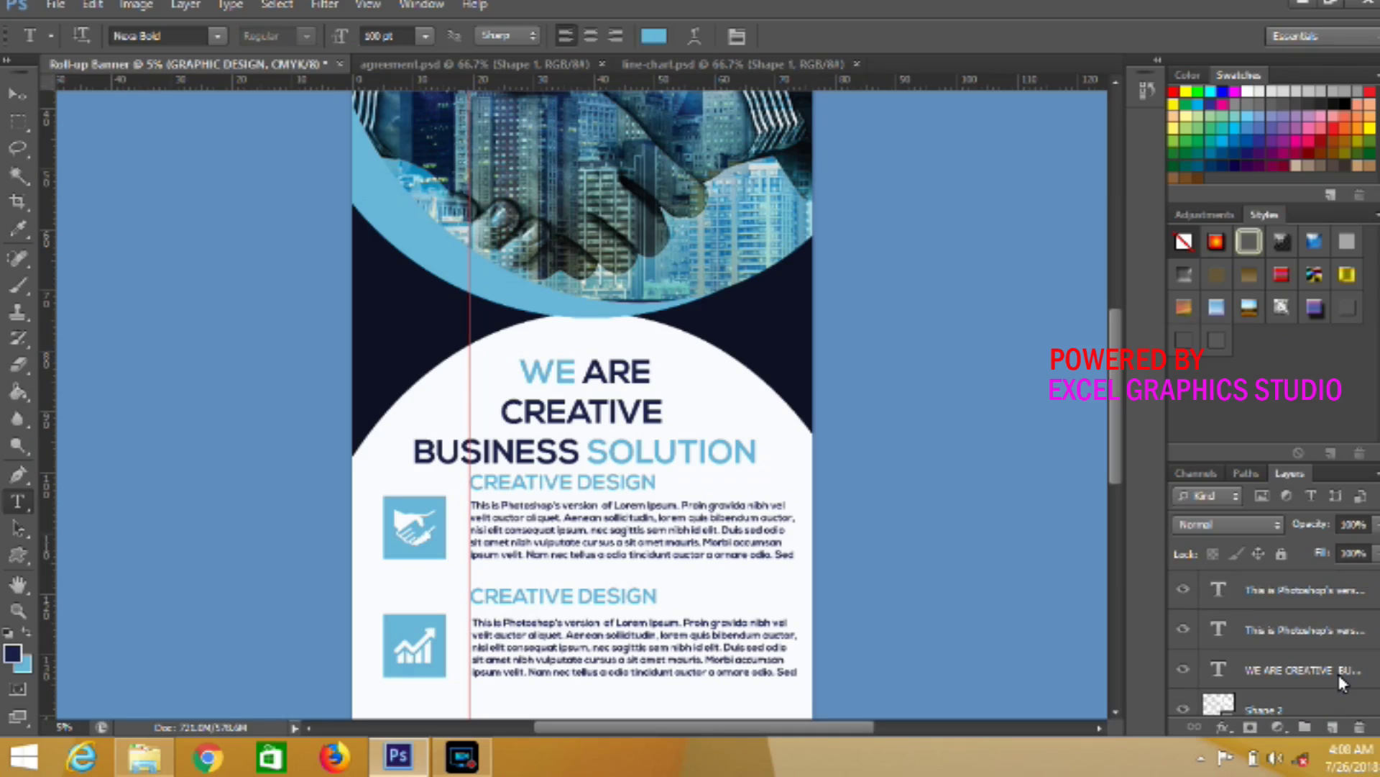
{"action": "left_click", "coordinate": [1339, 674]}
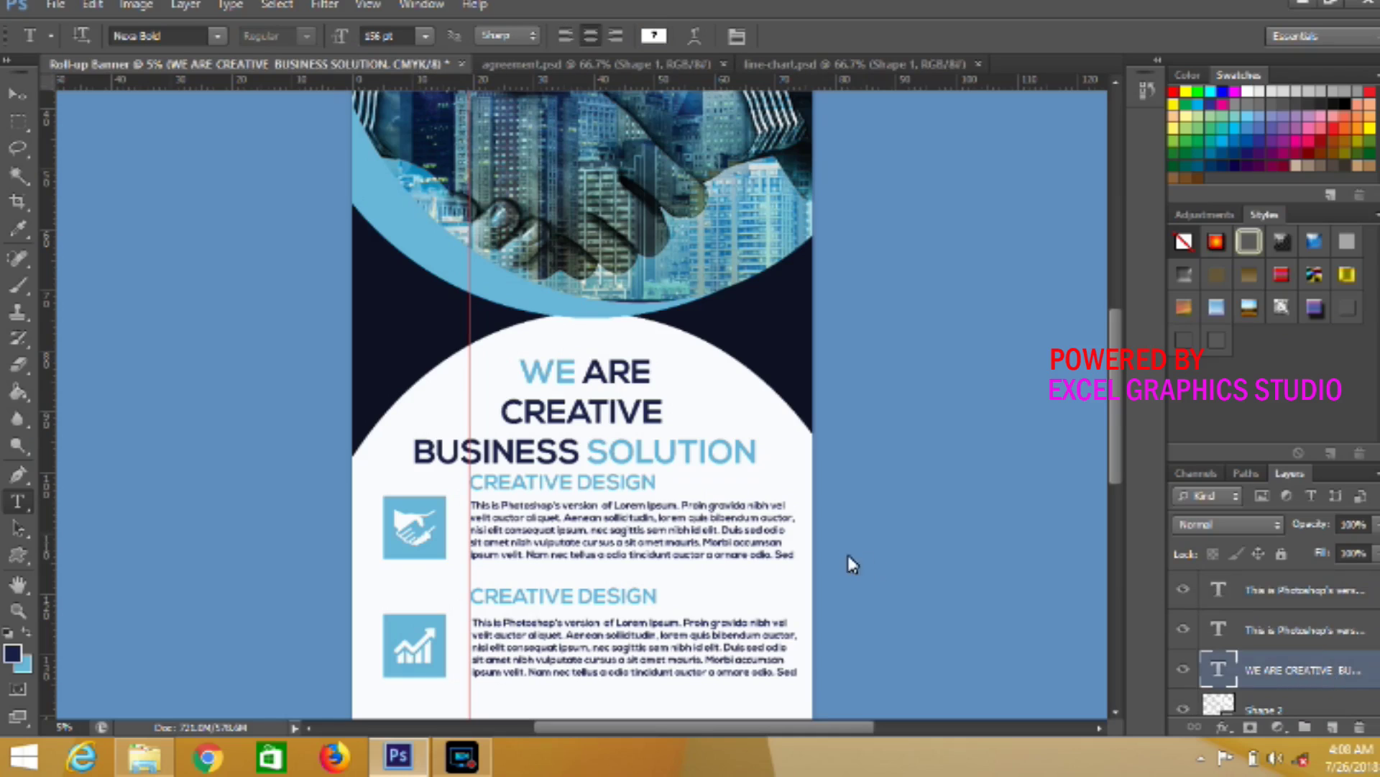
{"action": "left_click", "coordinate": [18, 94]}
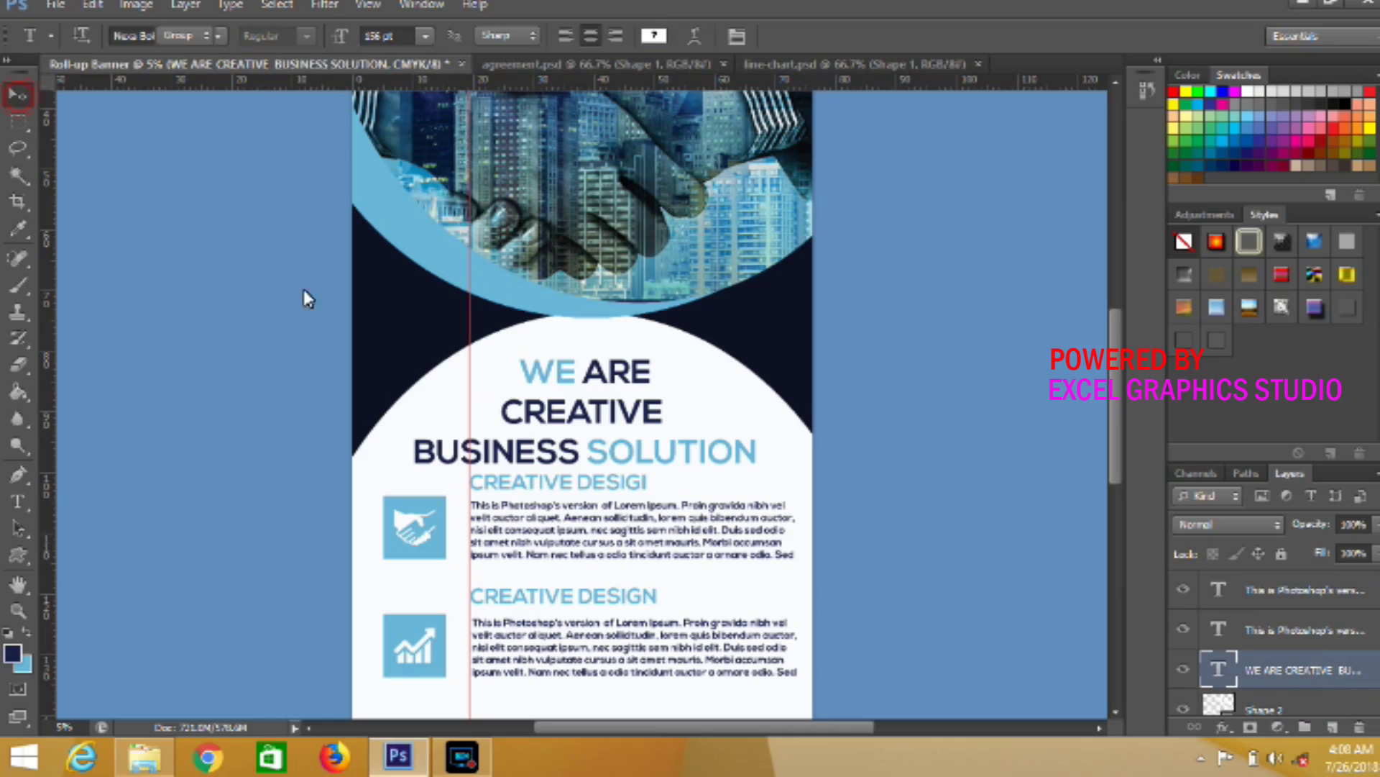
{"action": "key", "text": "shift+Up"}
{"action": "key", "text": "shift+Up"}
{"action": "key", "text": "shift+Up"}
{"action": "key", "text": "shift+Up"}
{"action": "key", "text": "shift+Up"}
{"action": "key", "text": "shift+Up"}
{"action": "key", "text": "shift+Up"}
{"action": "key", "text": "shift+Up"}
{"action": "key", "text": "shift+Up"}
{"action": "key", "text": "shift+Up"}
{"action": "key", "text": "shift+Up"}
{"action": "key", "text": "shift+Up"}
{"action": "key", "text": "shift+Up"}
{"action": "key", "text": "shift+Up"}
{"action": "key", "text": "shift+Up"}
{"action": "key", "text": "shift+Up"}
{"action": "key", "text": "shift+Up"}
{"action": "key", "text": "shift+Up"}
{"action": "key", "text": "shift+Up"}
{"action": "key", "text": "shift+Up"}
{"action": "key", "text": "shift+Up"}
{"action": "key", "text": "shift+Up"}
{"action": "key", "text": "shift+Up"}
{"action": "key", "text": "shift+Up"}
{"action": "key", "text": "shift+Up"}
{"action": "key", "text": "shift+Up"}
{"action": "key", "text": "shift+Up"}
{"action": "key", "text": "shift+Up"}
{"action": "key", "text": "shift+Up"}
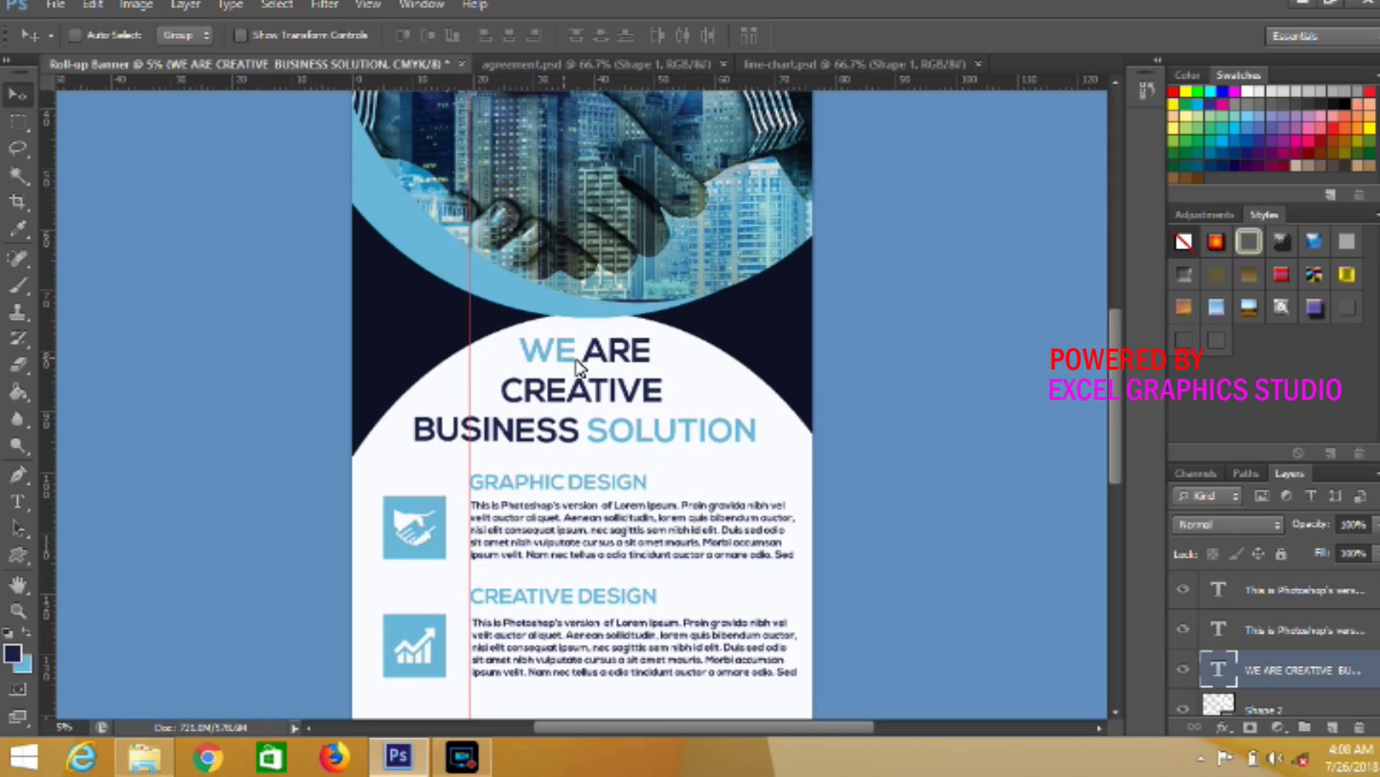
{"action": "key", "text": "shift+Up"}
Alt-drag a copy of the CREATIVE DESIGN heading above the third row's paragraph
{"action": "left_click", "coordinate": [1115, 714]}
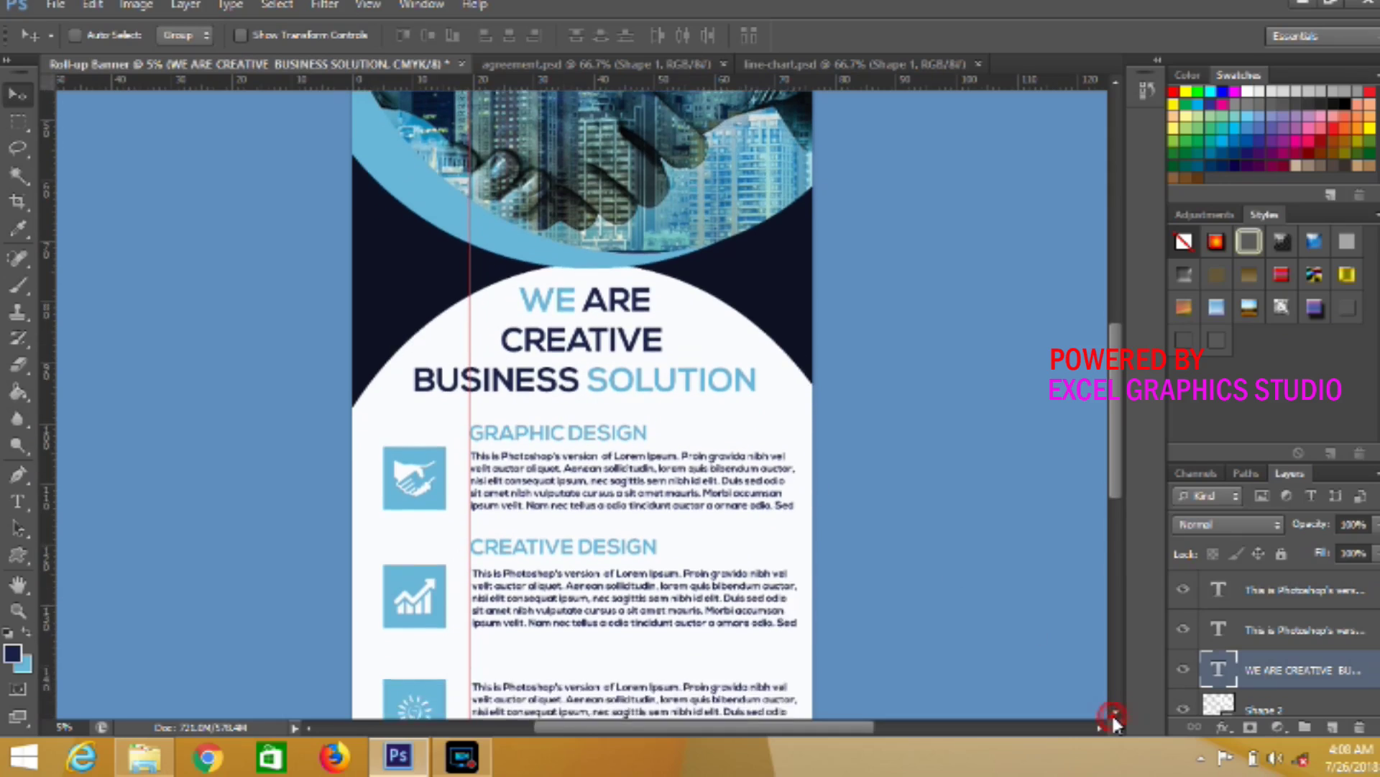
{"action": "left_click", "coordinate": [1115, 714]}
{"action": "left_click", "coordinate": [1114, 714]}
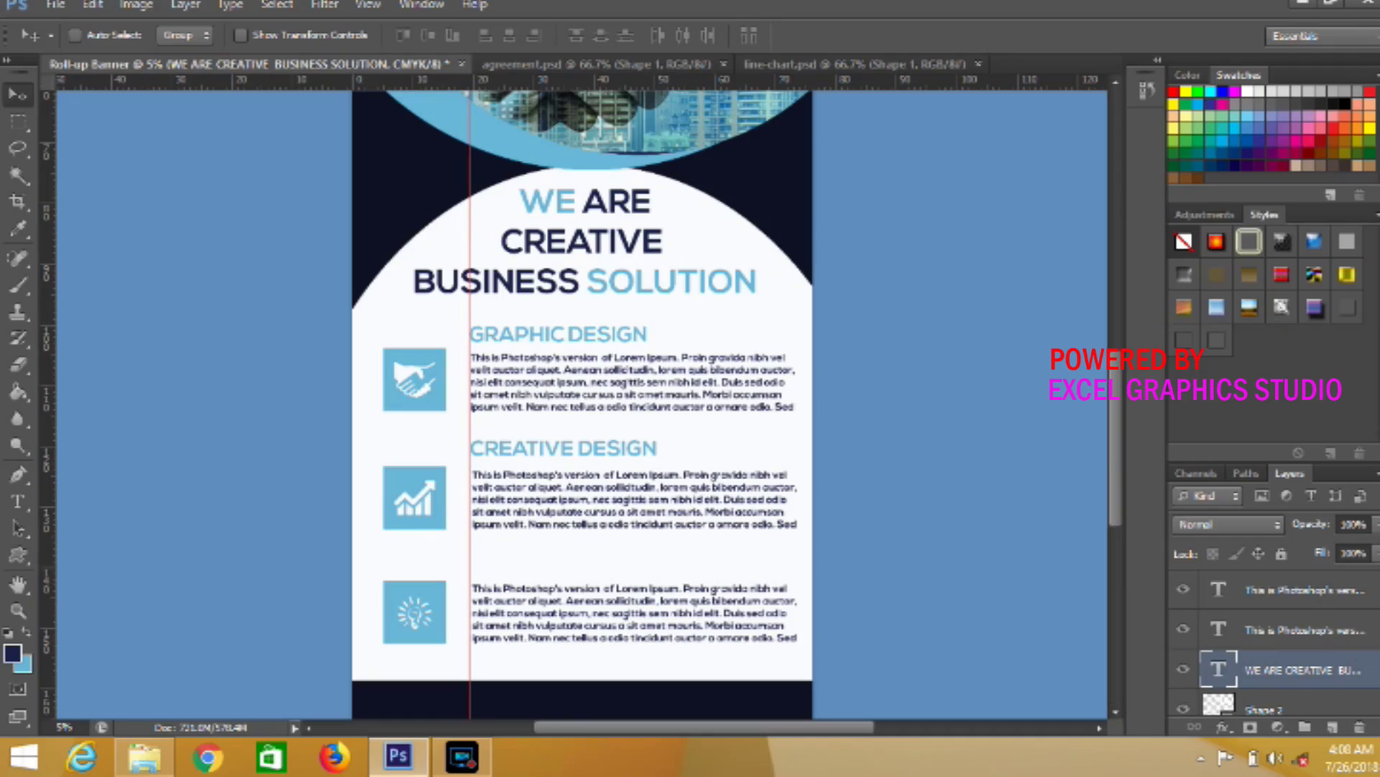
{"action": "scroll", "coordinate": [1327, 594], "scroll_direction": "up", "scroll_amount": 1}
{"action": "scroll", "coordinate": [1327, 594], "scroll_direction": "up", "scroll_amount": 1}
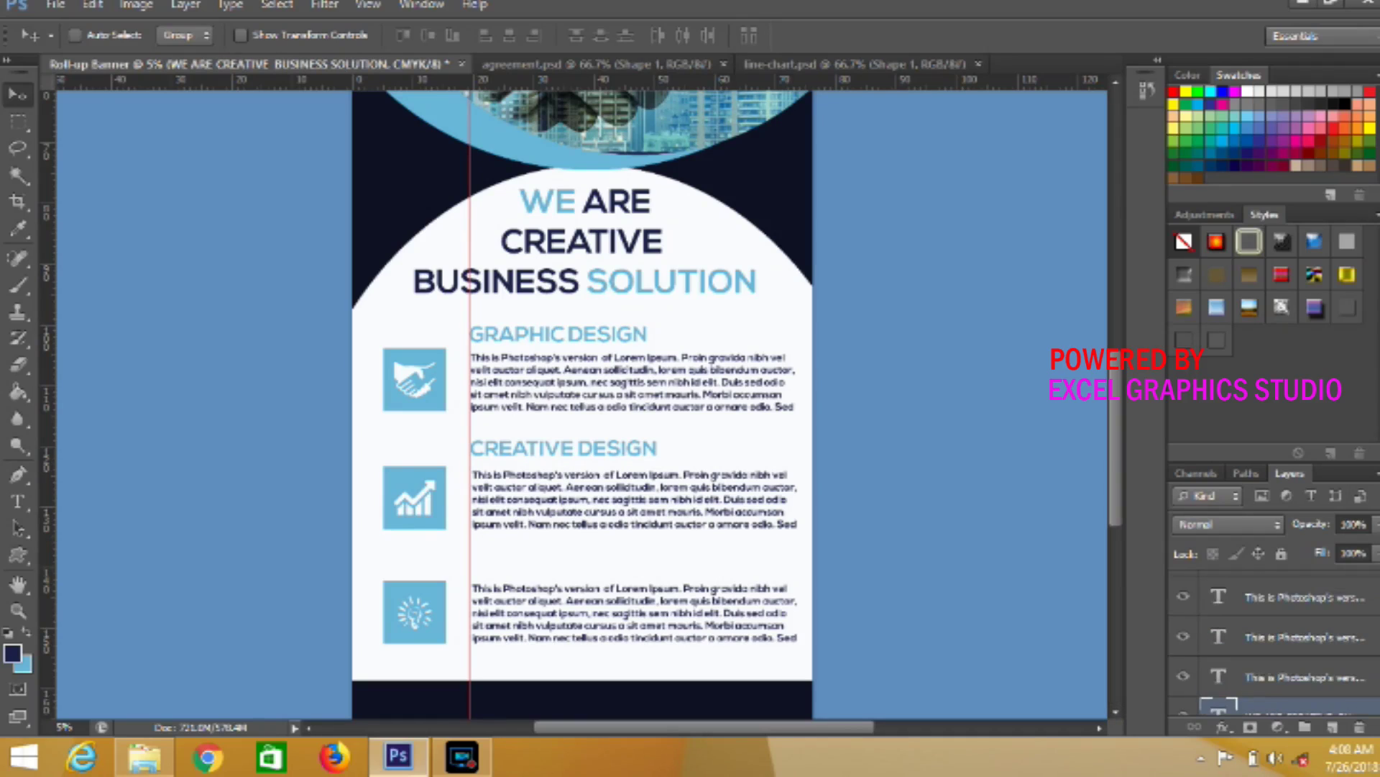
{"action": "scroll", "coordinate": [1327, 594], "scroll_direction": "up", "scroll_amount": 1}
{"action": "left_click", "coordinate": [1311, 627]}
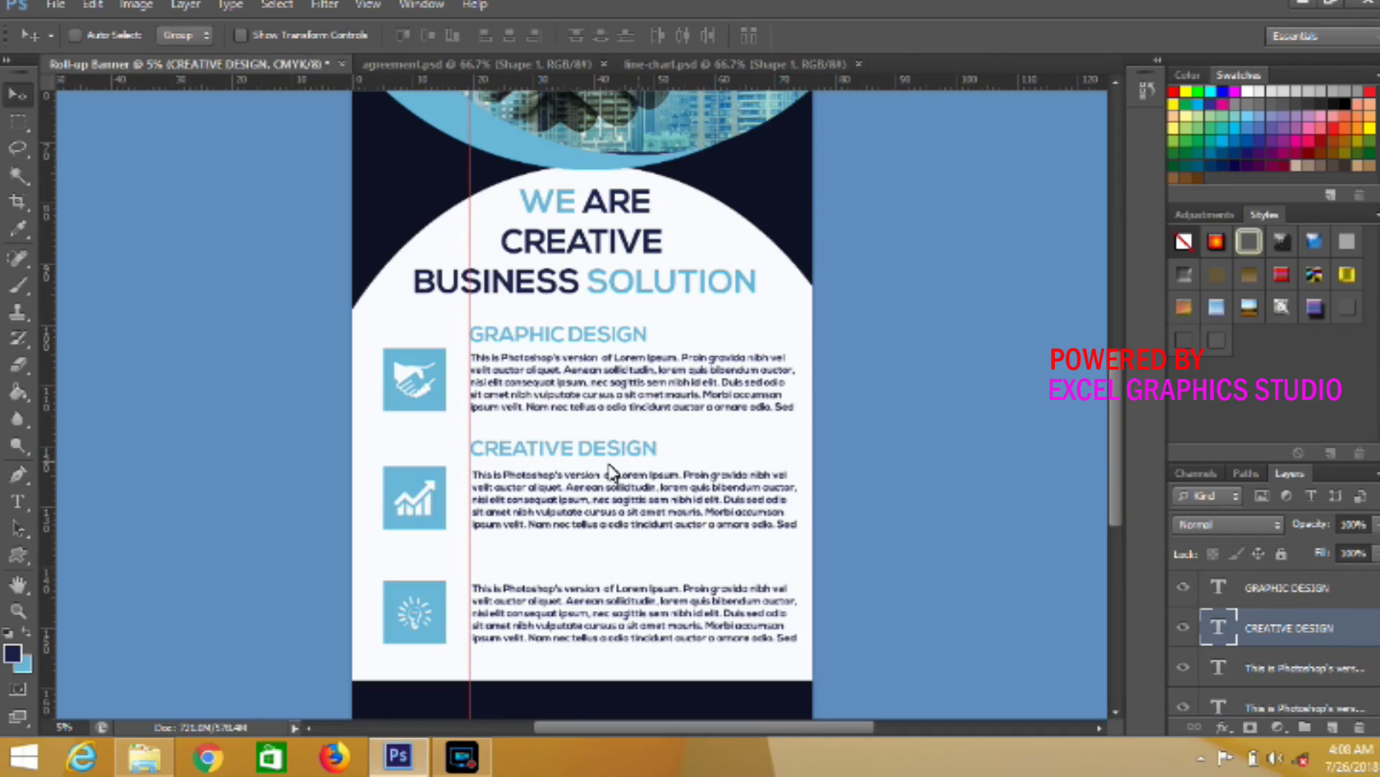
{"action": "left_click_drag", "start_coordinate": [594, 454], "coordinate": [596, 567]}
{"action": "key", "text": "ctrl+minus"}
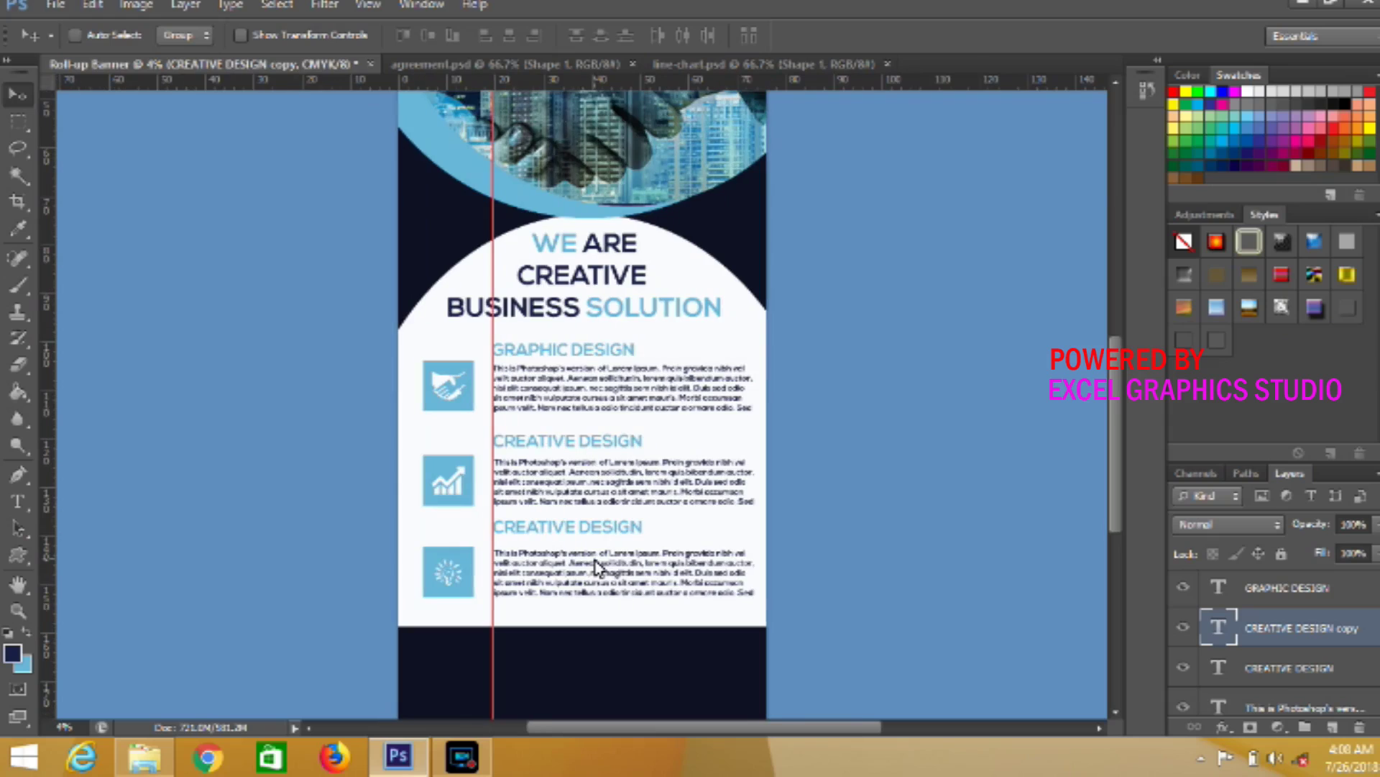
{"action": "key", "text": "ctrl+minus"}
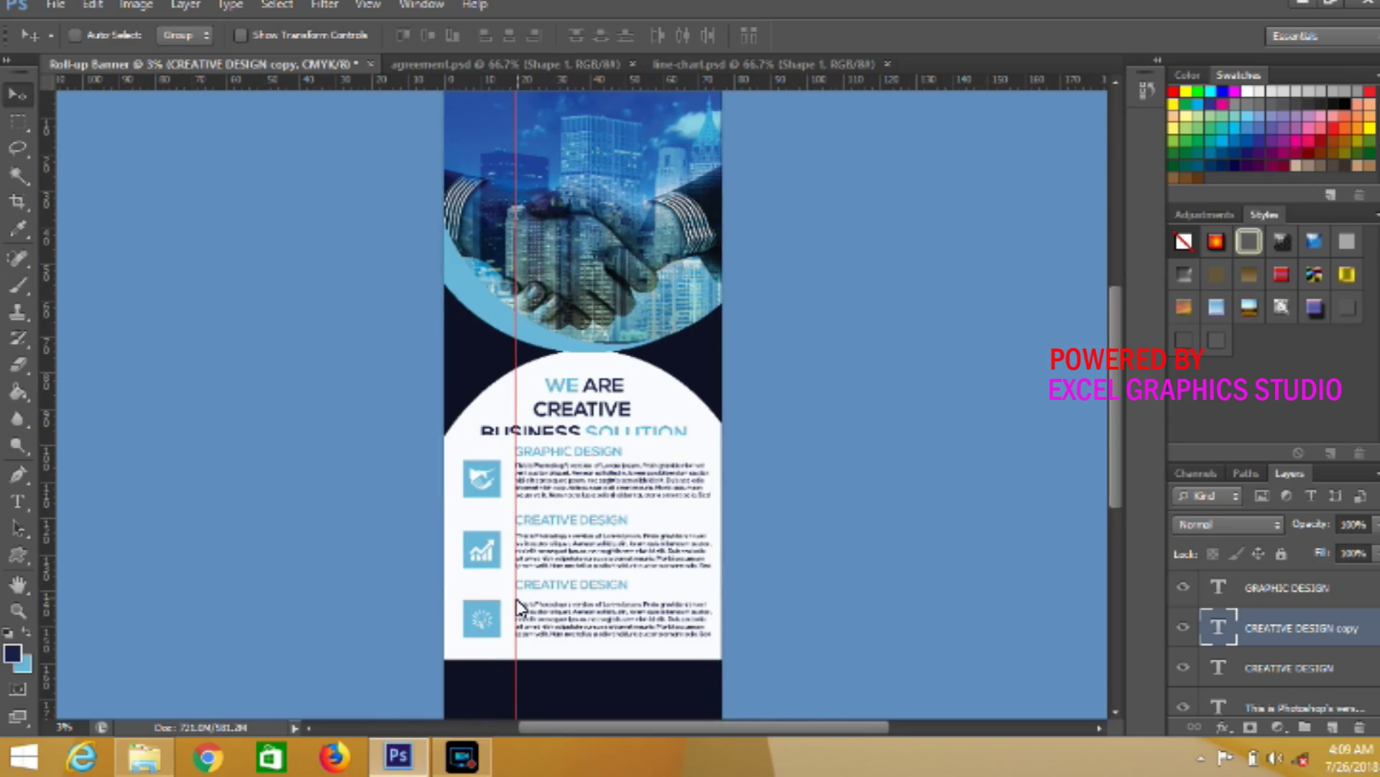
{"action": "left_click_drag", "start_coordinate": [519, 607], "coordinate": [49, 586]}
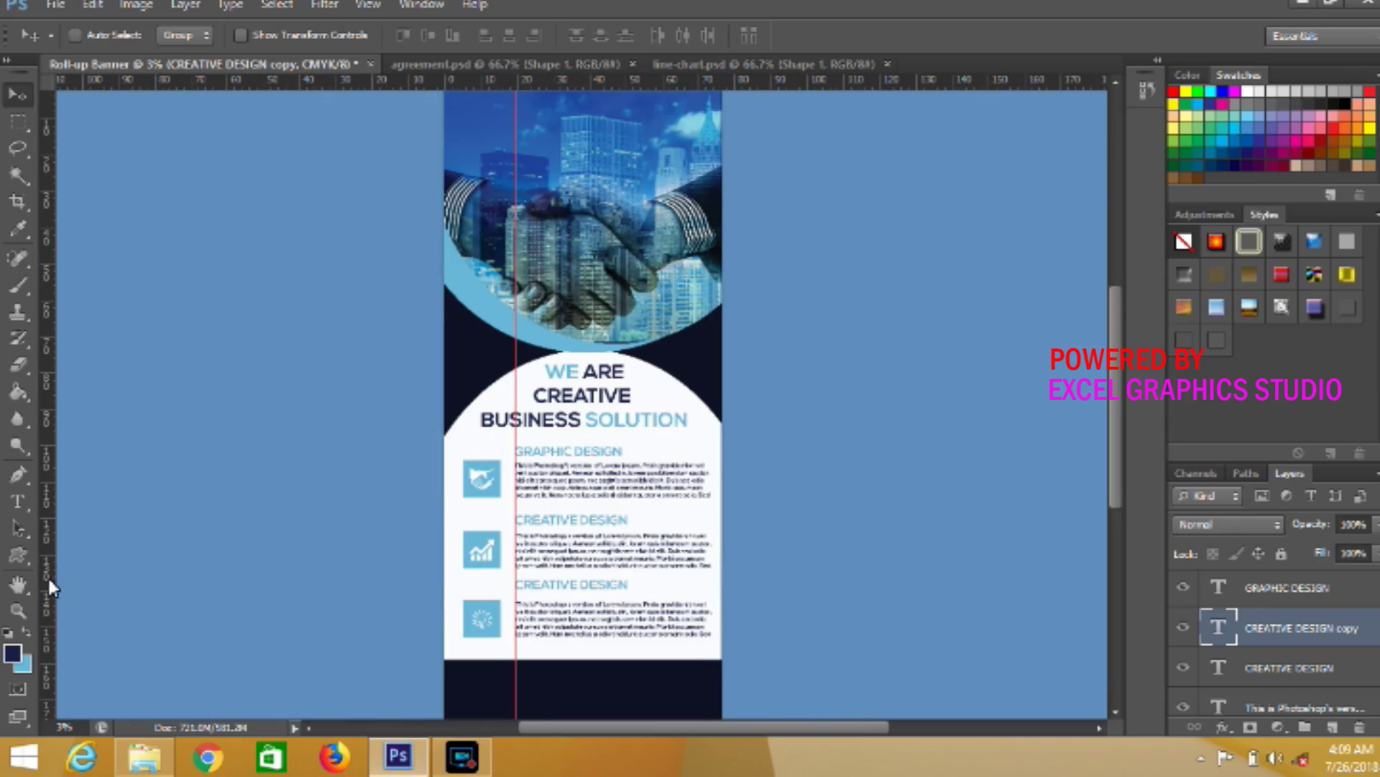
Bring the navy footer into view and browse the footer's shape layers in the Layers panel
{"action": "left_click", "coordinate": [1115, 712]}
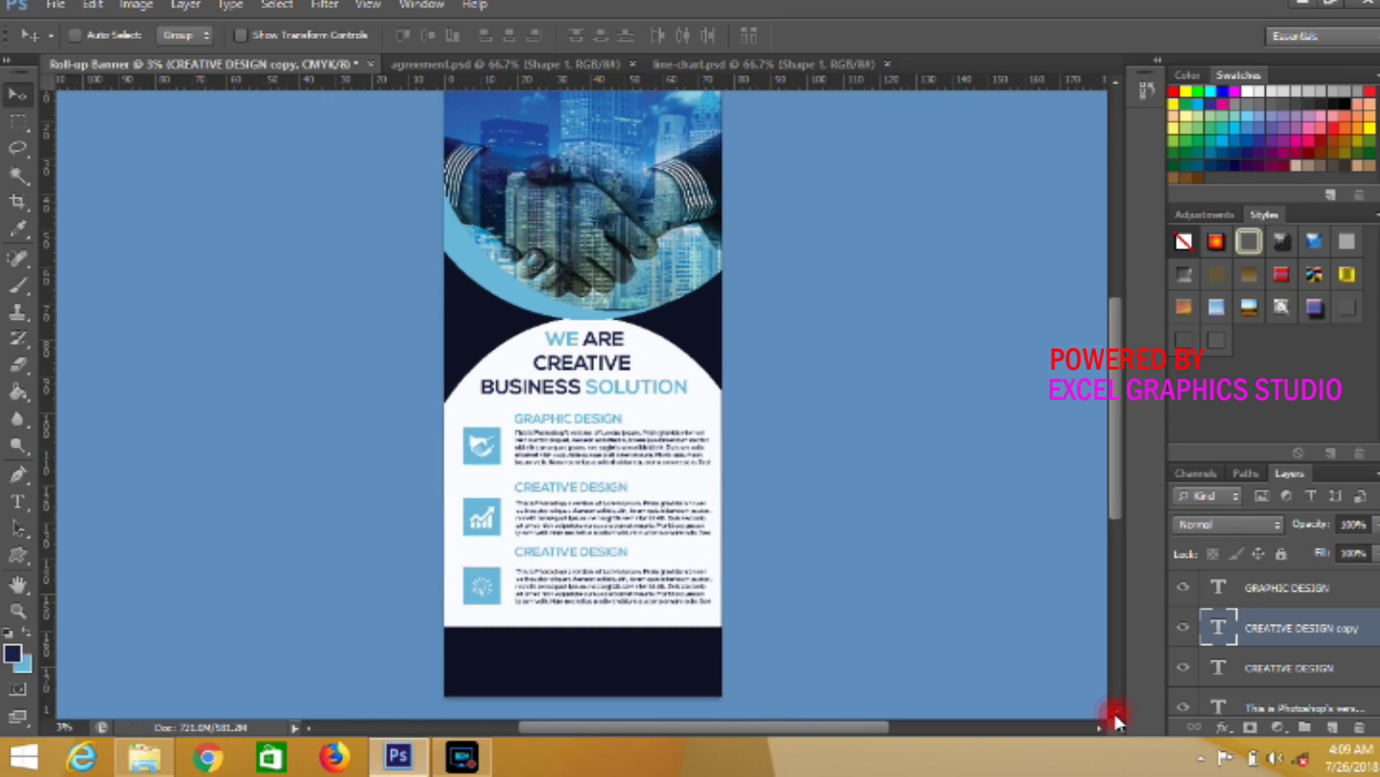
{"action": "scroll", "coordinate": [1273, 640], "scroll_direction": "down", "scroll_amount": 1}
{"action": "scroll", "coordinate": [1273, 640], "scroll_direction": "down", "scroll_amount": 1}
{"action": "scroll", "coordinate": [1272, 640], "scroll_direction": "down", "scroll_amount": 1}
{"action": "scroll", "coordinate": [1272, 640], "scroll_direction": "down", "scroll_amount": 1}
{"action": "scroll", "coordinate": [1272, 647], "scroll_direction": "down", "scroll_amount": 1}
{"action": "scroll", "coordinate": [1273, 647], "scroll_direction": "down", "scroll_amount": 1}
{"action": "scroll", "coordinate": [1272, 647], "scroll_direction": "down", "scroll_amount": 1}
{"action": "scroll", "coordinate": [1273, 640], "scroll_direction": "down", "scroll_amount": 3}
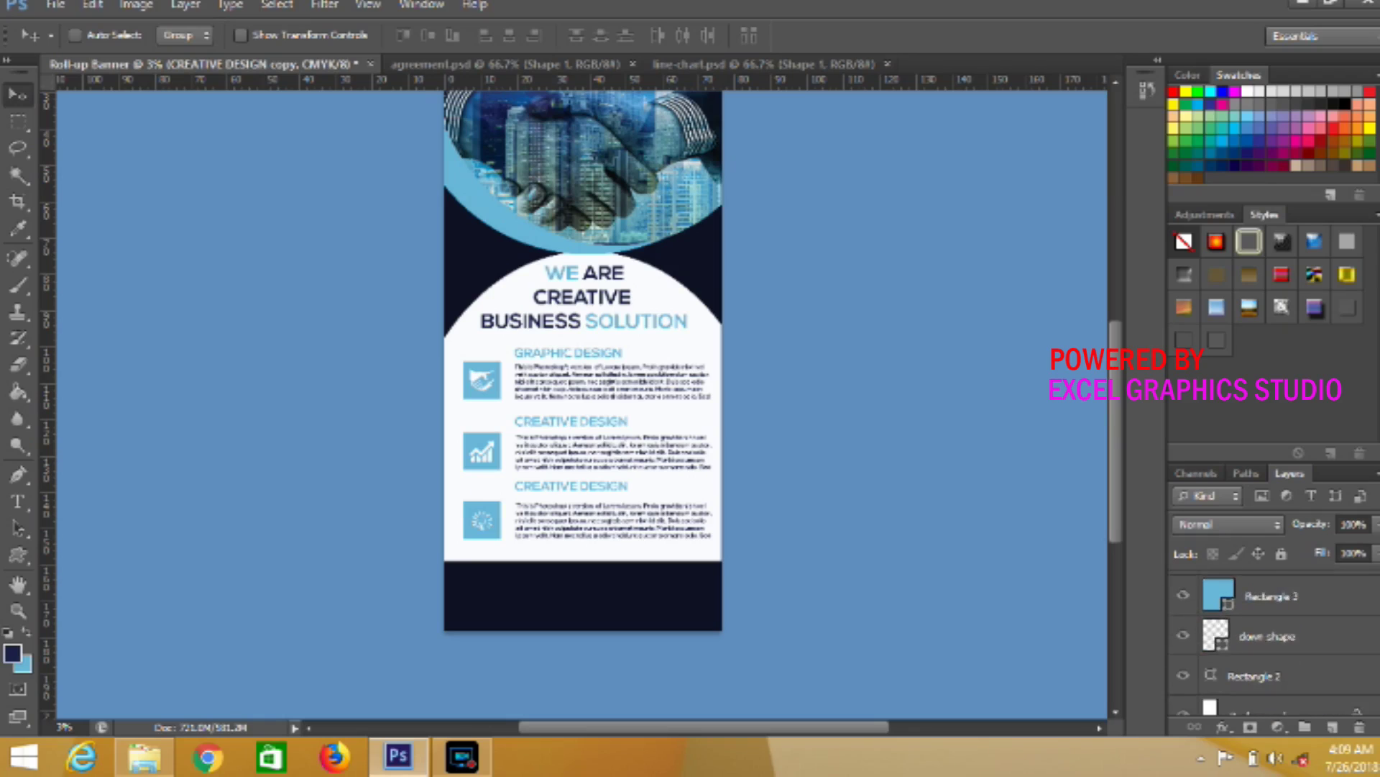
{"action": "left_click", "coordinate": [1320, 651]}
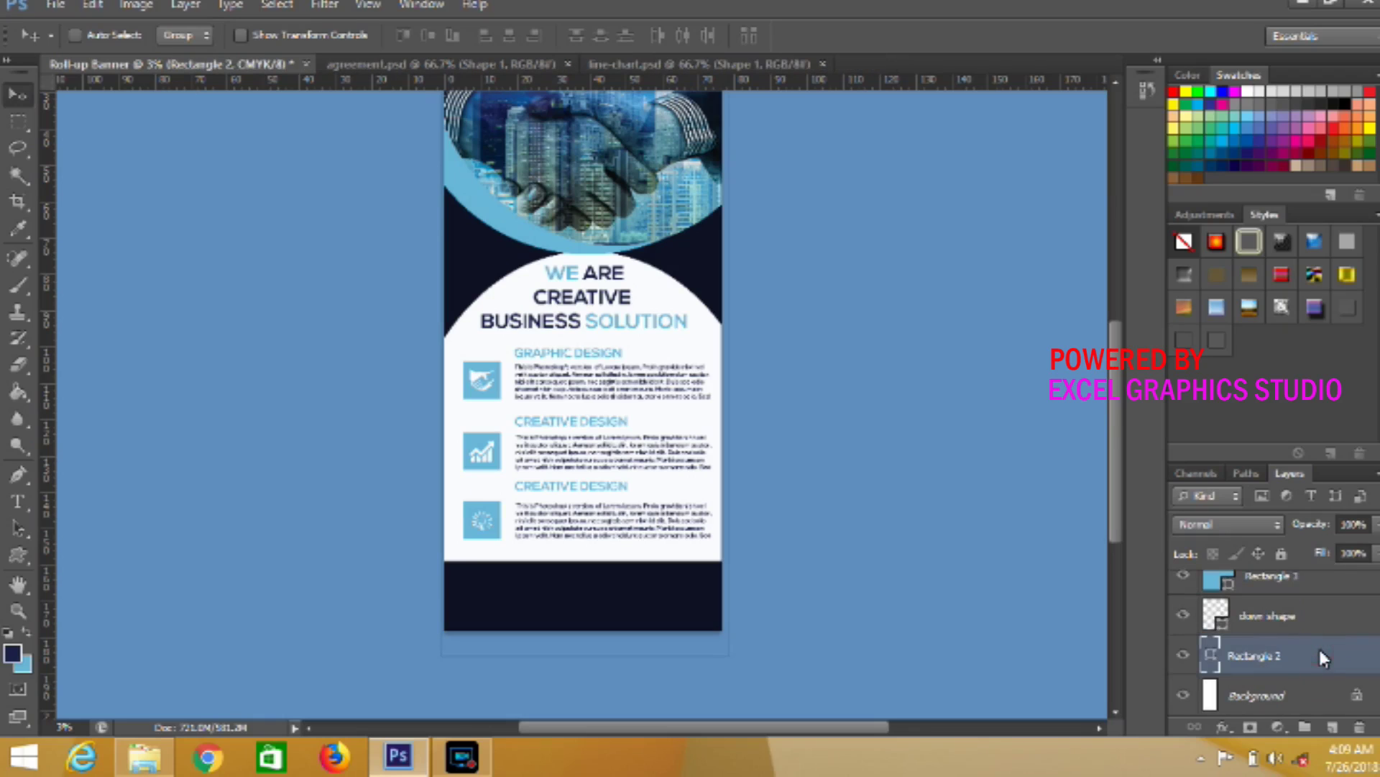
{"action": "left_click", "coordinate": [1307, 622]}
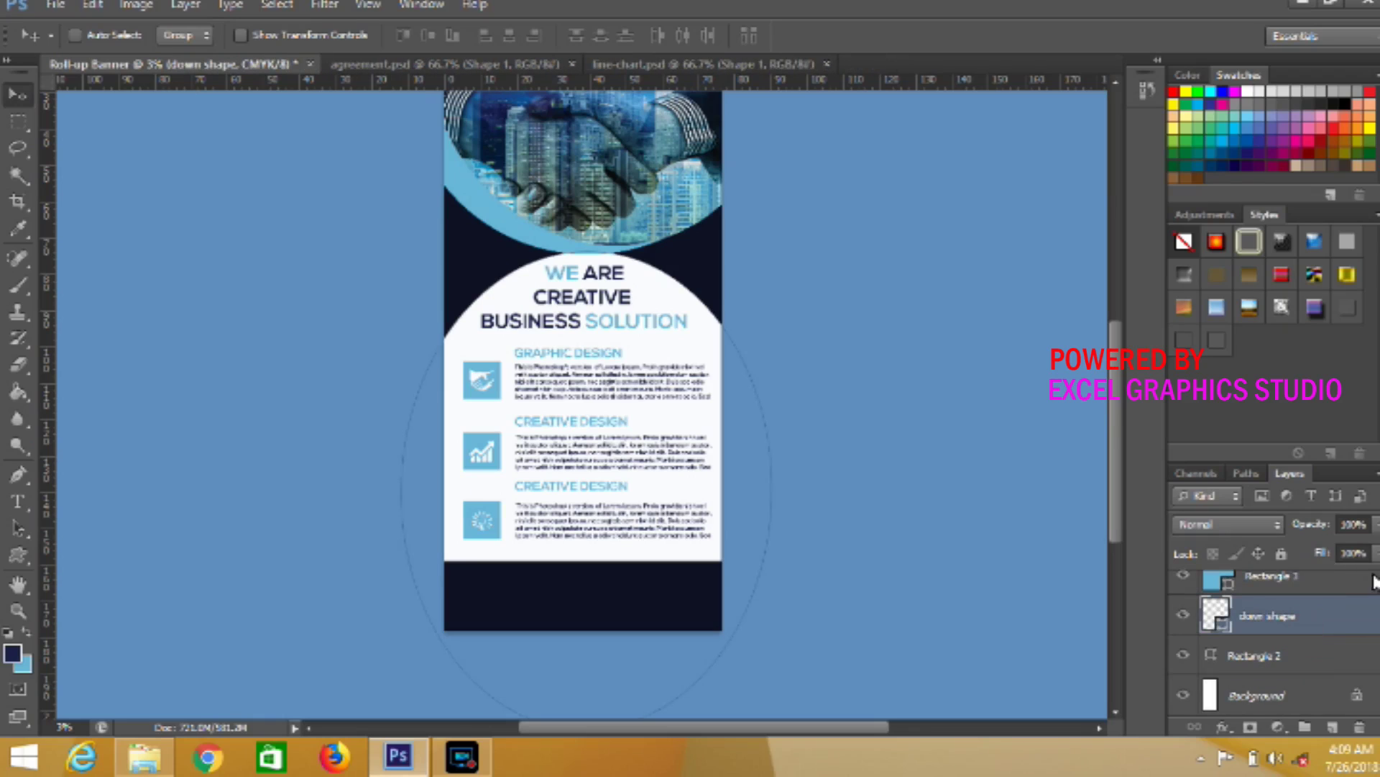
Select the Rectangle 1 layer and add a new empty layer above it
{"action": "scroll", "coordinate": [1352, 633], "scroll_direction": "up", "scroll_amount": 2}
{"action": "scroll", "coordinate": [1352, 633], "scroll_direction": "up", "scroll_amount": 2}
{"action": "scroll", "coordinate": [1352, 633], "scroll_direction": "up", "scroll_amount": 2}
{"action": "scroll", "coordinate": [1351, 633], "scroll_direction": "up", "scroll_amount": 2}
{"action": "scroll", "coordinate": [1273, 647], "scroll_direction": "up", "scroll_amount": 1}
{"action": "scroll", "coordinate": [1273, 647], "scroll_direction": "up", "scroll_amount": 1}
{"action": "scroll", "coordinate": [1273, 647], "scroll_direction": "up", "scroll_amount": 1}
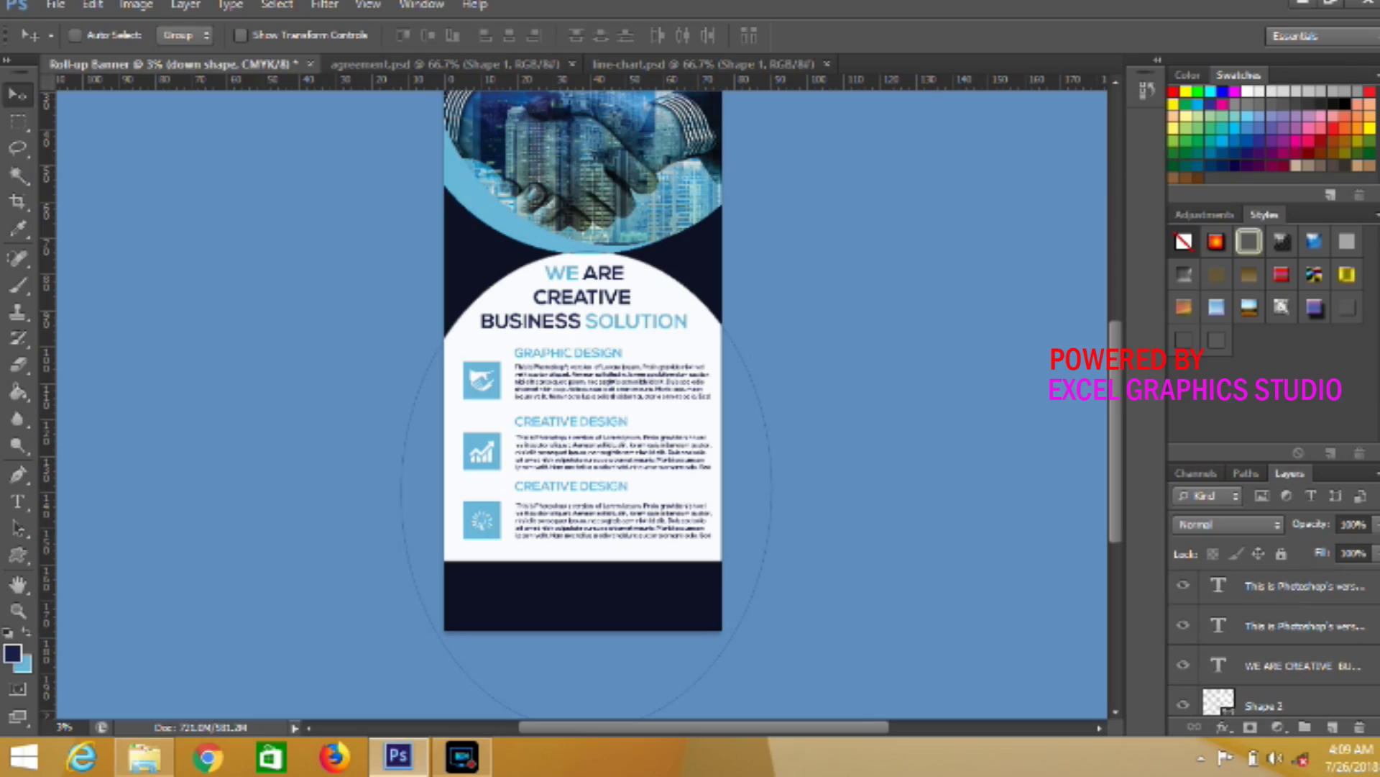
{"action": "scroll", "coordinate": [1273, 640], "scroll_direction": "up", "scroll_amount": 2}
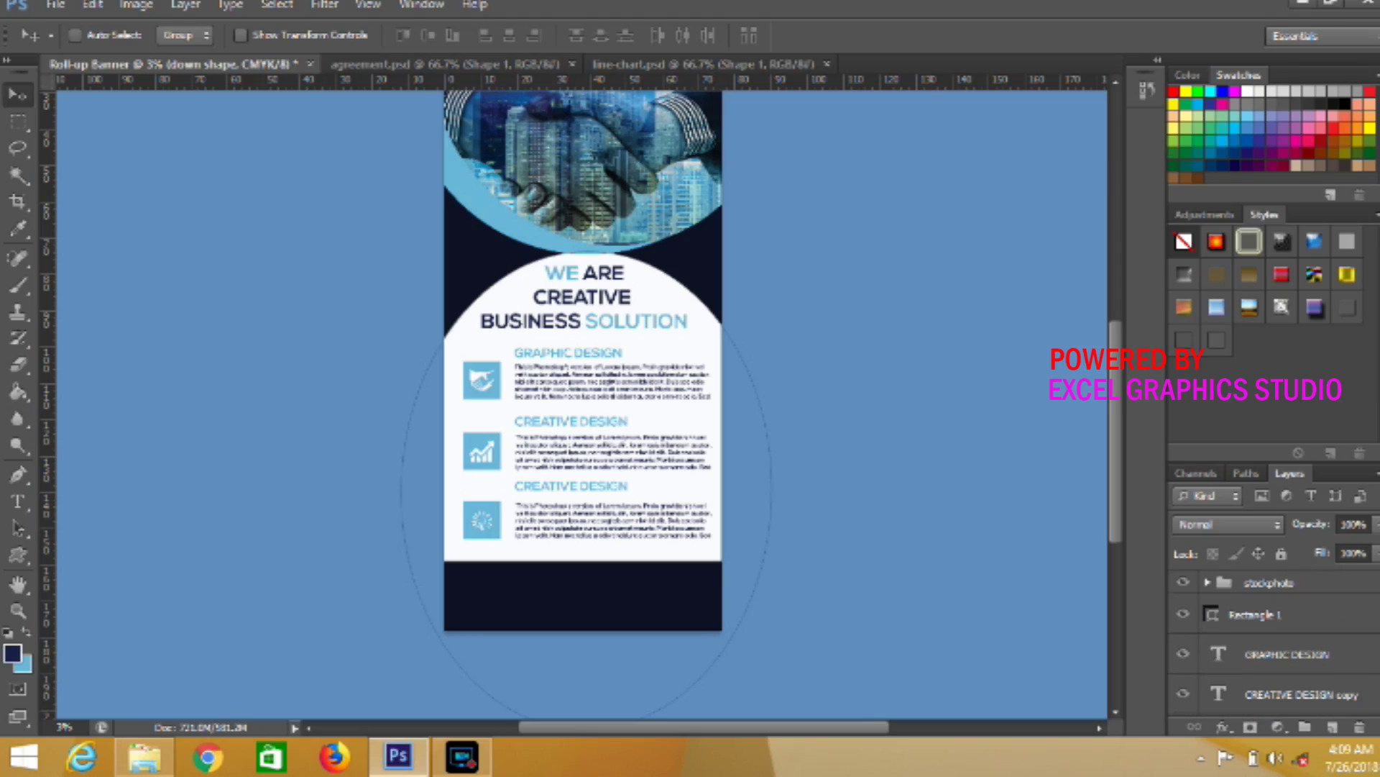
{"action": "left_click", "coordinate": [1293, 613]}
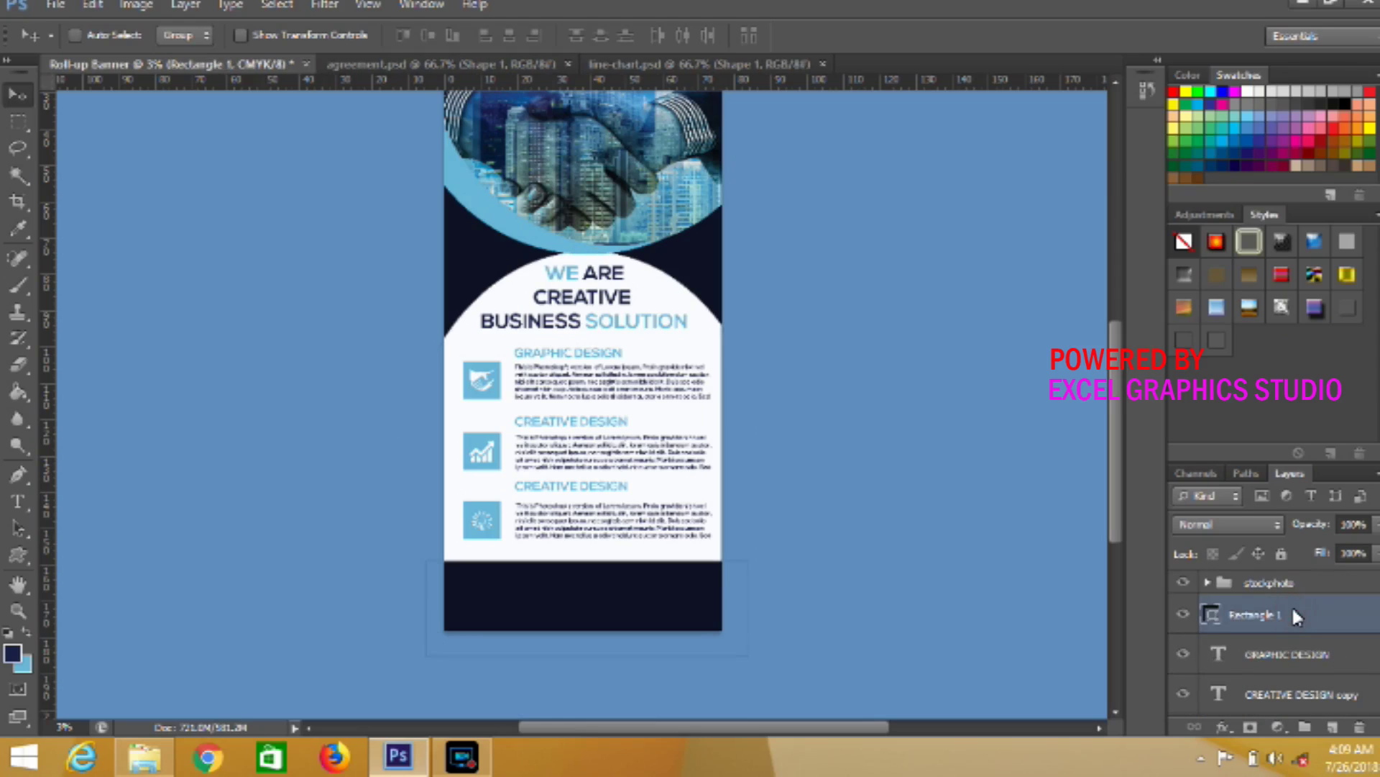
{"action": "left_click", "coordinate": [1333, 727]}
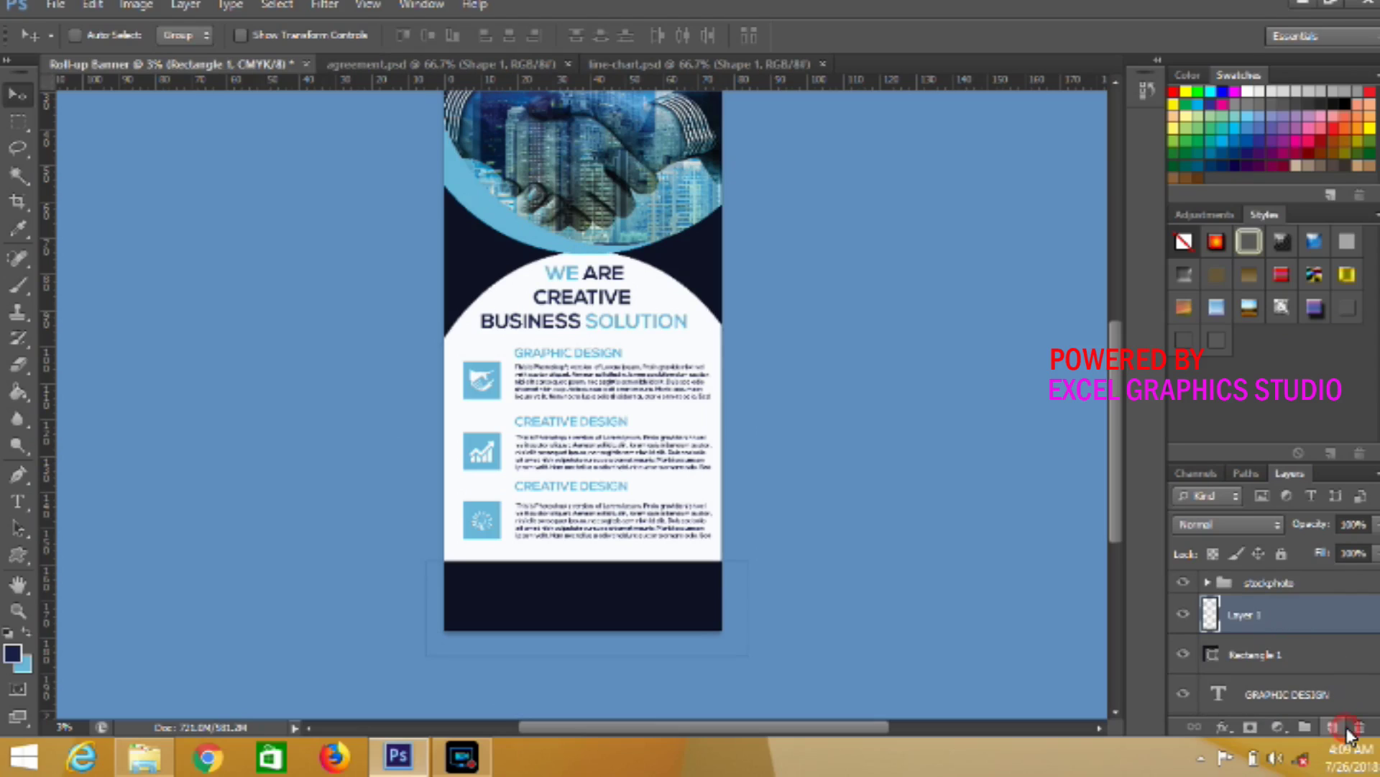
Start a text line at the top of the navy footer and enter the CONTACT text
{"action": "left_click", "coordinate": [18, 501]}
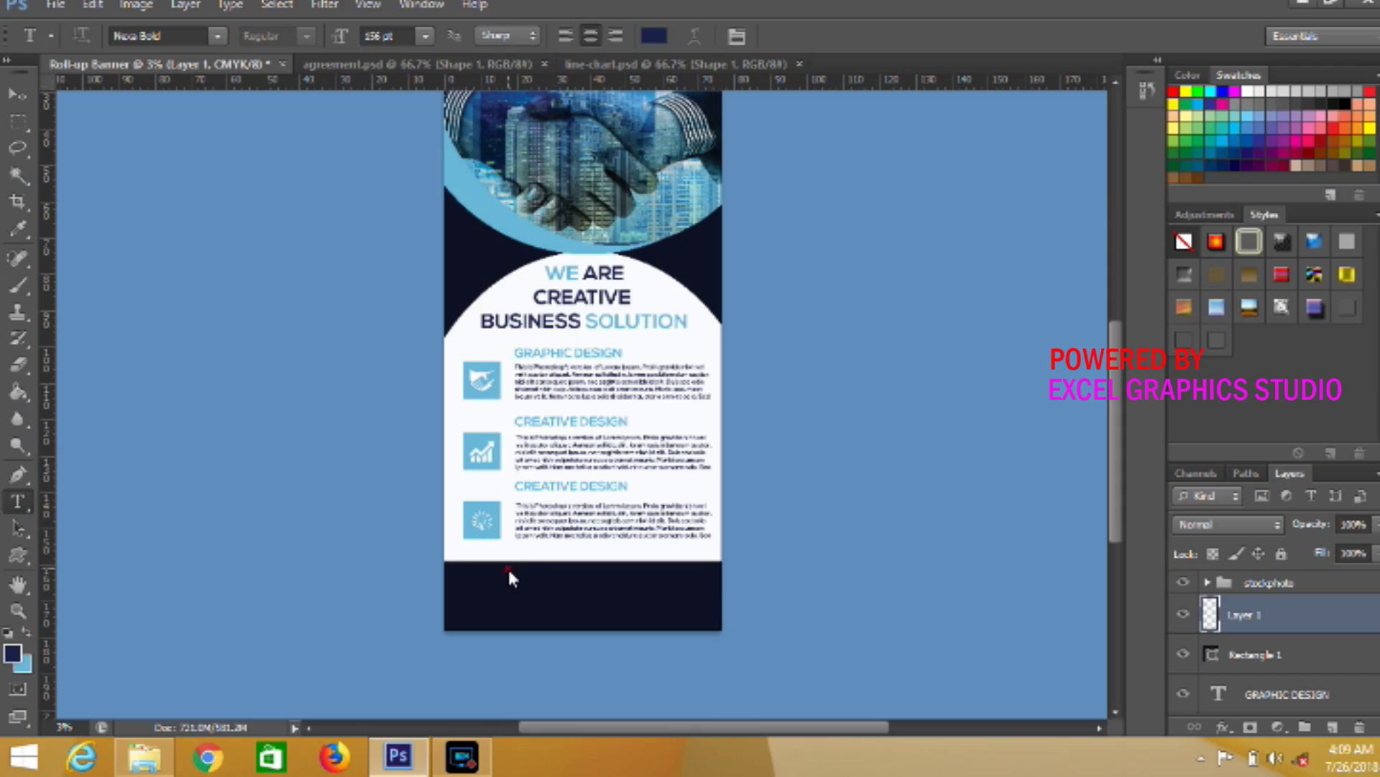
{"action": "left_click", "coordinate": [508, 566]}
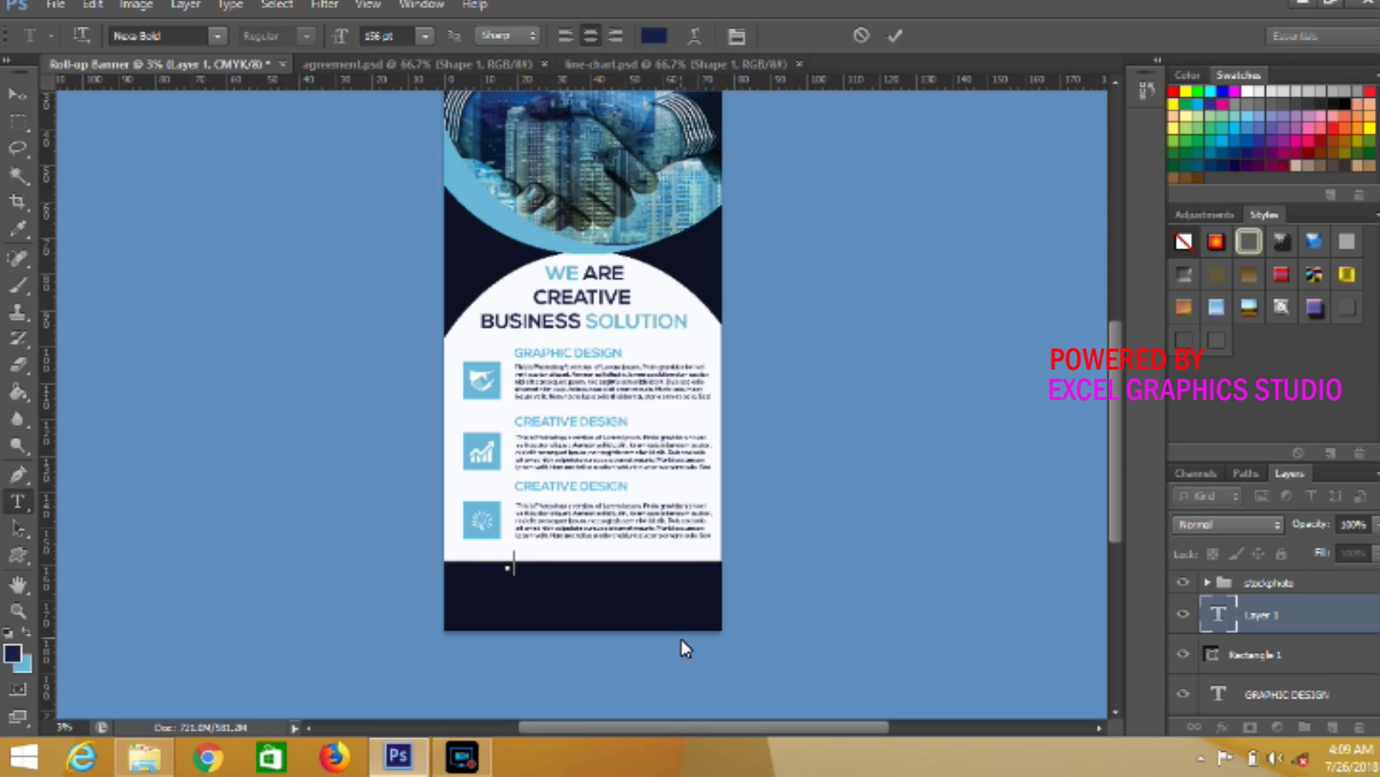
{"action": "type", "text": "www."}
{"action": "key", "text": "ctrl+a"}
{"action": "key", "text": "ctrl+a"}
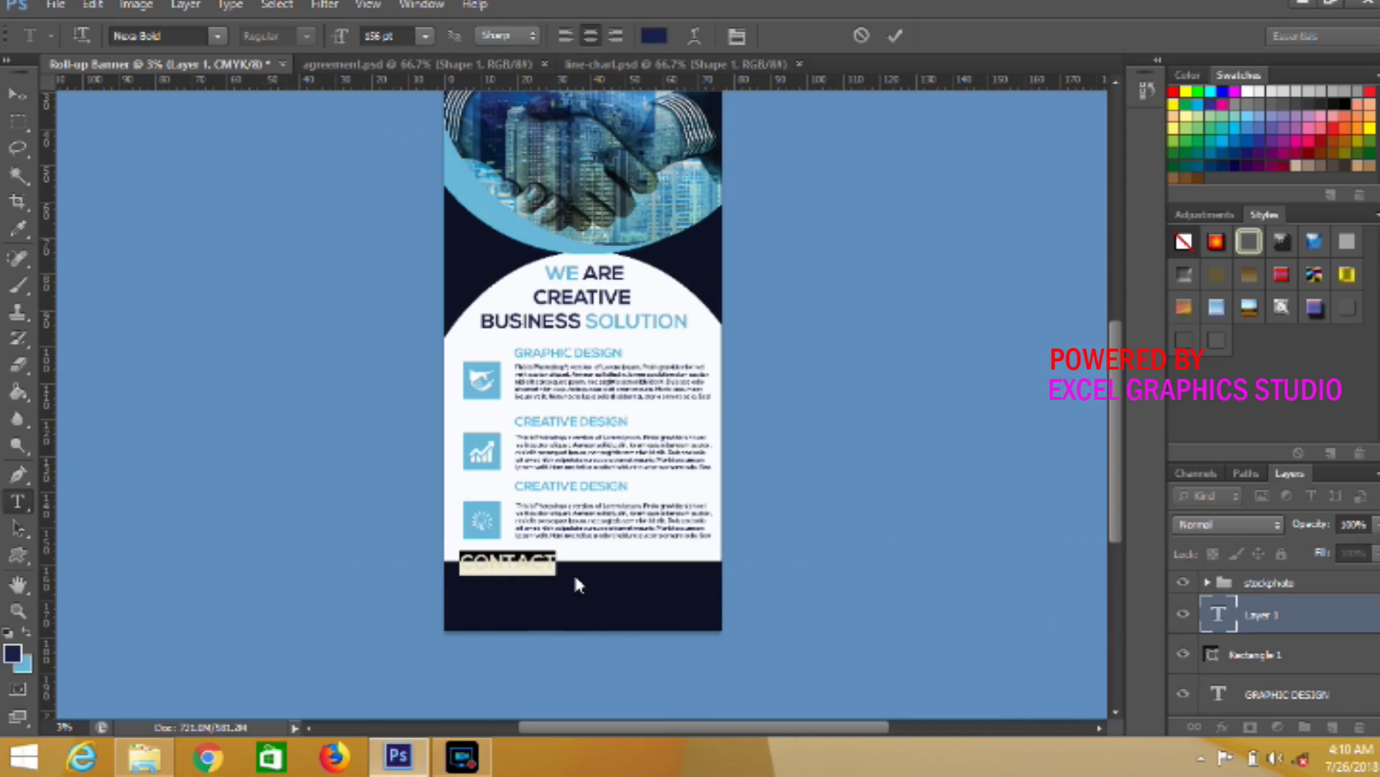
Add the phone number 2345678 on a new line under CONTACT, coloured white
{"action": "left_click", "coordinate": [551, 563]}
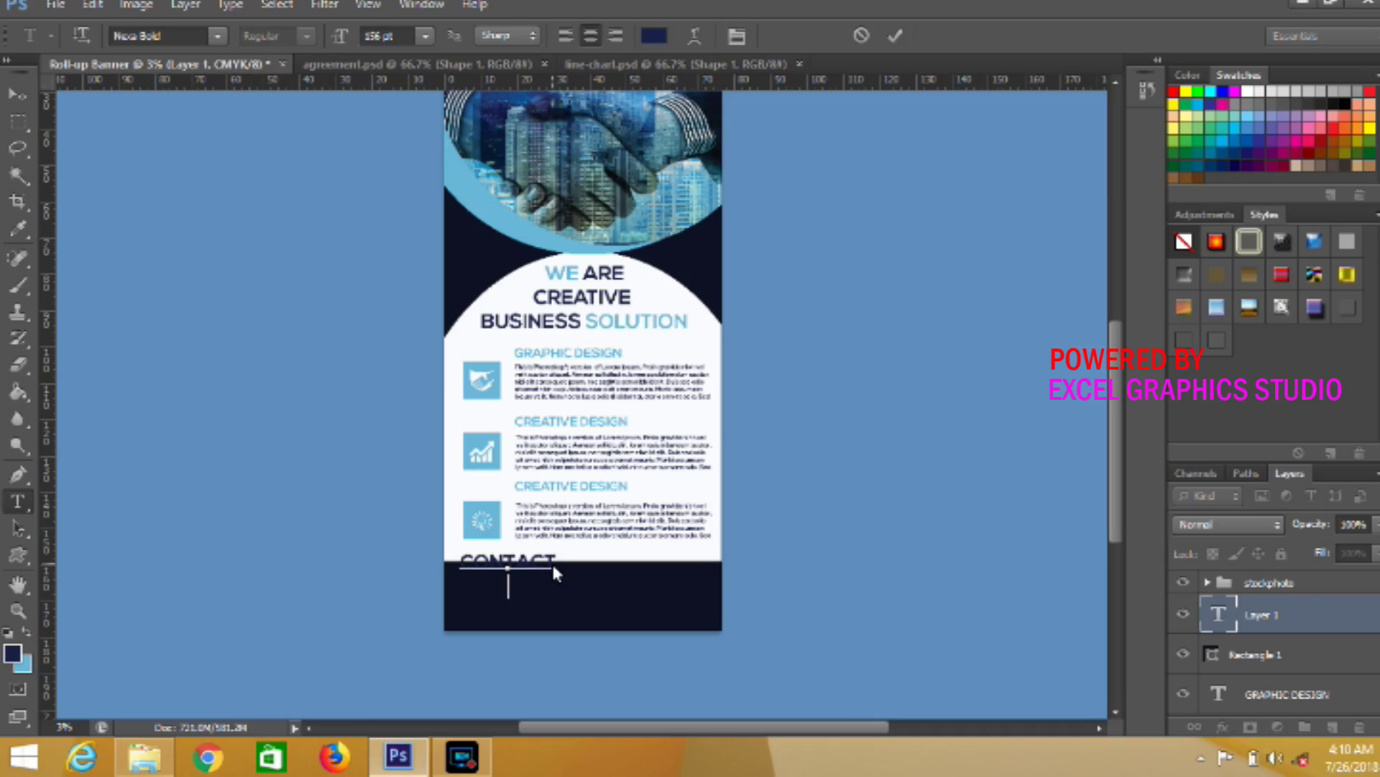
{"action": "type", "text": "2345678"}
{"action": "key", "text": "shift+Left"}
{"action": "key", "text": "shift+Left"}
{"action": "key", "text": "shift+Left"}
{"action": "key", "text": "shift+Left"}
{"action": "key", "text": "shift+Left"}
{"action": "key", "text": "shift+Left"}
{"action": "key", "text": "shift+Left"}
{"action": "key", "text": "shift+Left"}
{"action": "key", "text": "shift+Left"}
{"action": "key", "text": "shift+Left"}
{"action": "key", "text": "shift+Left"}
{"action": "key", "text": "shift+Left"}
{"action": "key", "text": "shift+Left"}
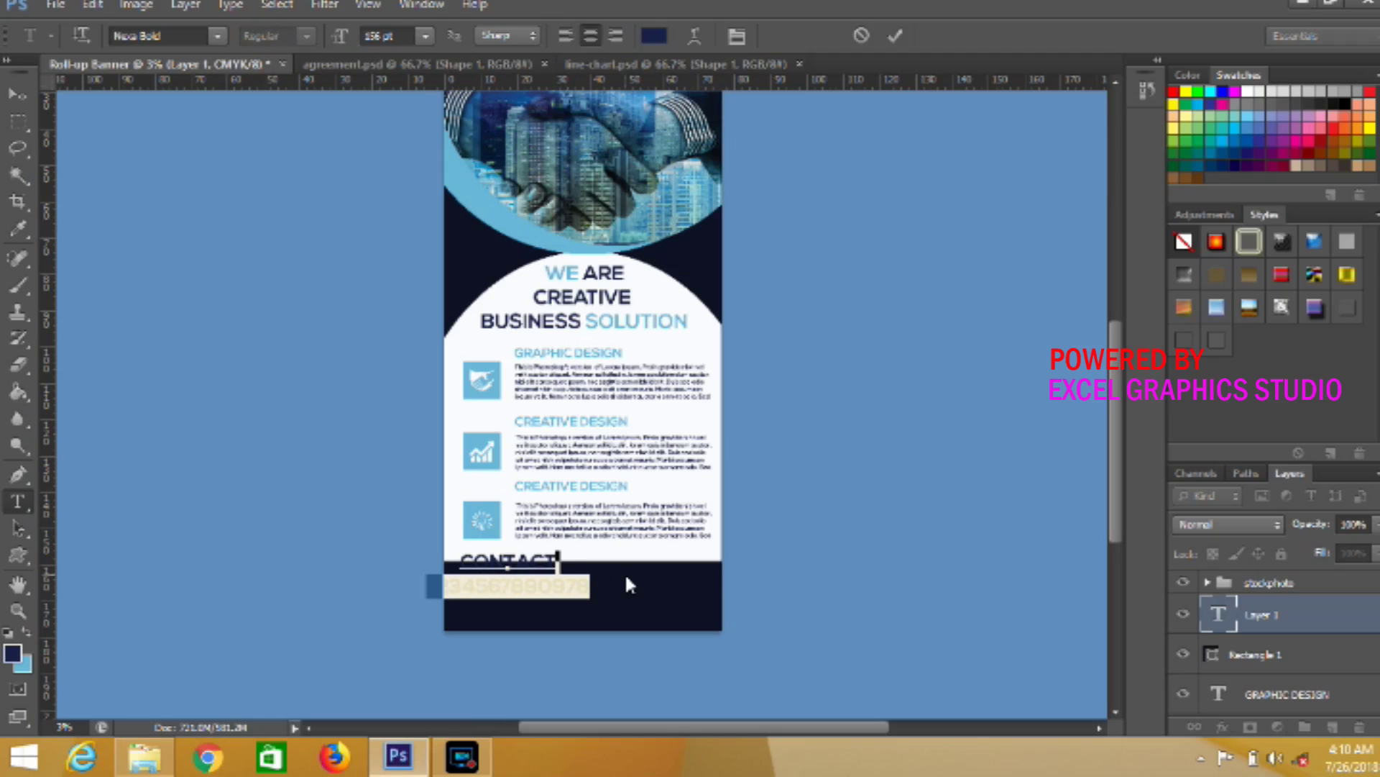
{"action": "left_click", "coordinate": [653, 36]}
{"action": "left_click", "coordinate": [510, 302]}
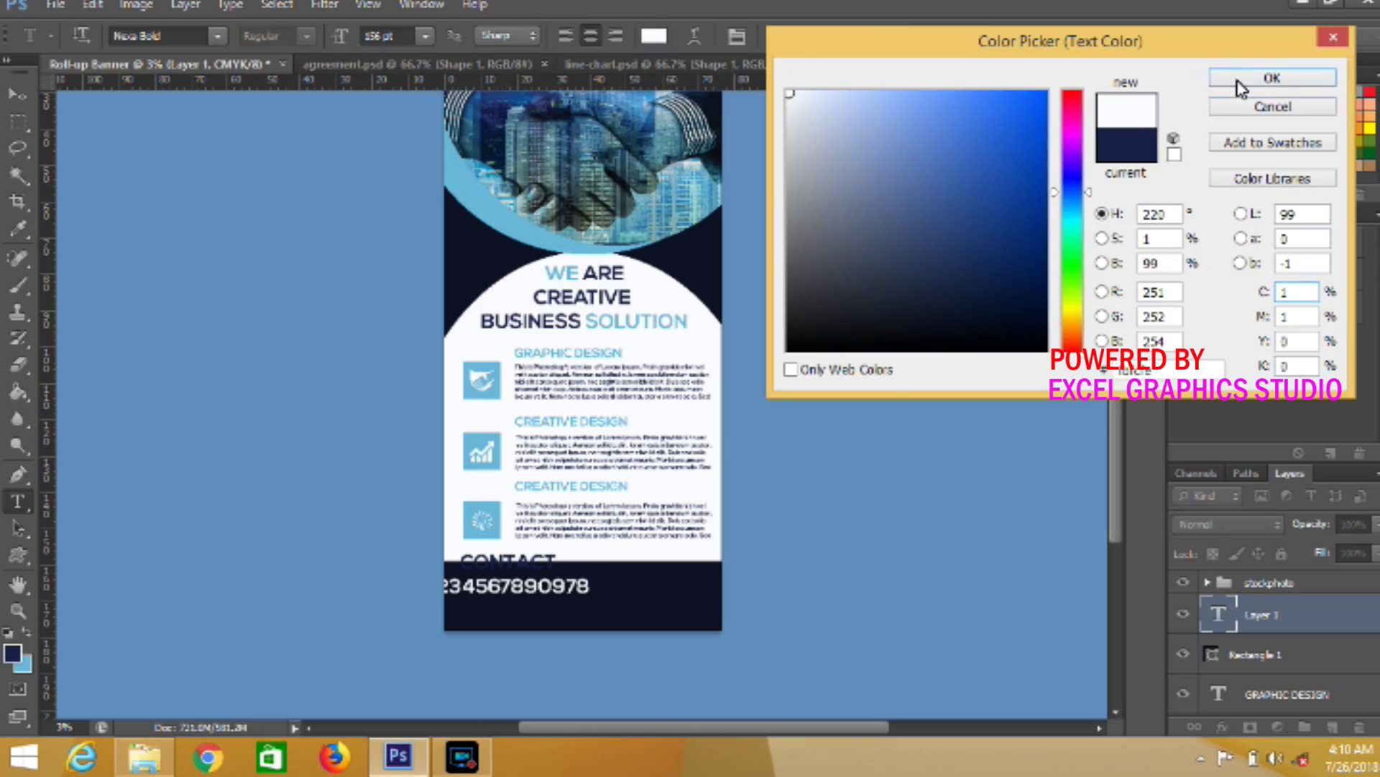
{"action": "left_click", "coordinate": [1272, 78]}
Enlarge the whole phone number to 166 pt
{"action": "key", "text": "ctrl+a"}
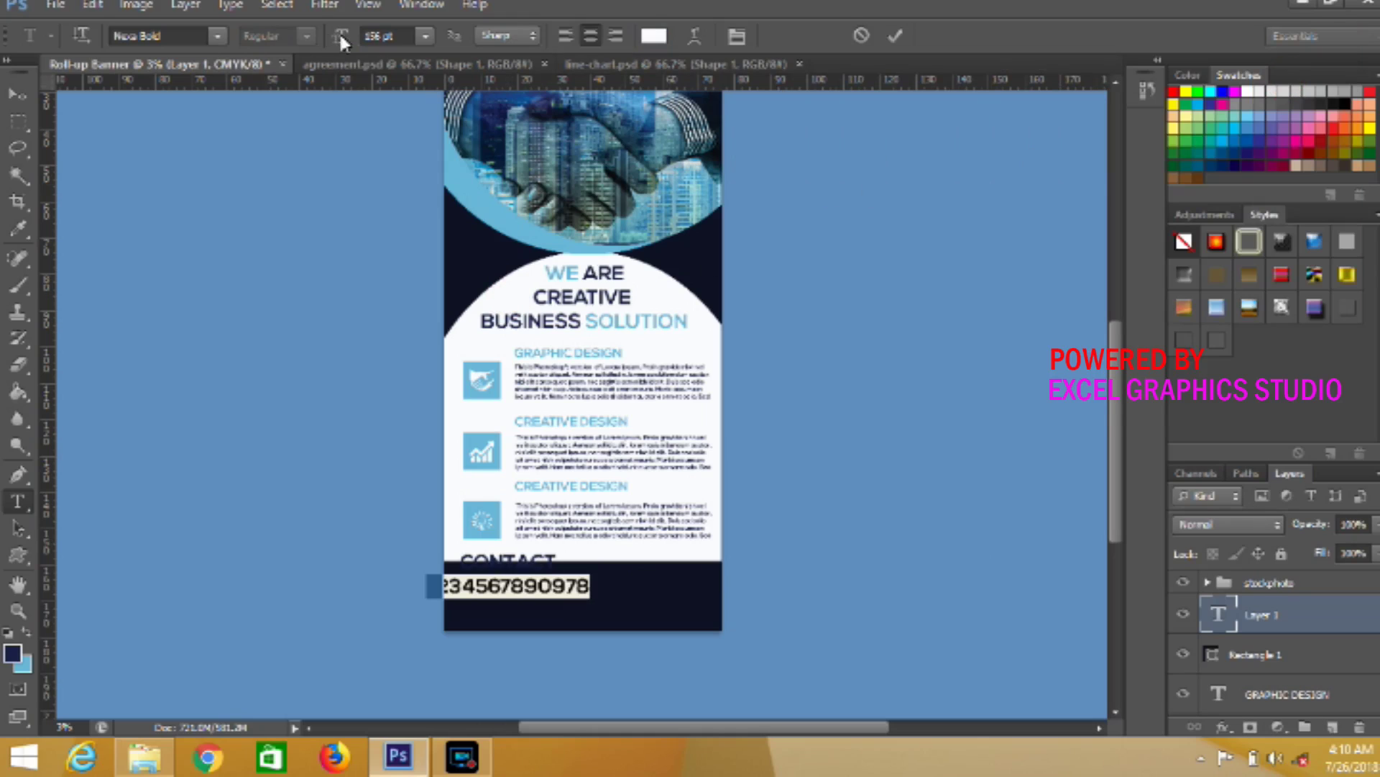
{"action": "left_click", "coordinate": [340, 33]}
{"action": "type", "text": "166"}
{"action": "key", "text": "Return"}
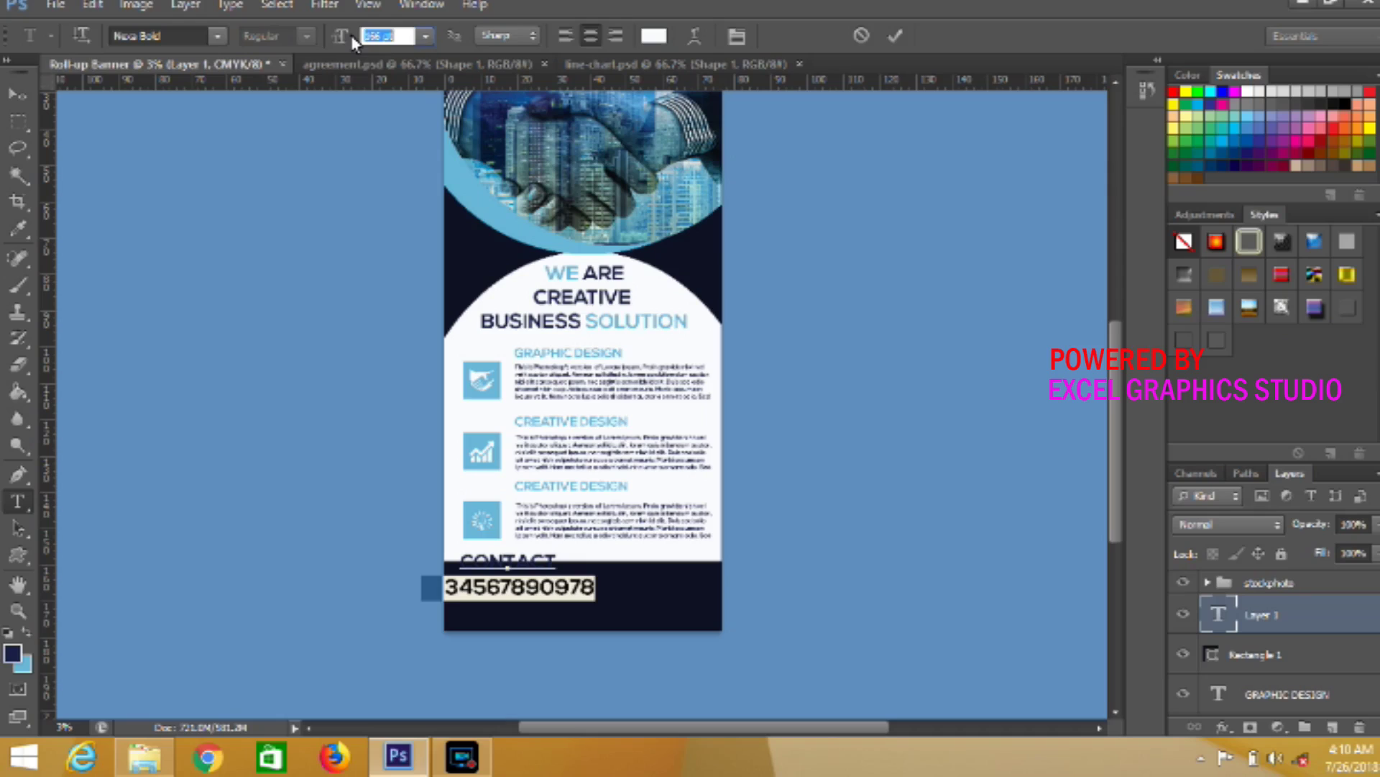
Recolour the CONTACT heading light blue, sampled from the banner photo
{"action": "left_click_drag", "start_coordinate": [460, 562], "coordinate": [560, 565]}
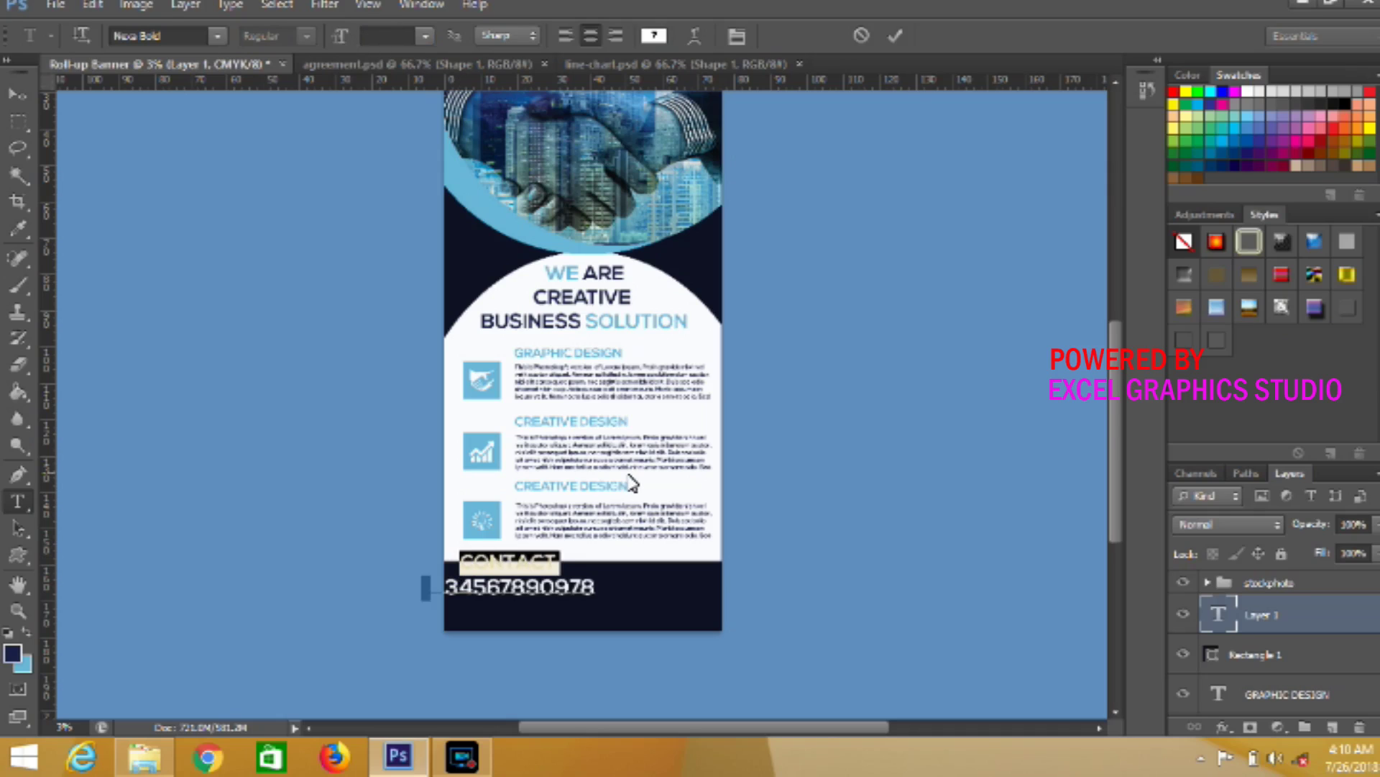
{"action": "left_click", "coordinate": [654, 36]}
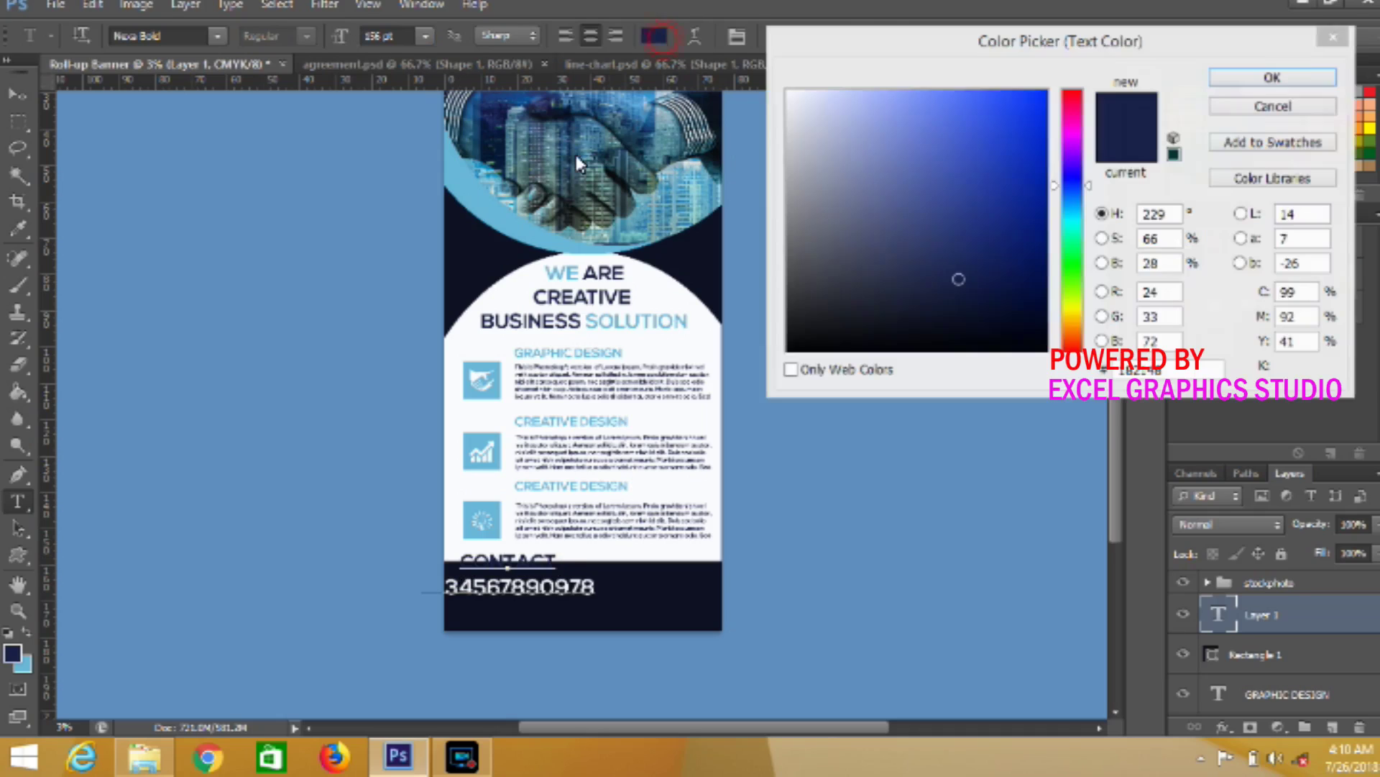
{"action": "left_click", "coordinate": [496, 229]}
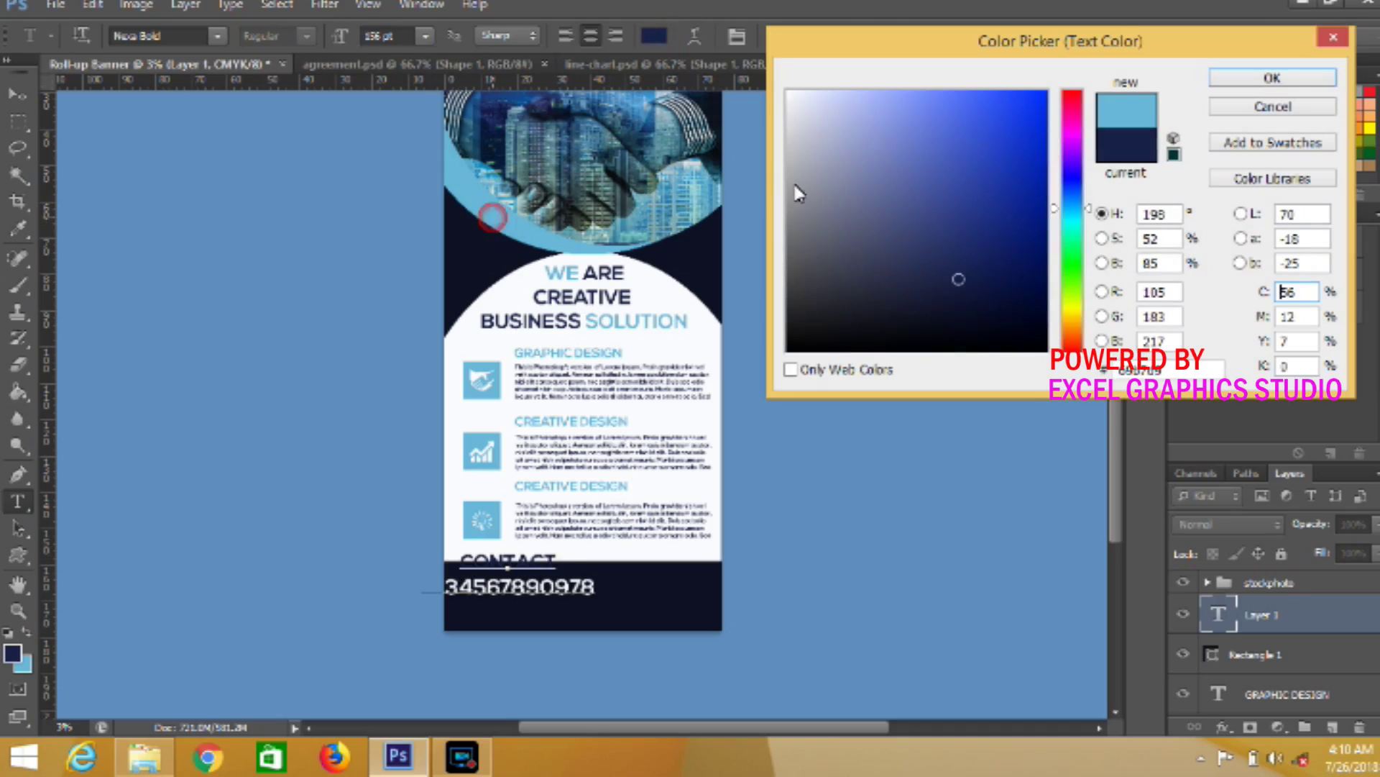
{"action": "left_click", "coordinate": [1273, 77]}
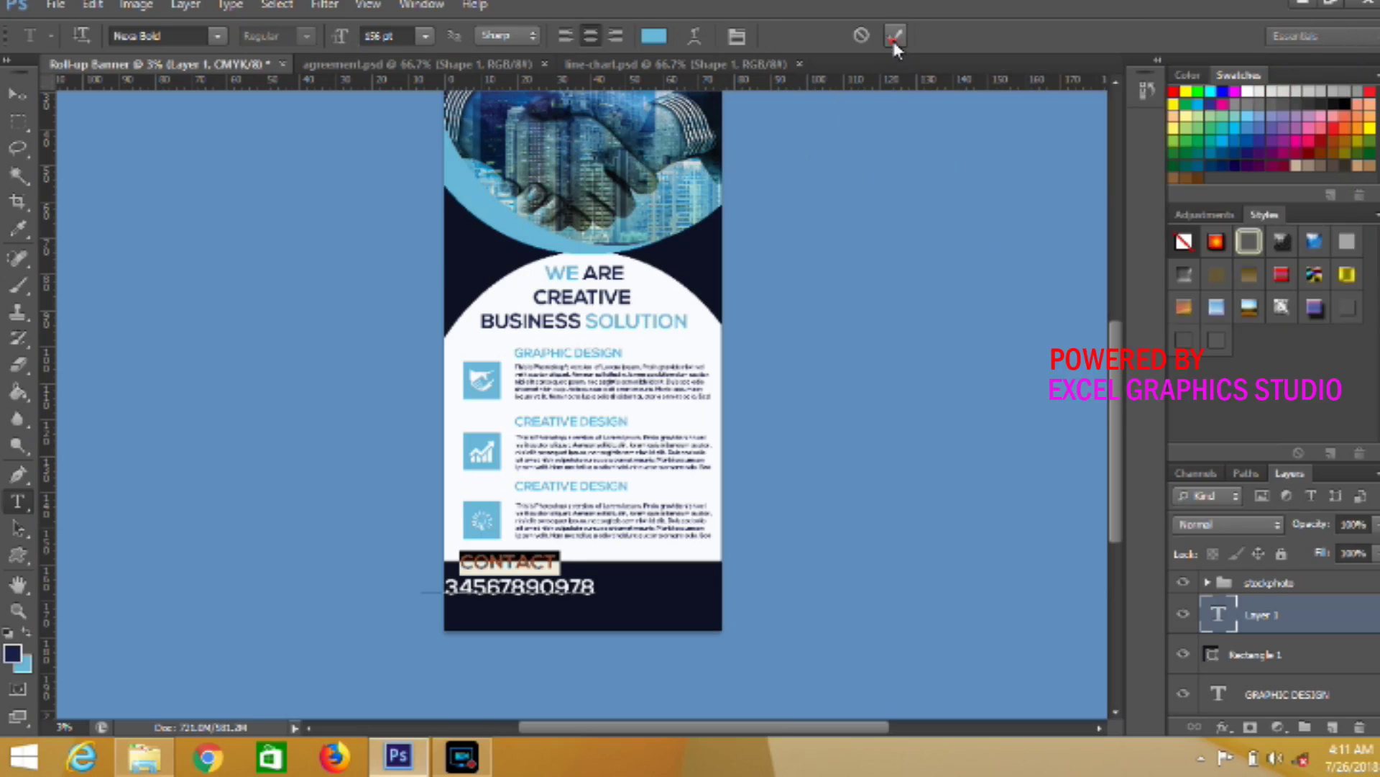
{"action": "left_click", "coordinate": [34, 95]}
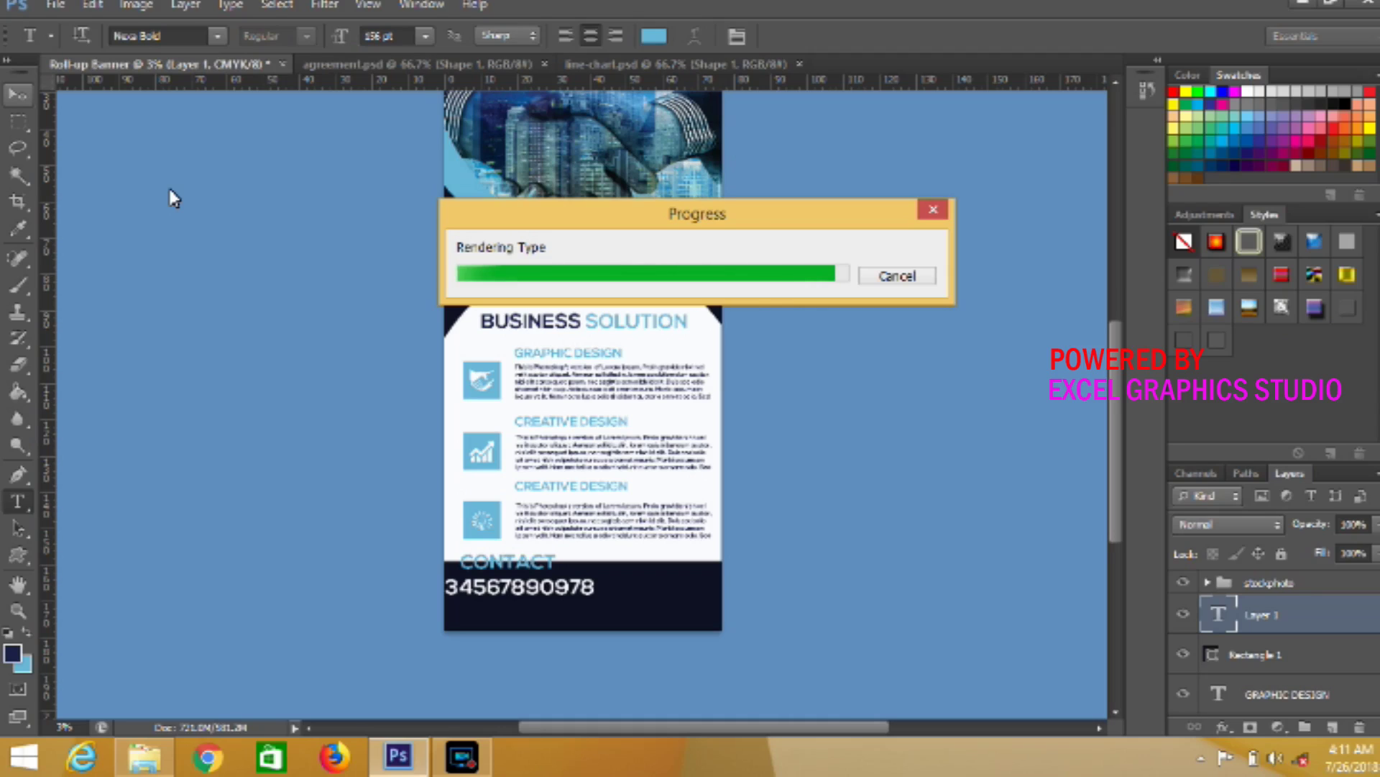
Centre the contact text on the dark footer, then nudge it slightly upward
{"action": "left_click", "coordinate": [17, 95]}
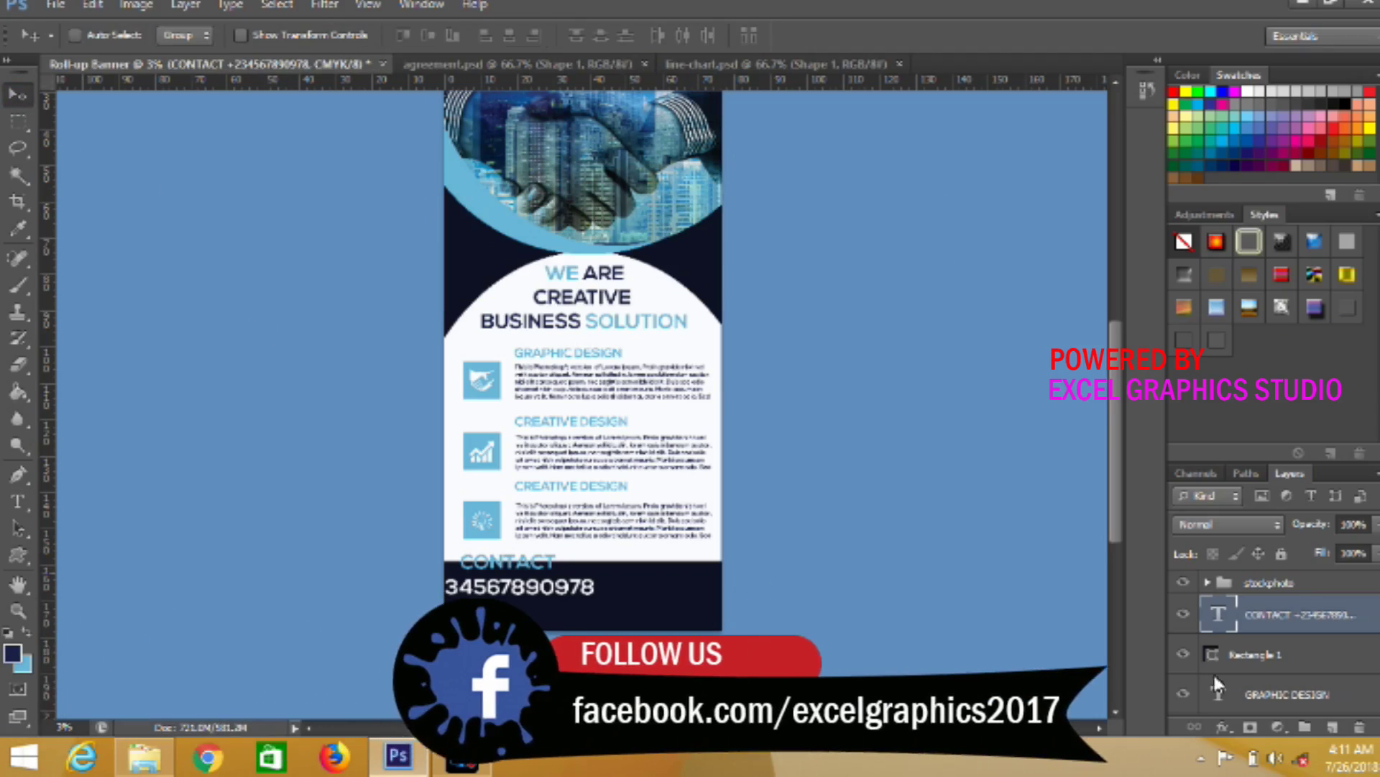
{"action": "left_click", "coordinate": [1245, 658], "text": "shift"}
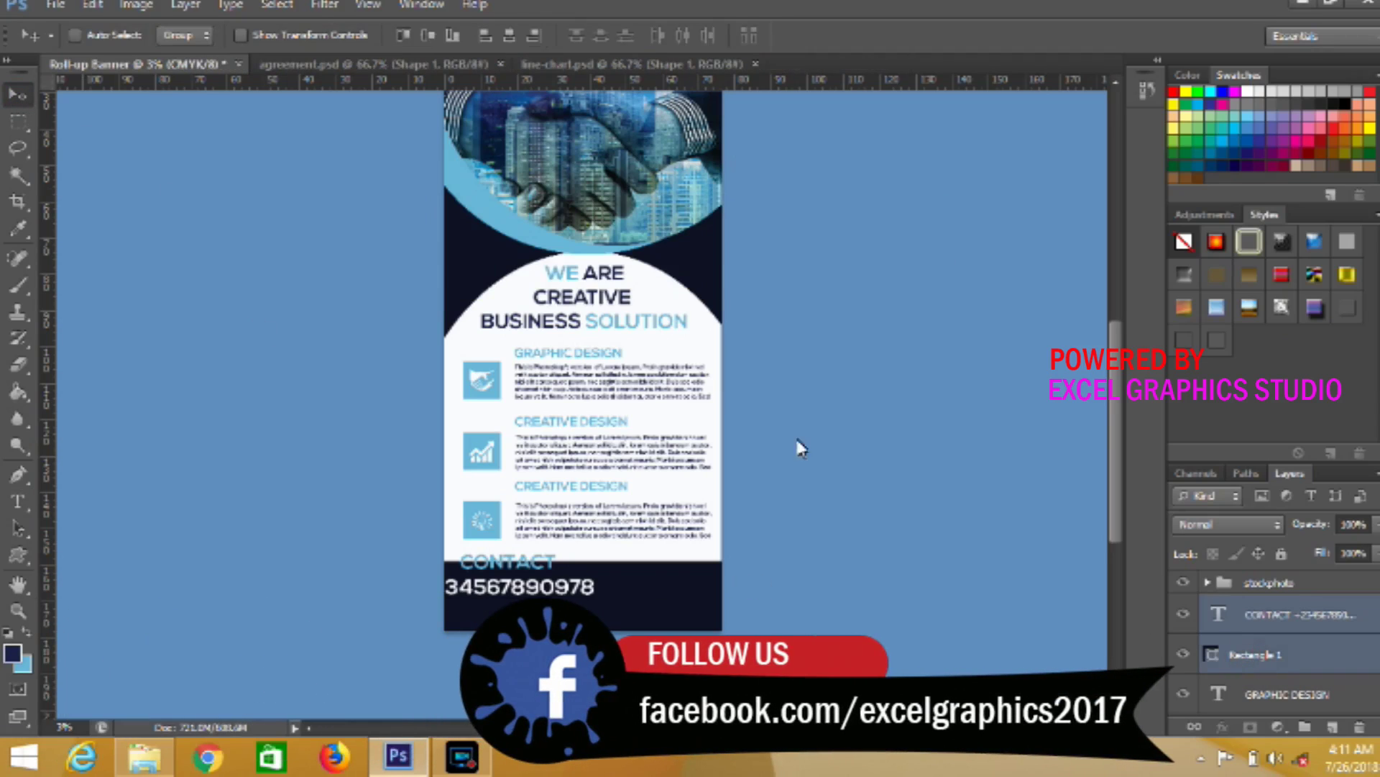
{"action": "left_click", "coordinate": [509, 34]}
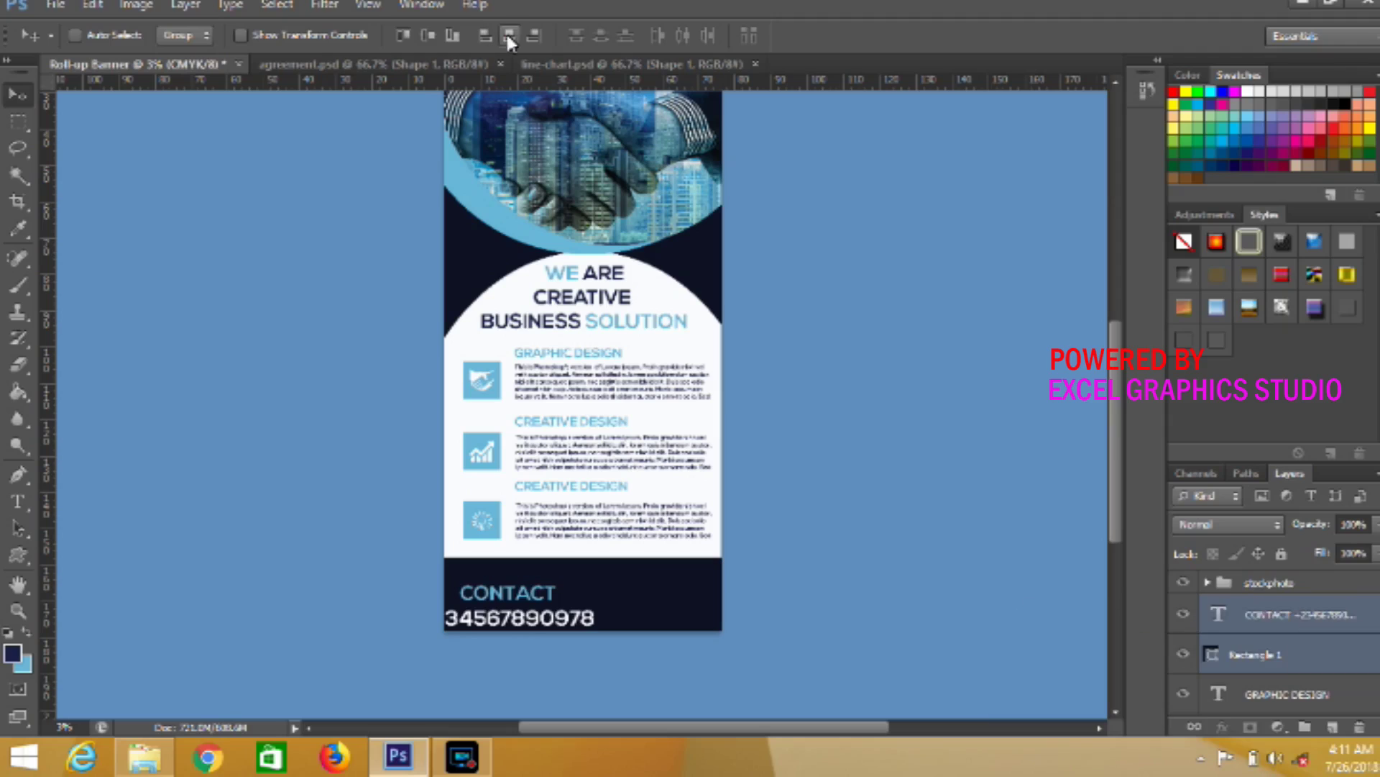
{"action": "left_click", "coordinate": [509, 36]}
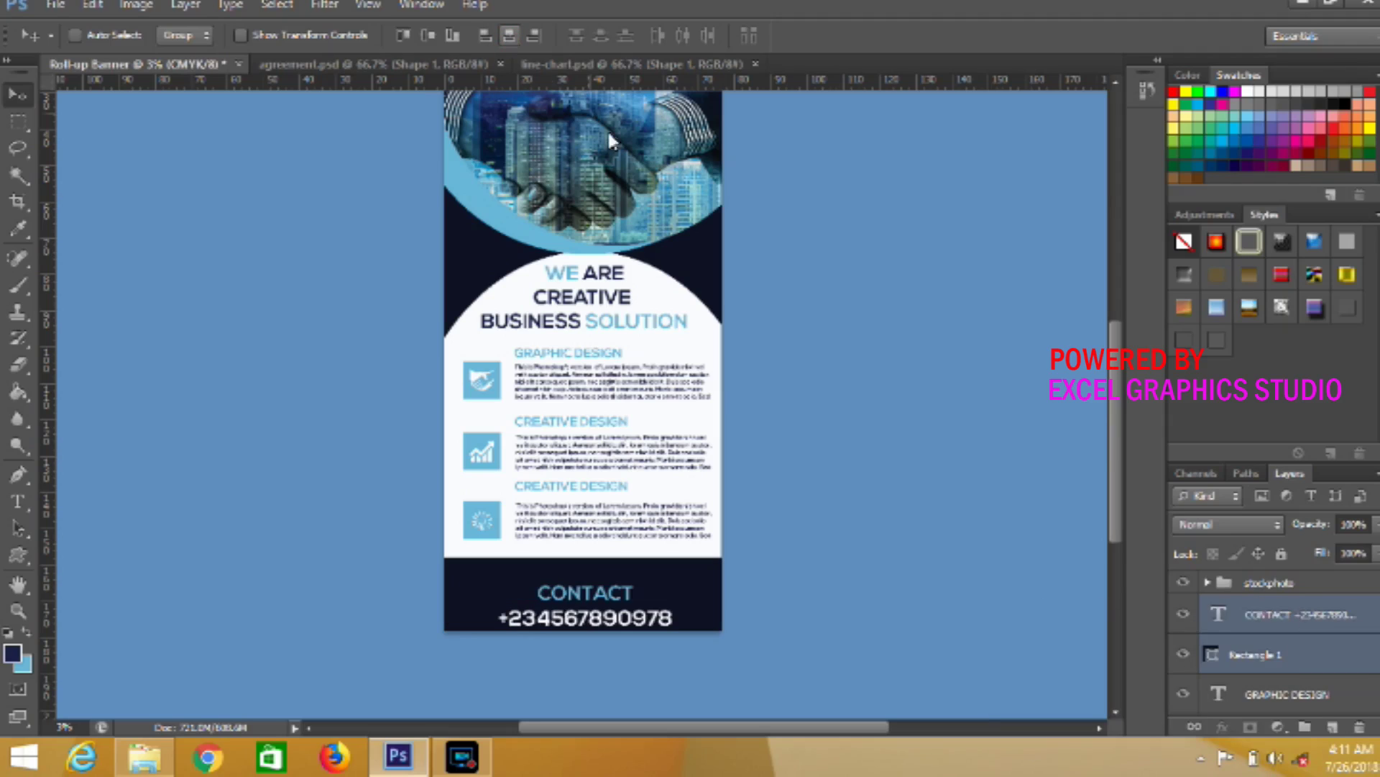
{"action": "left_click", "coordinate": [1269, 624]}
{"action": "key", "text": "shift+Up"}
{"action": "key", "text": "shift+Up"}
{"action": "key", "text": "shift+Up"}
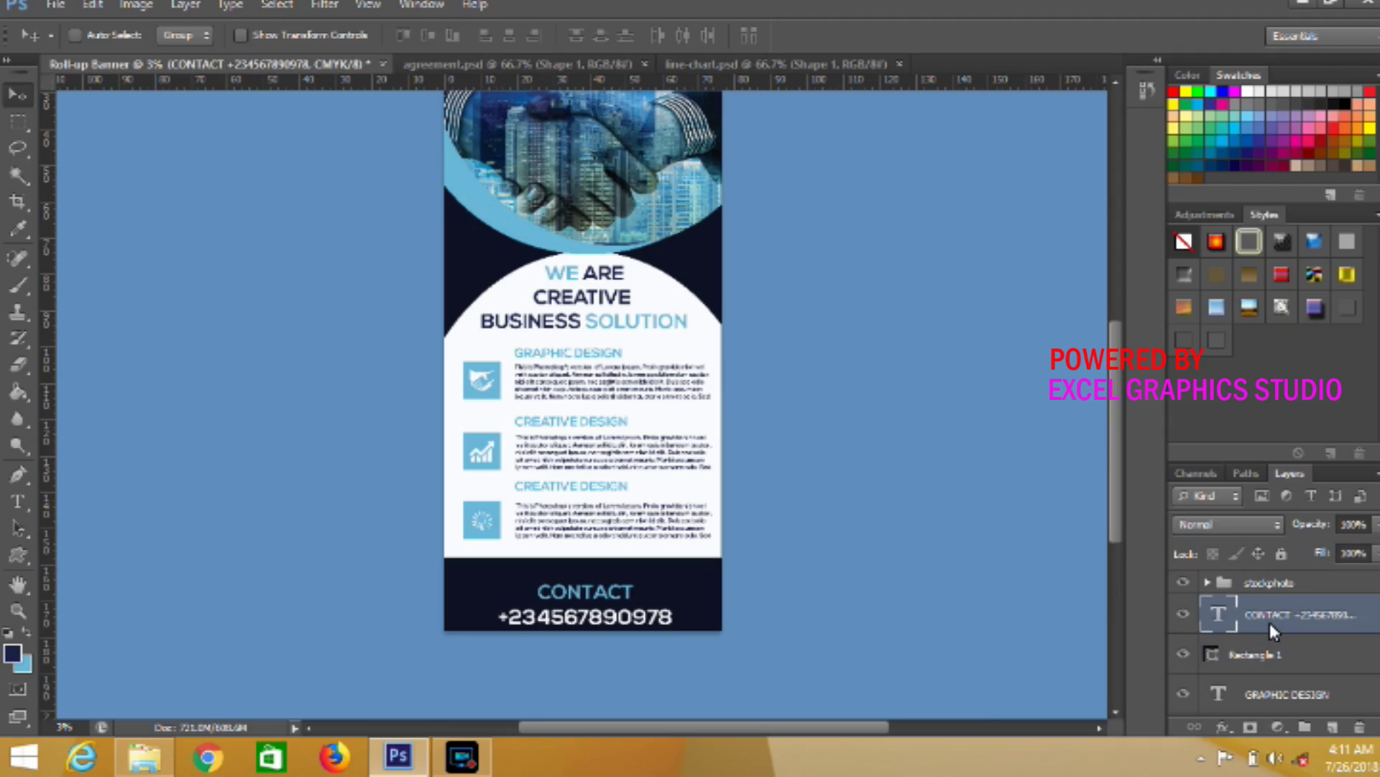
{"action": "key", "text": "shift+Up"}
{"action": "key", "text": "shift+Up"}
{"action": "key", "text": "shift+Up"}
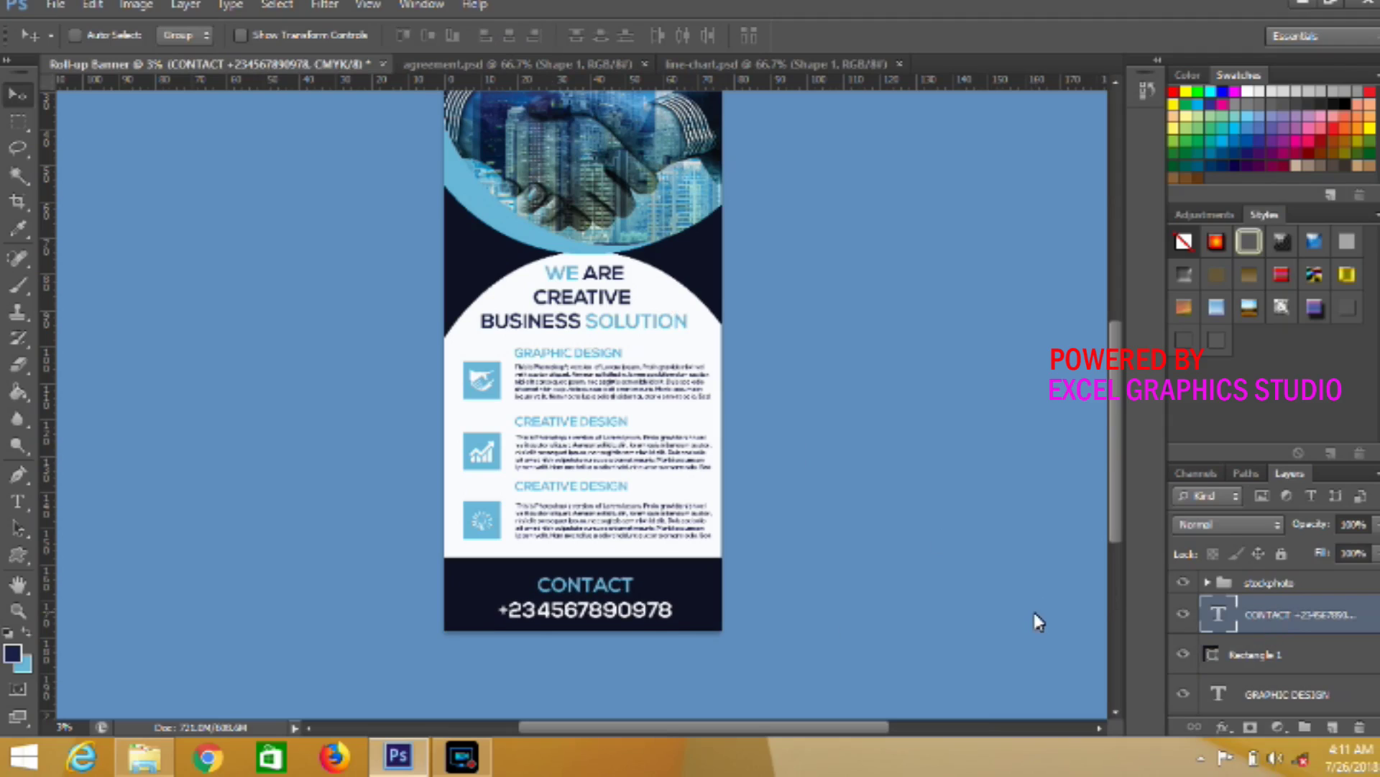
Select the phone number and enlarge its font size
{"action": "left_click", "coordinate": [21, 502]}
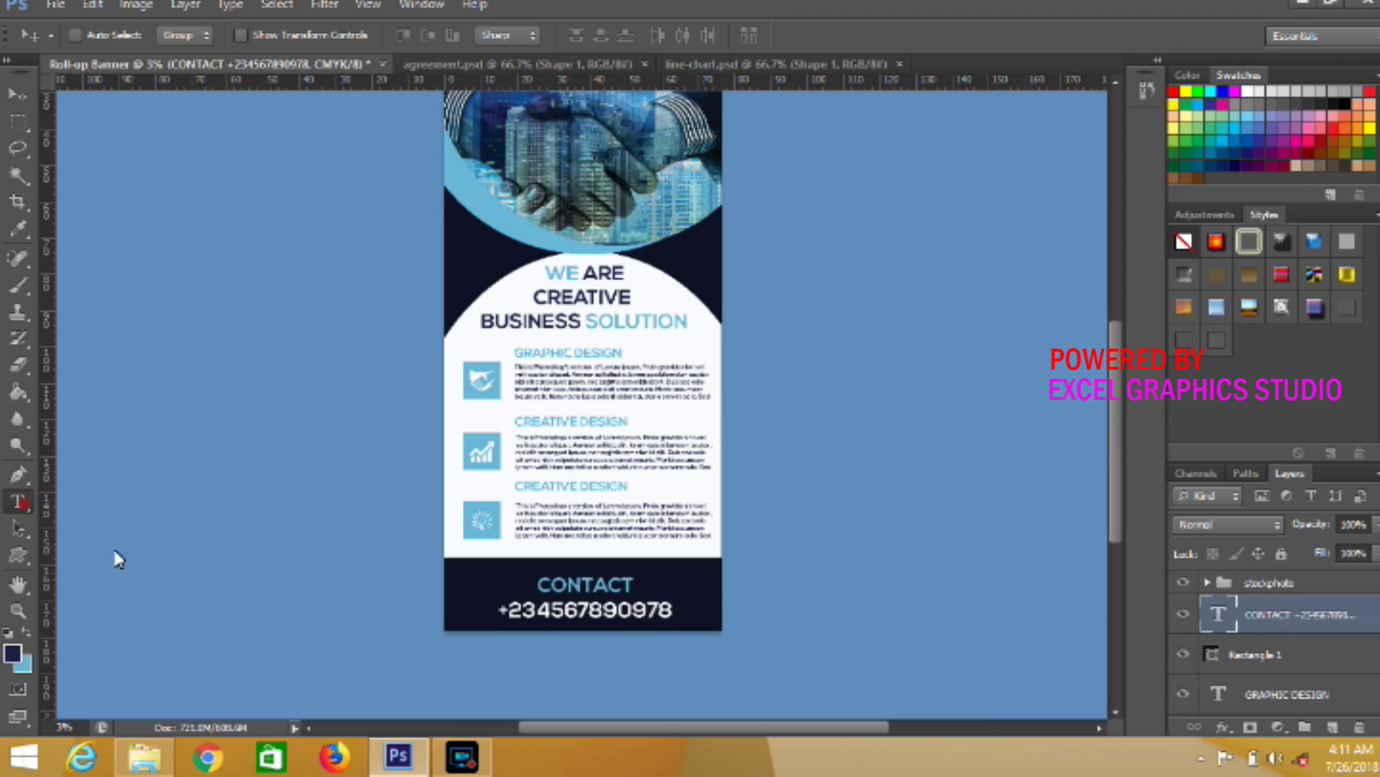
{"action": "left_click", "coordinate": [540, 615]}
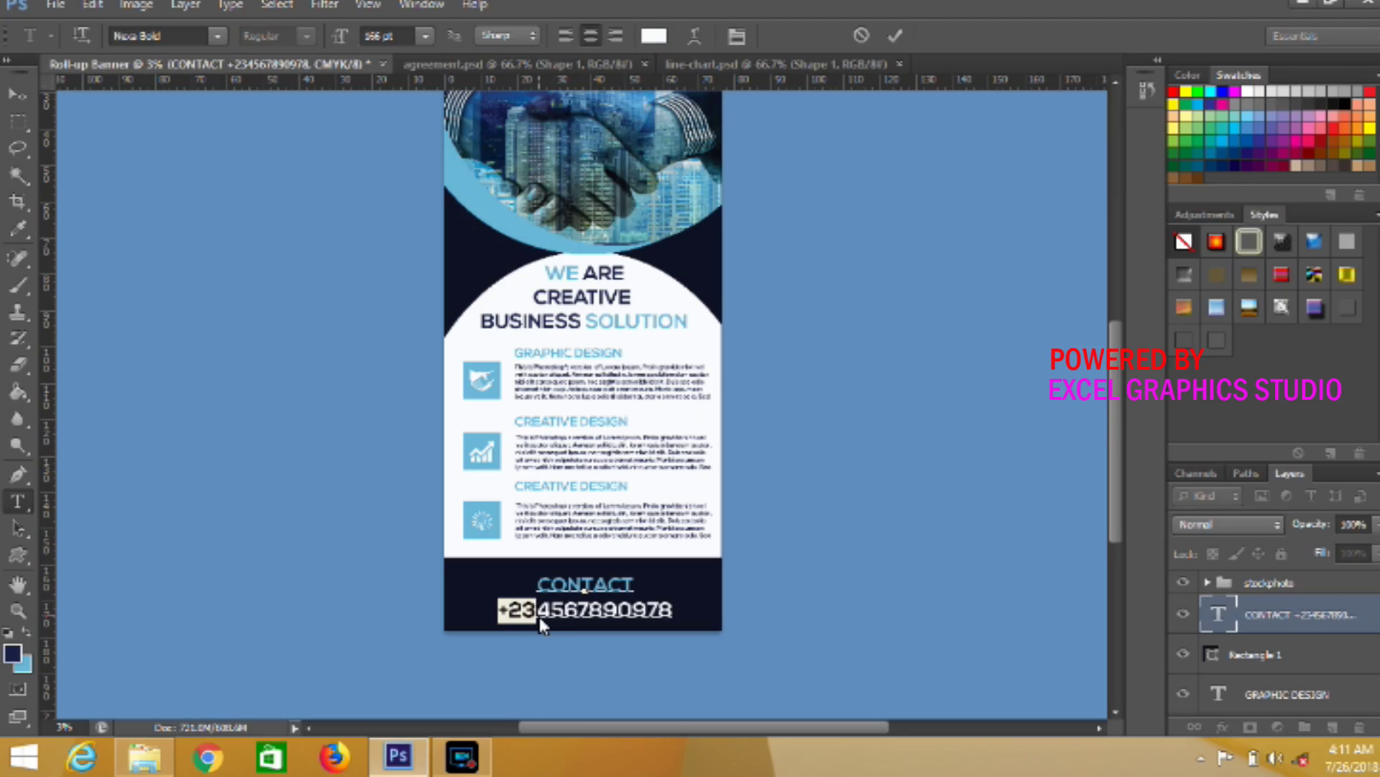
{"action": "key", "text": "shift+Right"}
{"action": "key", "text": "shift+Right"}
{"action": "key", "text": "shift+Right"}
{"action": "key", "text": "shift+Right"}
{"action": "key", "text": "shift+Right"}
{"action": "key", "text": "shift+Right"}
{"action": "key", "text": "shift+Right"}
{"action": "key", "text": "shift+Right"}
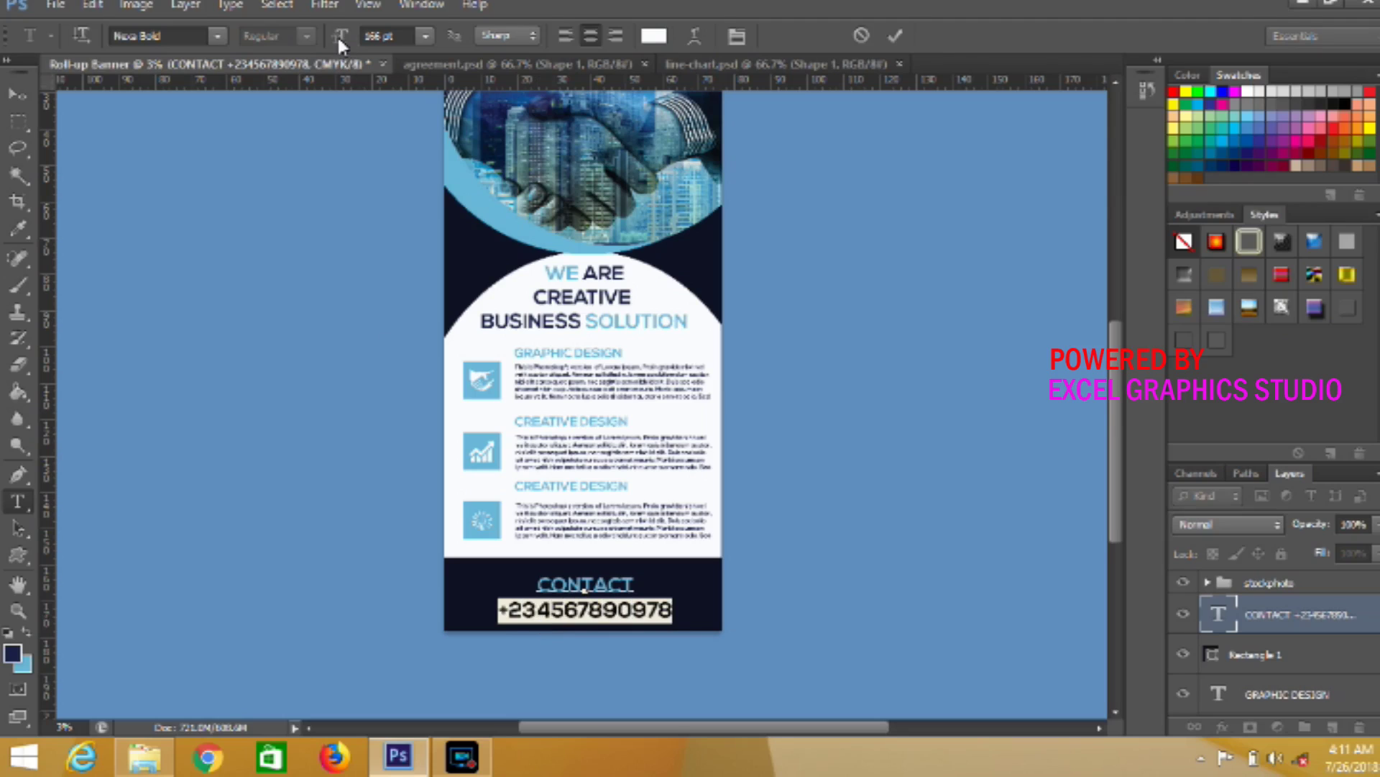
{"action": "left_click_drag", "start_coordinate": [337, 34], "coordinate": [352, 43]}
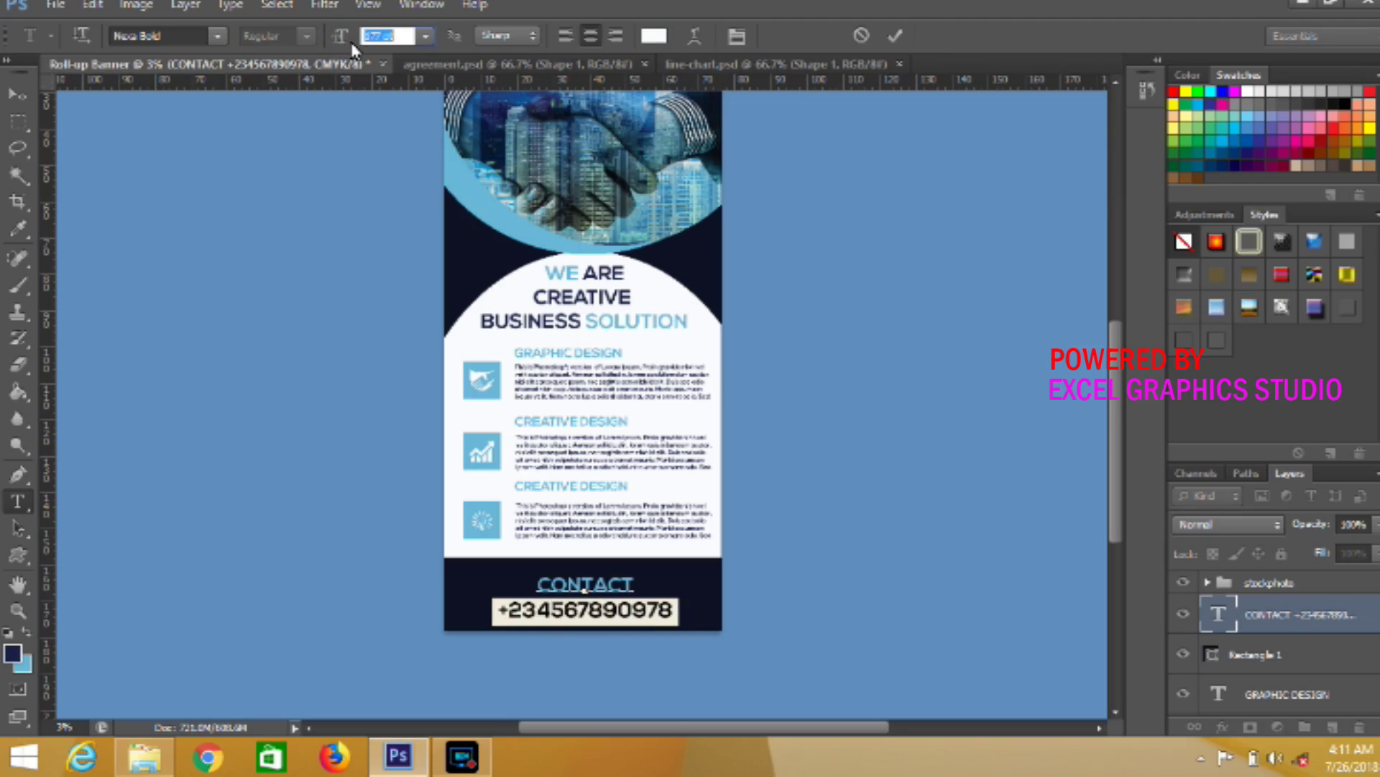
{"action": "left_click_drag", "start_coordinate": [353, 43], "coordinate": [365, 44]}
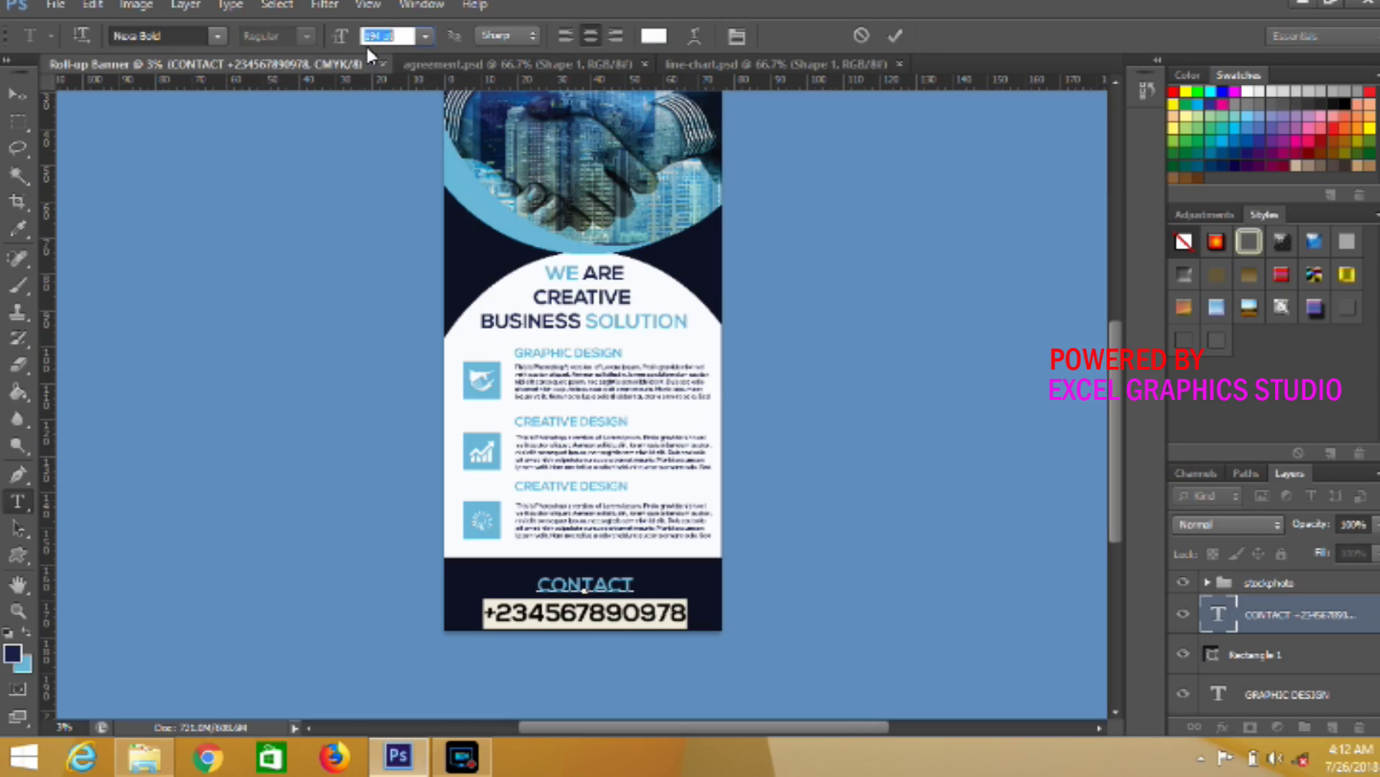
Insert hyphens between the phone number's digit groups and commit the edit
{"action": "left_click", "coordinate": [546, 614]}
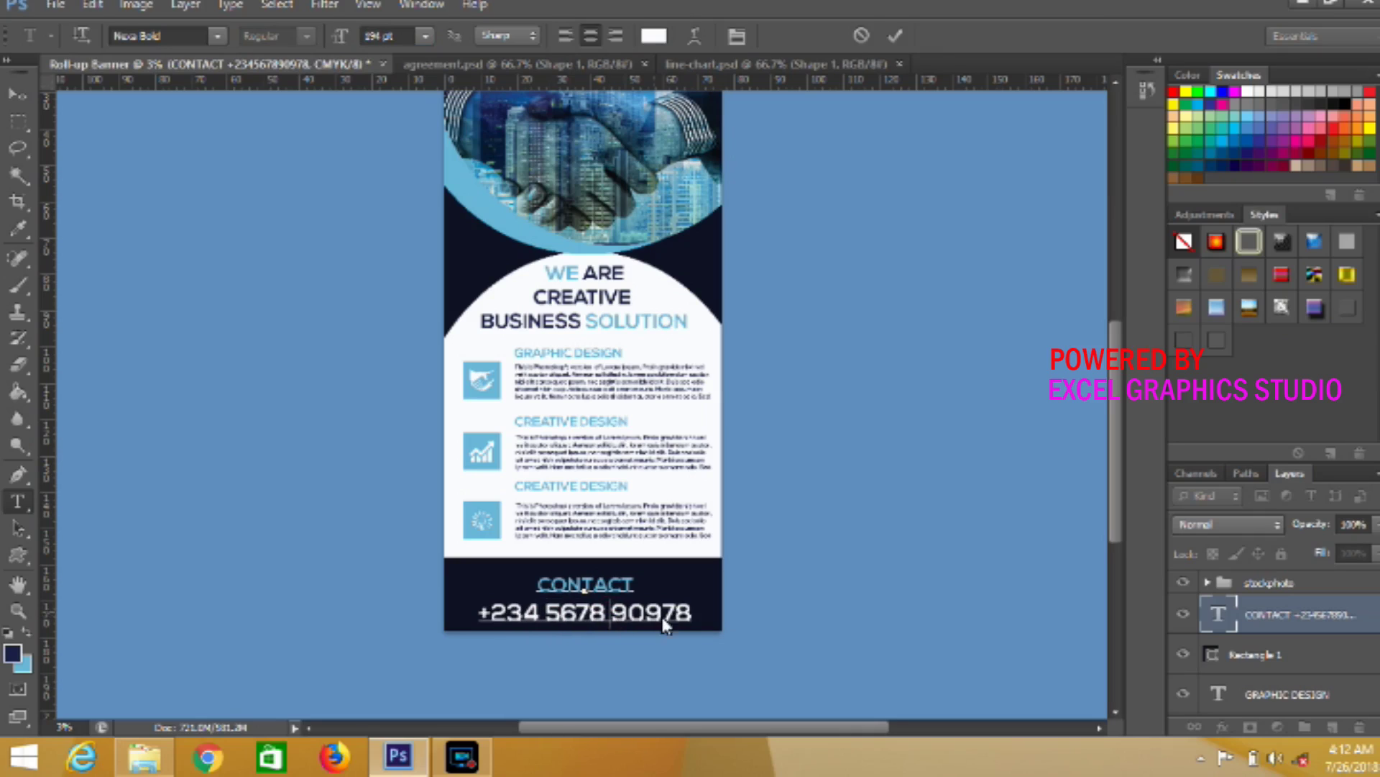
{"action": "type", "text": "-"}
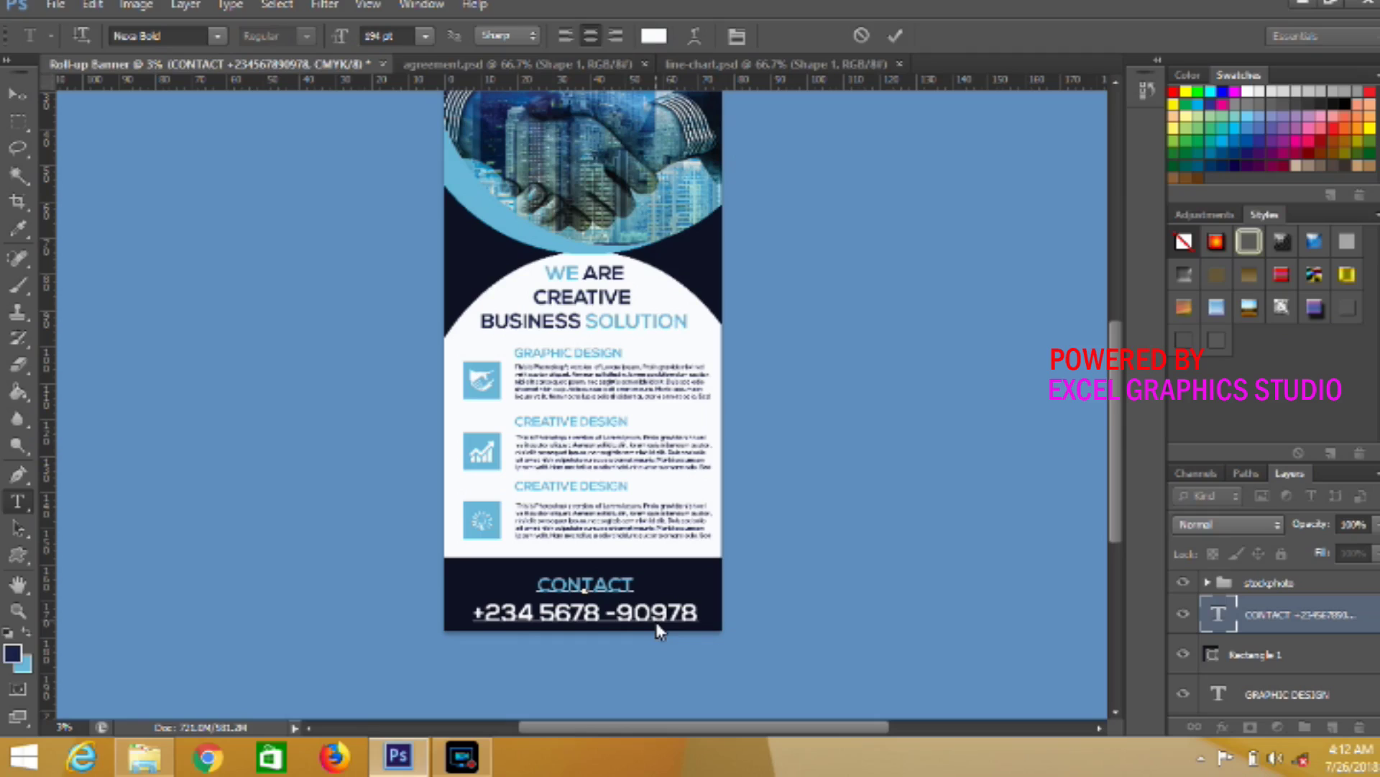
{"action": "left_click", "coordinate": [546, 620]}
{"action": "type", "text": "-"}
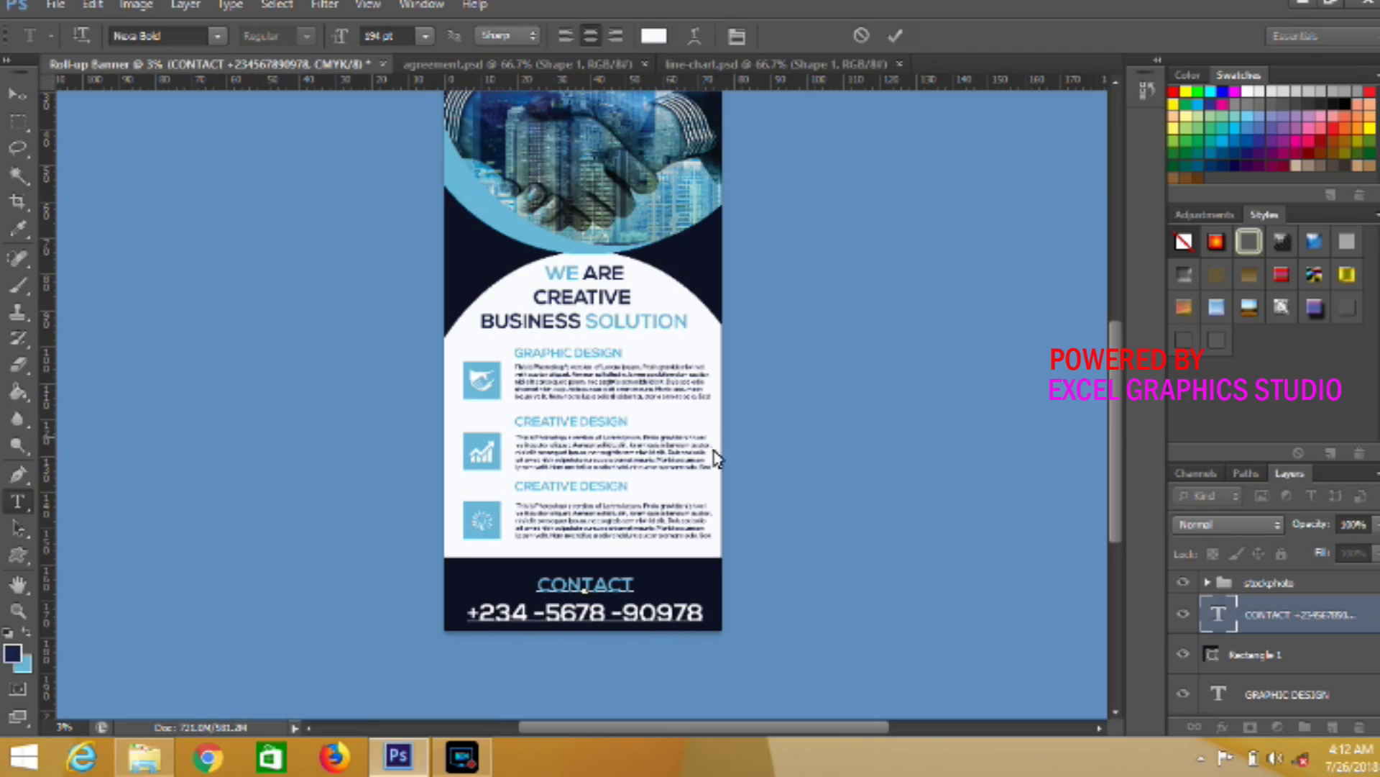
{"action": "left_click", "coordinate": [895, 35]}
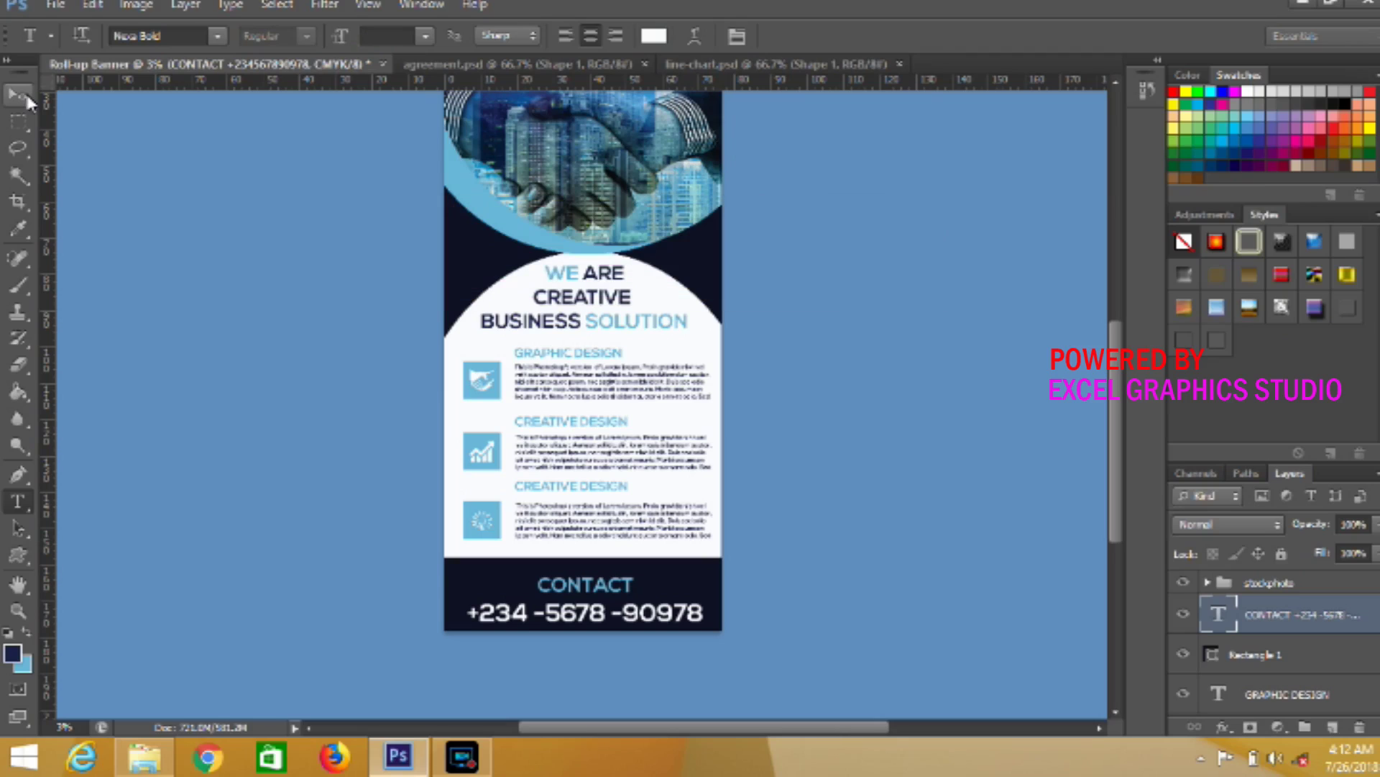
Zoom out and back in to review the whole banner, then select the stockphoto group
{"action": "left_click", "coordinate": [20, 95]}
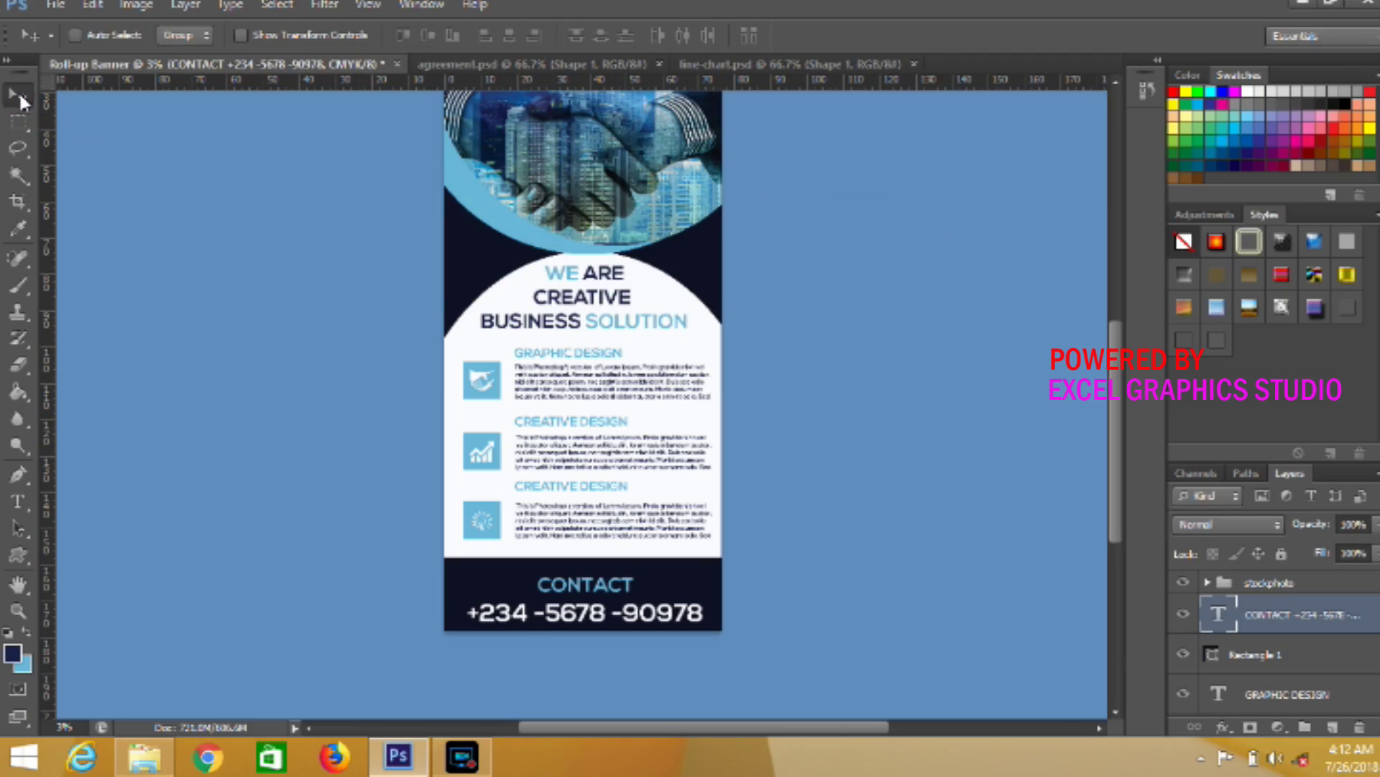
{"action": "key", "text": "ctrl+minus"}
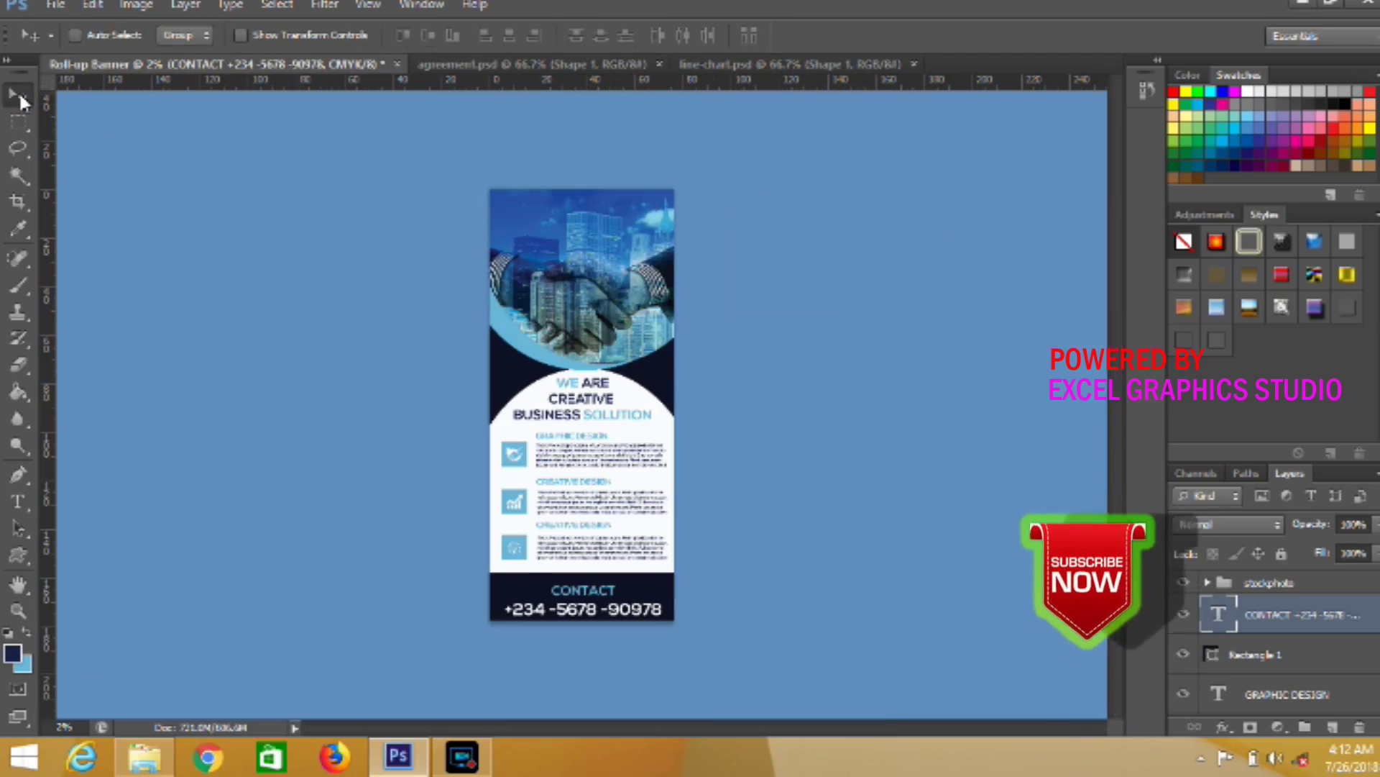
{"action": "key", "text": "ctrl+minus"}
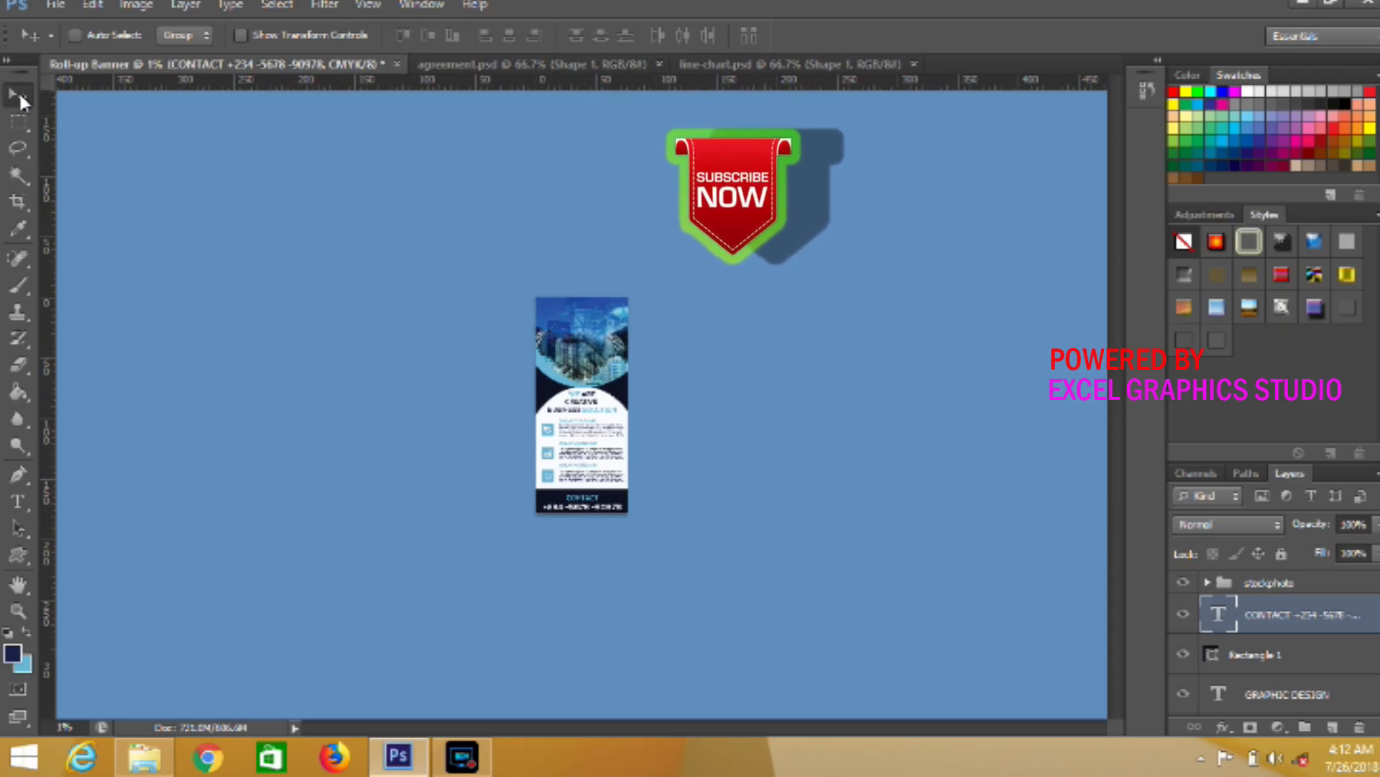
{"action": "key", "text": "ctrl+plus"}
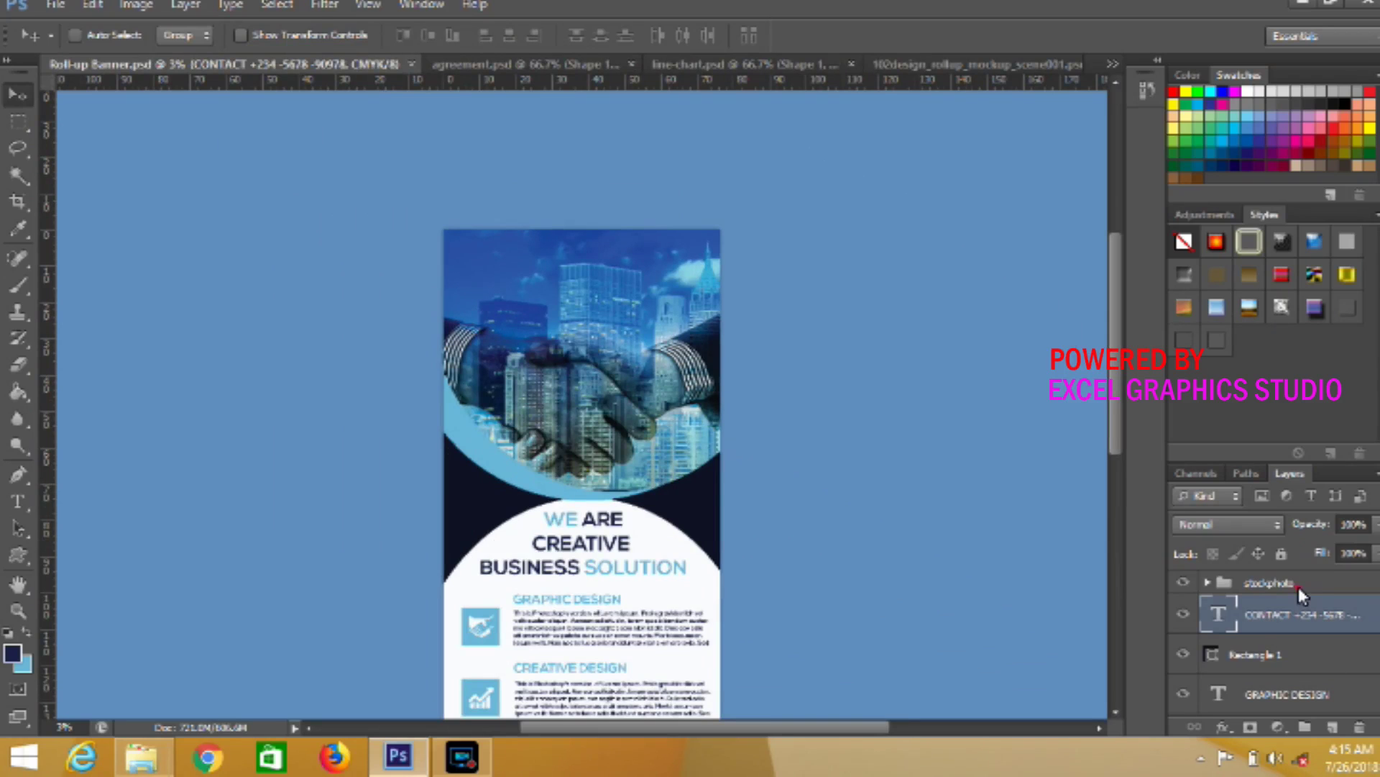
{"action": "left_click", "coordinate": [1298, 584]}
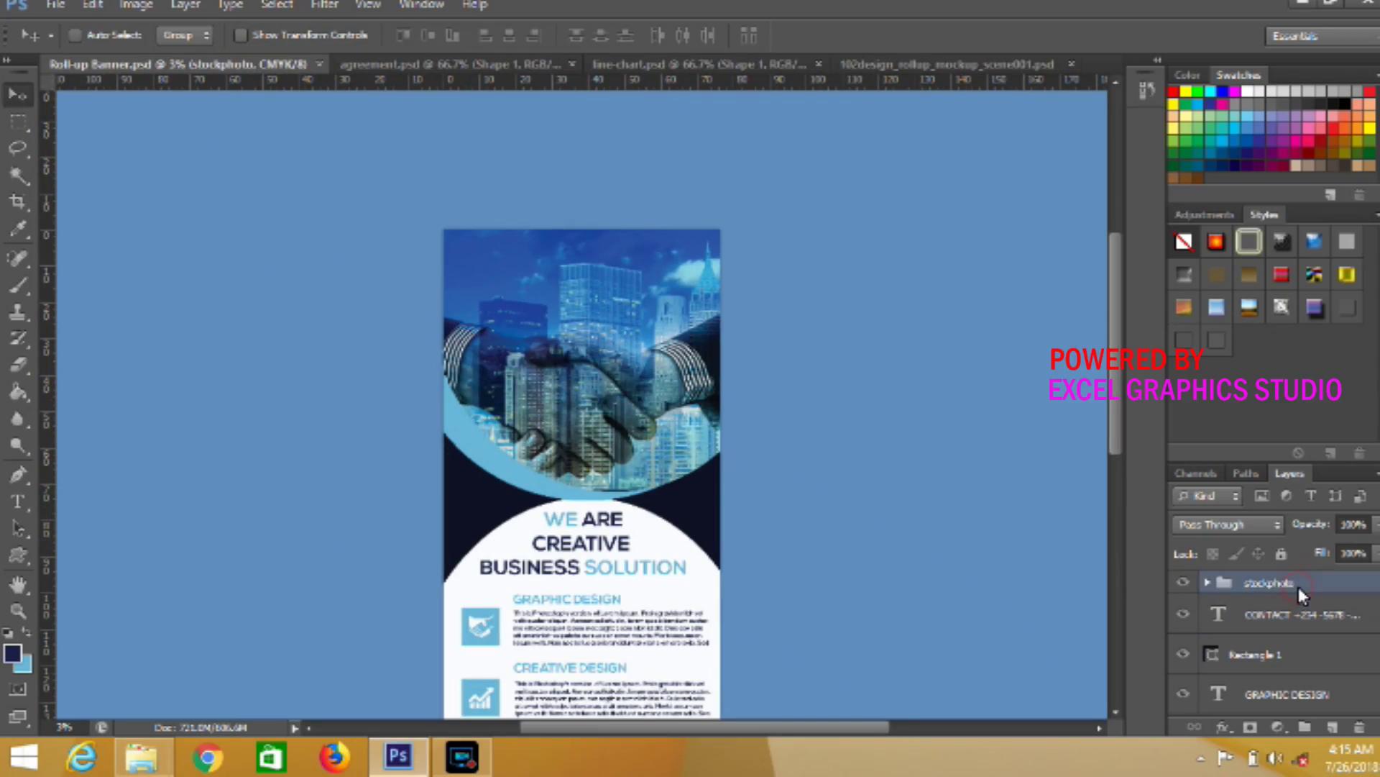
Add a new layer and start a white text box on the banner's upper photo
{"action": "left_click", "coordinate": [1331, 724]}
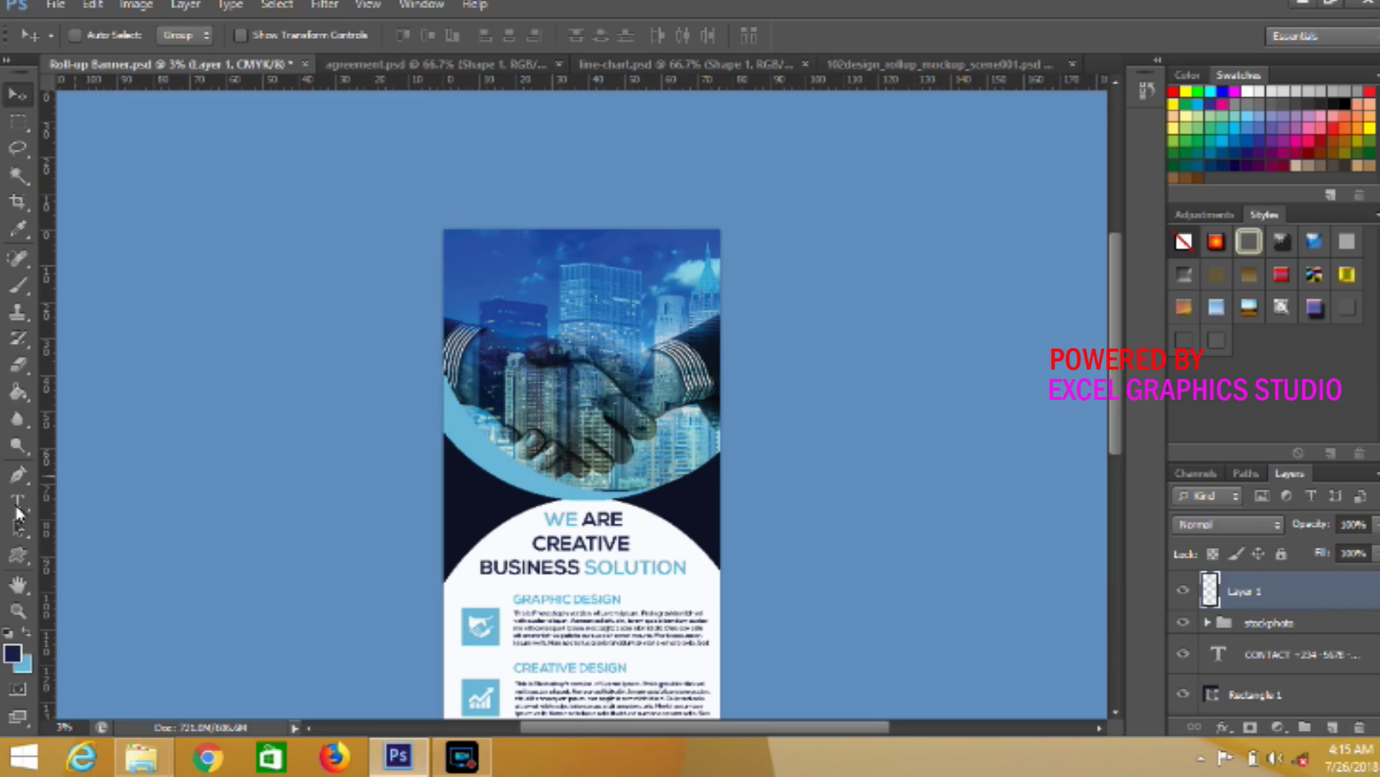
{"action": "left_click", "coordinate": [16, 505]}
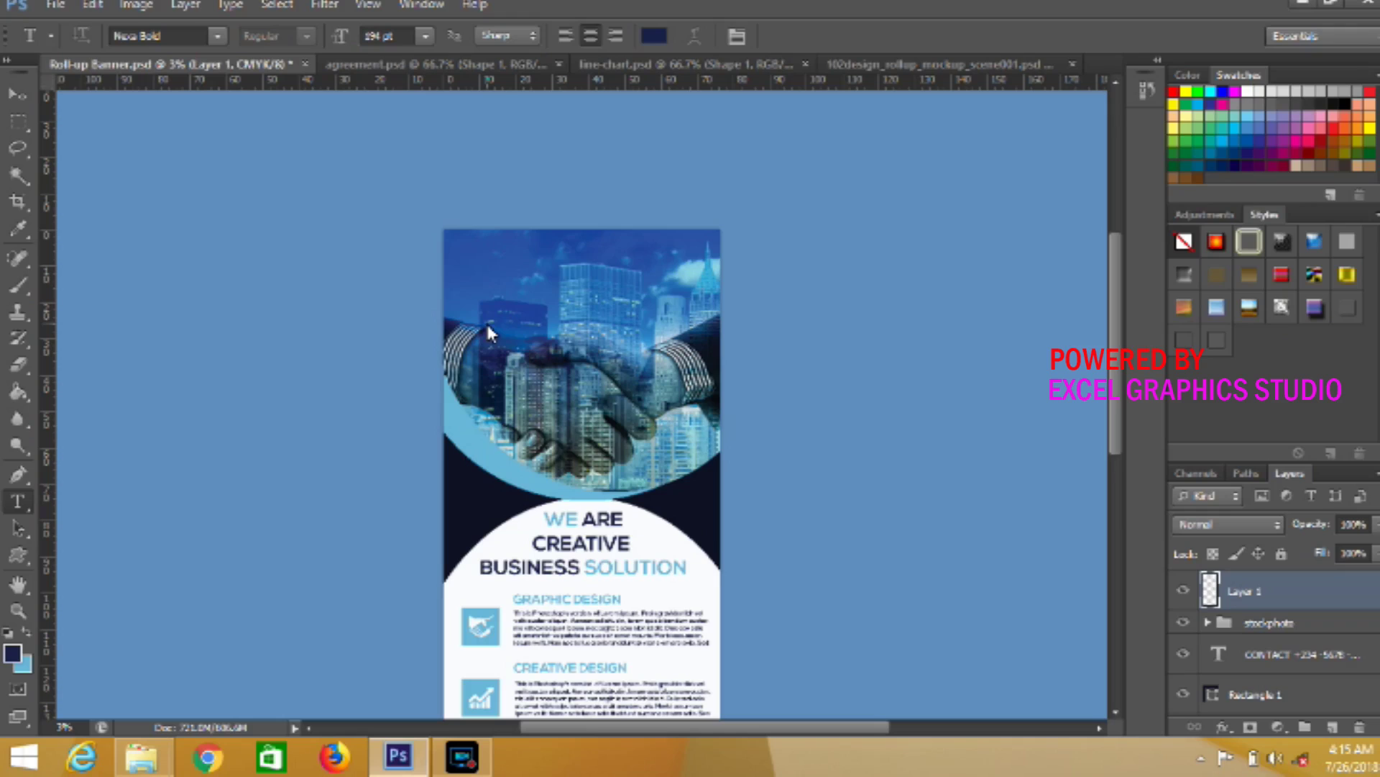
{"action": "left_click", "coordinate": [487, 322]}
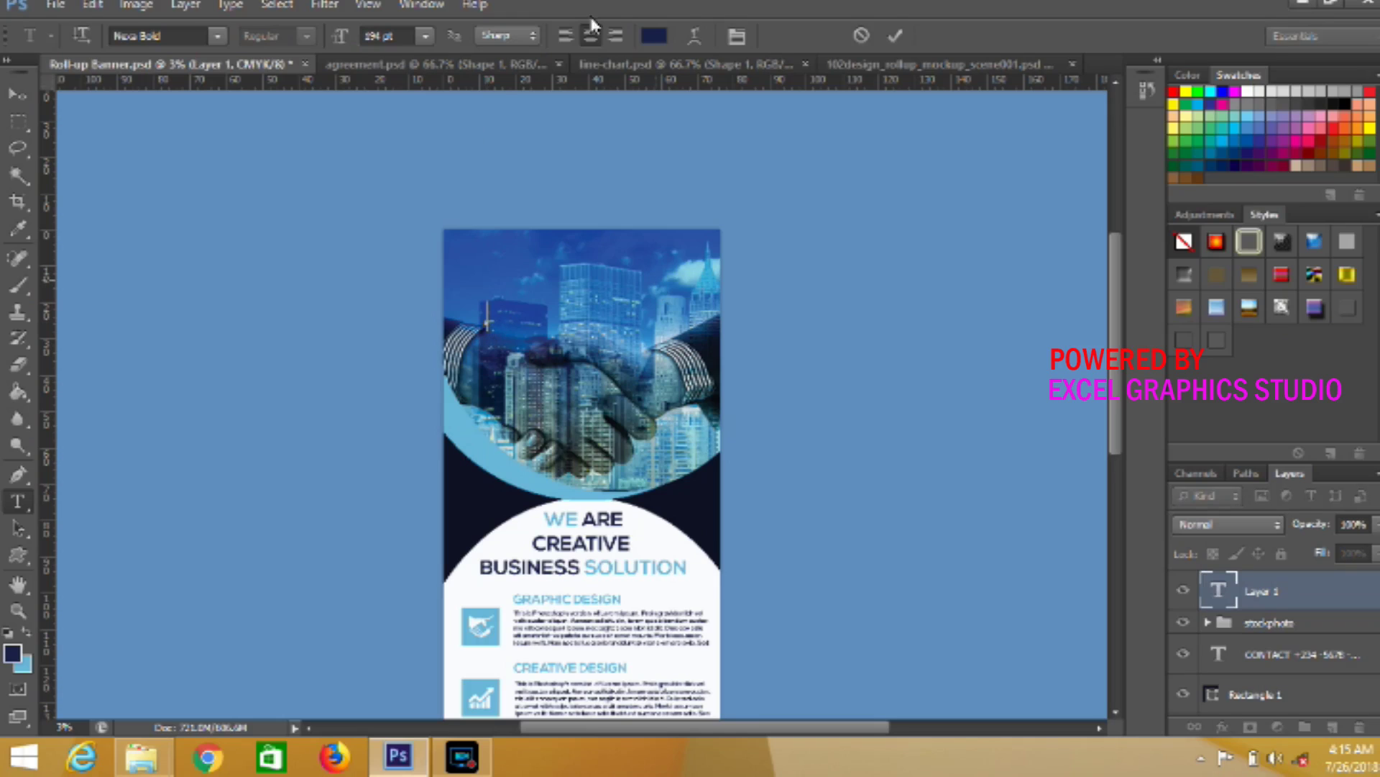
{"action": "left_click", "coordinate": [645, 40]}
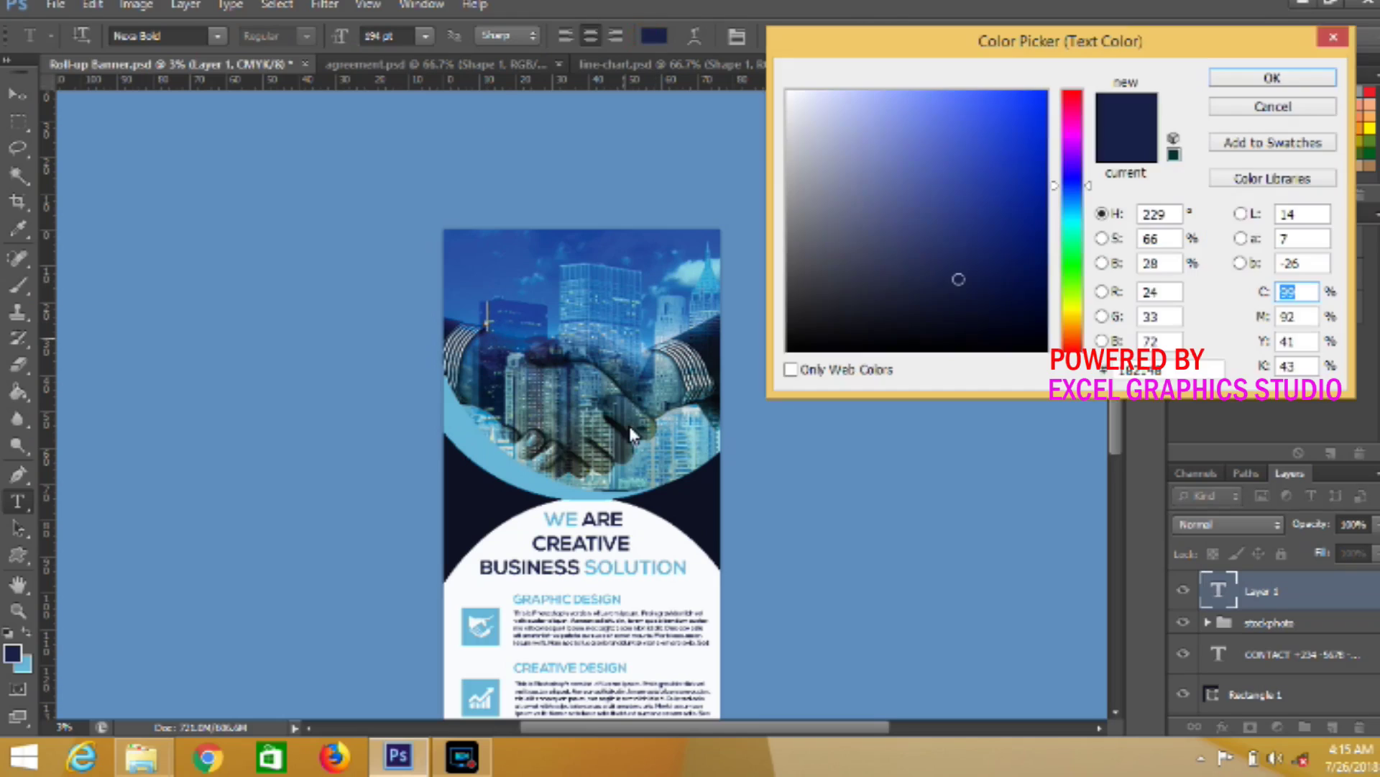
{"action": "left_click", "coordinate": [513, 537]}
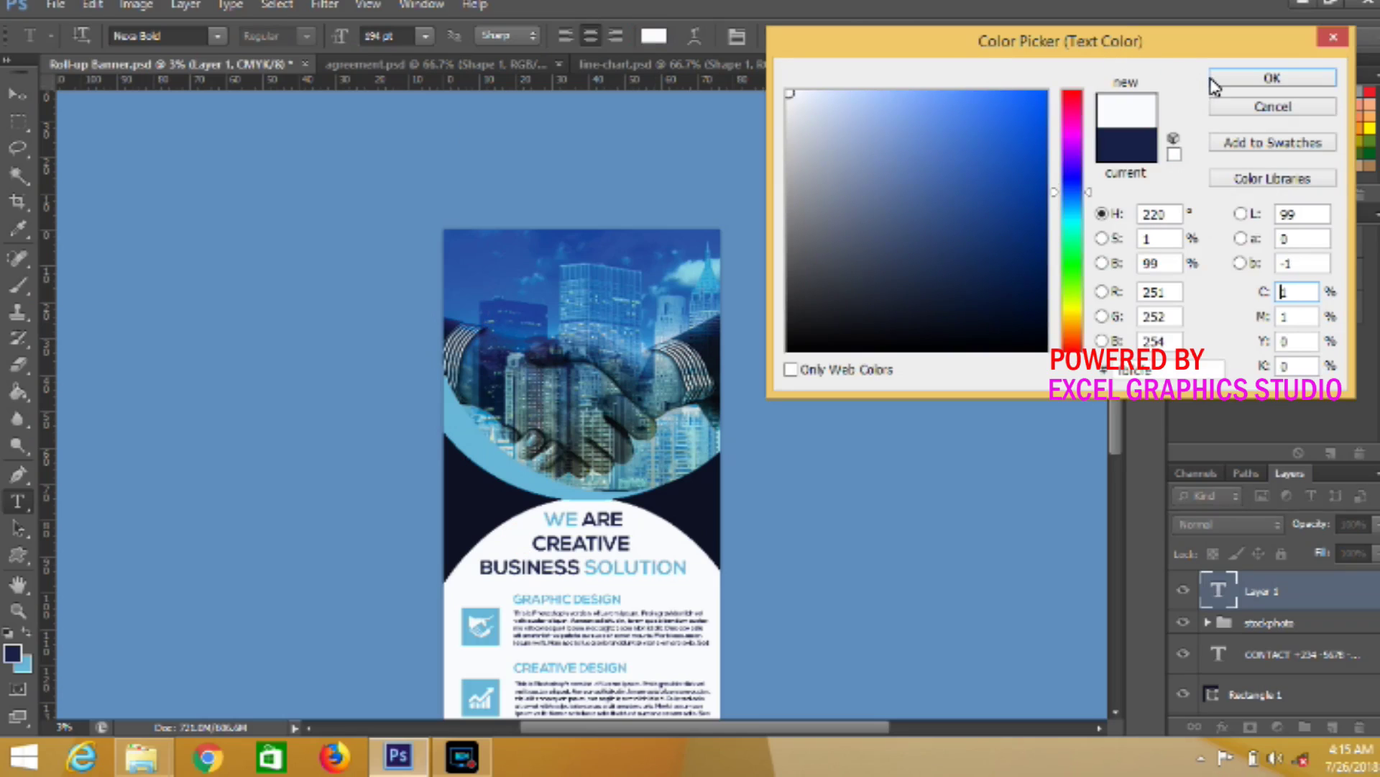
{"action": "left_click", "coordinate": [1211, 78]}
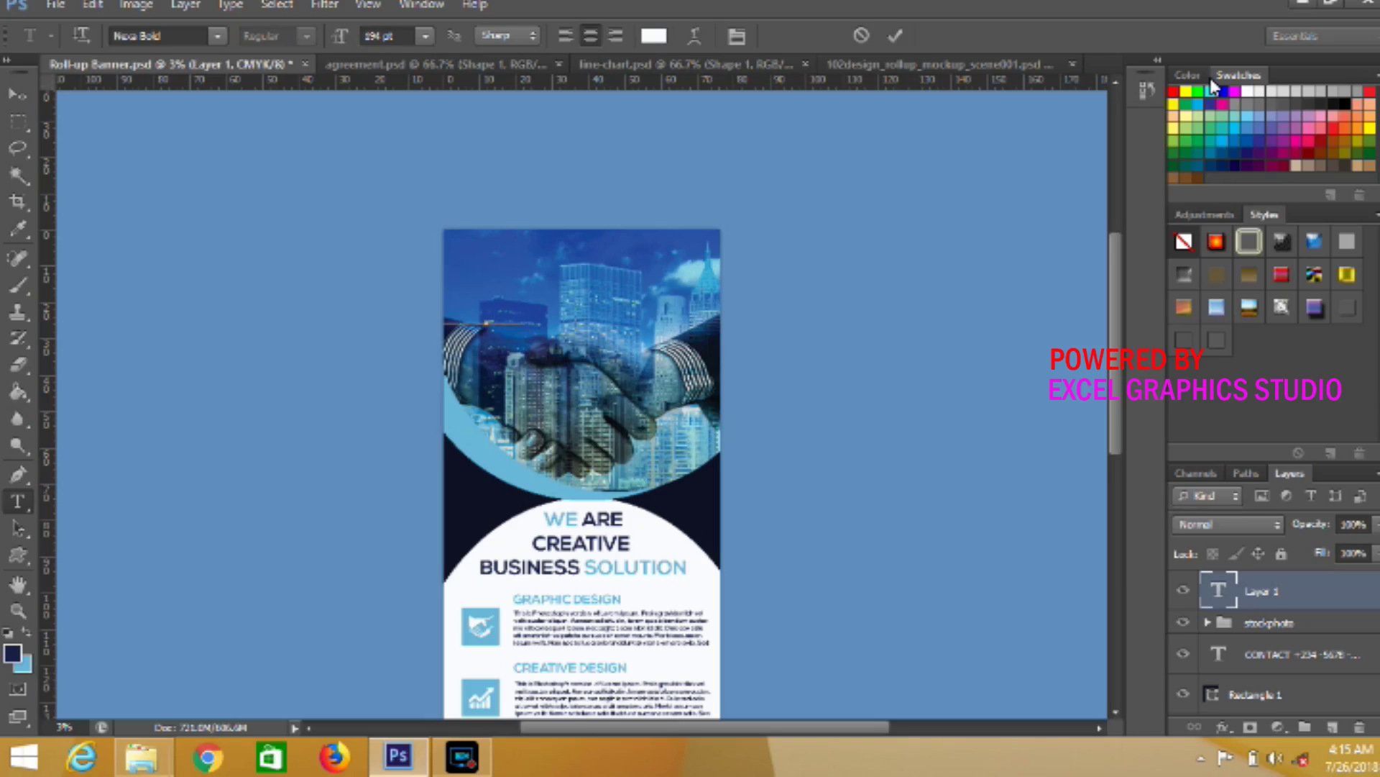
Make the heading left-aligned EXCEL GRAPHICS STUDIO at about 588 pt and commit it
{"action": "type", "text": "GRAPHICS STU"}
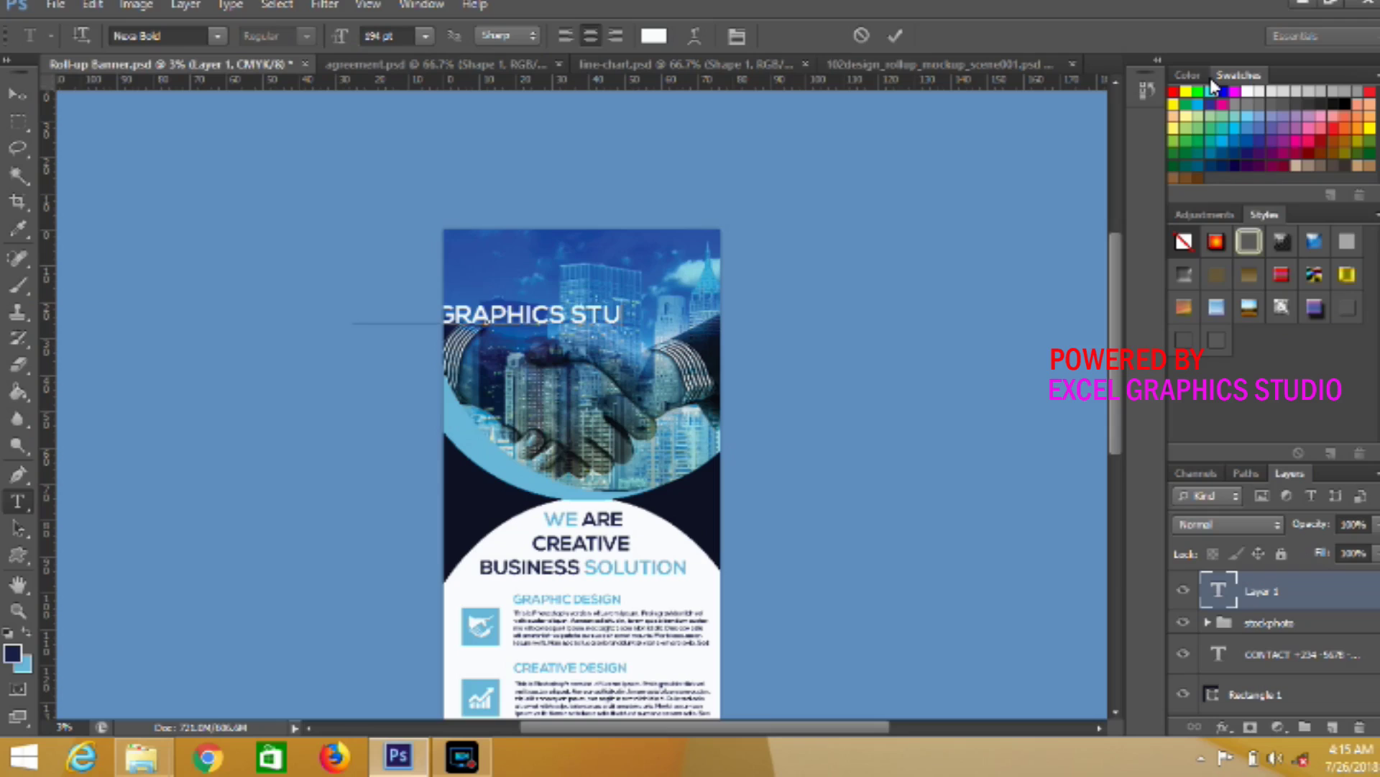
{"action": "type", "text": "DIO"}
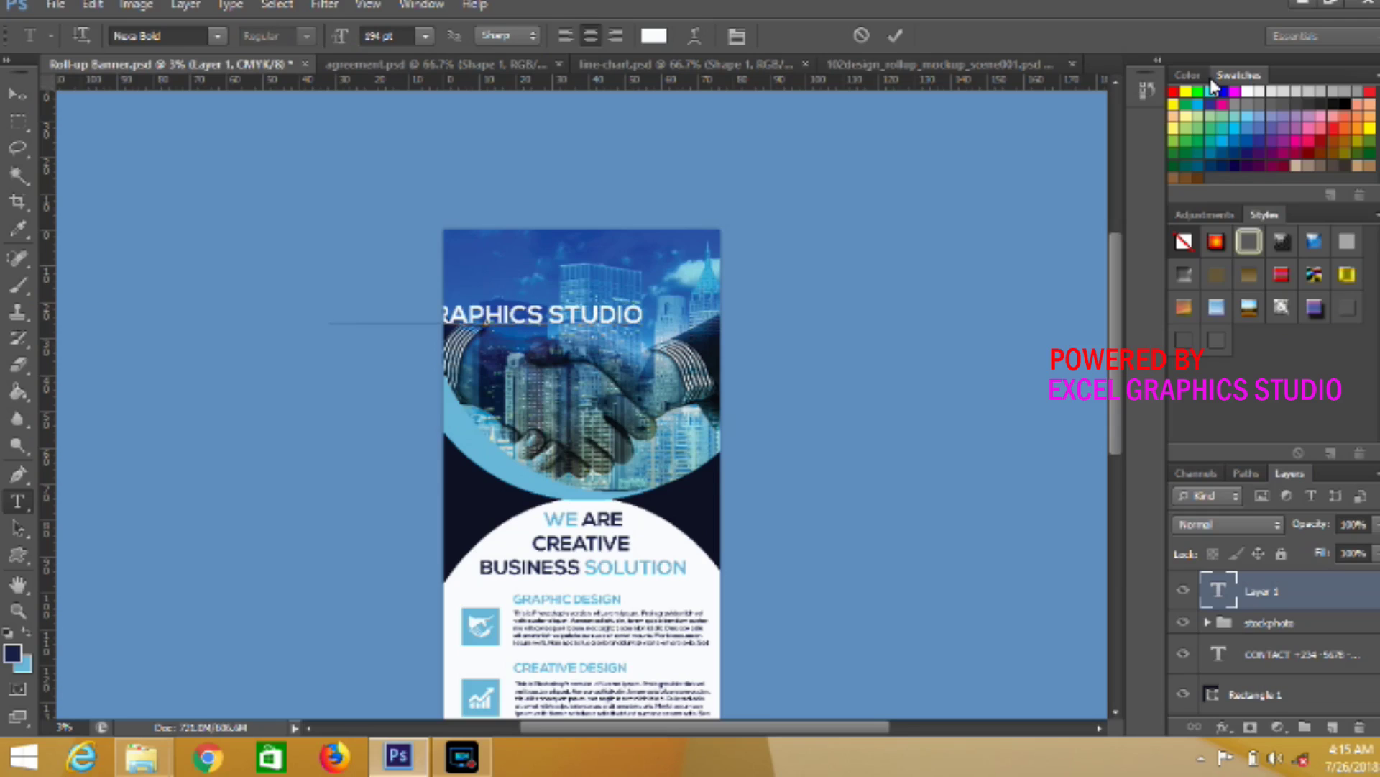
{"action": "key", "text": "ctrl+a"}
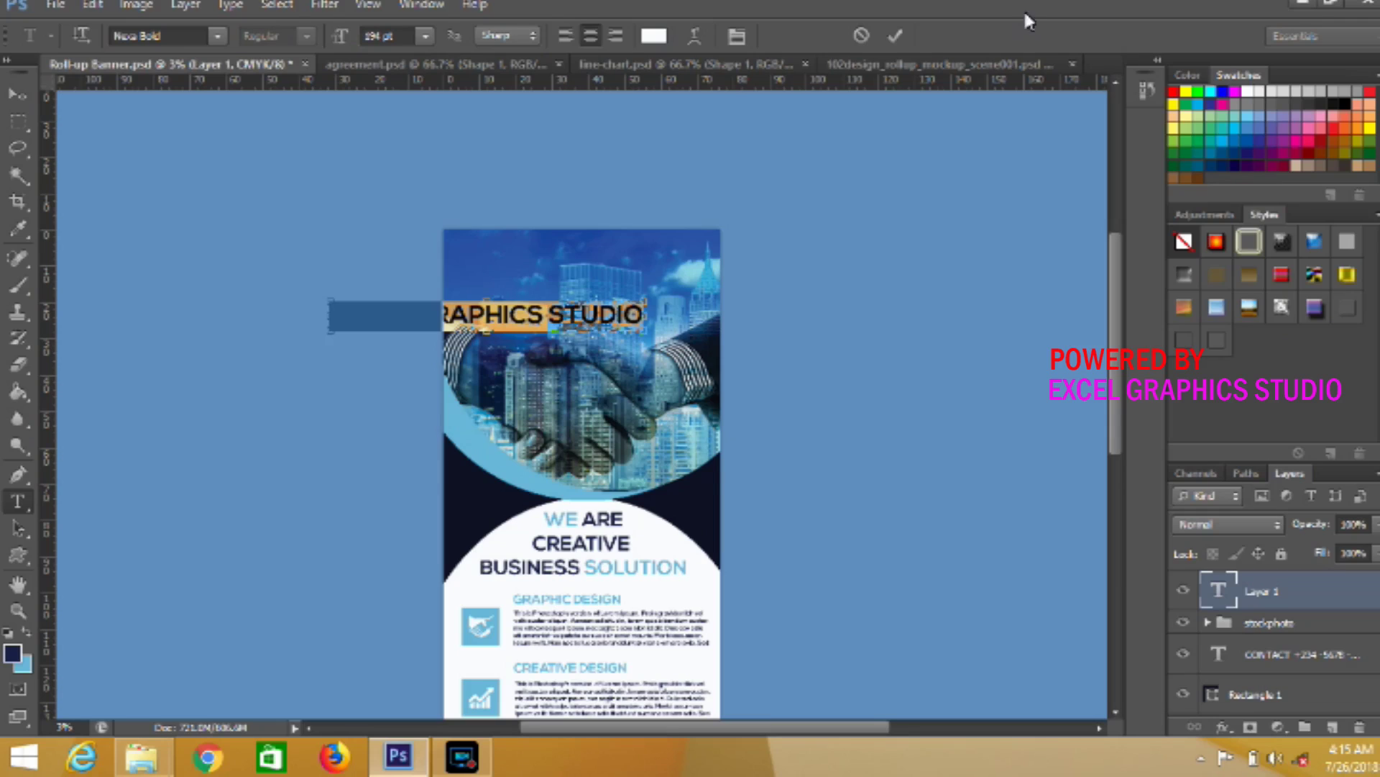
{"action": "left_click", "coordinate": [568, 40]}
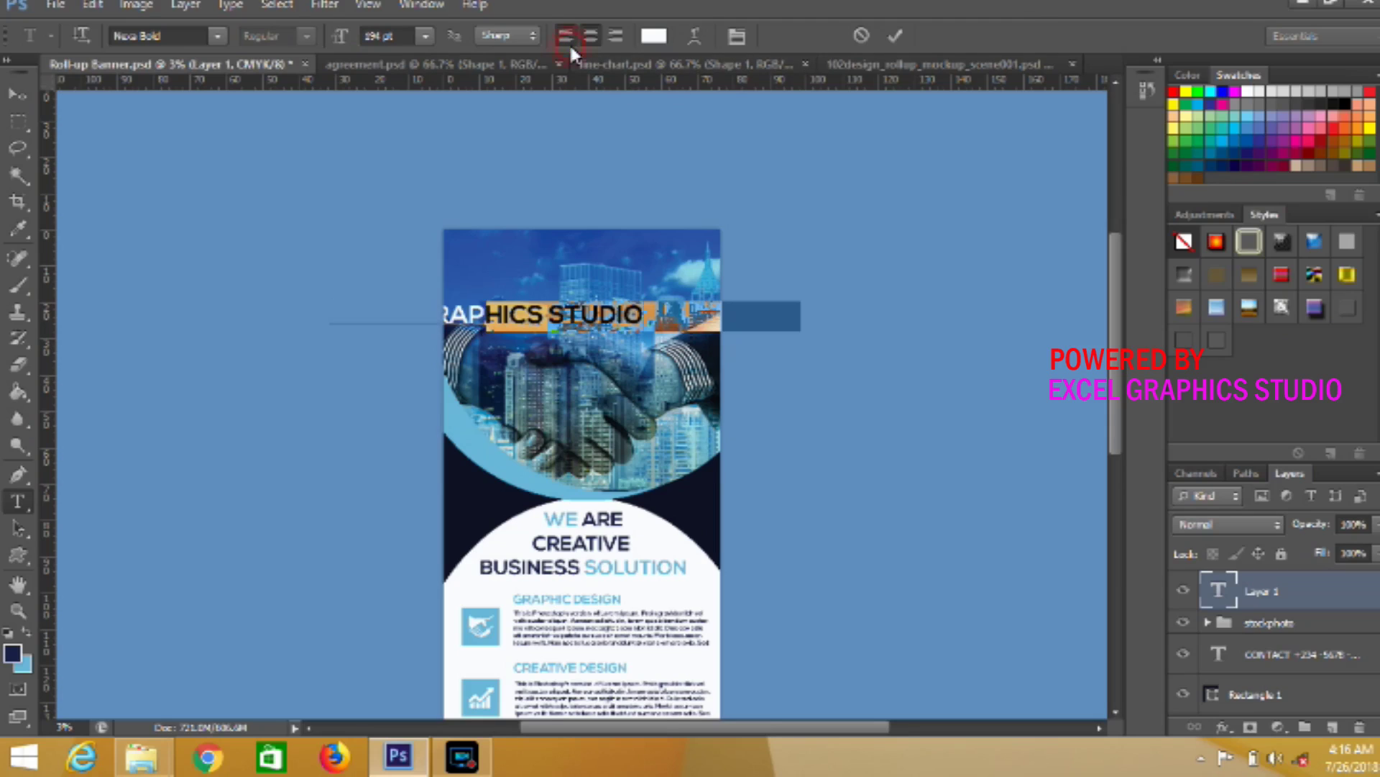
{"action": "type", "text": "EXCEL GRAPHICS STUDIO"}
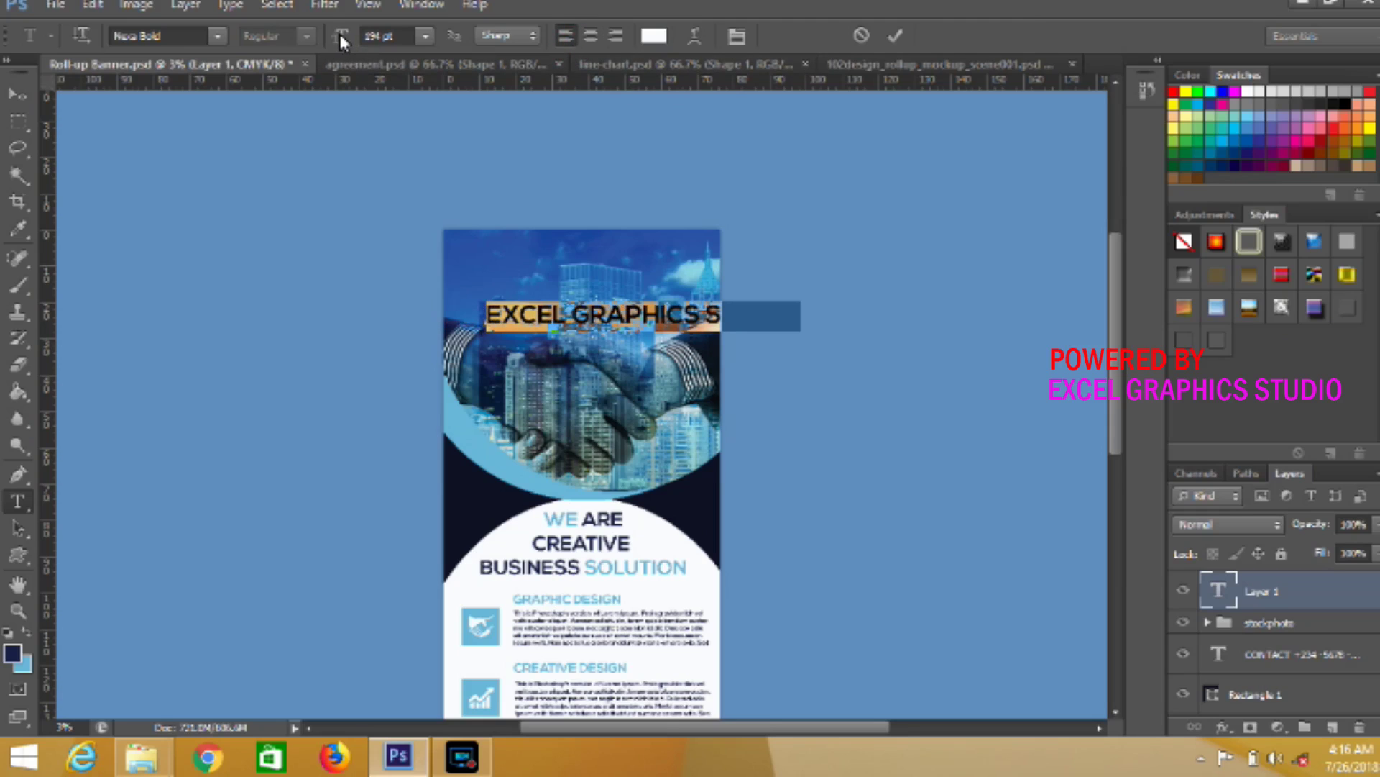
{"action": "left_click_drag", "start_coordinate": [340, 36], "coordinate": [336, 40]}
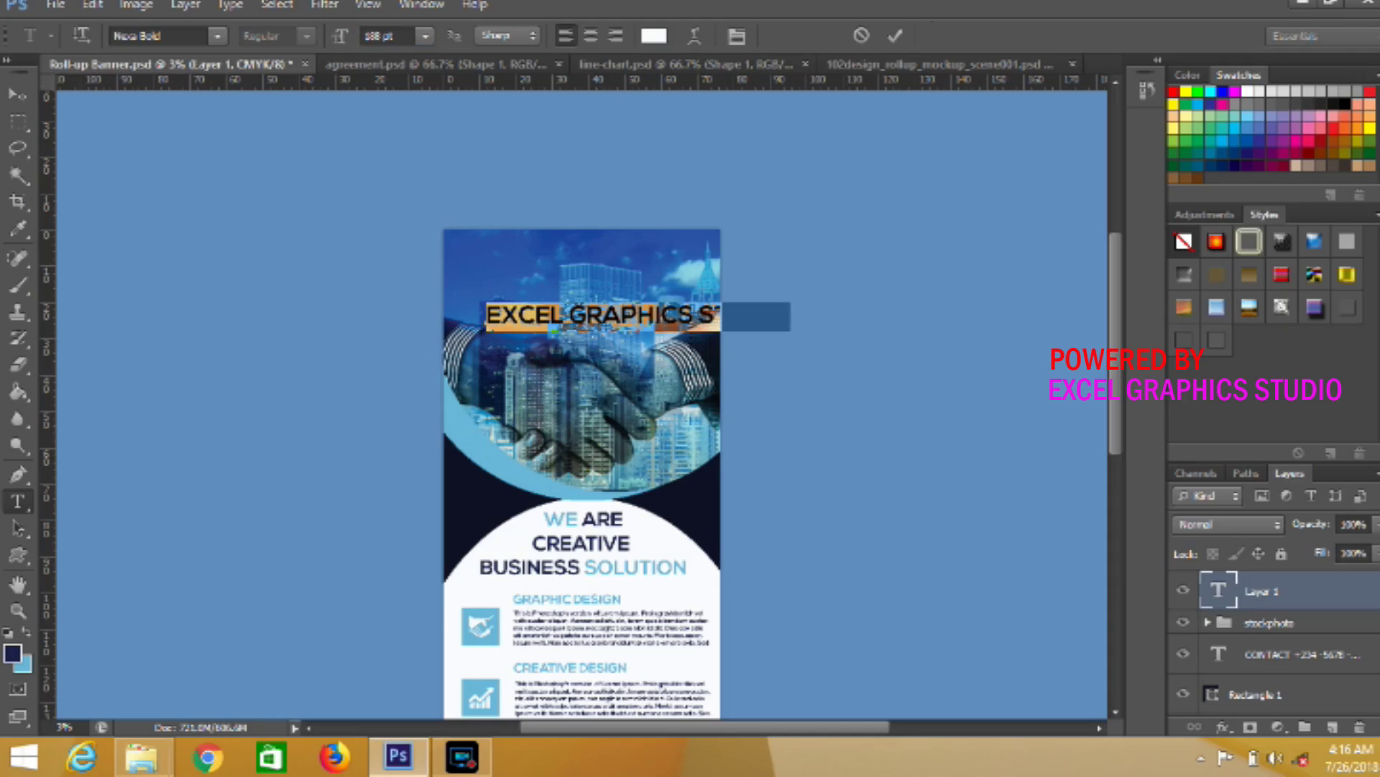
{"action": "left_click", "coordinate": [894, 37]}
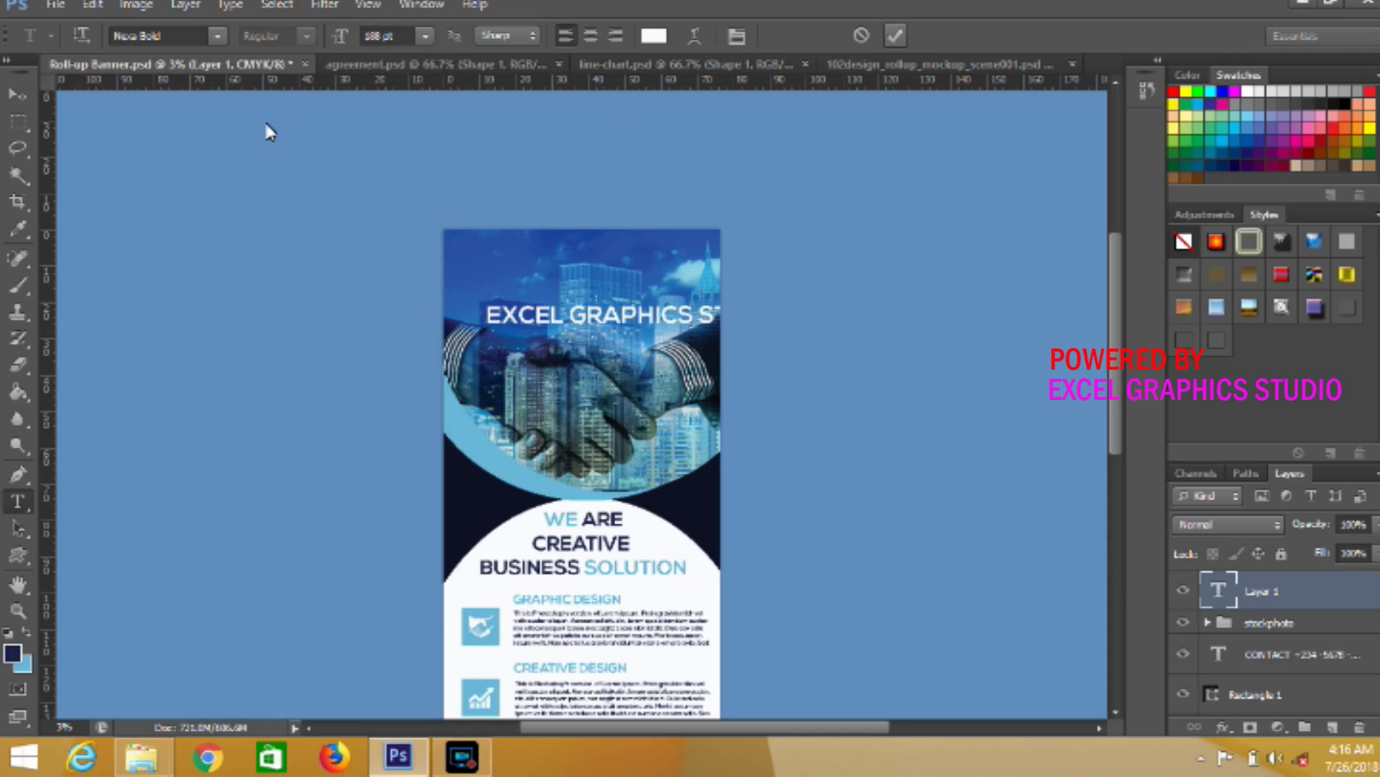
{"action": "key", "text": "v"}
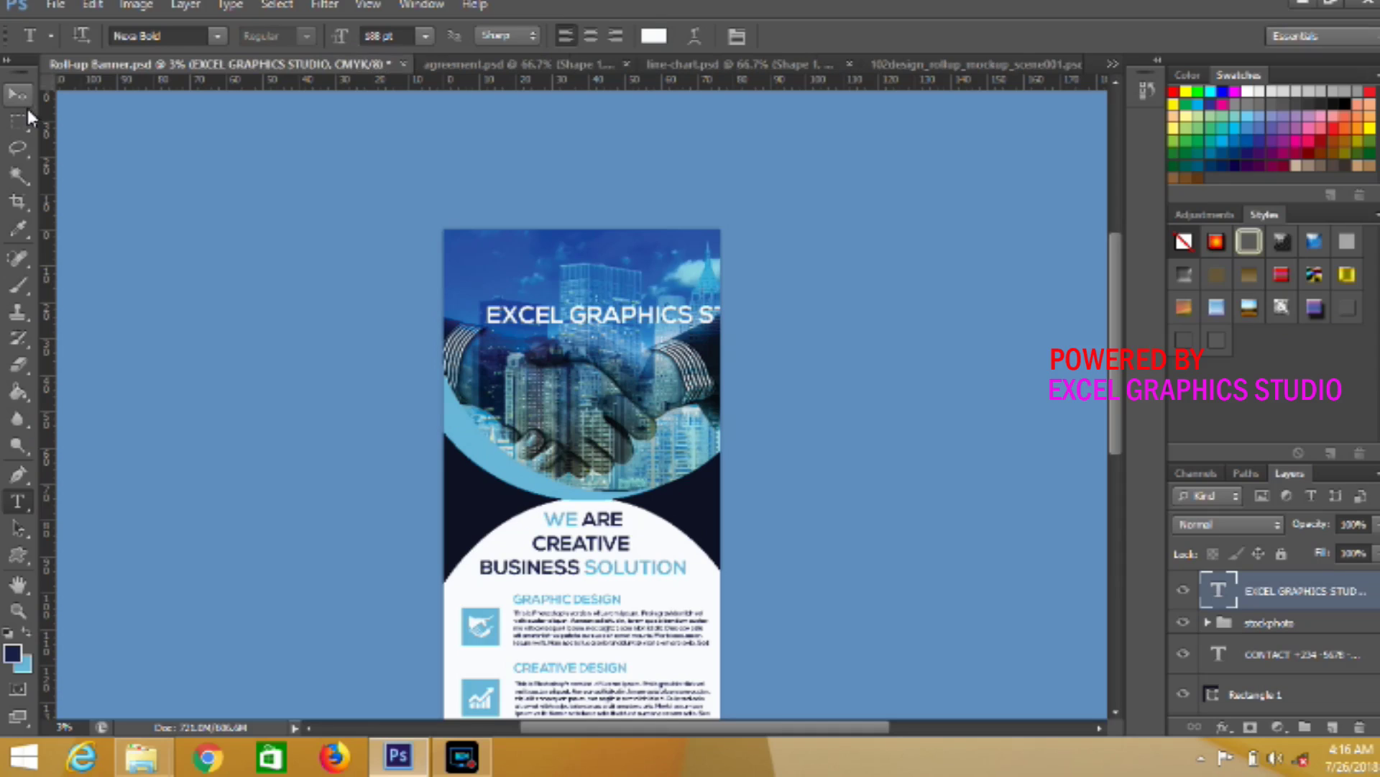
Move the EXCEL GRAPHICS STUDIO heading up to the banner's top edge
{"action": "left_click", "coordinate": [26, 105]}
{"action": "mouse_move", "coordinate": [585, 321]}
{"action": "left_mouse_down"}
{"action": "mouse_move", "coordinate": [555, 301]}
{"action": "mouse_move", "coordinate": [551, 256]}
{"action": "left_mouse_up"}
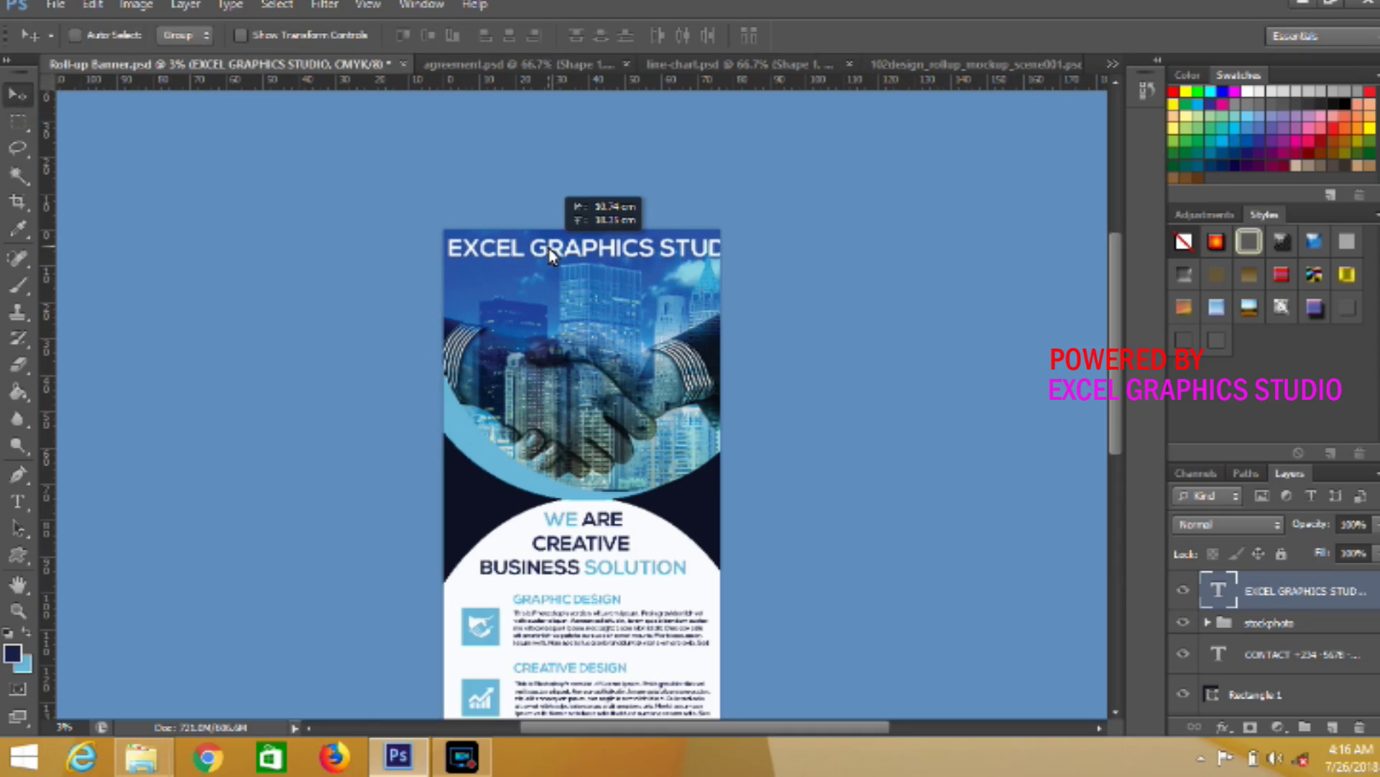
{"action": "left_click_drag", "start_coordinate": [551, 256], "coordinate": [551, 256]}
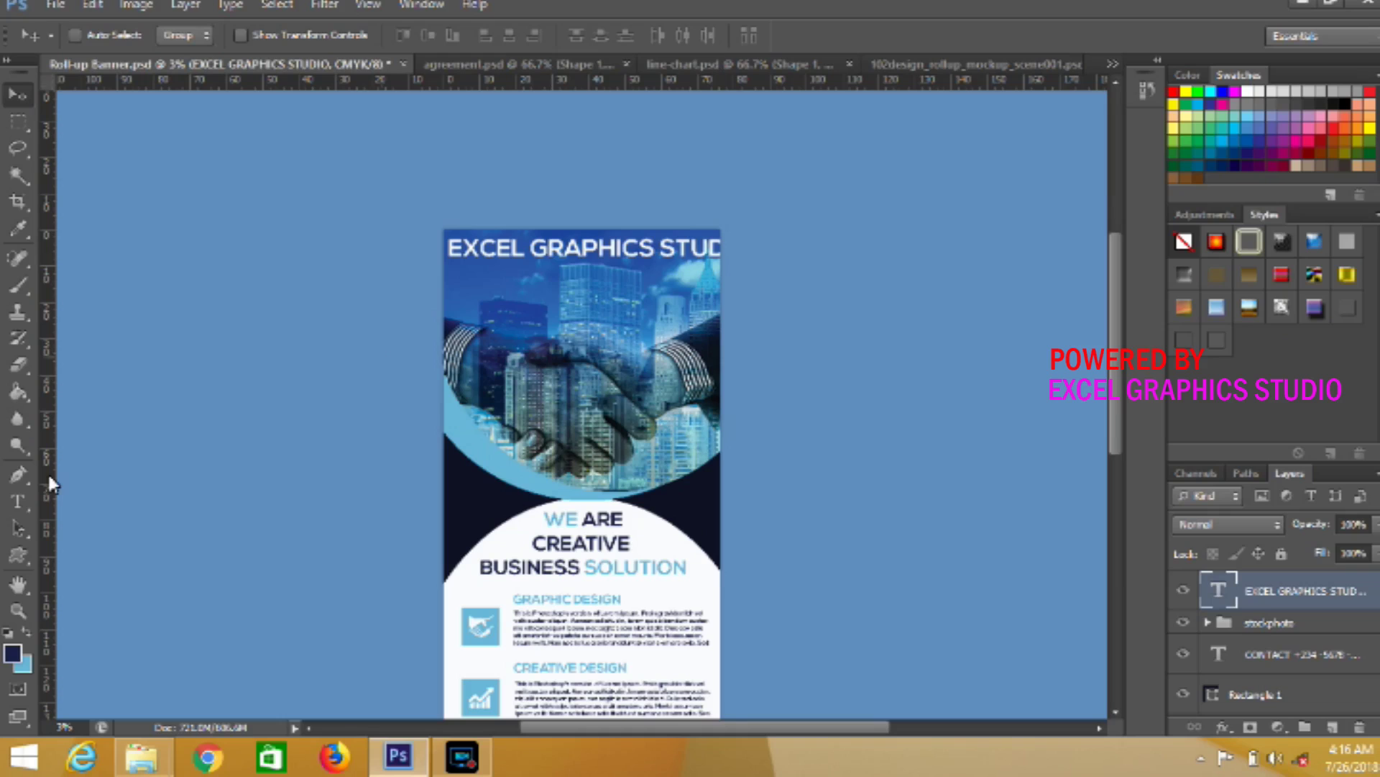
Shrink the whole heading to about 146 pt so it fits the banner, and commit
{"action": "left_click", "coordinate": [16, 503]}
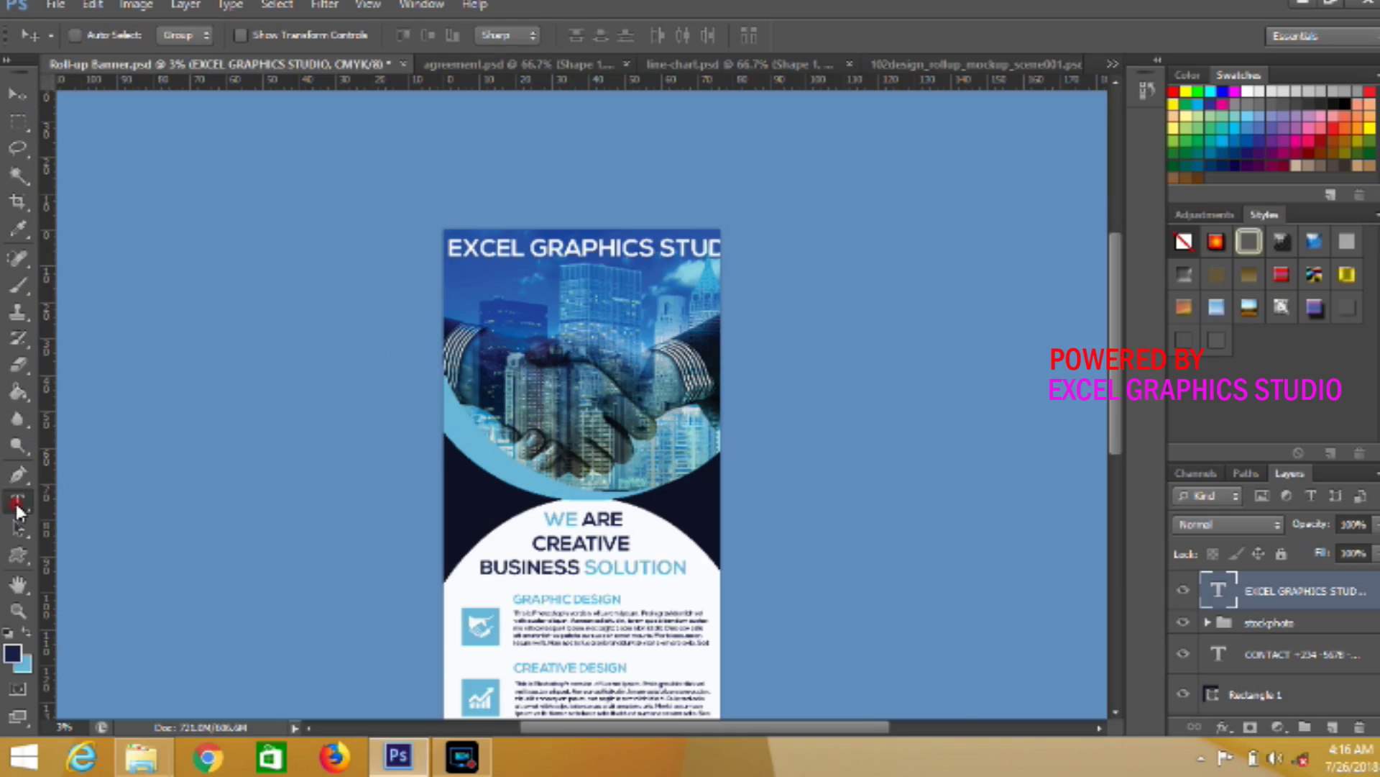
{"action": "left_click", "coordinate": [511, 250]}
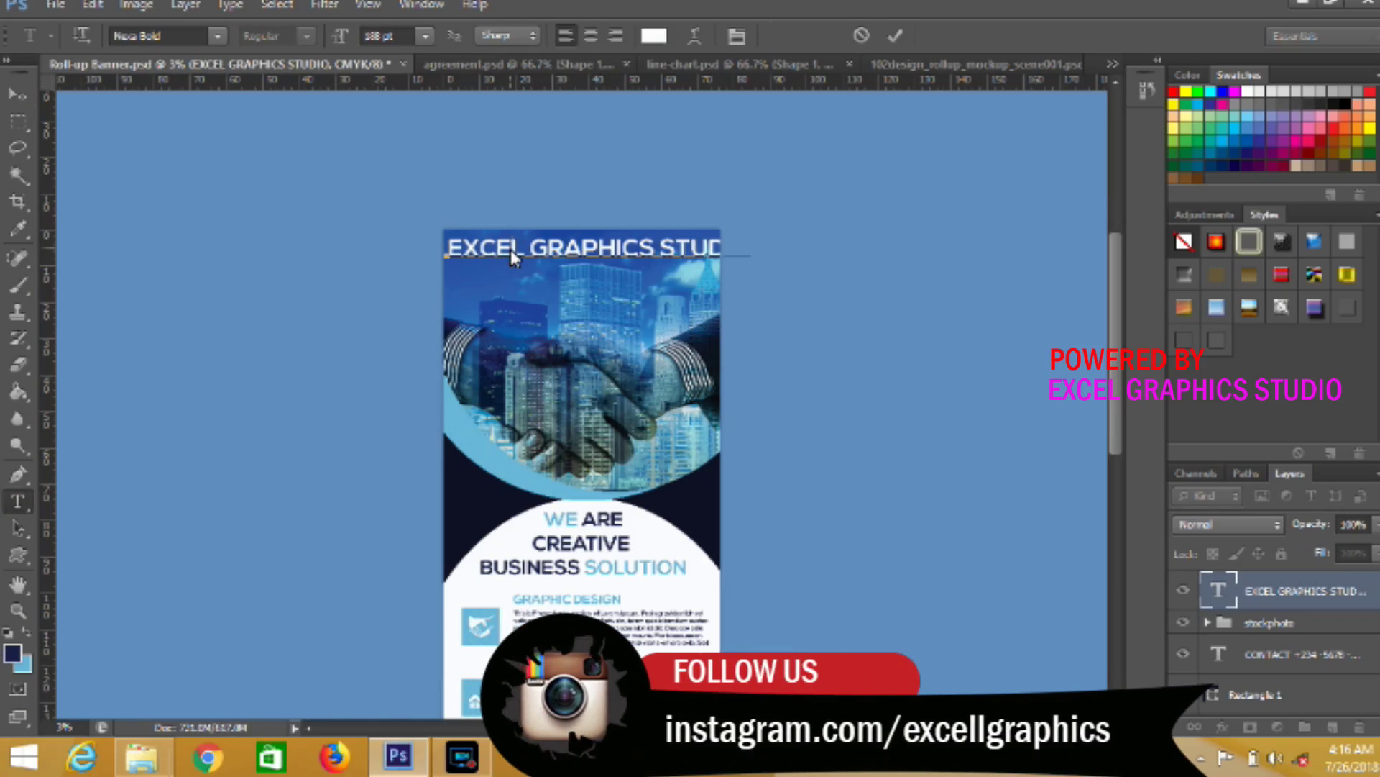
{"action": "key", "text": "ctrl+a"}
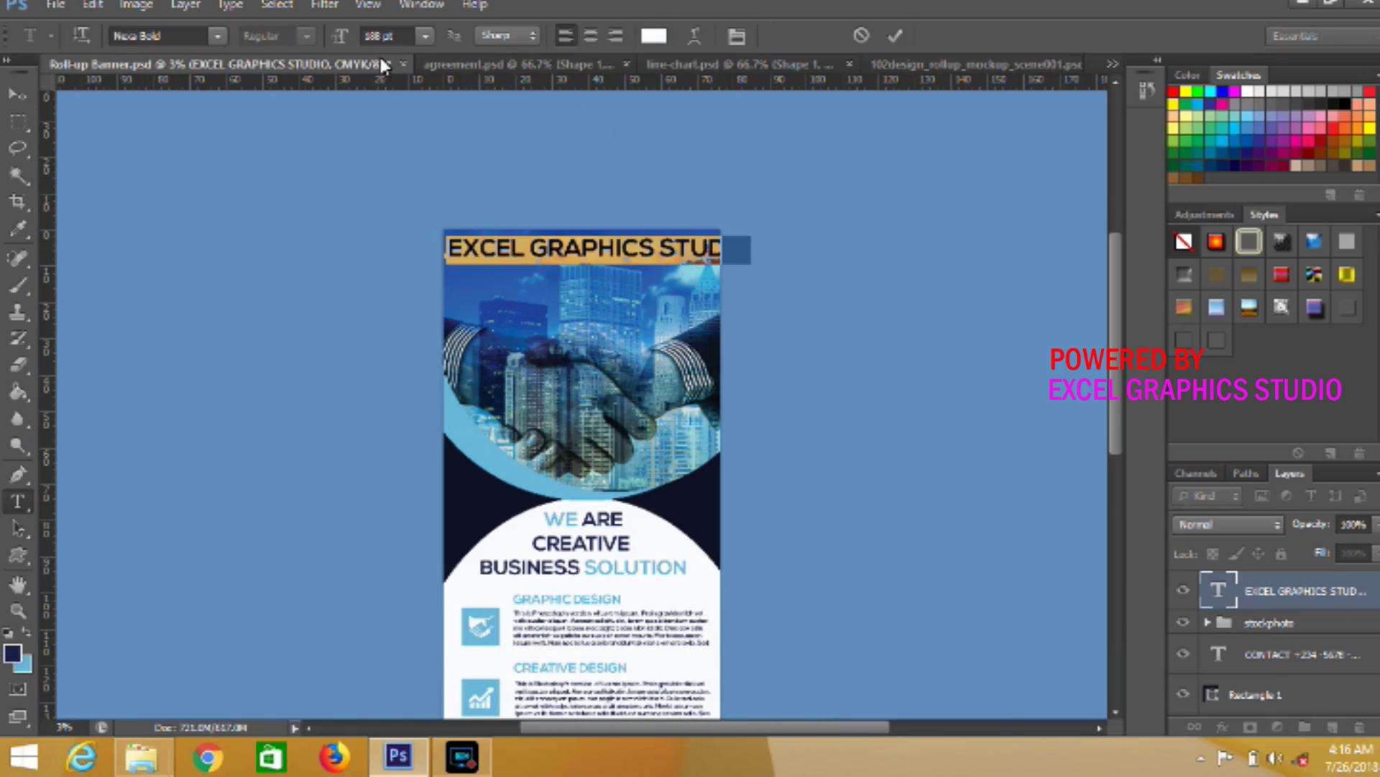
{"action": "left_click_drag", "start_coordinate": [341, 34], "coordinate": [314, 36]}
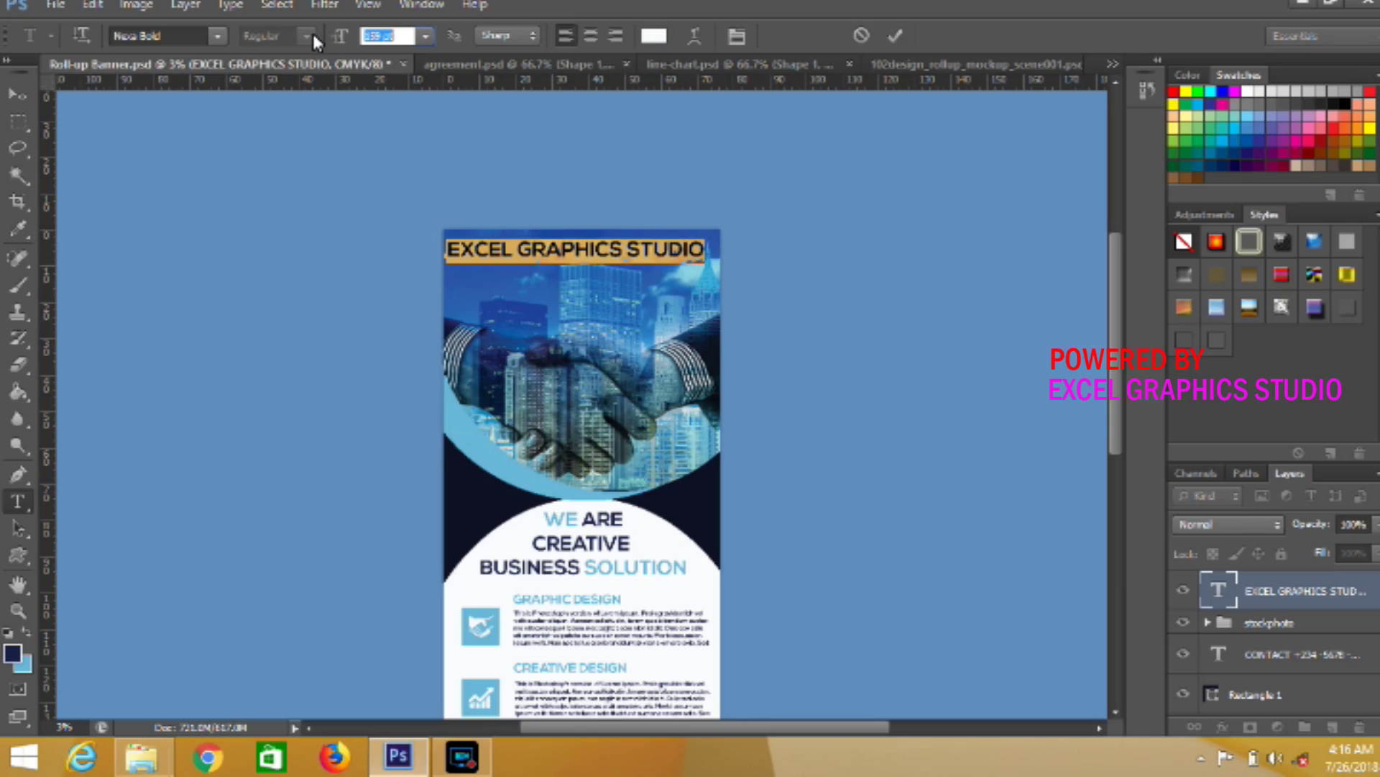
{"action": "left_click_drag", "start_coordinate": [313, 33], "coordinate": [305, 33]}
{"action": "key", "text": "Return"}
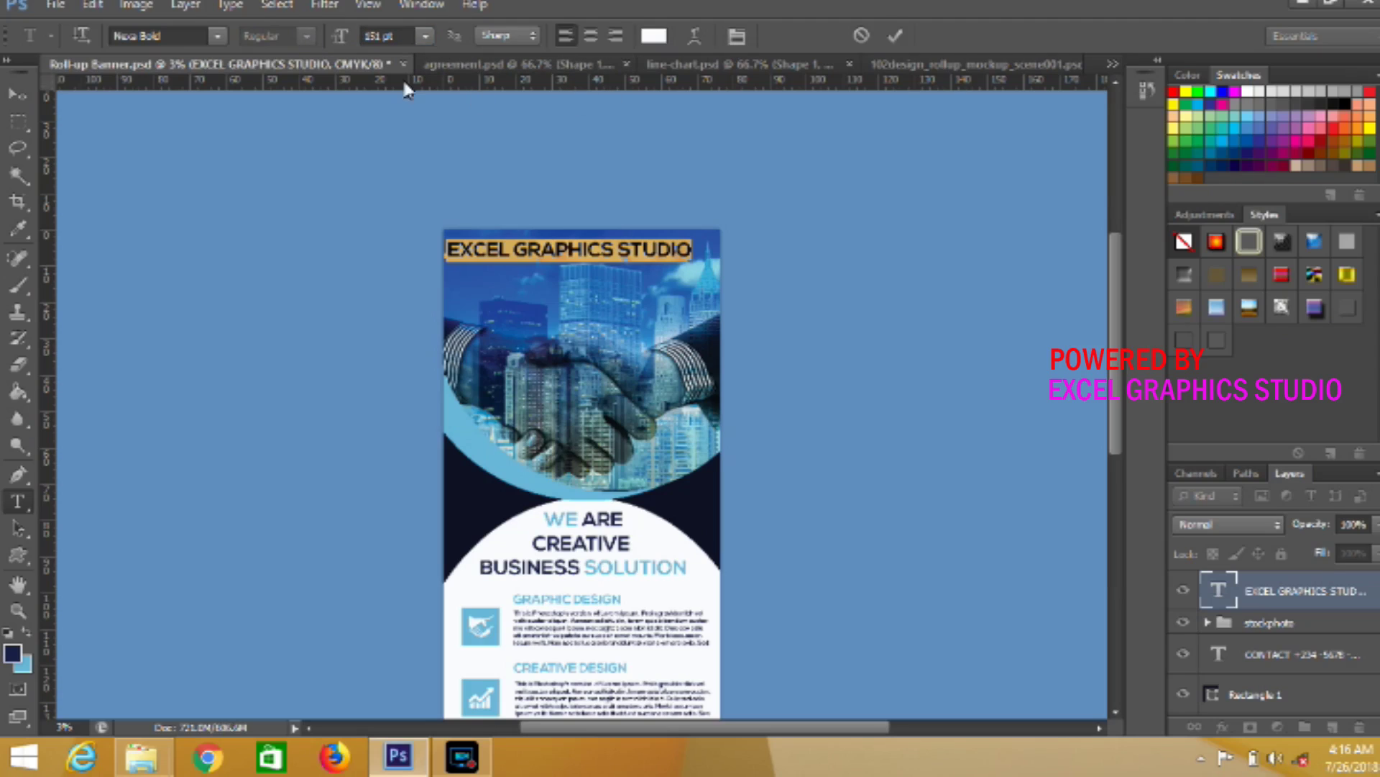
{"action": "left_click_drag", "start_coordinate": [338, 36], "coordinate": [331, 32]}
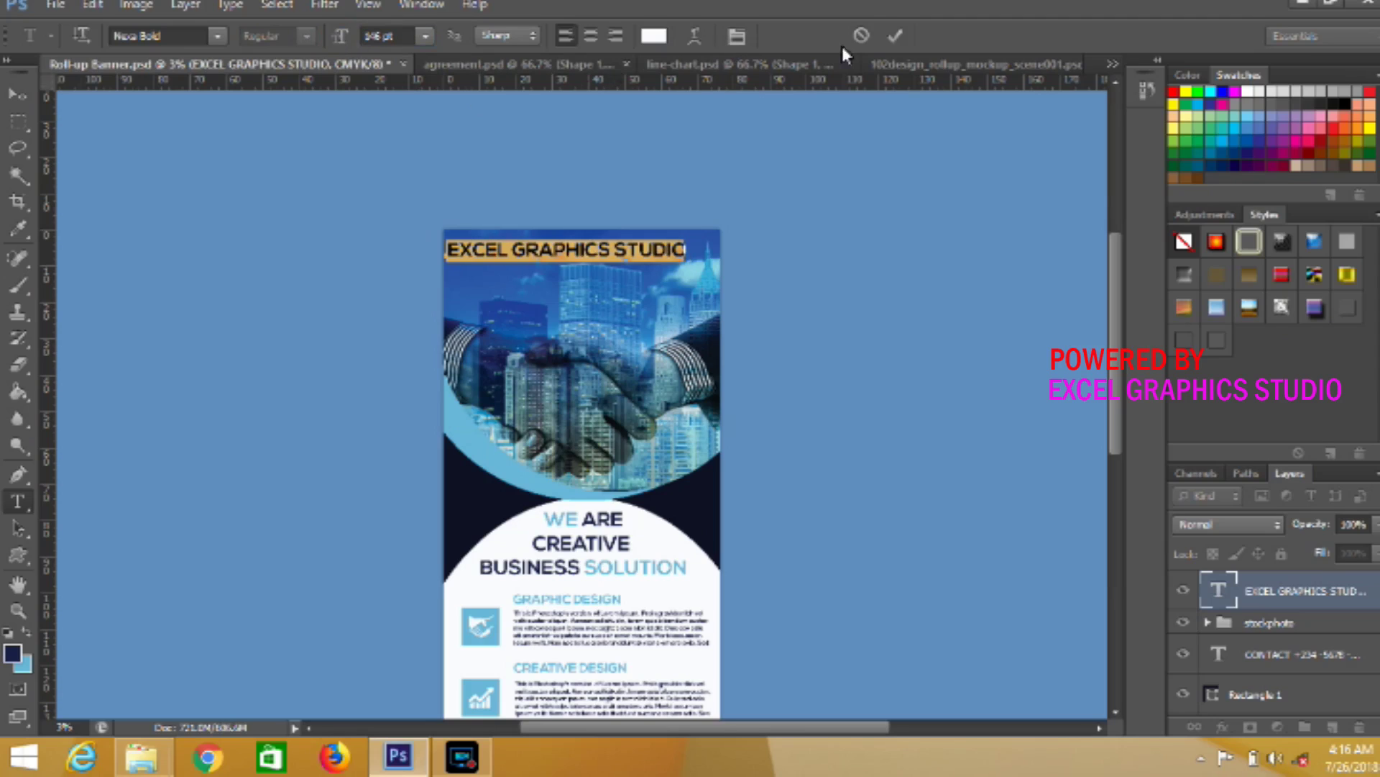
{"action": "left_click", "coordinate": [895, 36]}
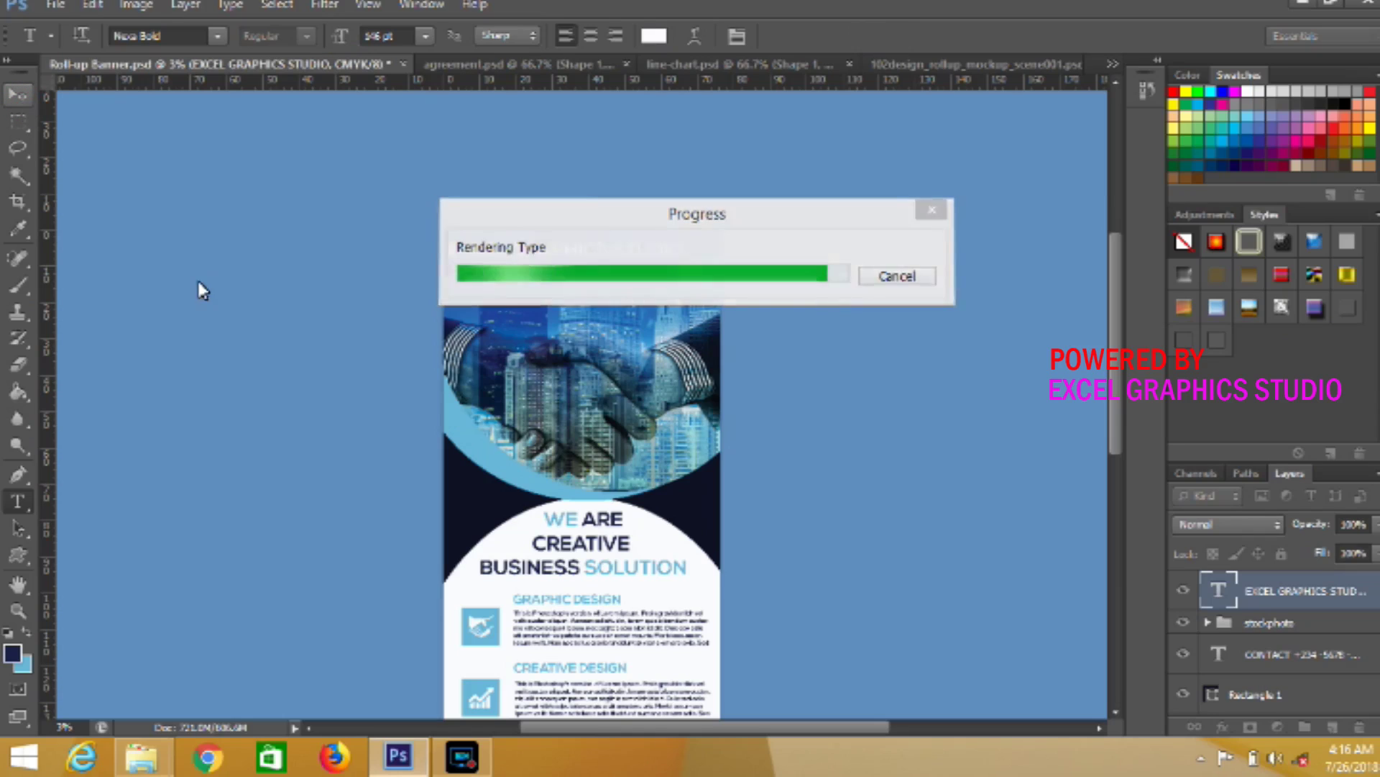
Shift the heading right to centre it across the top, then zoom out to view the banner
{"action": "left_click", "coordinate": [22, 96]}
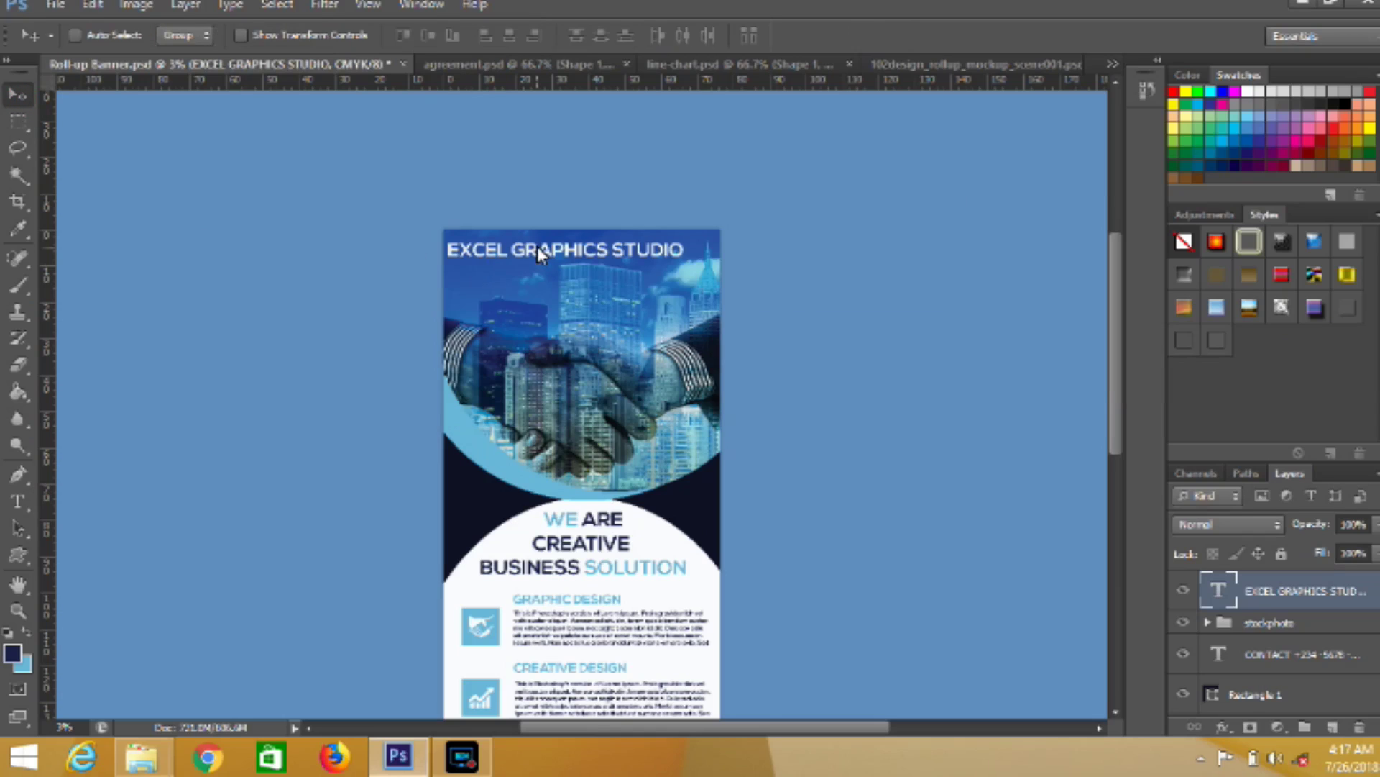
{"action": "left_click_drag", "start_coordinate": [537, 246], "coordinate": [558, 252]}
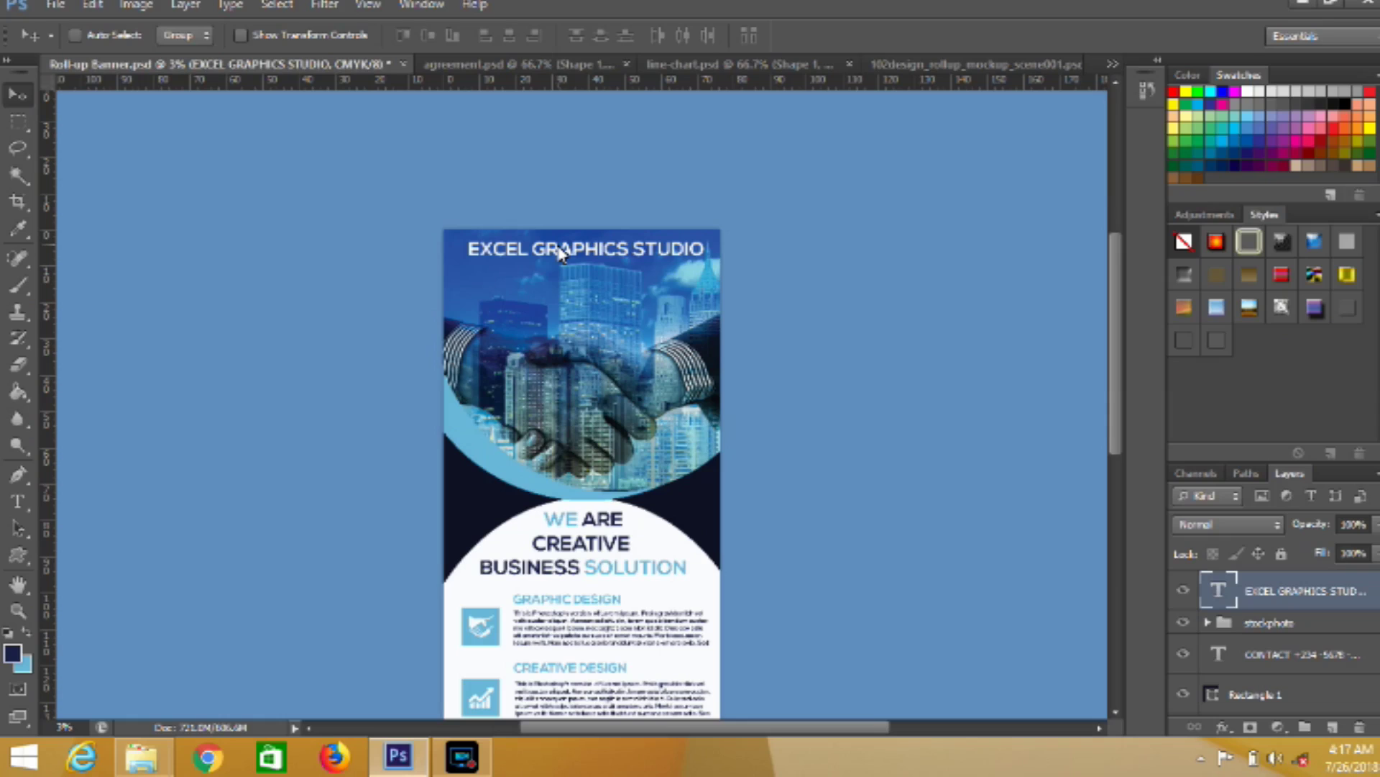
{"action": "key", "text": "ctrl+minus"}
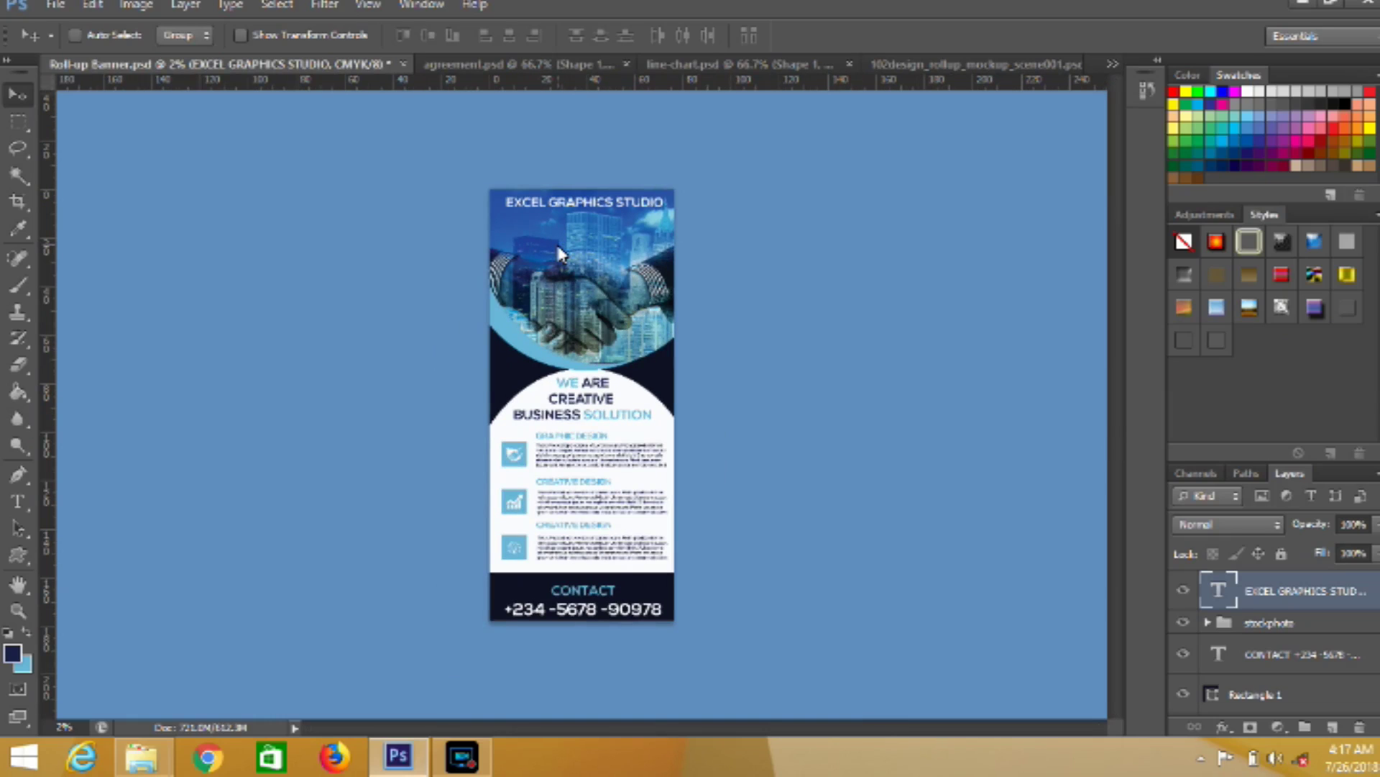
{"action": "key", "text": "ctrl+minus"}
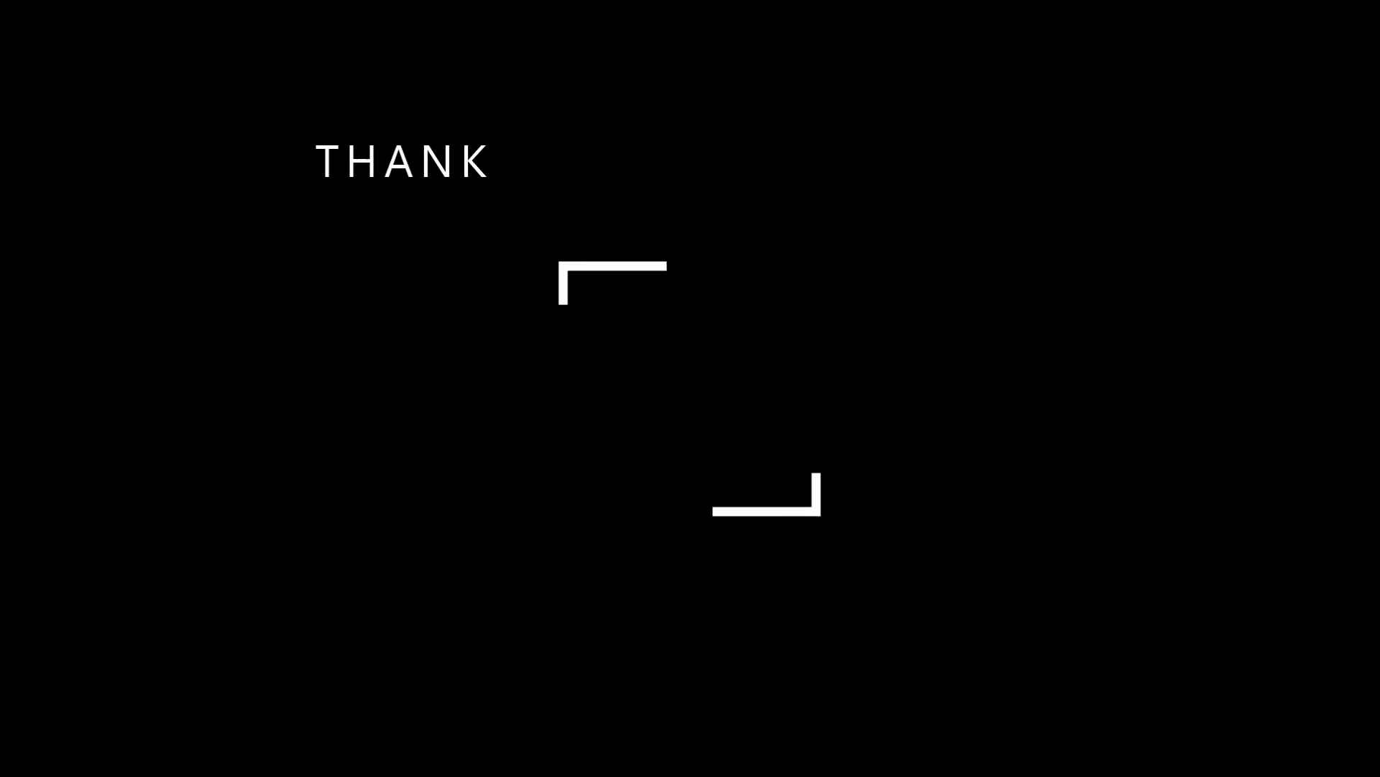